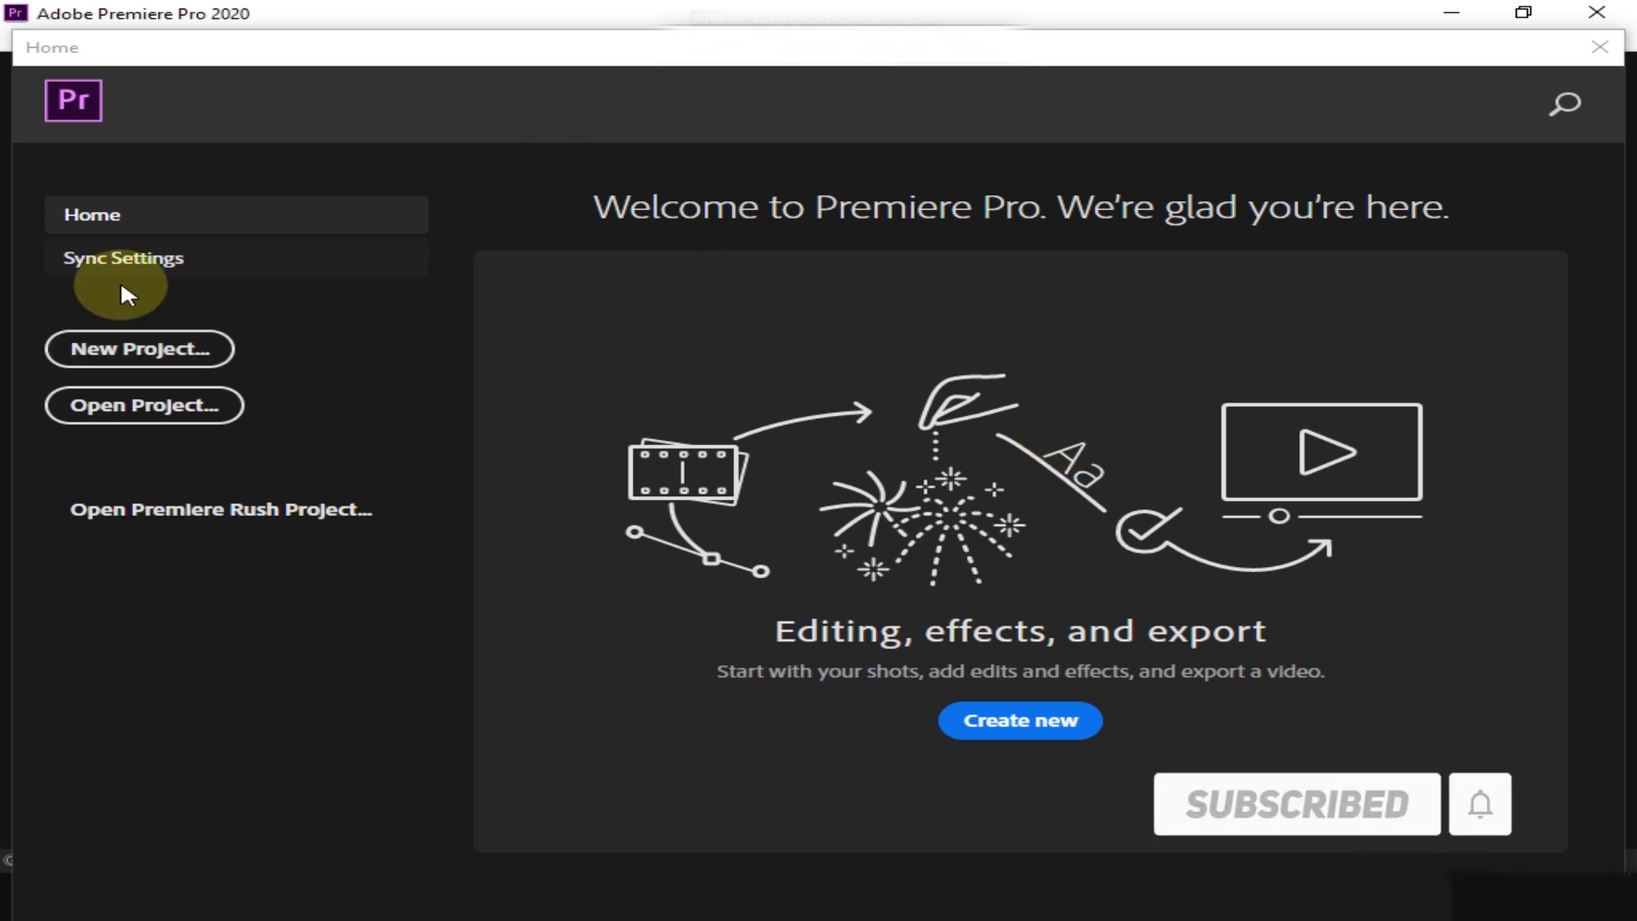
Start a new project and set its location to the video folder on the Desktop
click(145, 348)
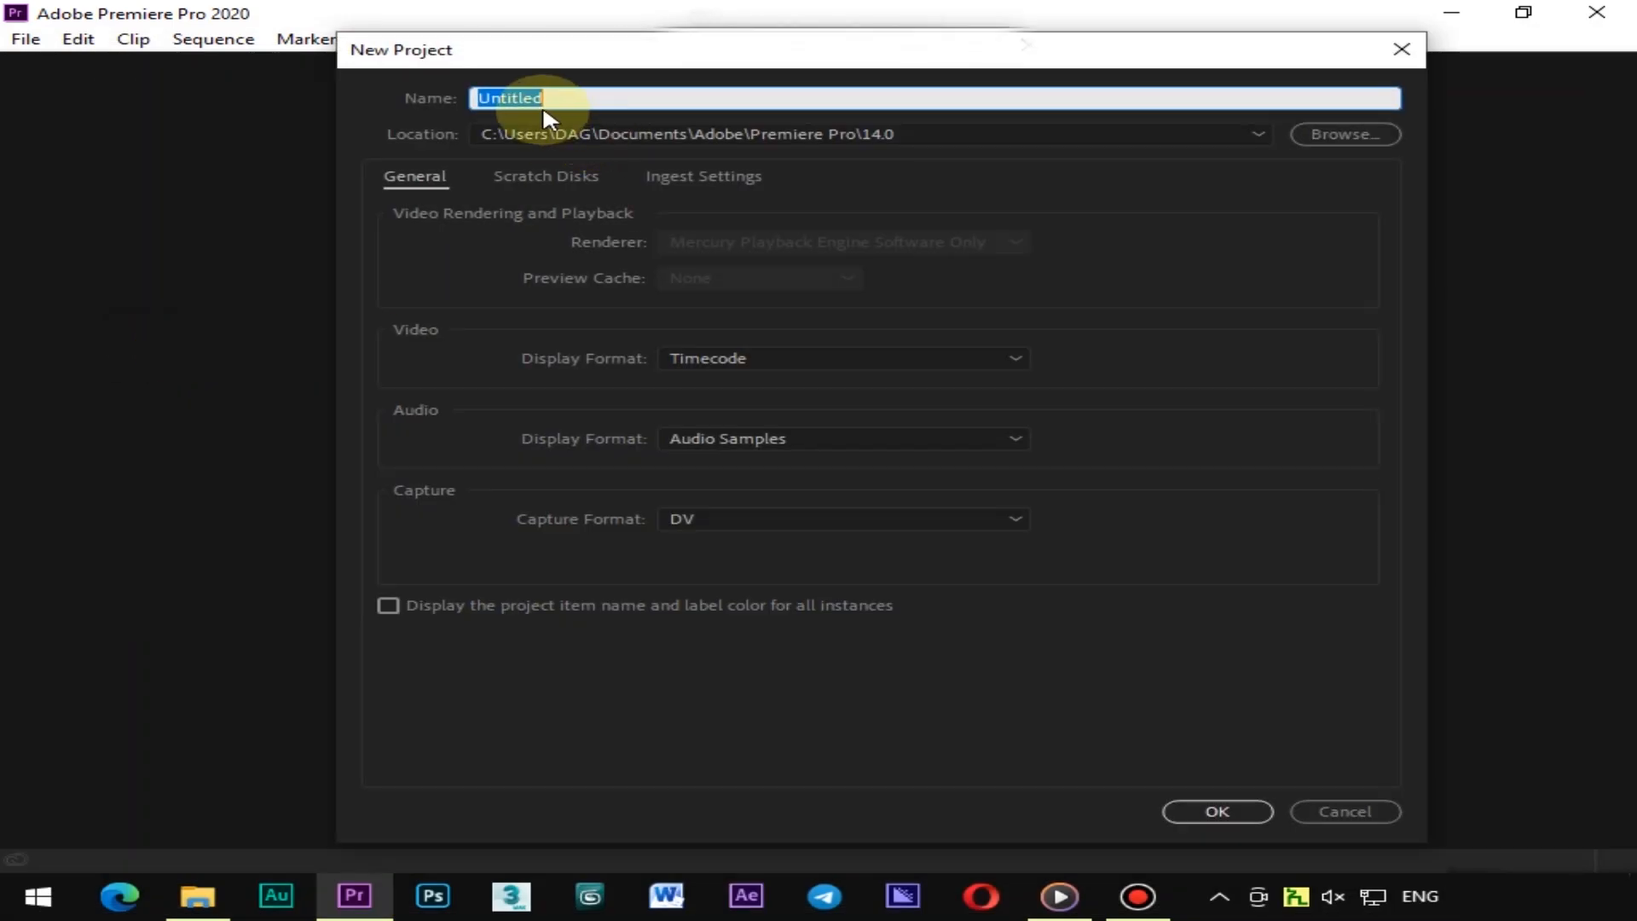
click(1339, 134)
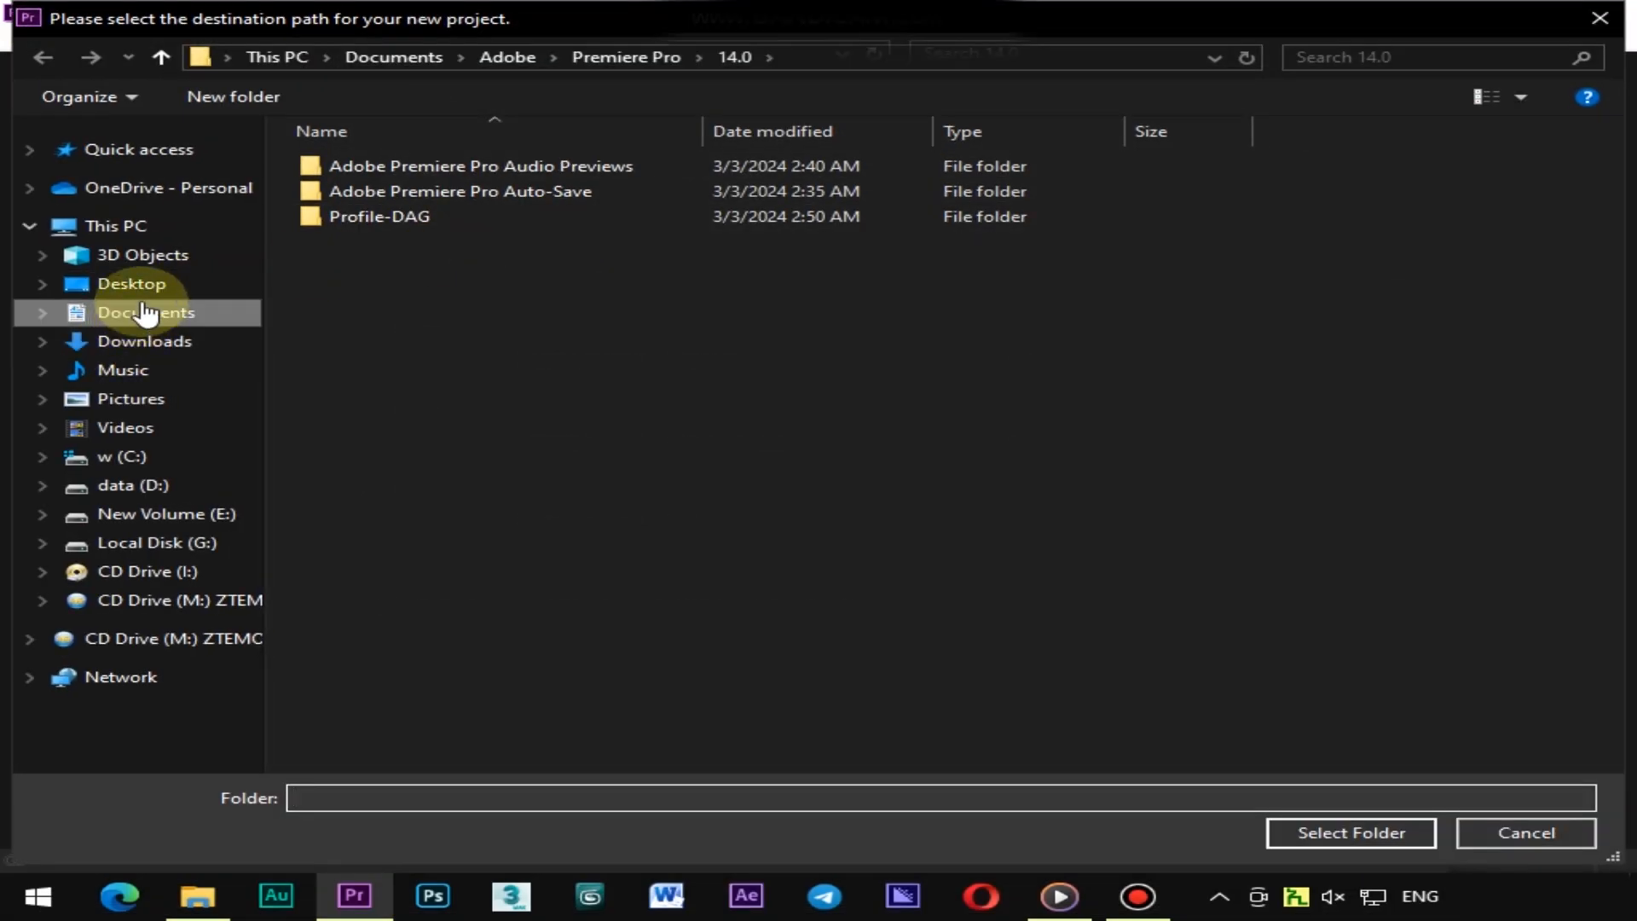
click(135, 287)
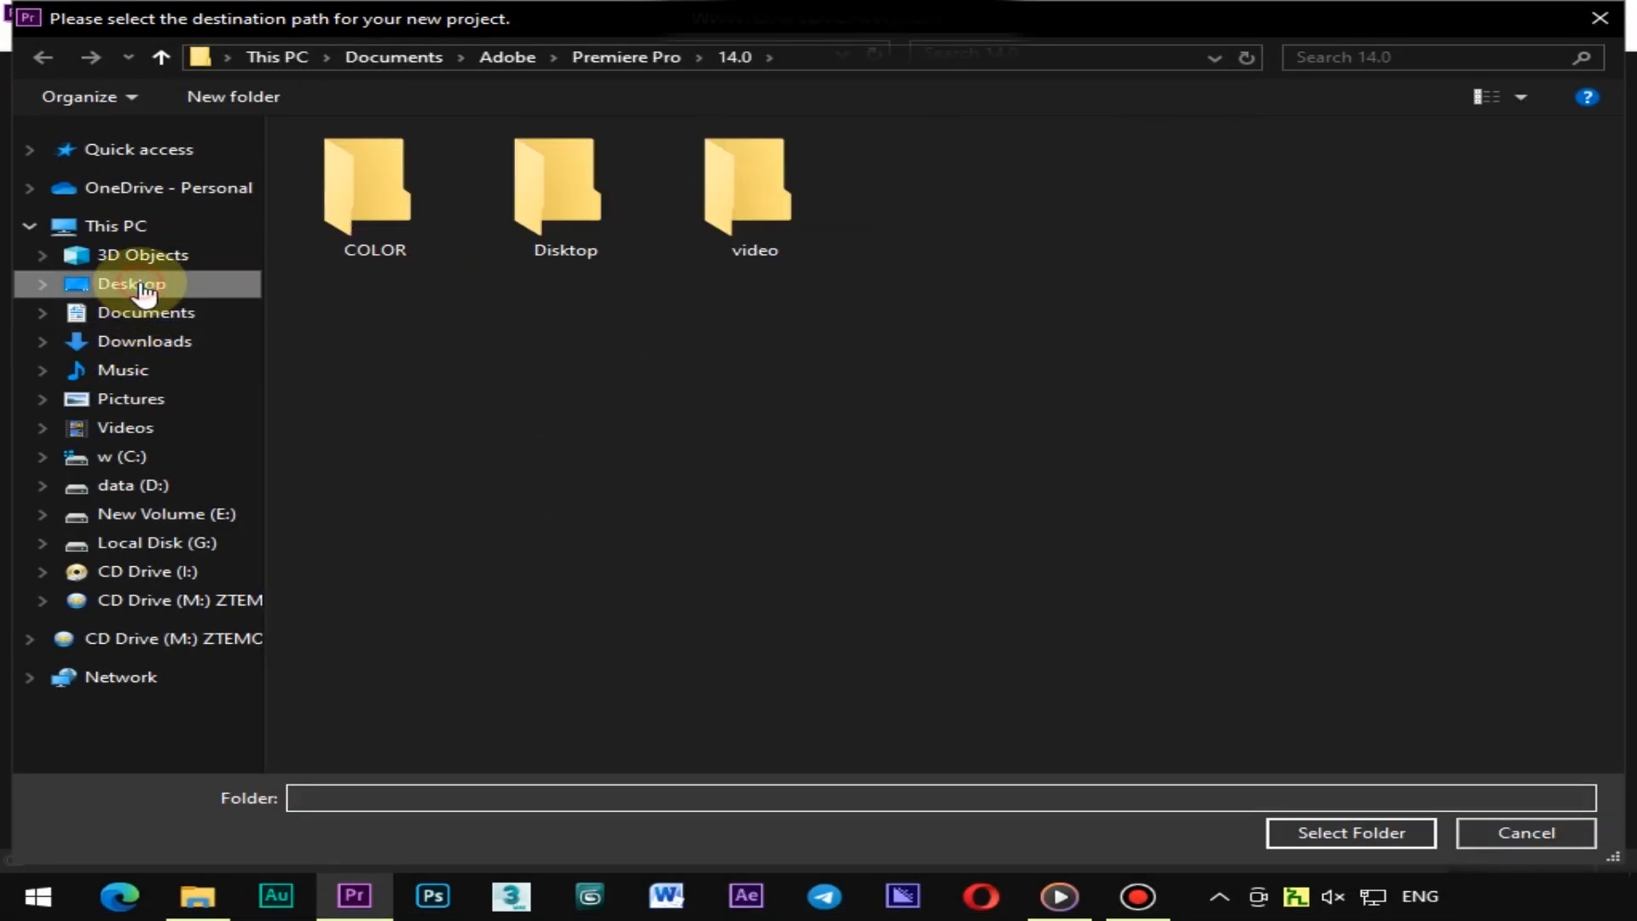
double_click(727, 203)
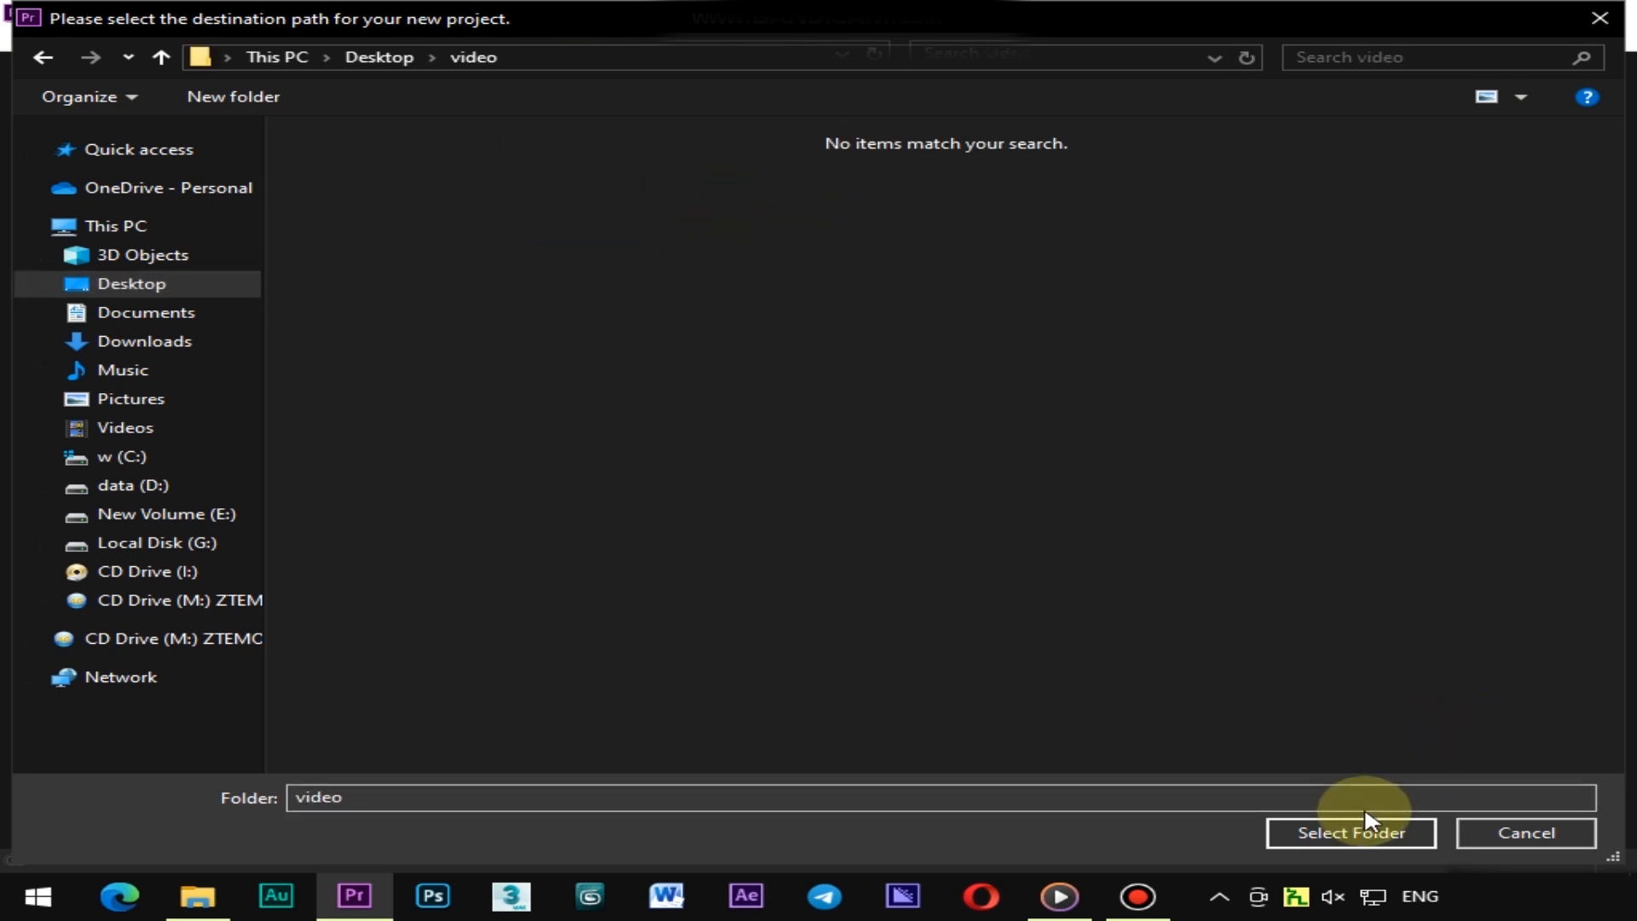
click(1344, 832)
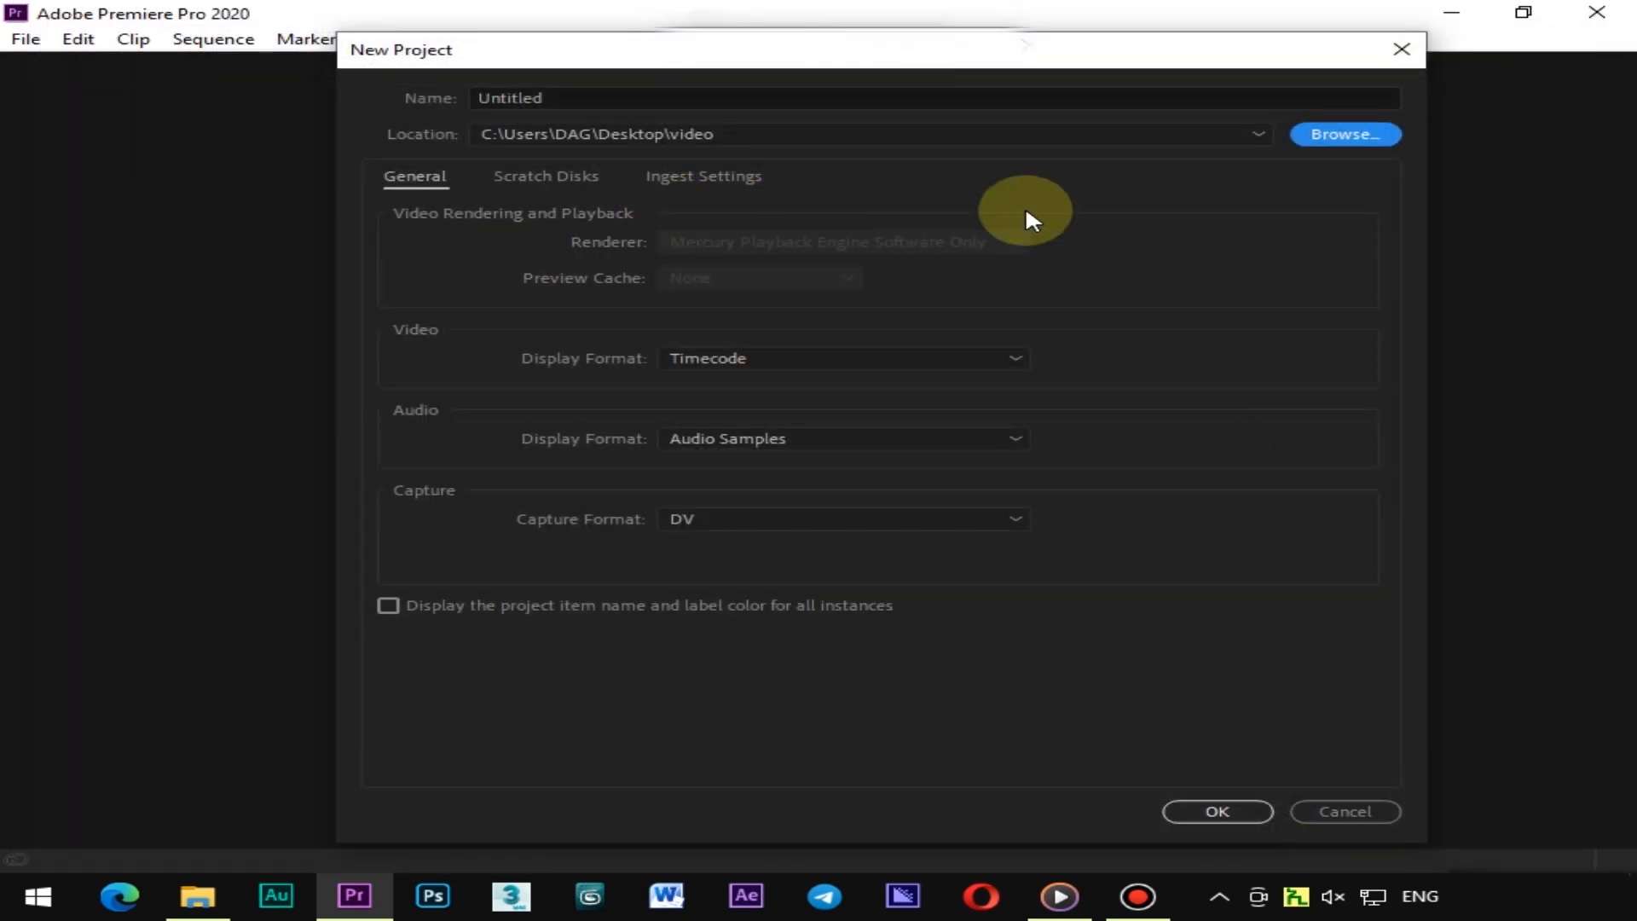
Name the project tiktok and create it
click(731, 97)
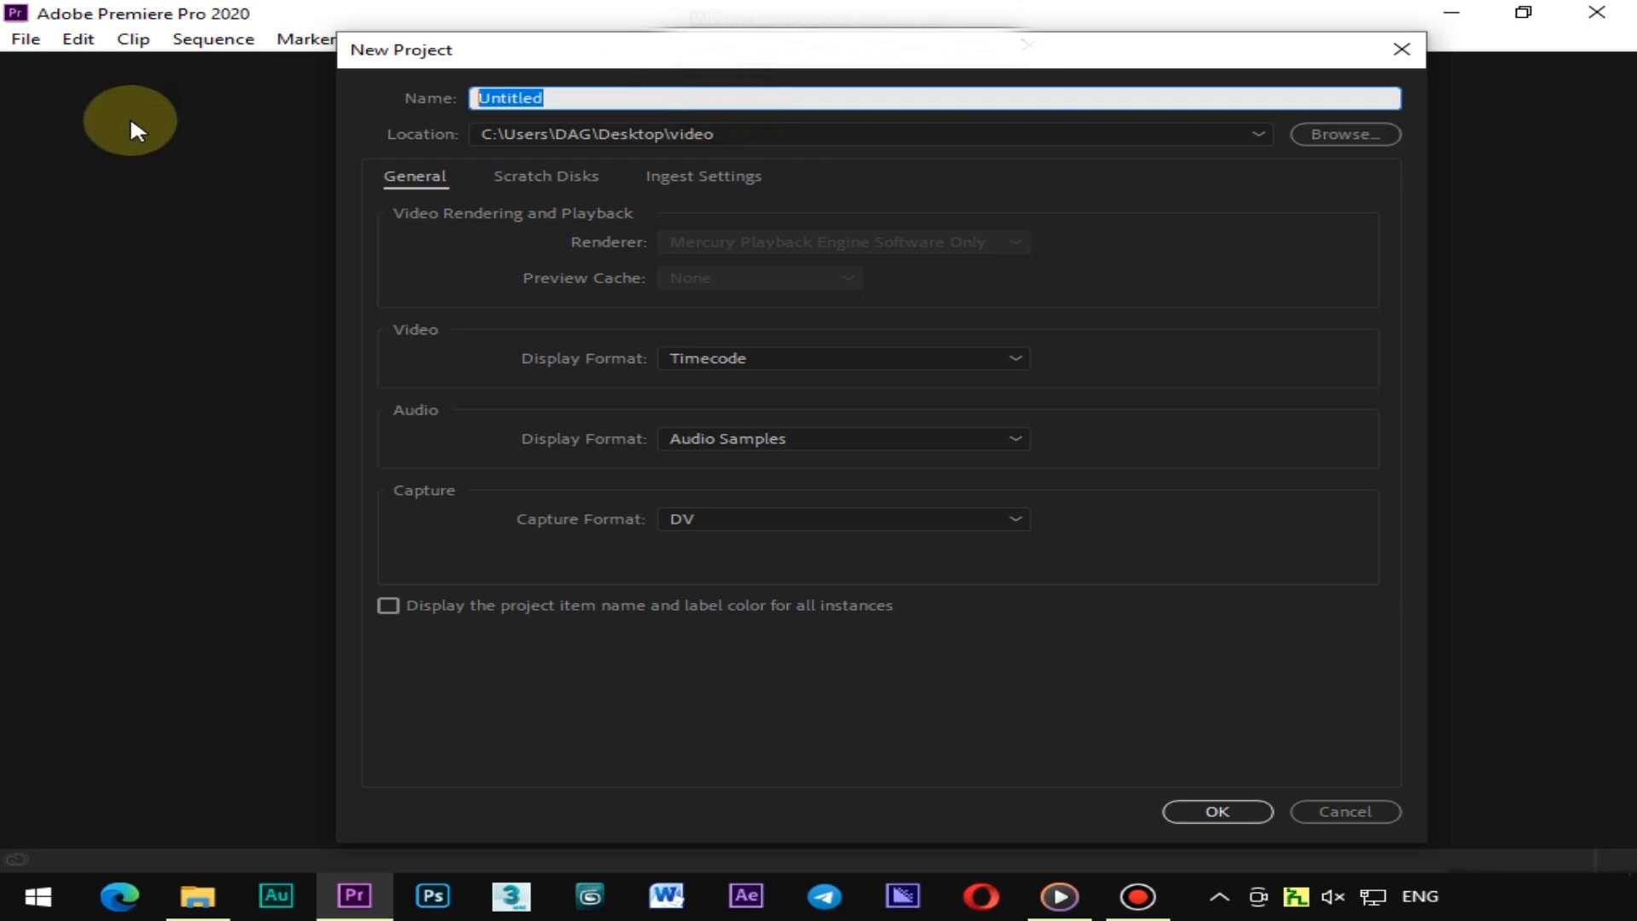
text(tiktok)
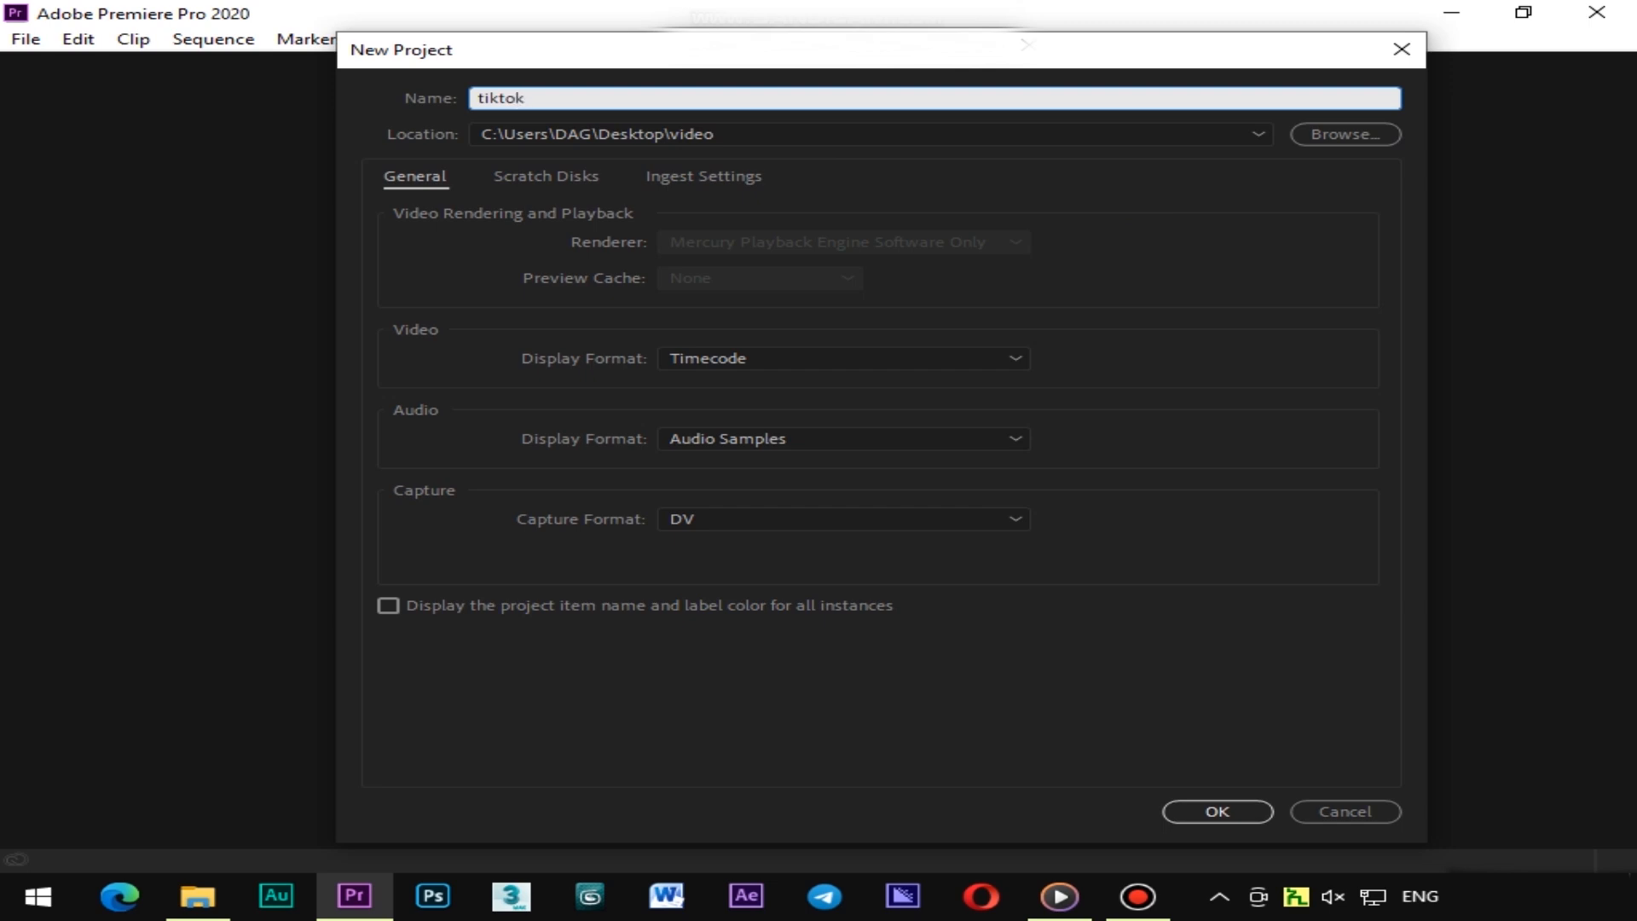
click(1228, 815)
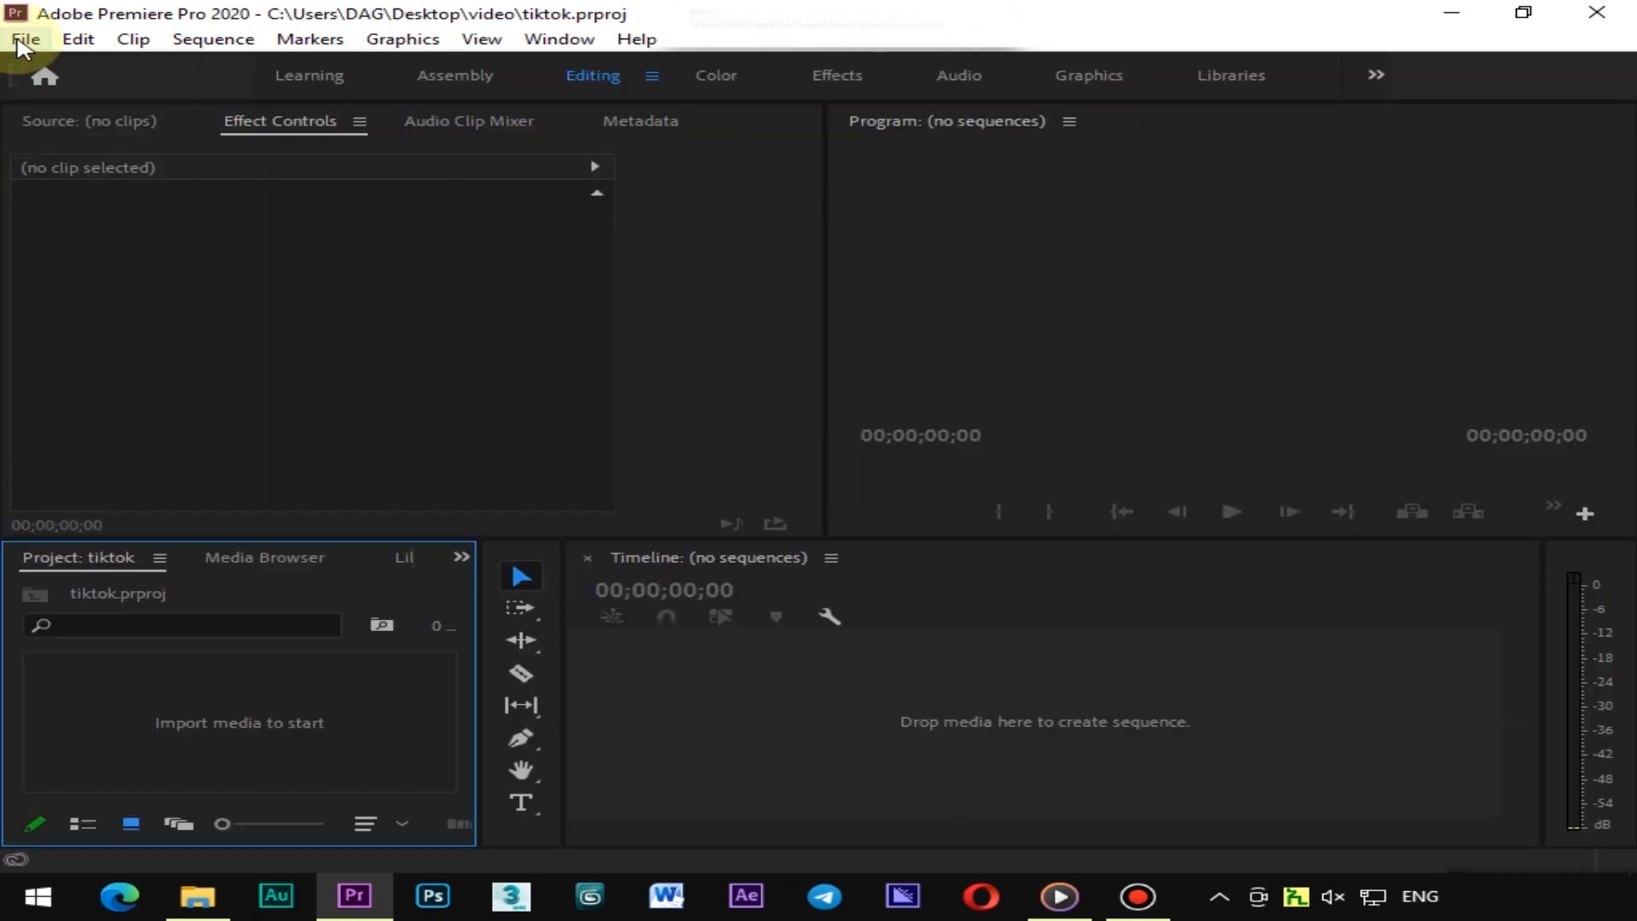
Open a new sequence and set its frame size to 1080 horizontal by 1920 vertical
click(22, 39)
mouse_move(64, 66)
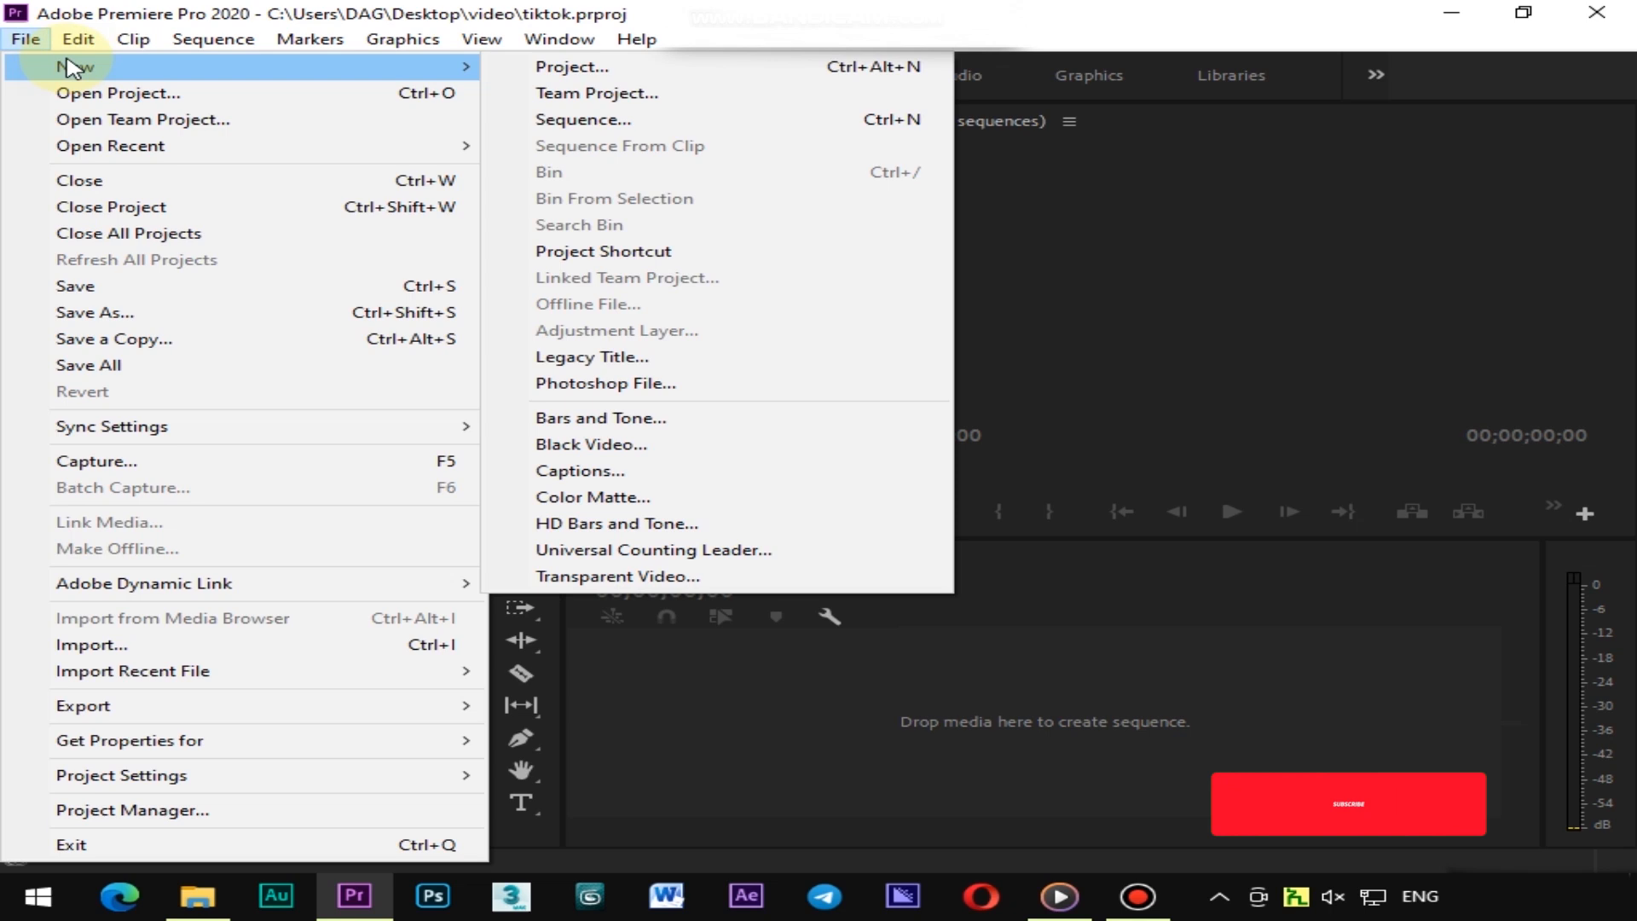
click(642, 121)
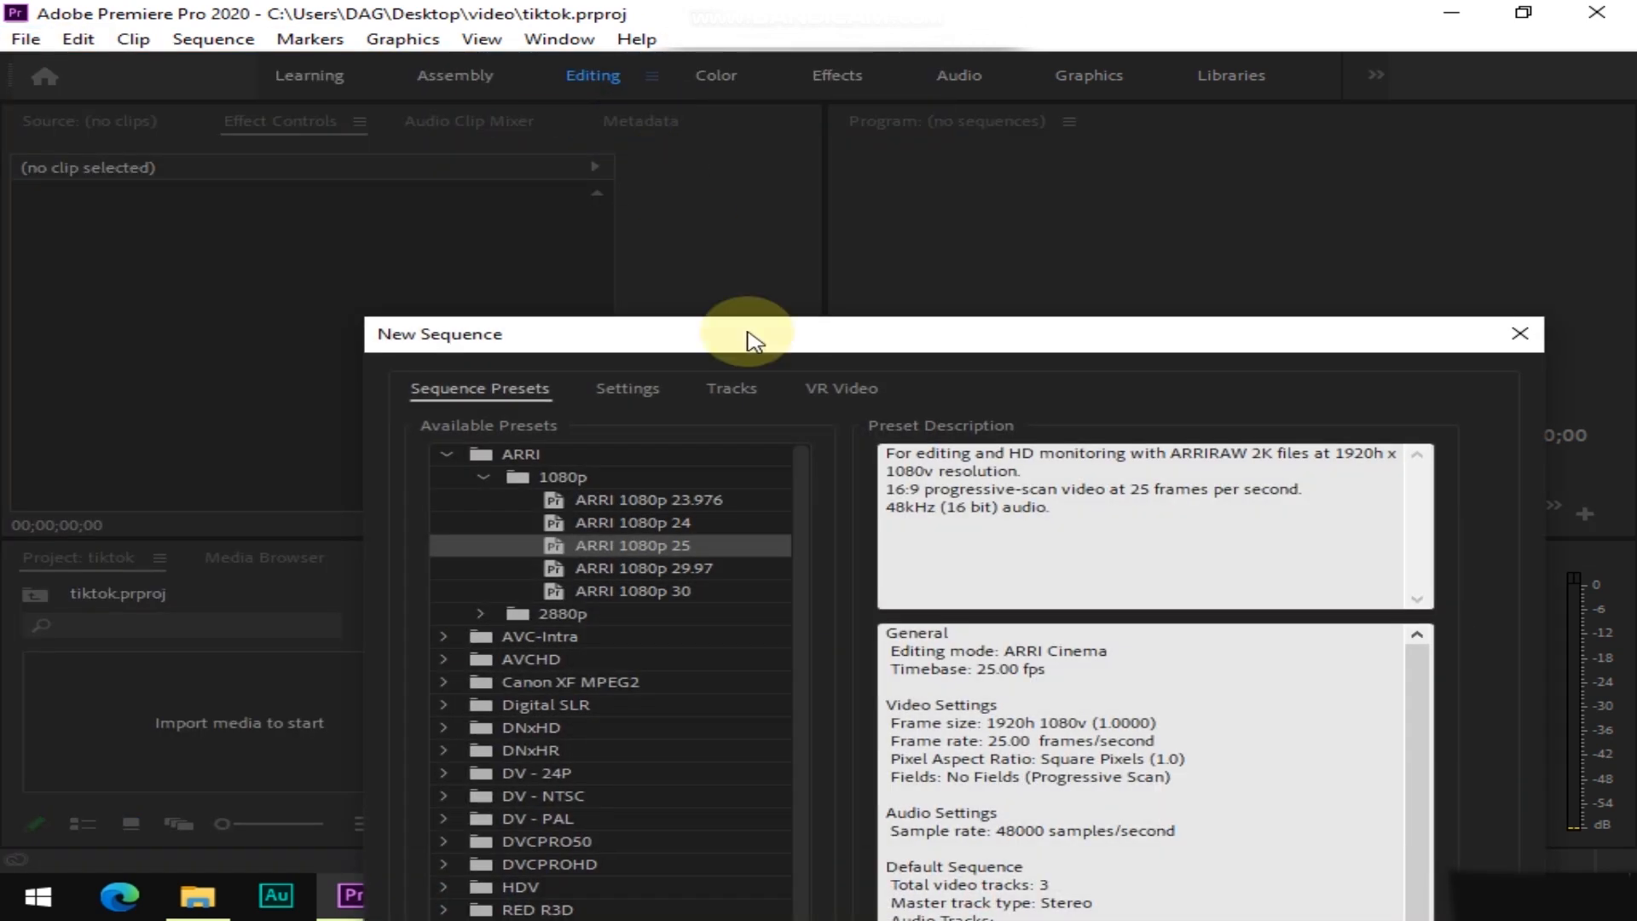
drag(742, 336, 643, 67)
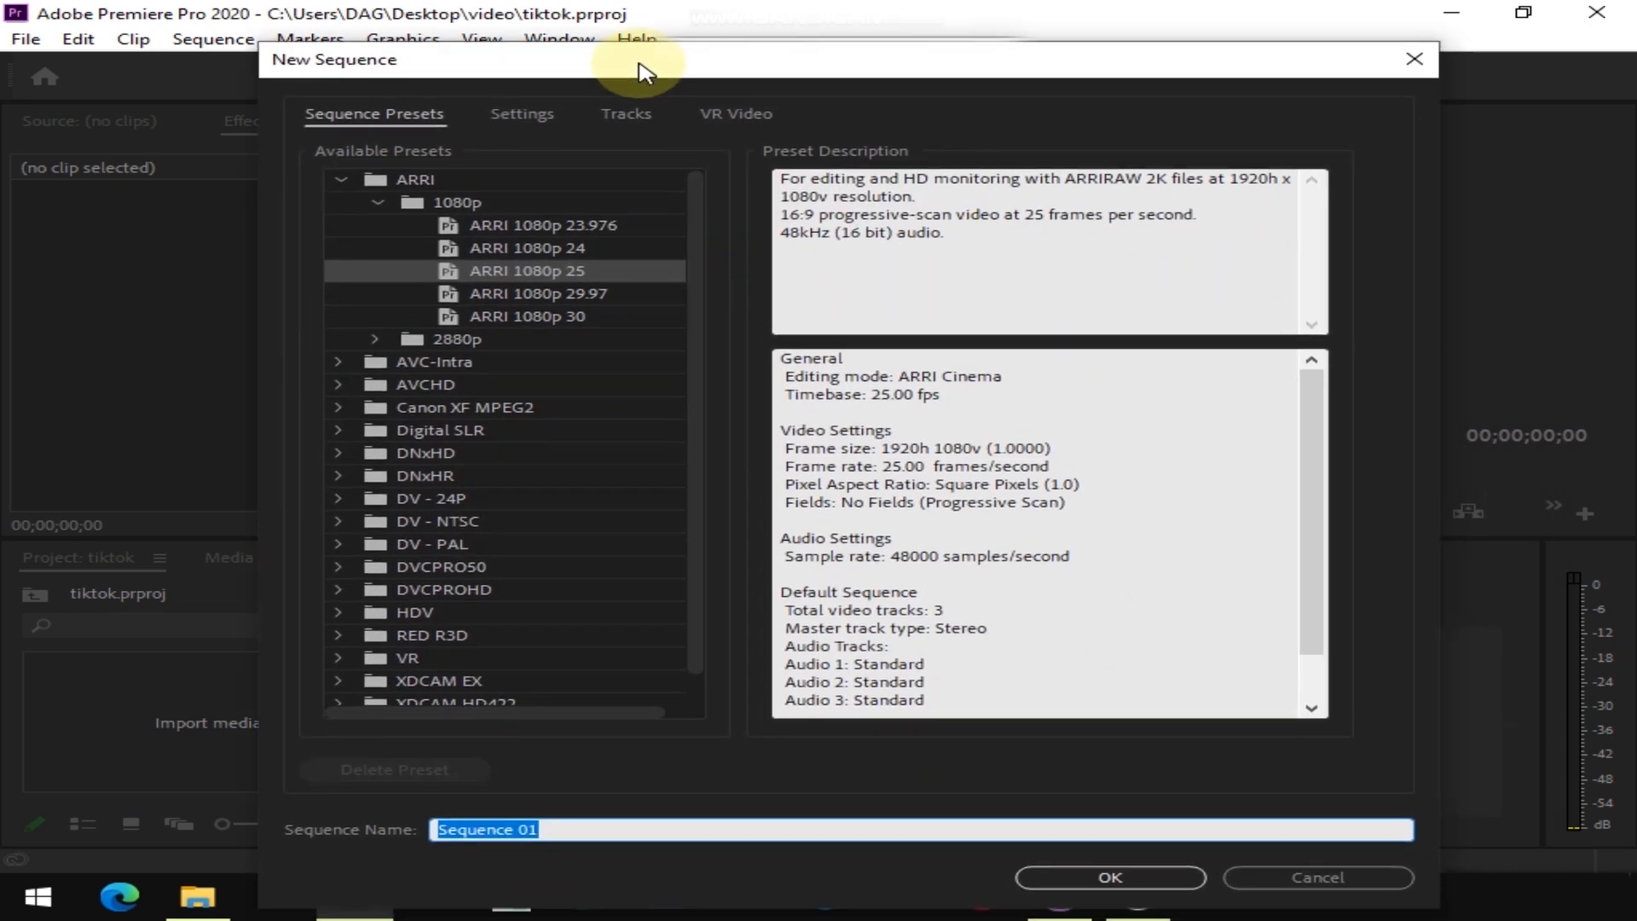
click(524, 115)
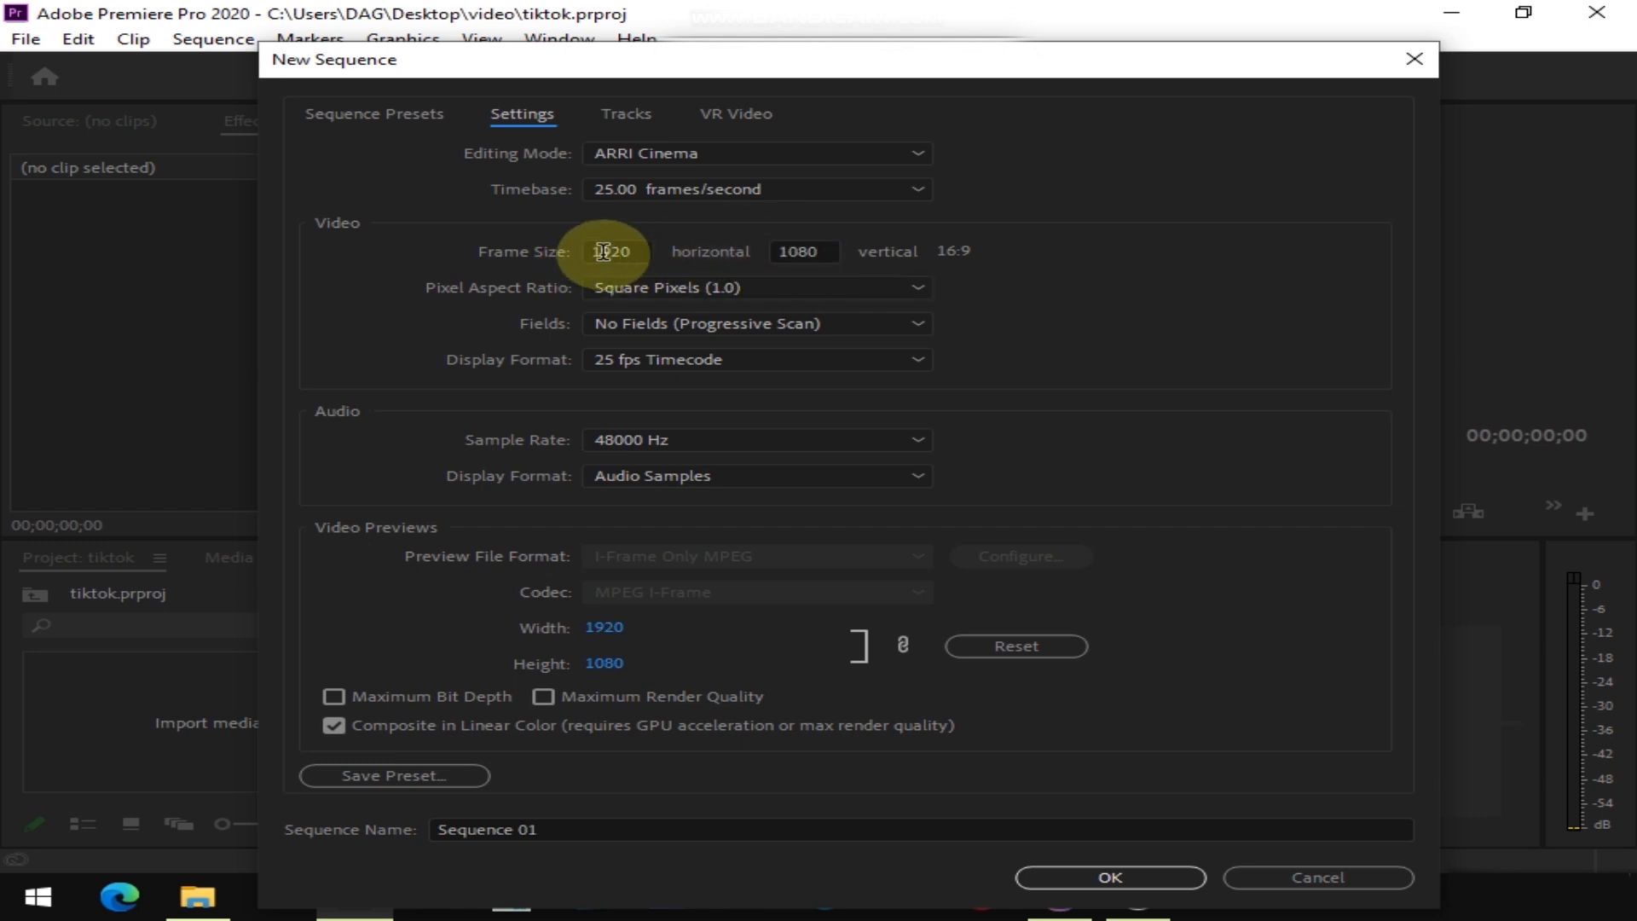
drag(639, 250, 449, 247)
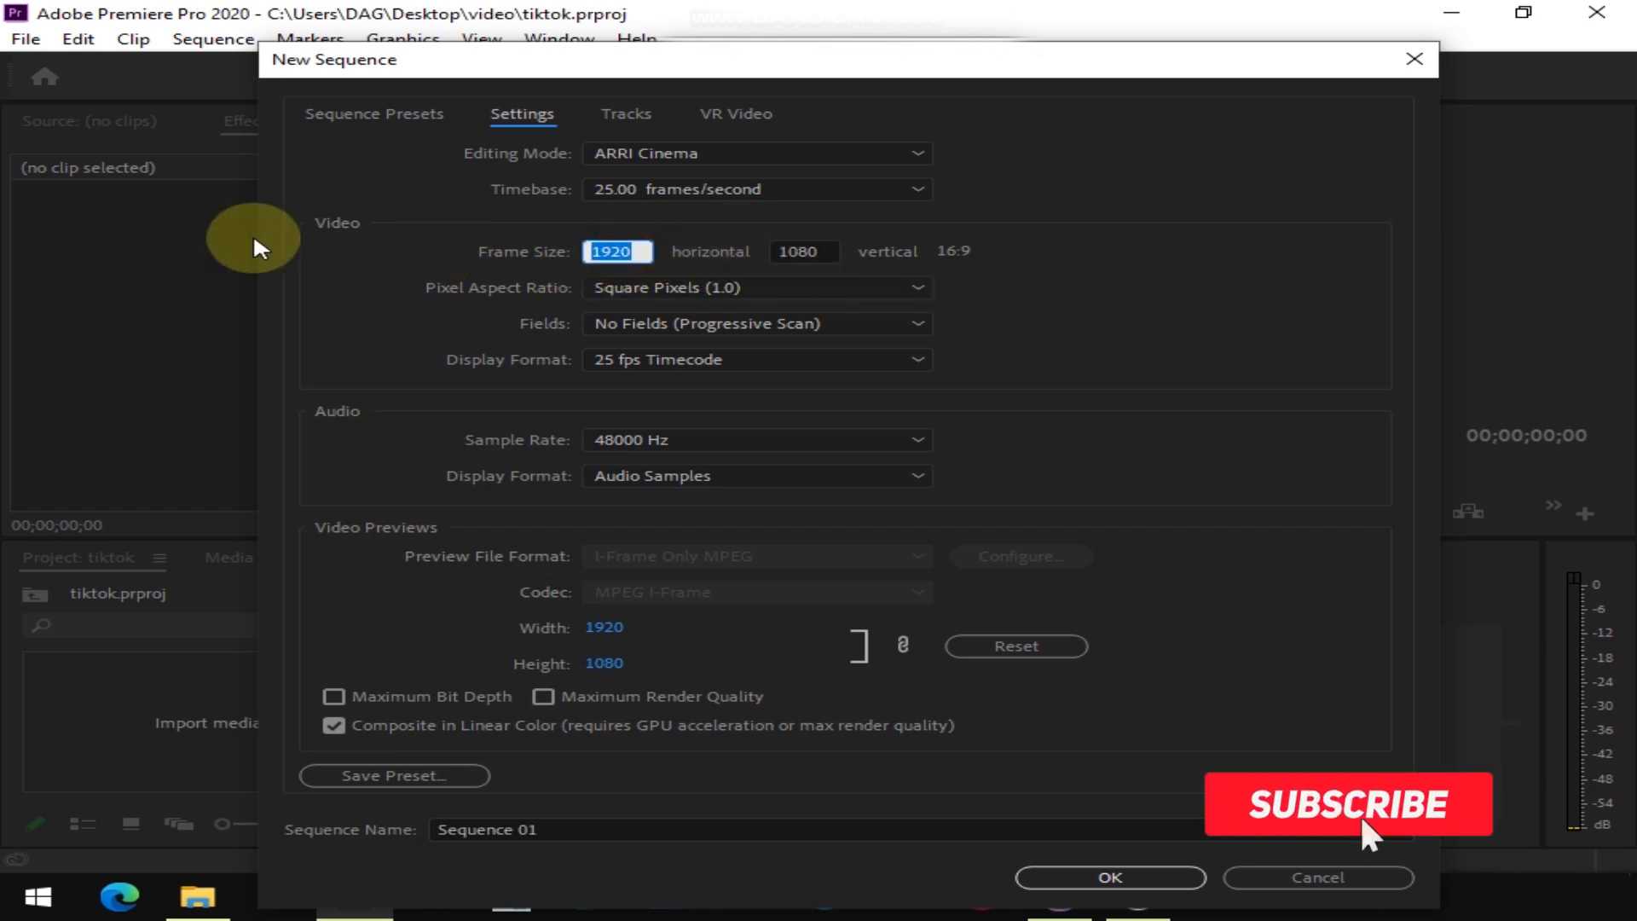
text(1)
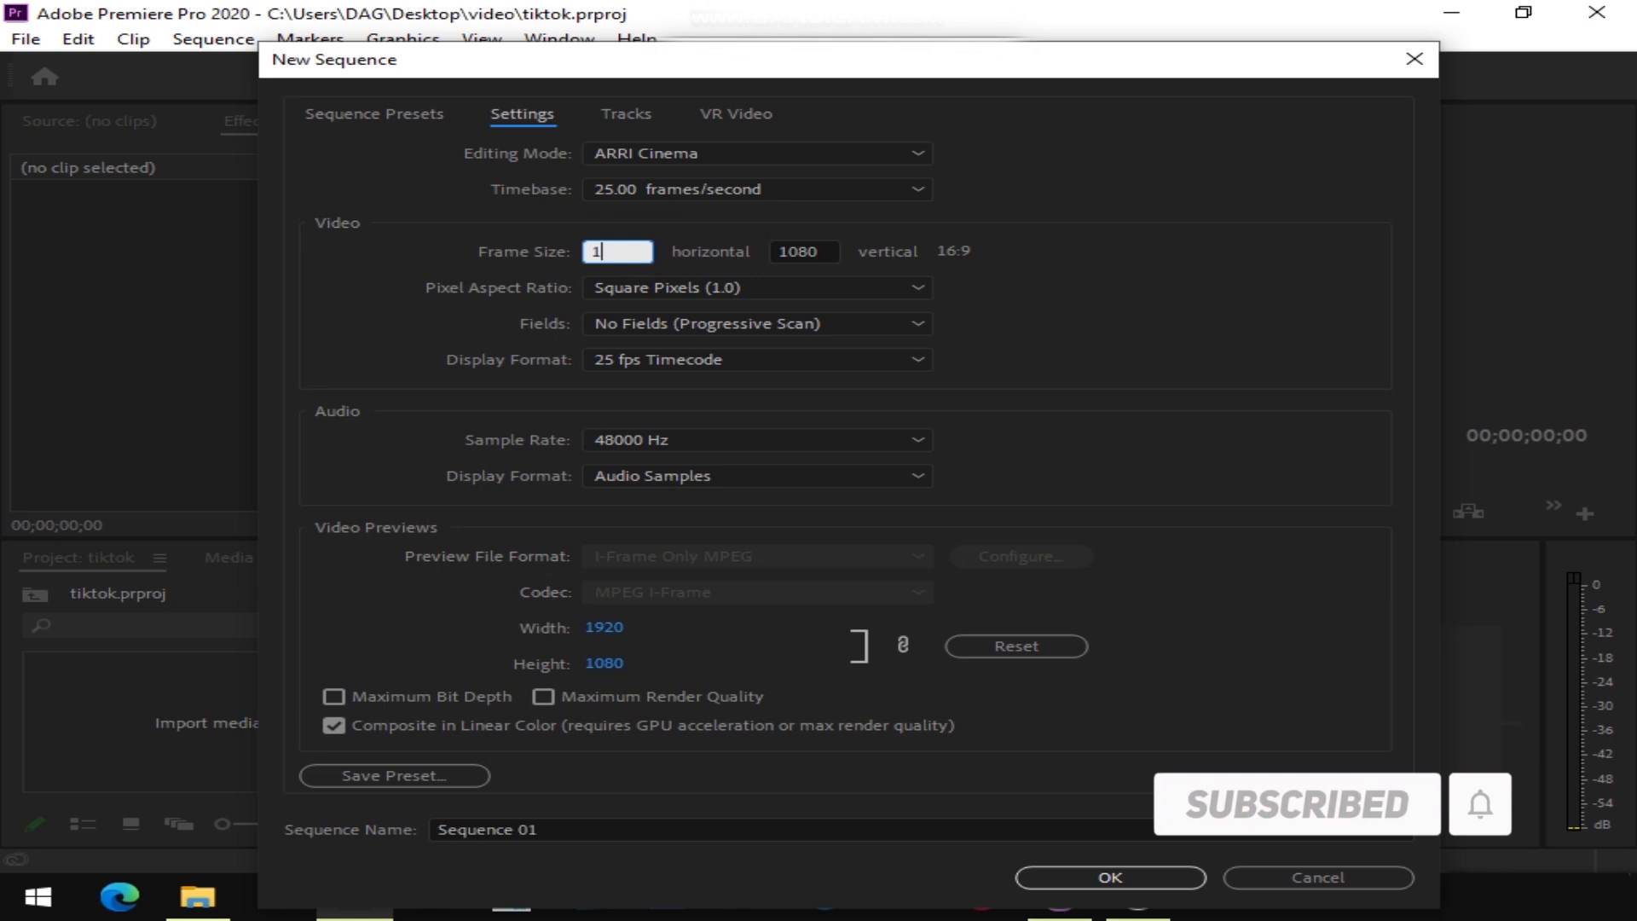
text(080)
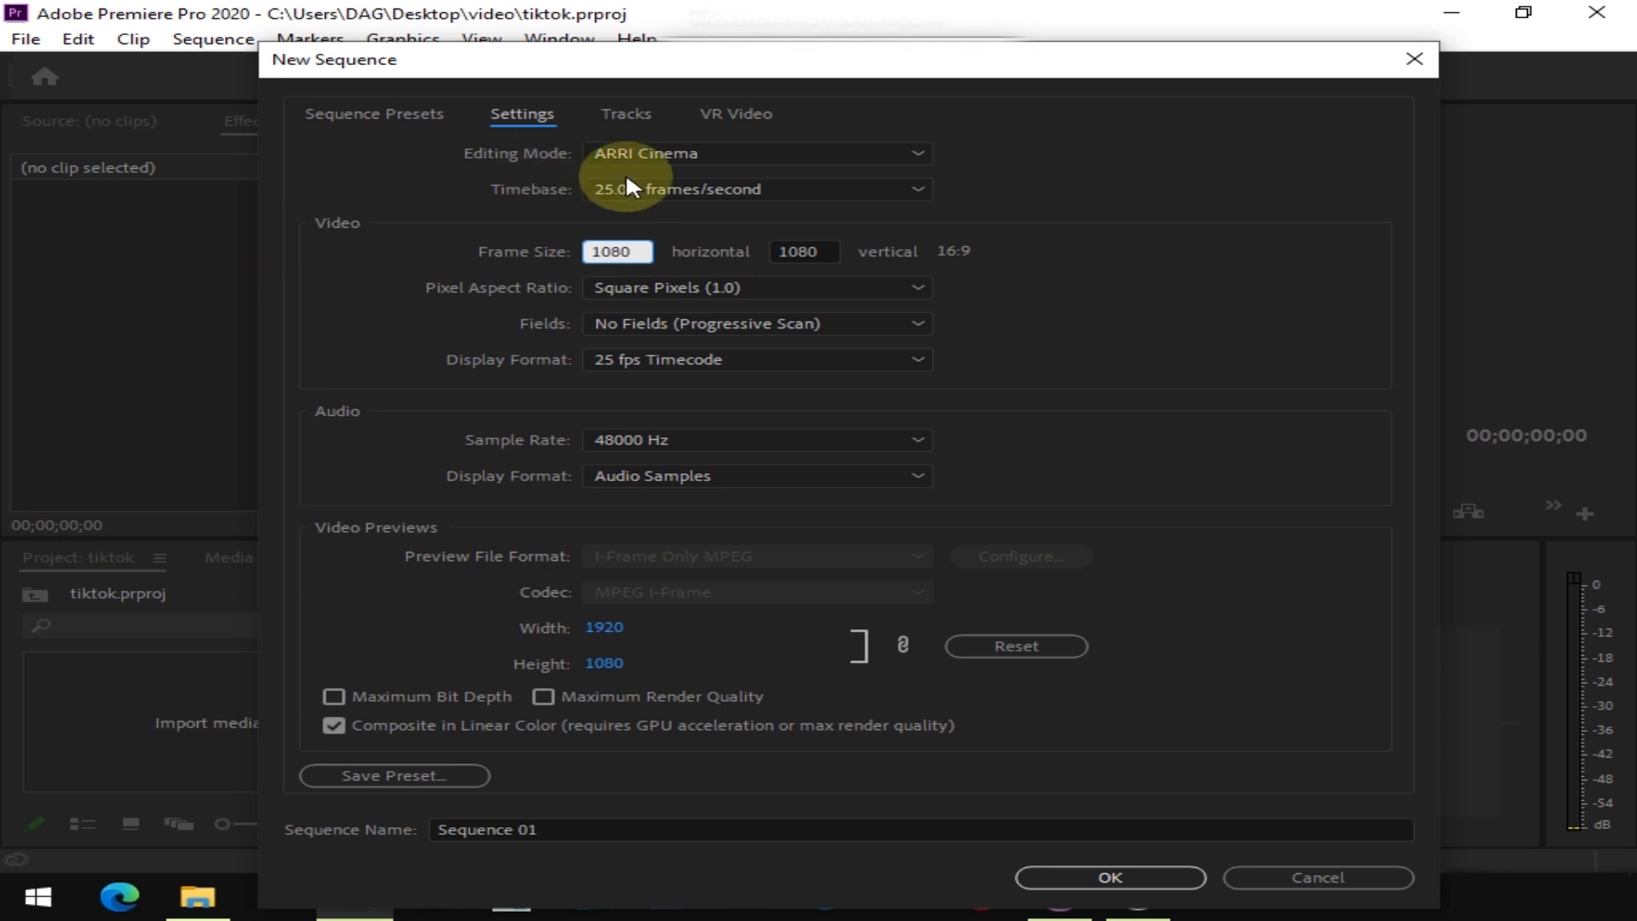
click(822, 249)
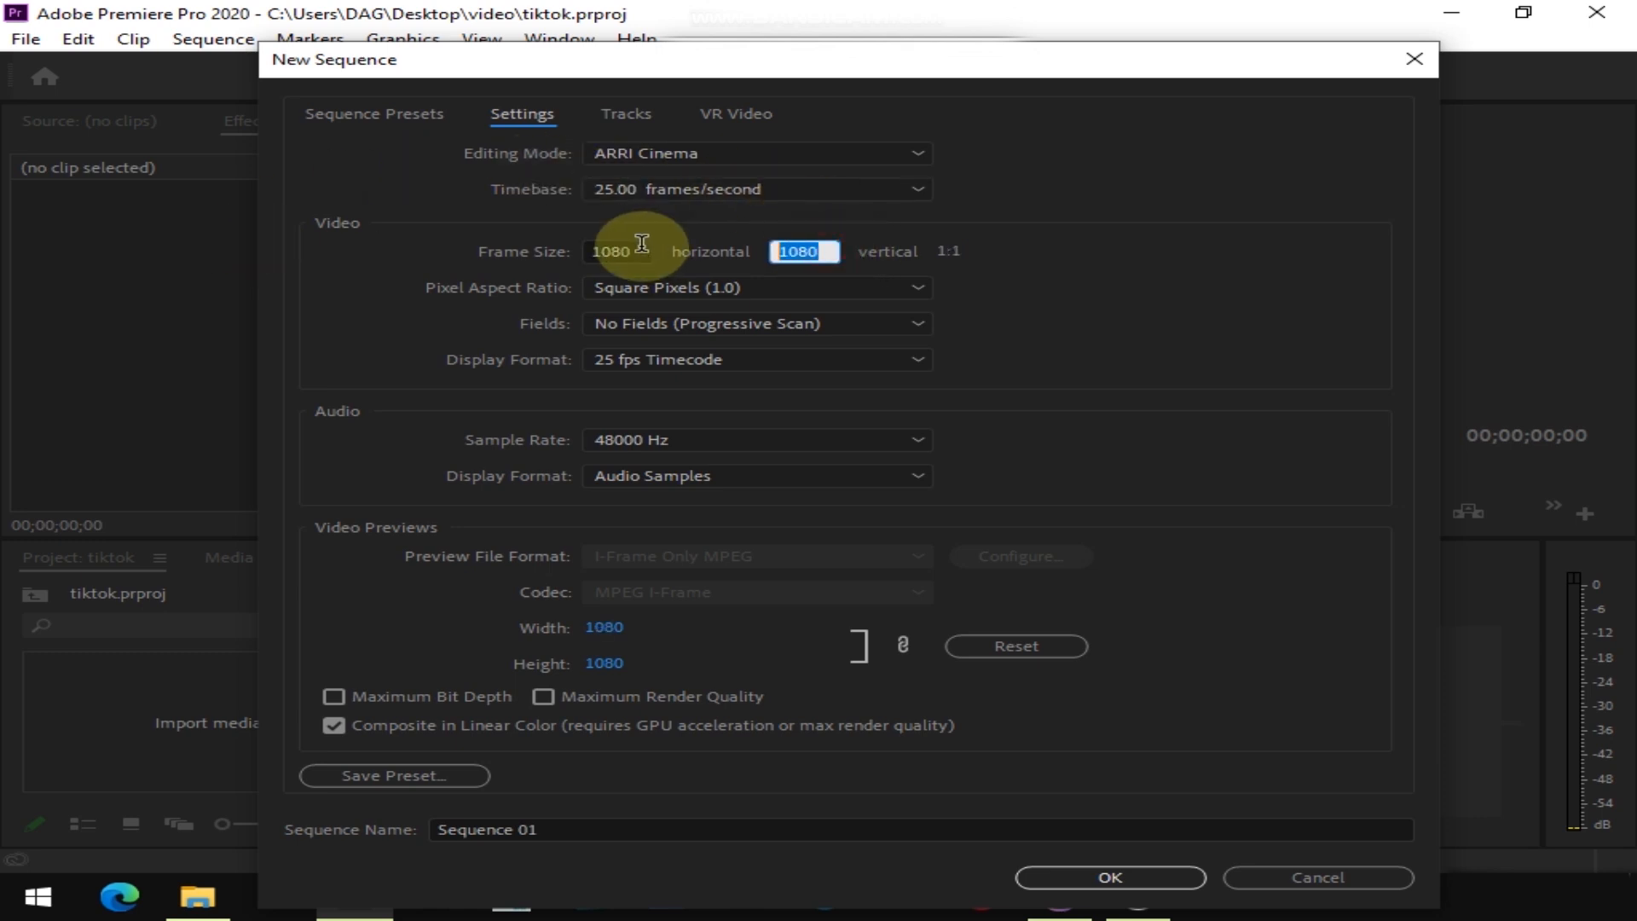
text(1)
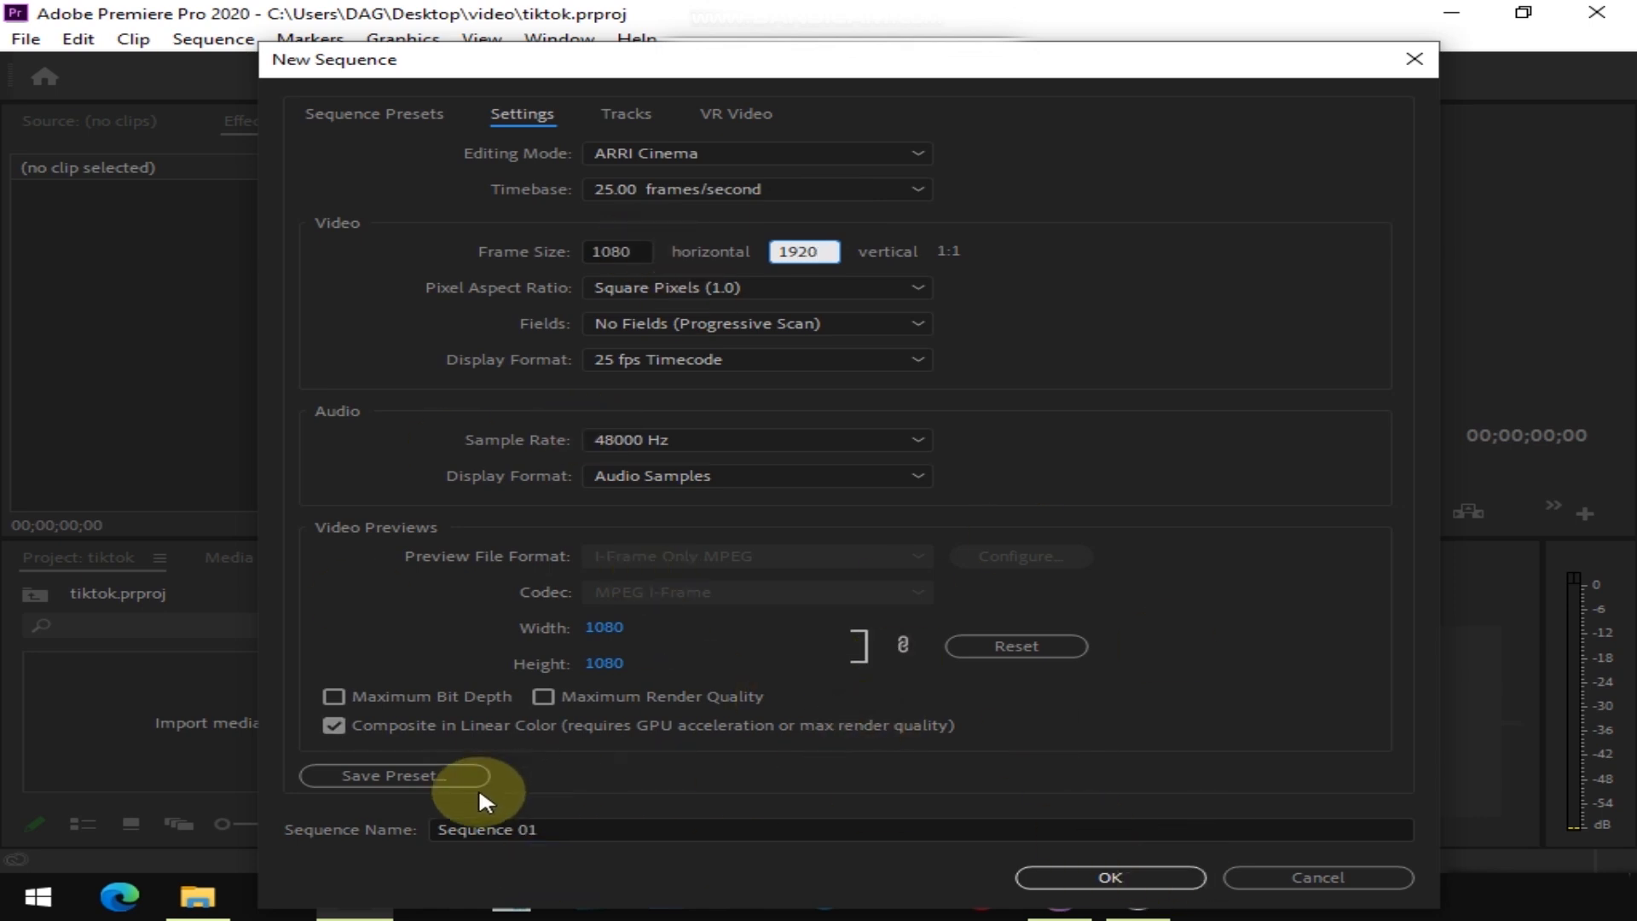
Save these sequence settings as a preset named Tiktok and create the sequence with it
click(426, 775)
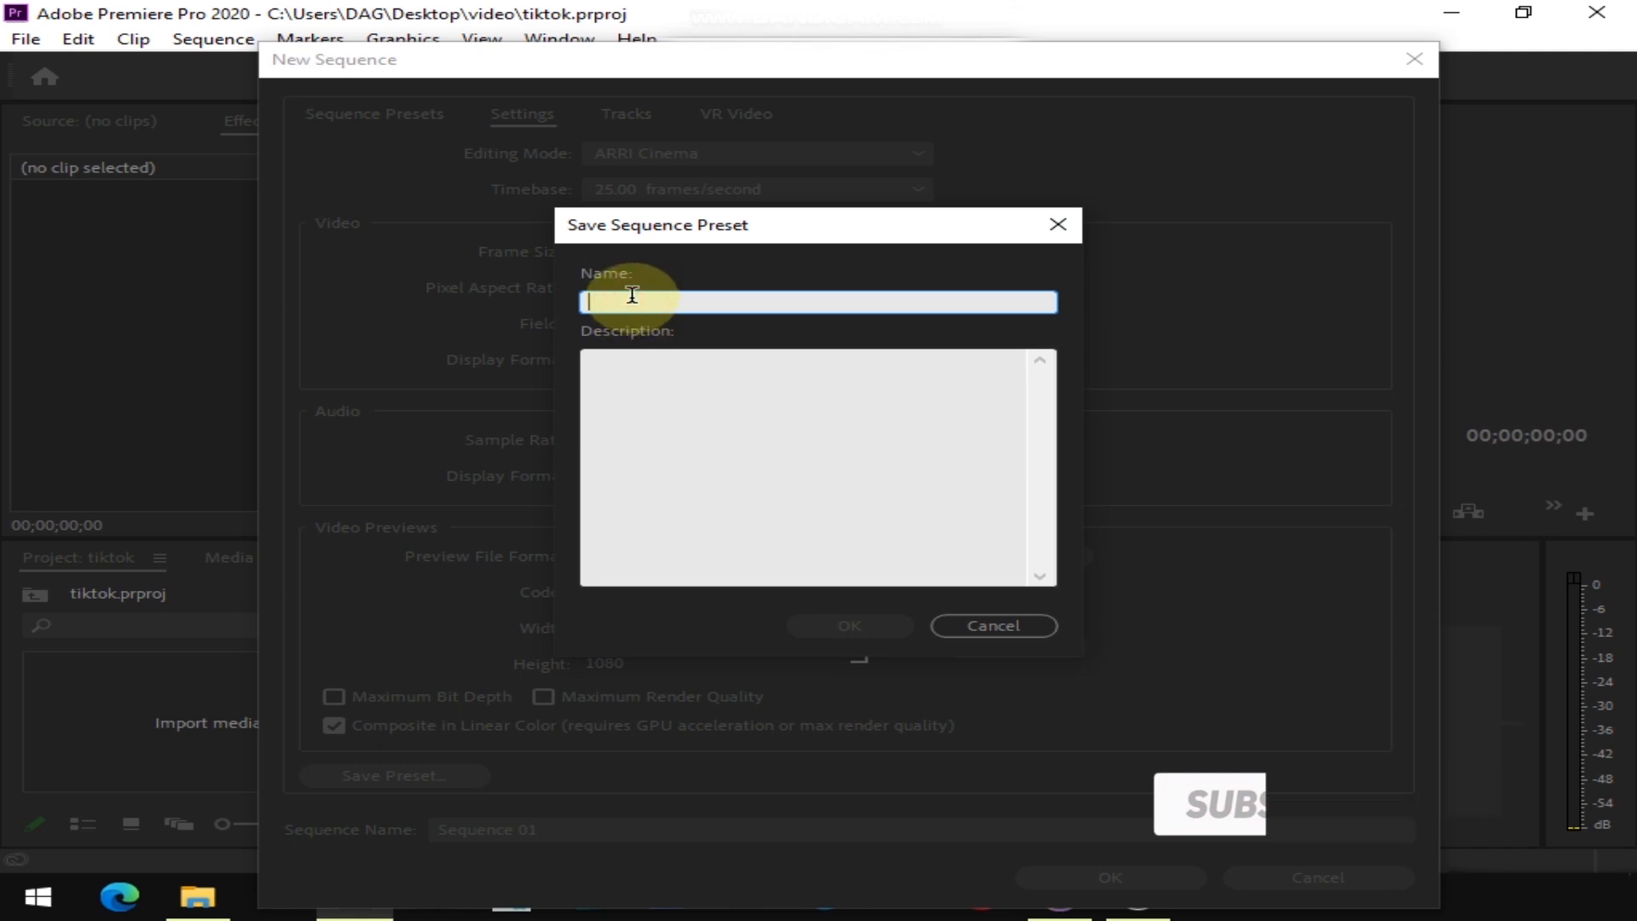
text(Tiktok)
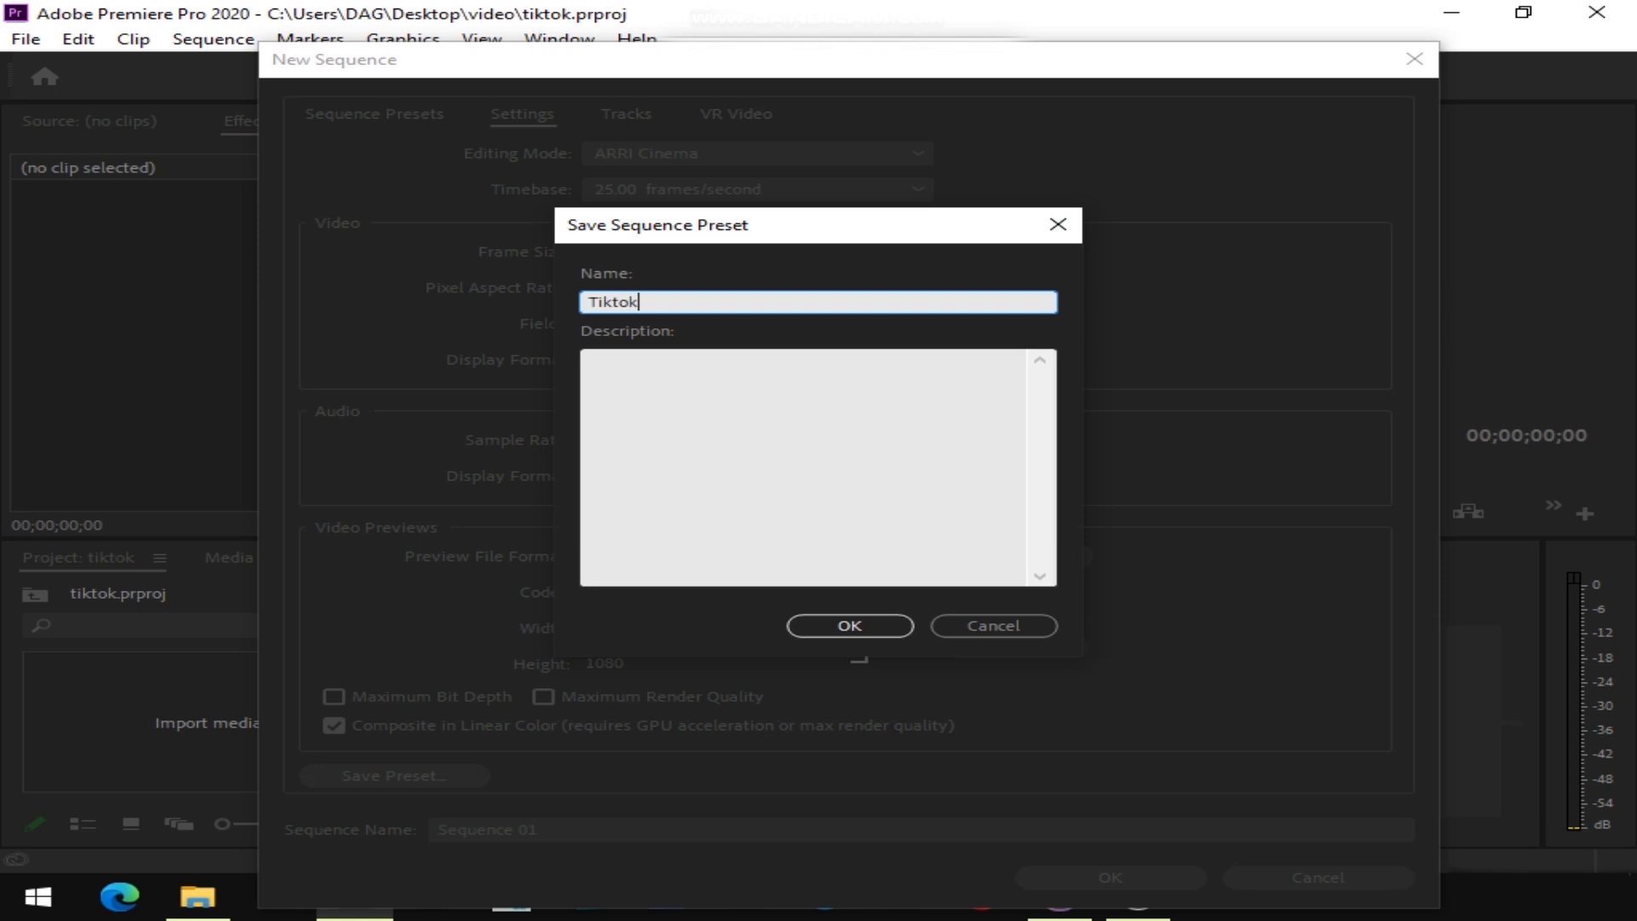
click(844, 627)
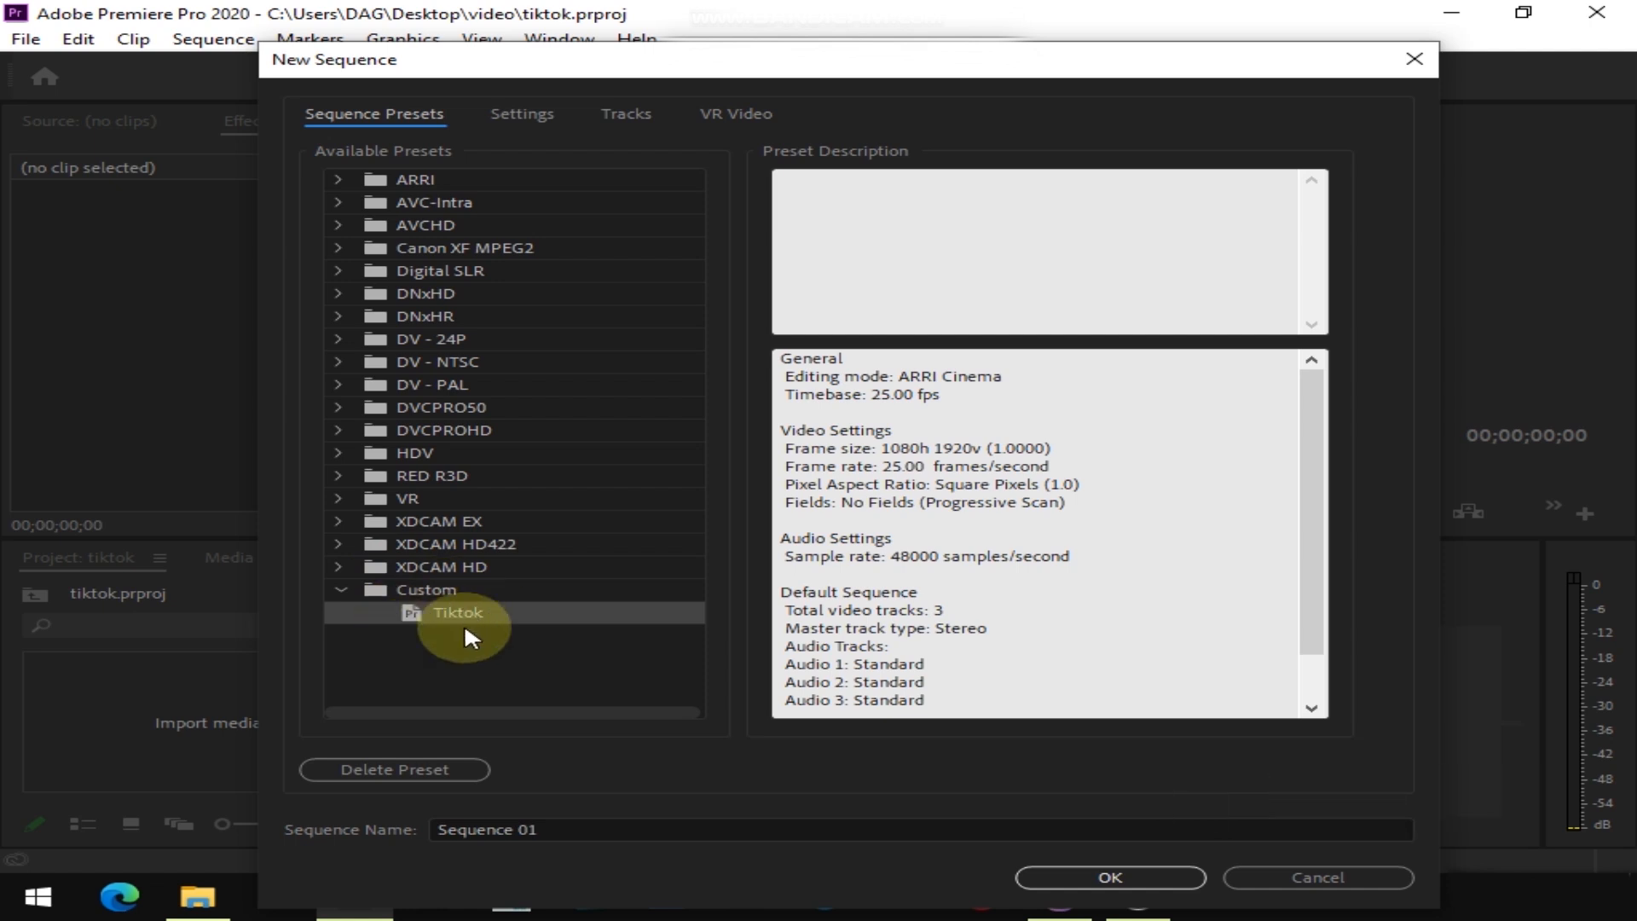
click(1126, 884)
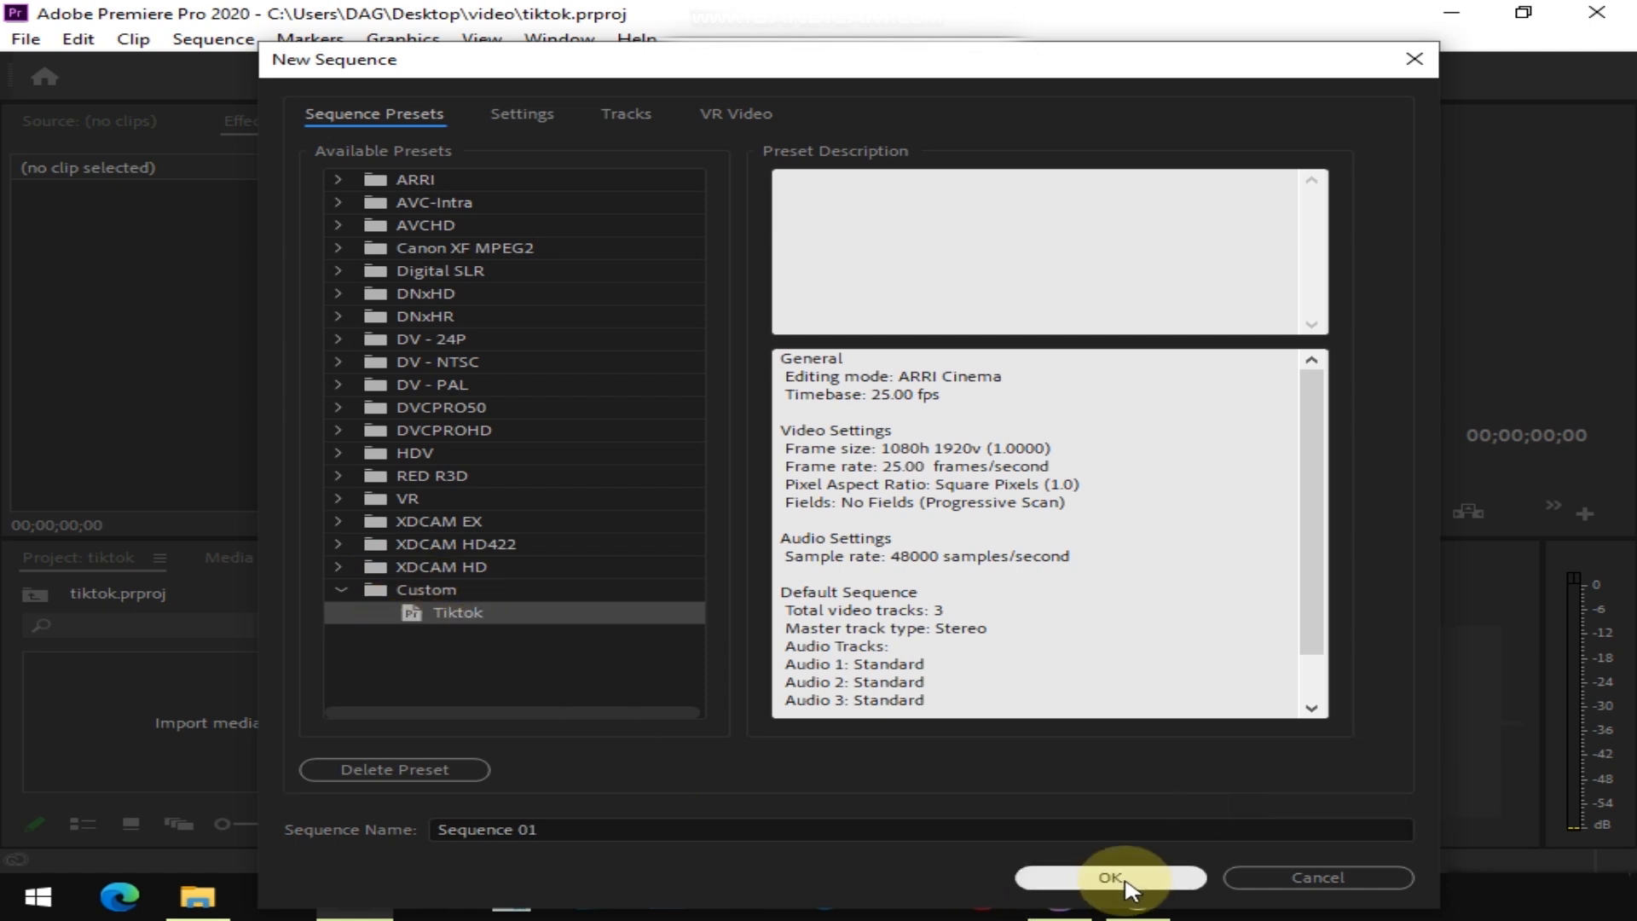
click(1126, 883)
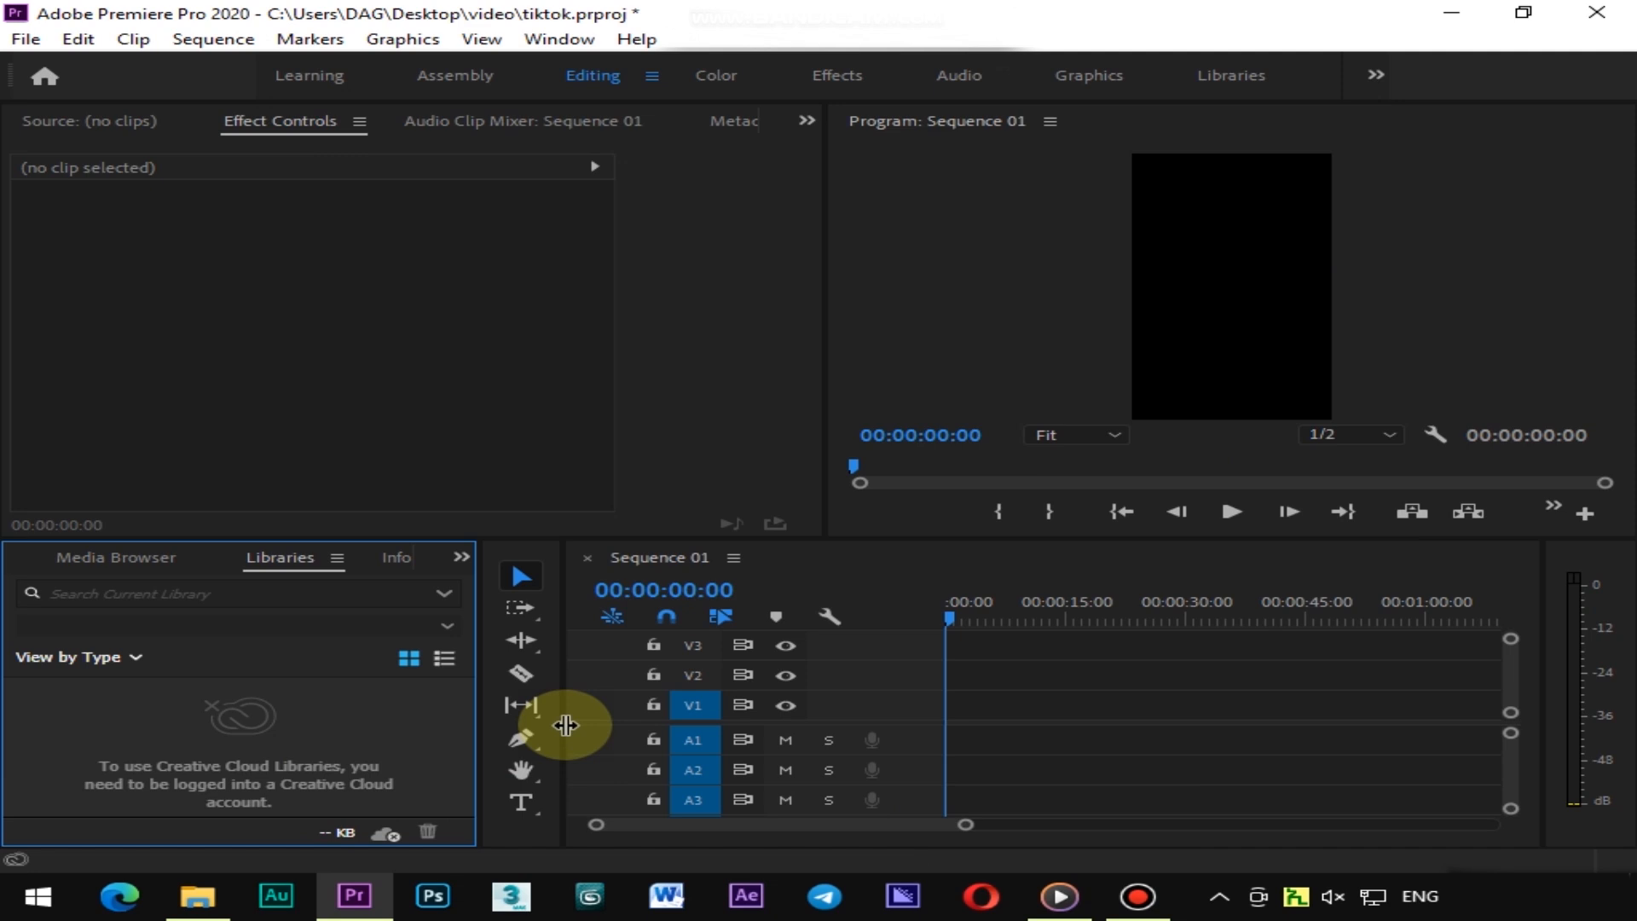
Show the tiktok project panel and import the video clips from the video folder
click(461, 559)
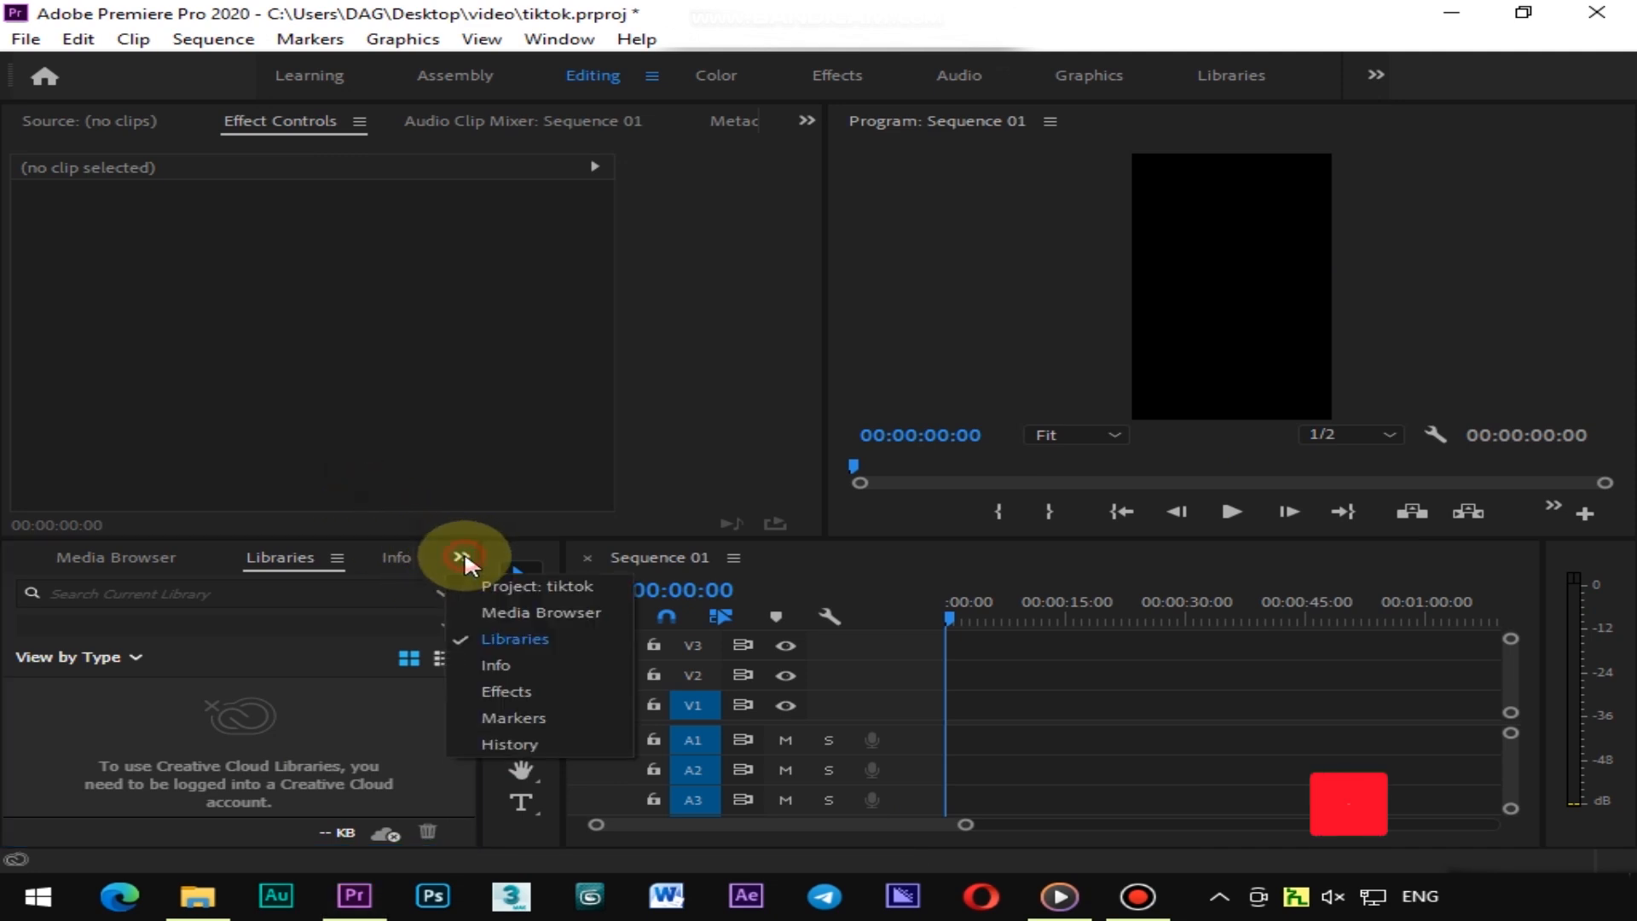
click(551, 585)
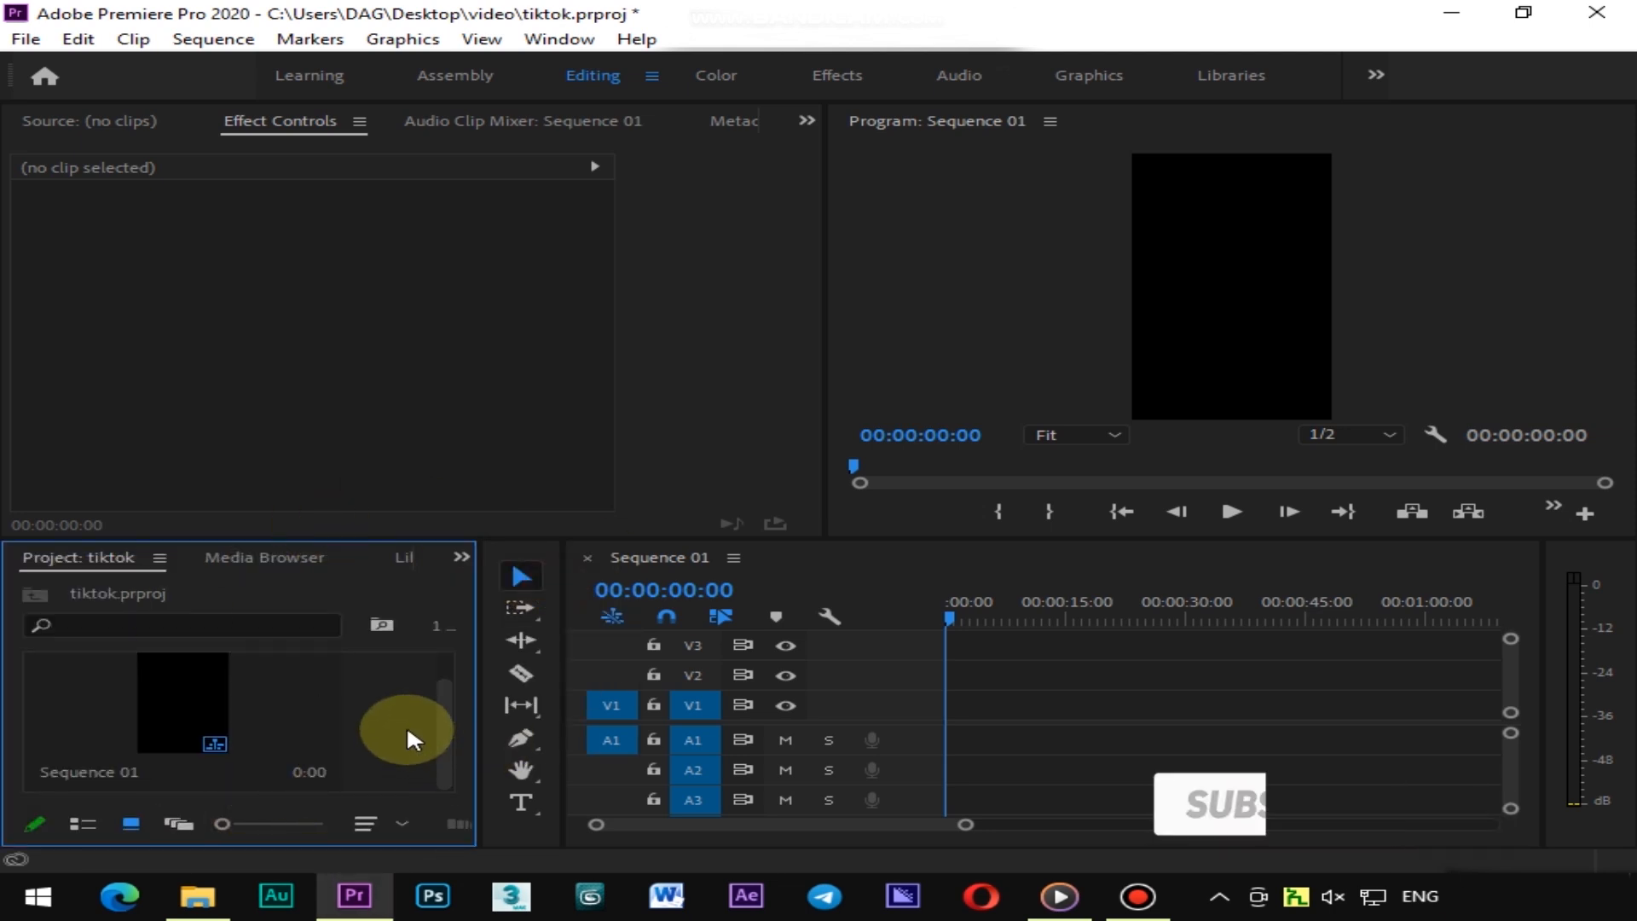
double_click(409, 714)
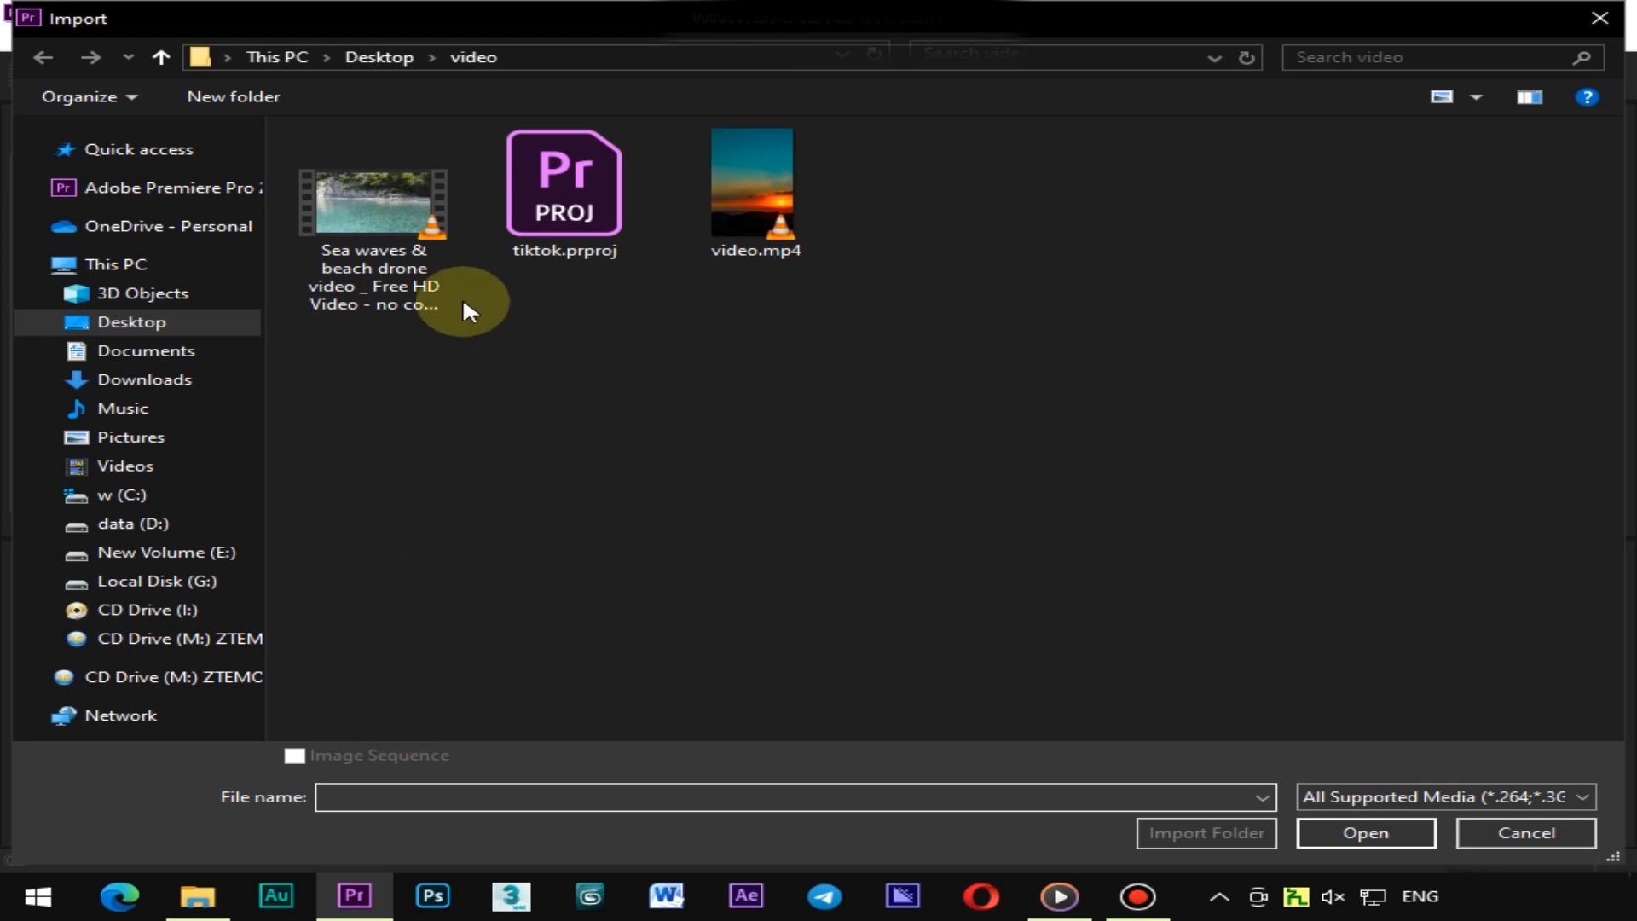
click(376, 228)
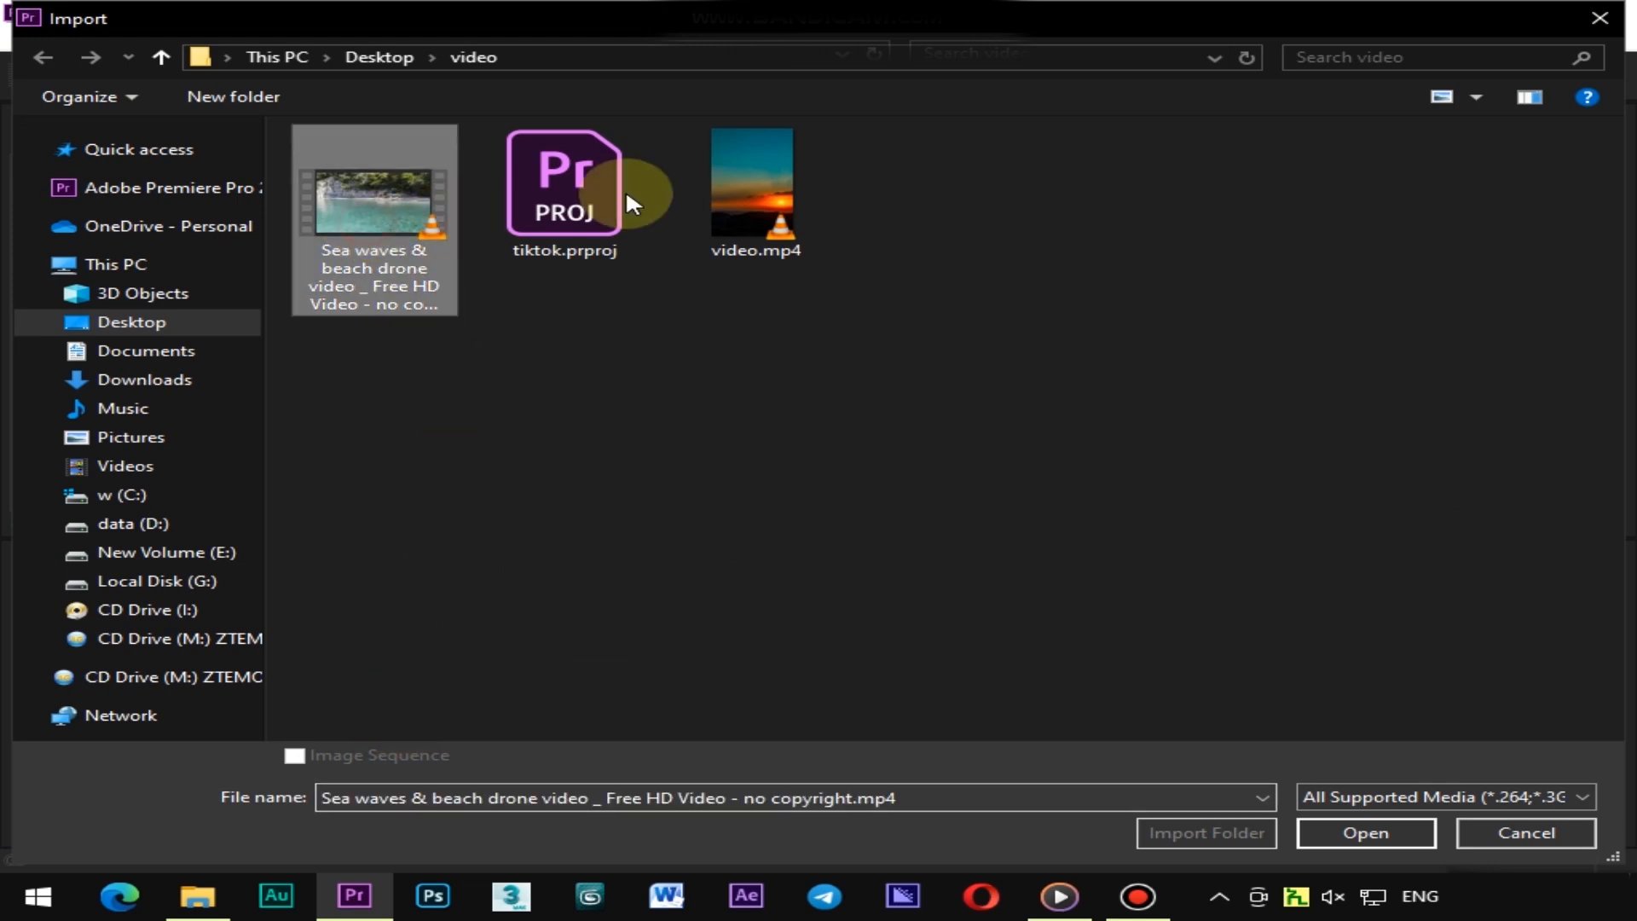
ctrl+click(751, 183)
click(1412, 832)
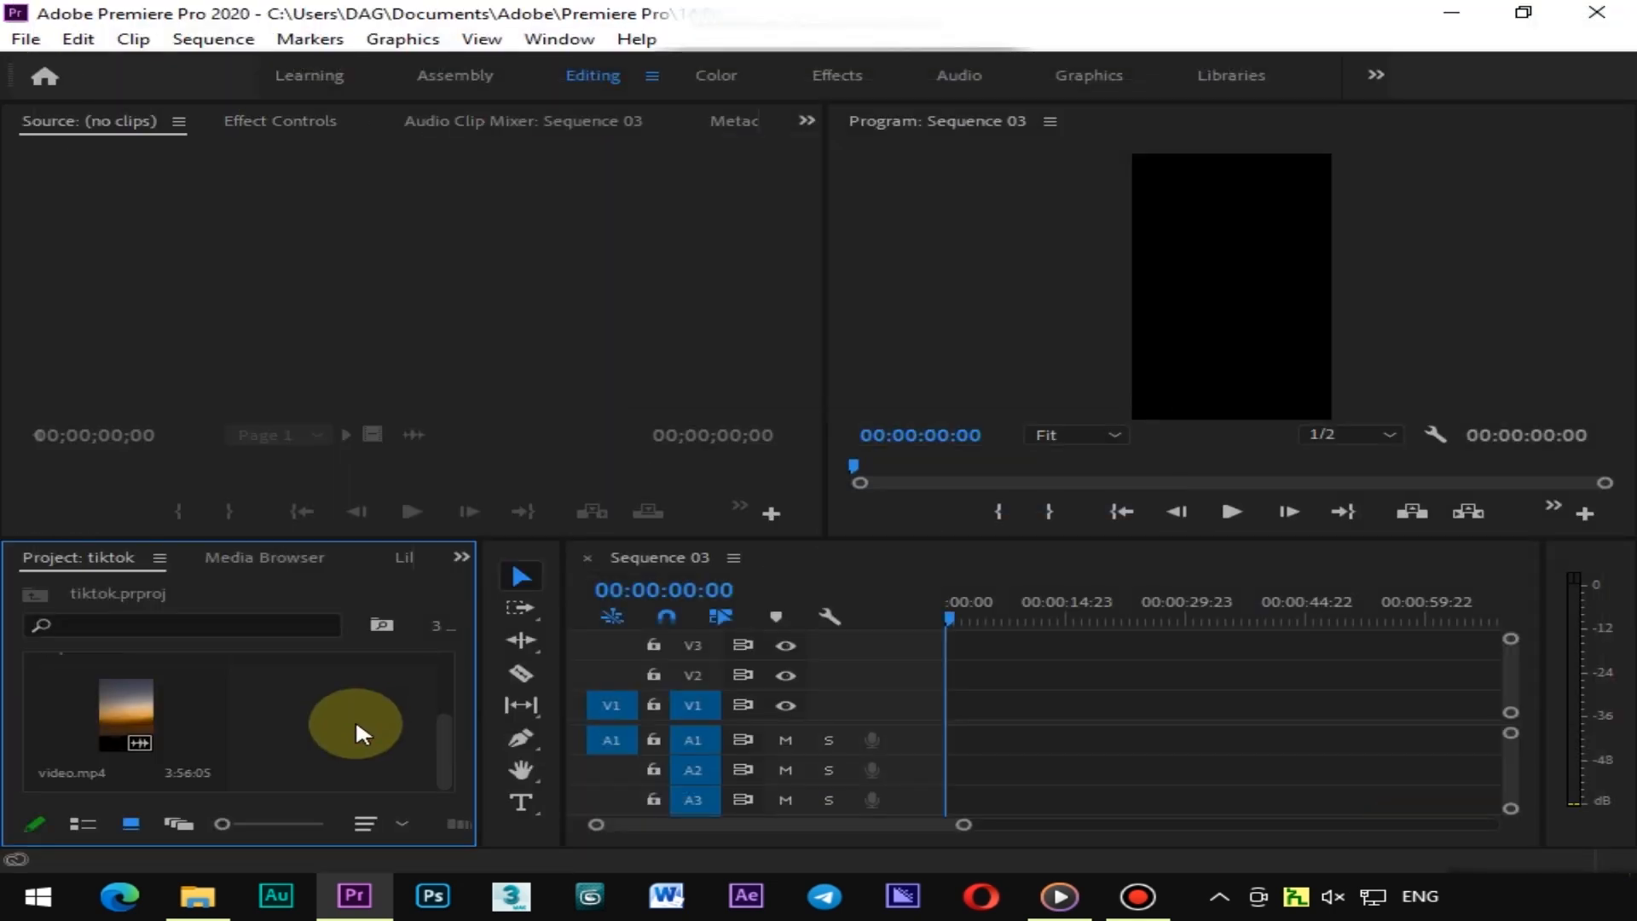
Open video.mp4 in the source monitor
scroll(356, 719, up, 1)
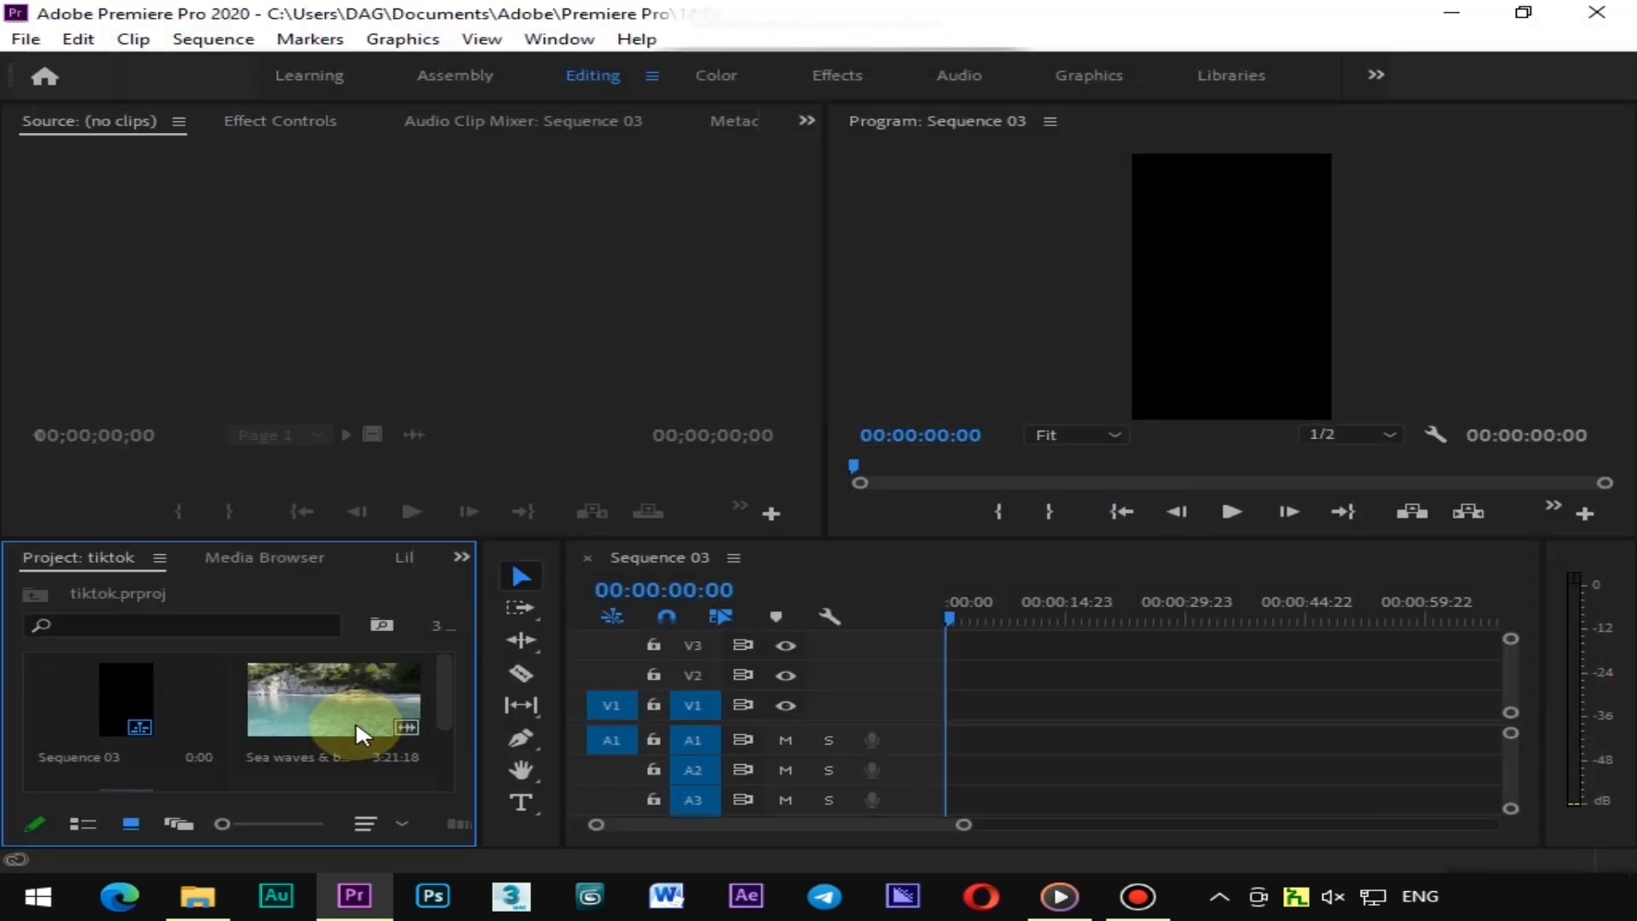
scroll(256, 725, down, 1)
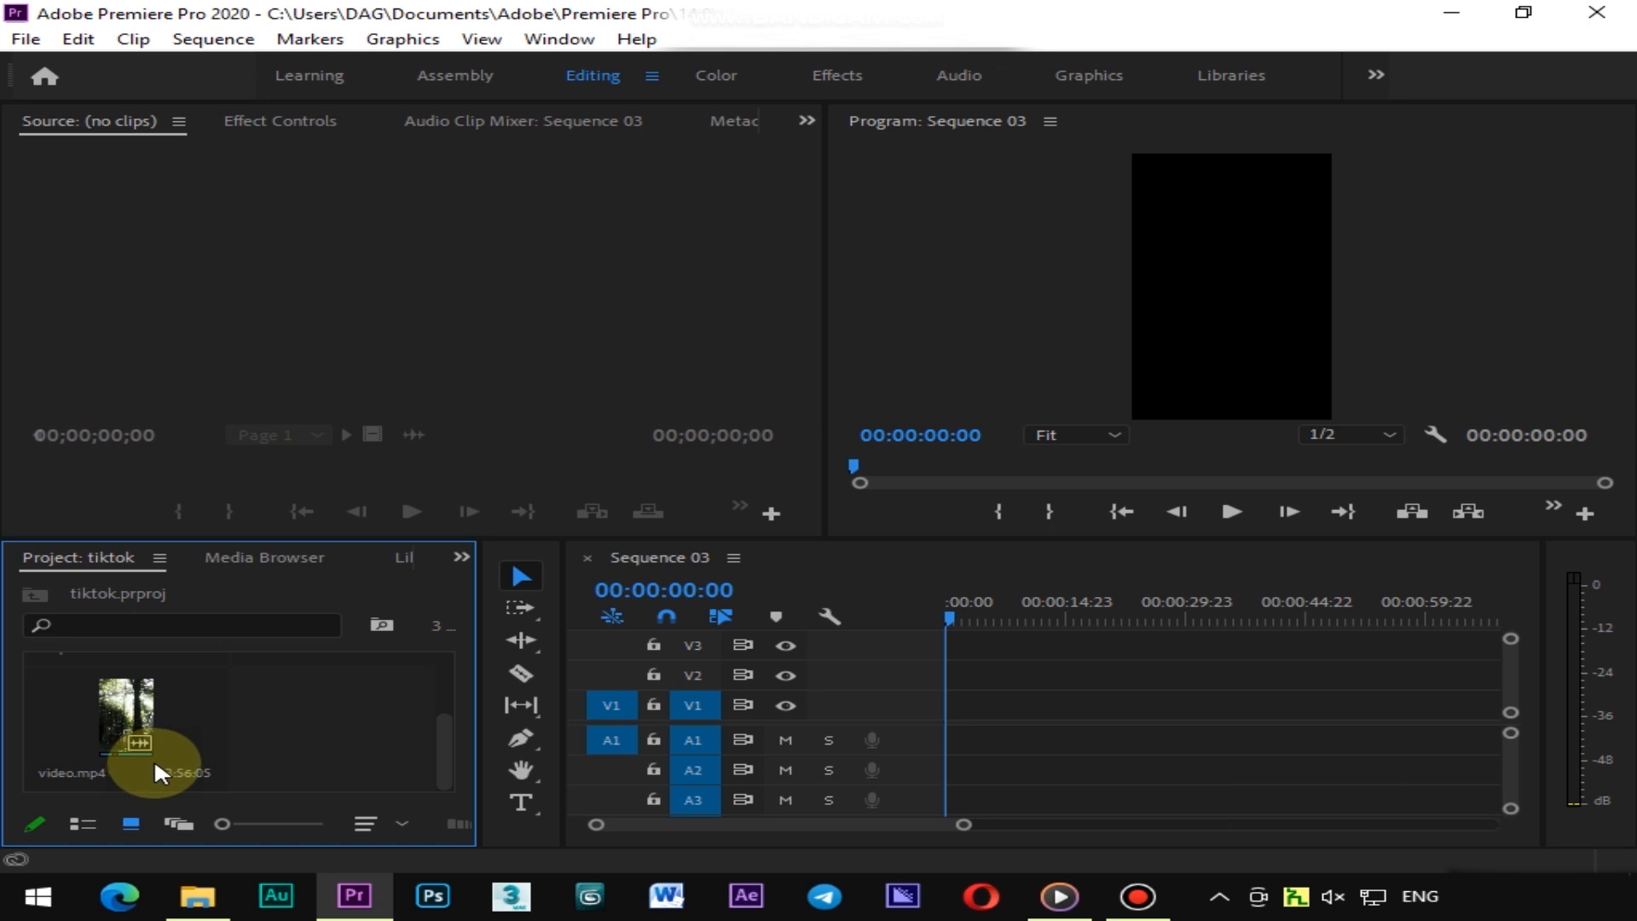
double_click(128, 712)
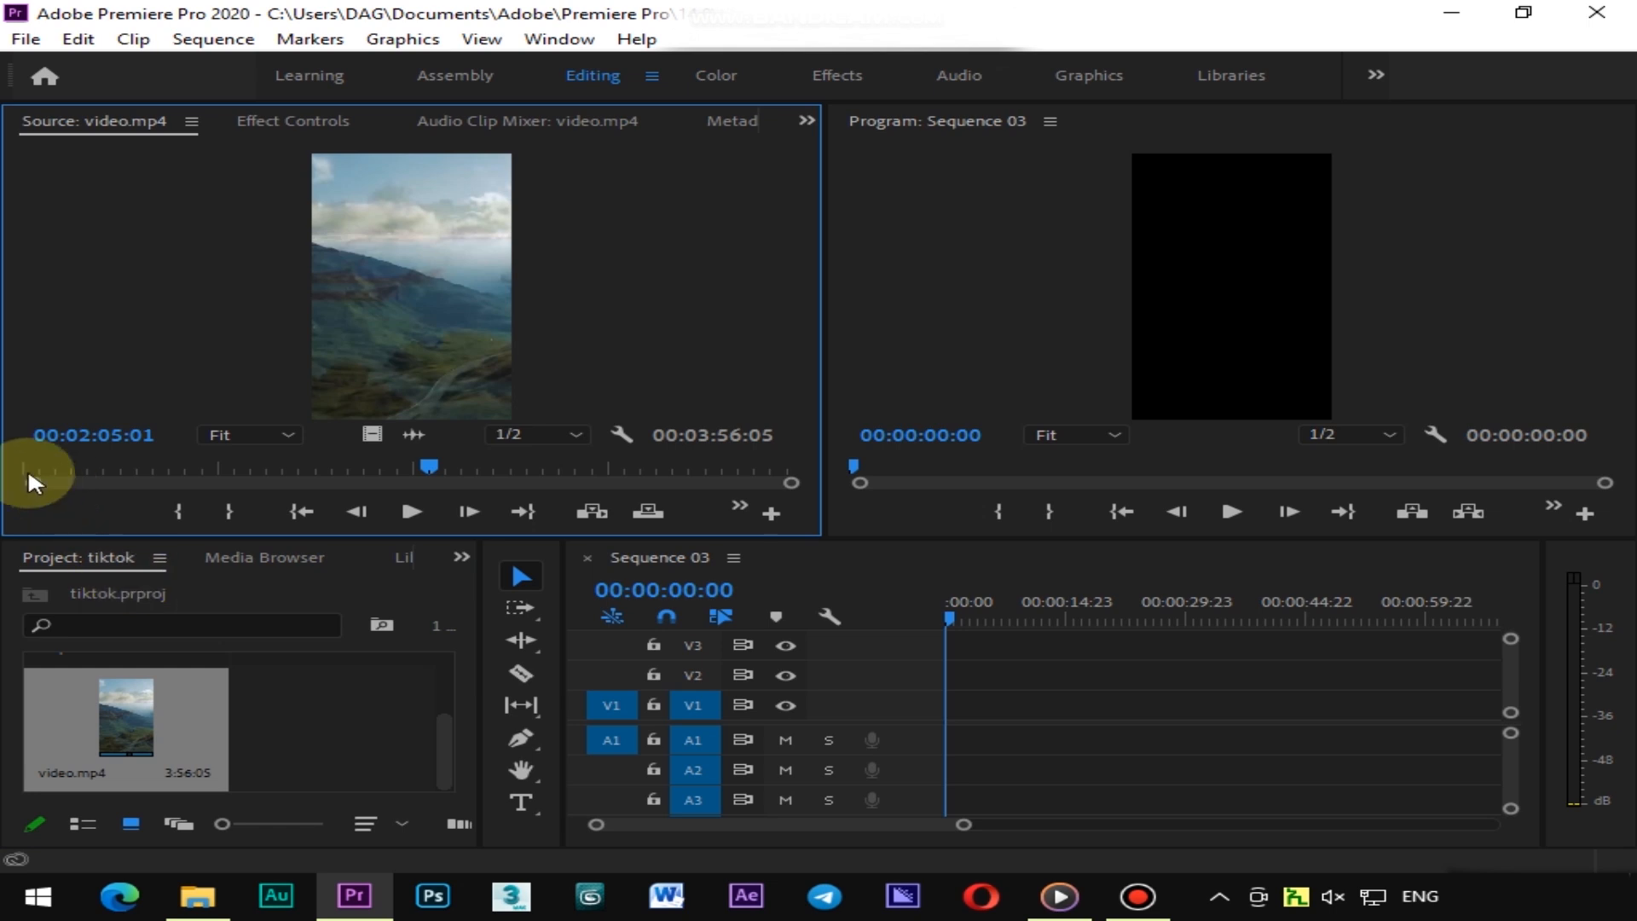
Mark an In point at 00:00:07:21 and an Out point at 00:00:13:19 on the source clip
mouse_move(34, 462)
mouse_down()
mouse_move(74, 461)
mouse_move(47, 463)
mouse_up()
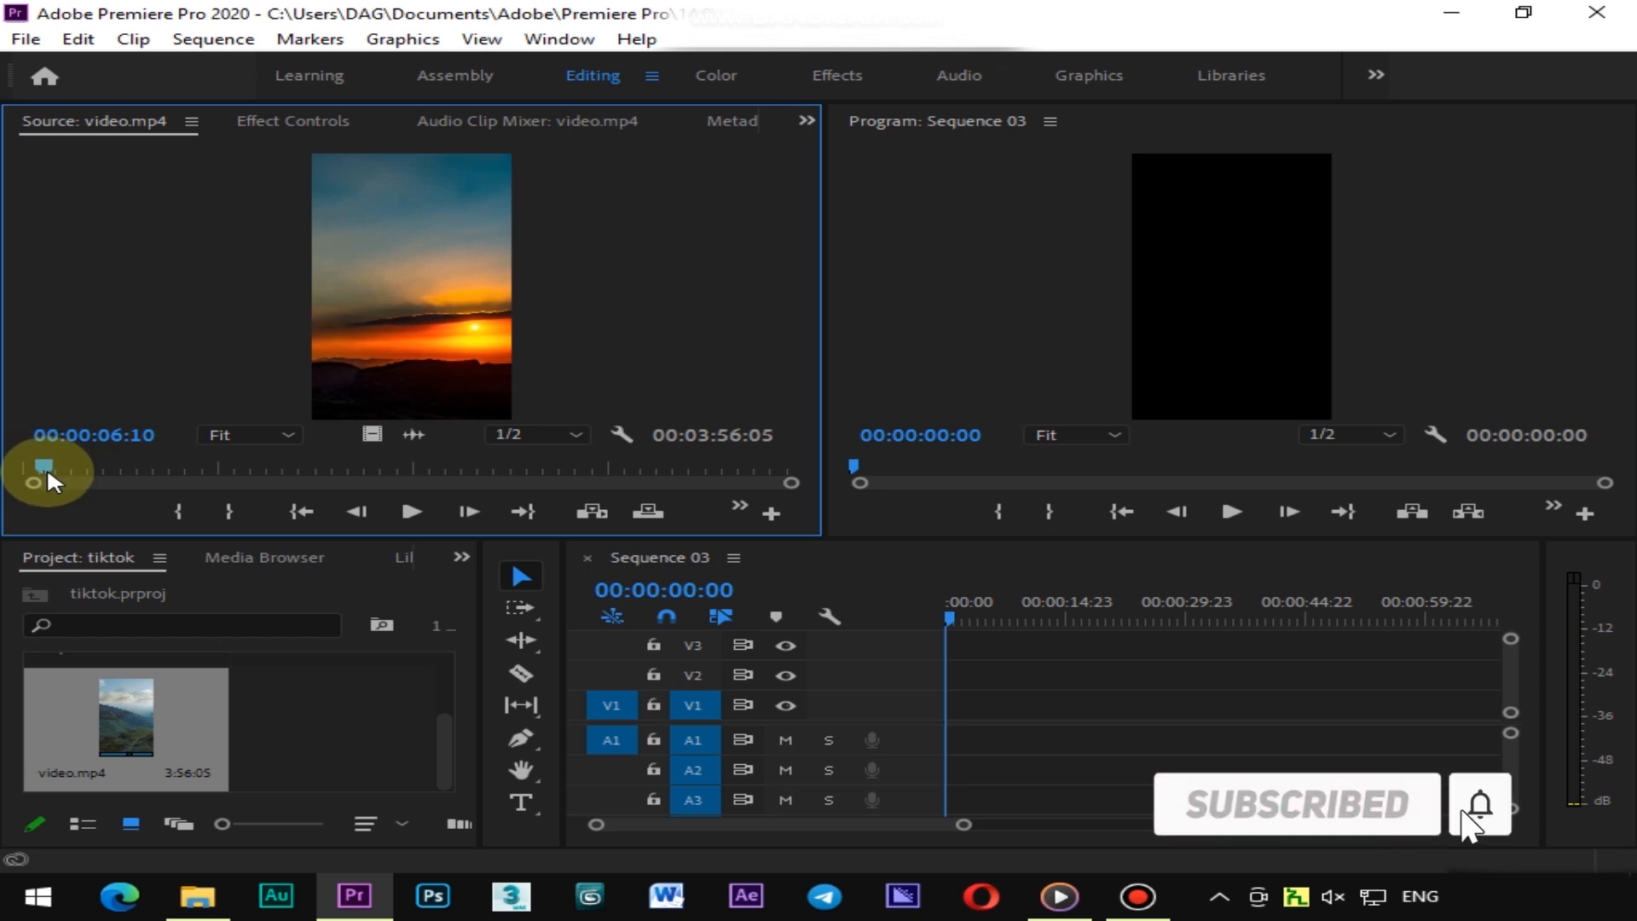
drag(44, 463, 50, 463)
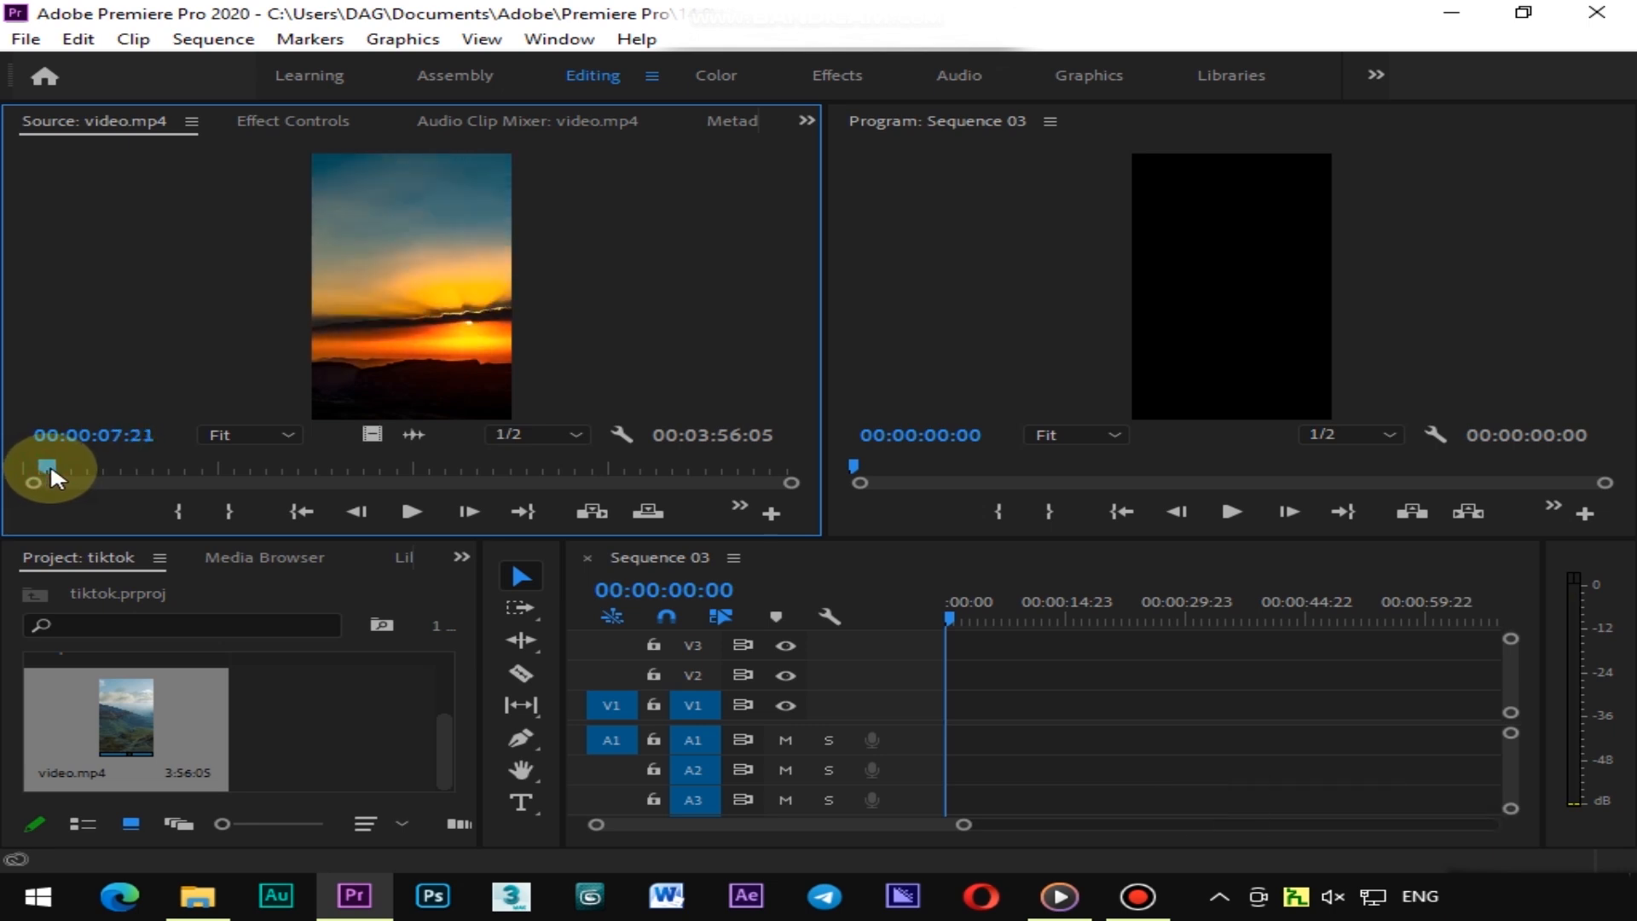
key(i)
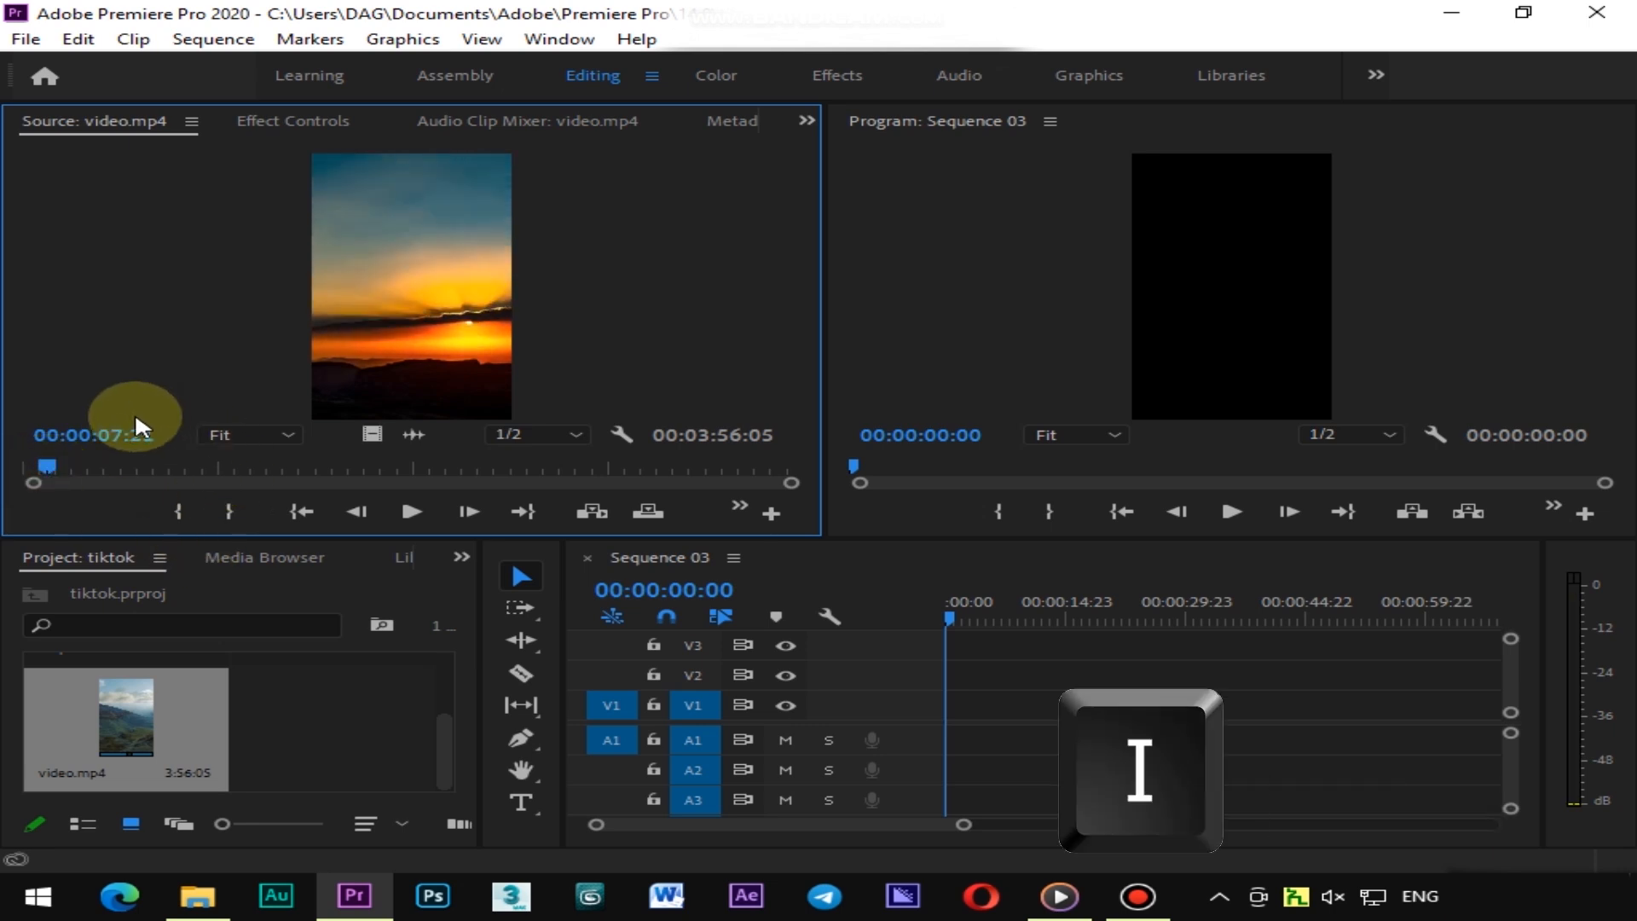
click(181, 507)
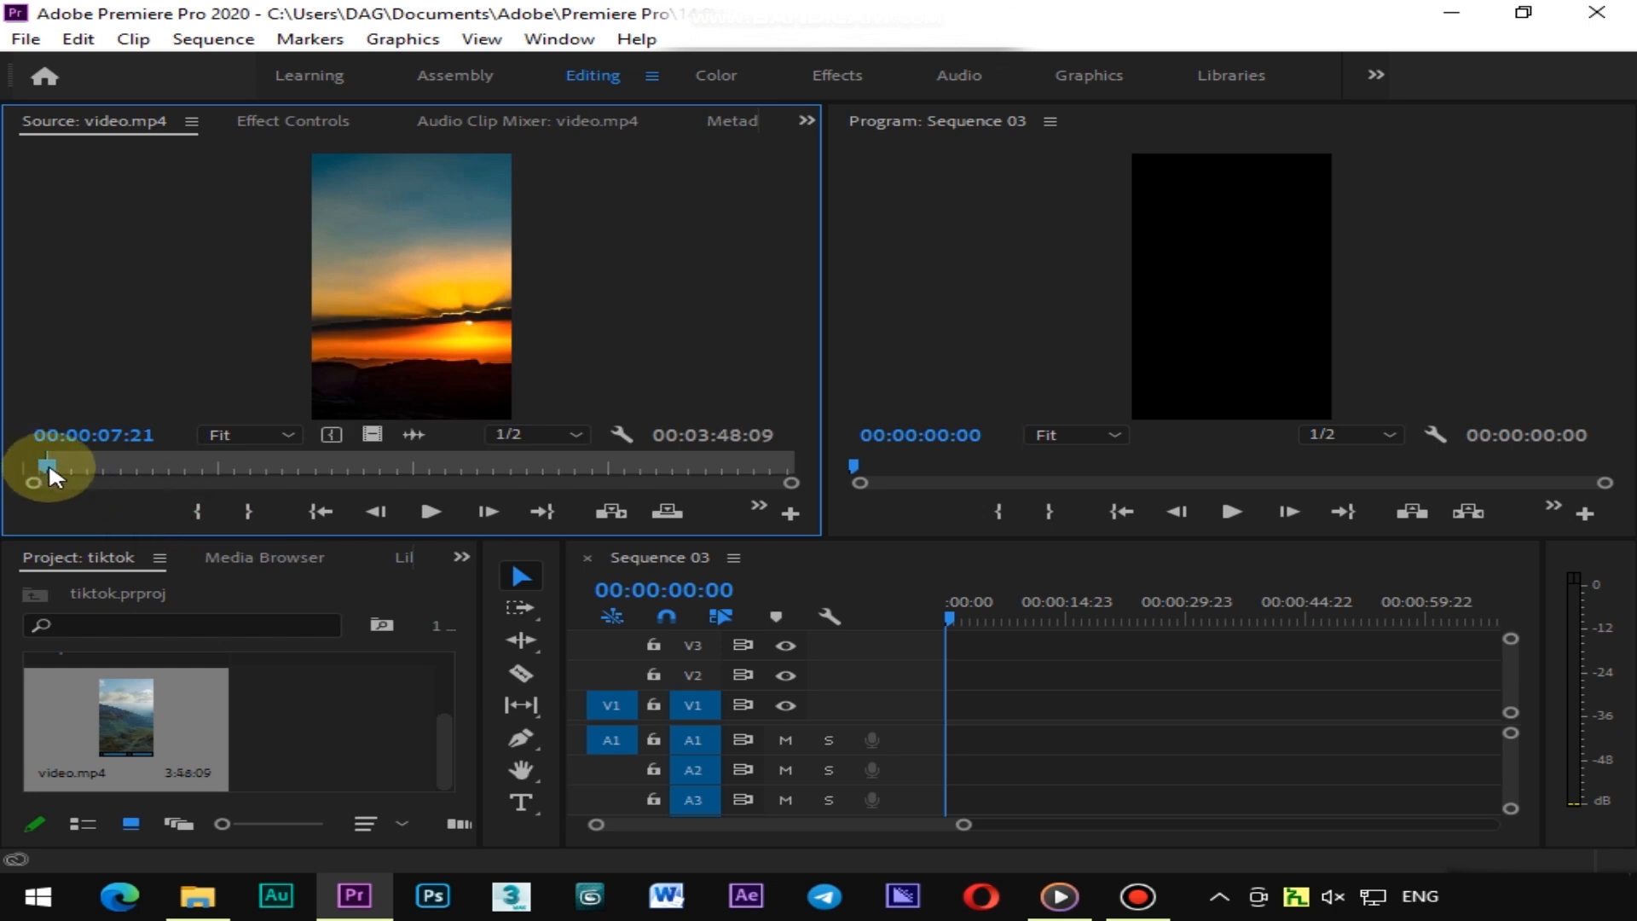
drag(50, 467, 69, 463)
key(o)
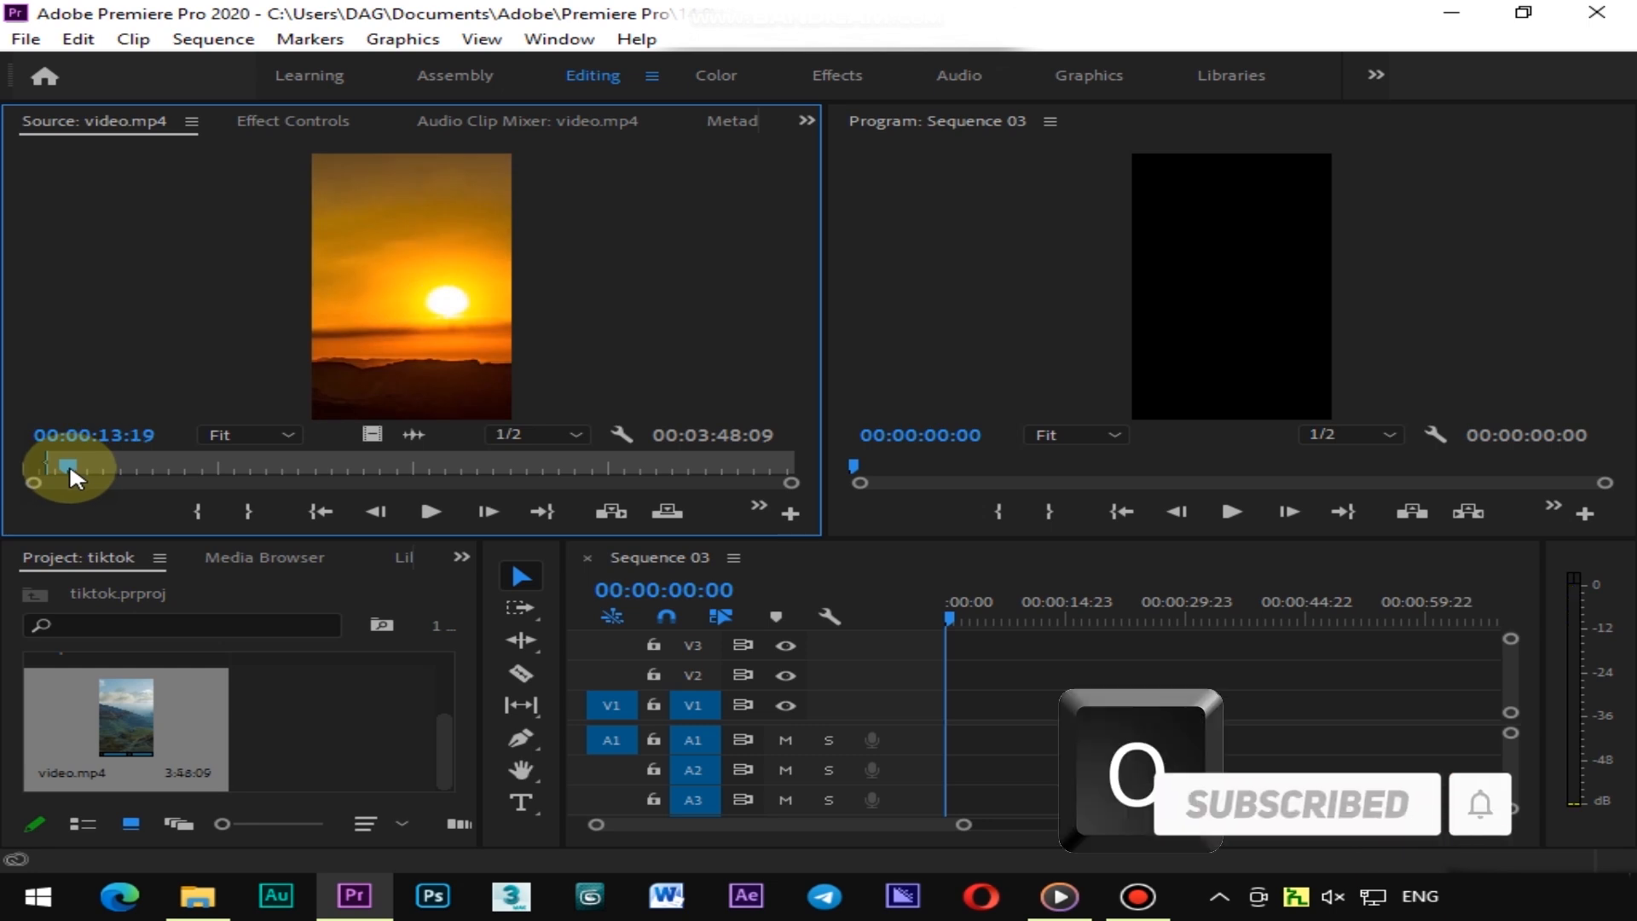
Set the Out point and drag the video-only portion of the marked clip into V1, keeping the existing sequence settings
click(249, 510)
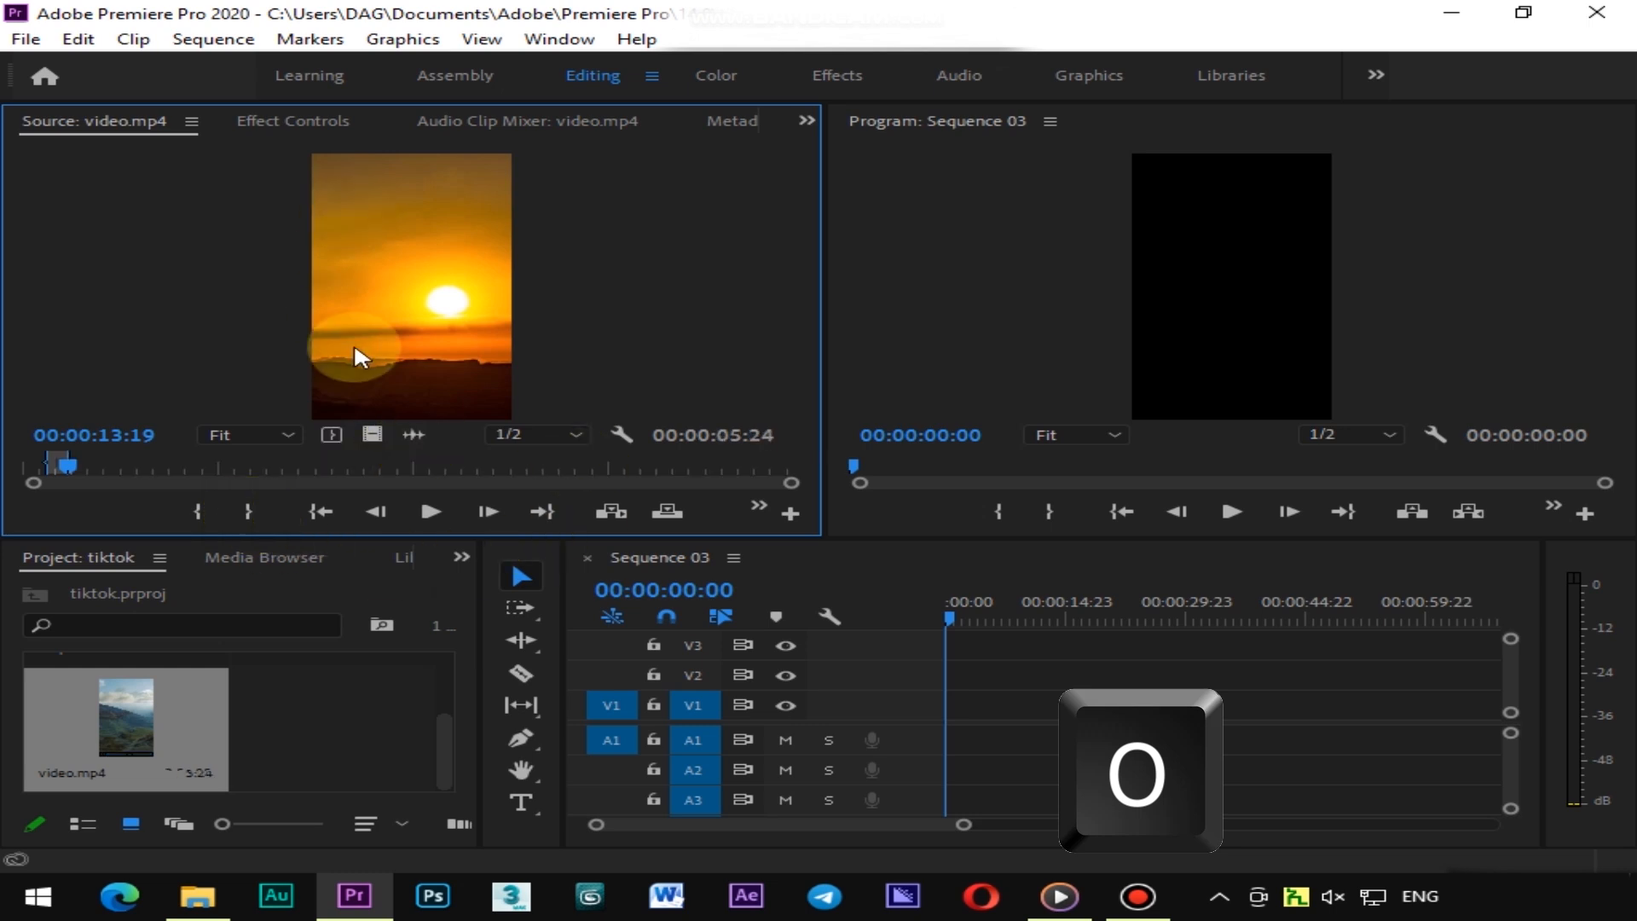
click(371, 433)
drag(371, 433, 940, 714)
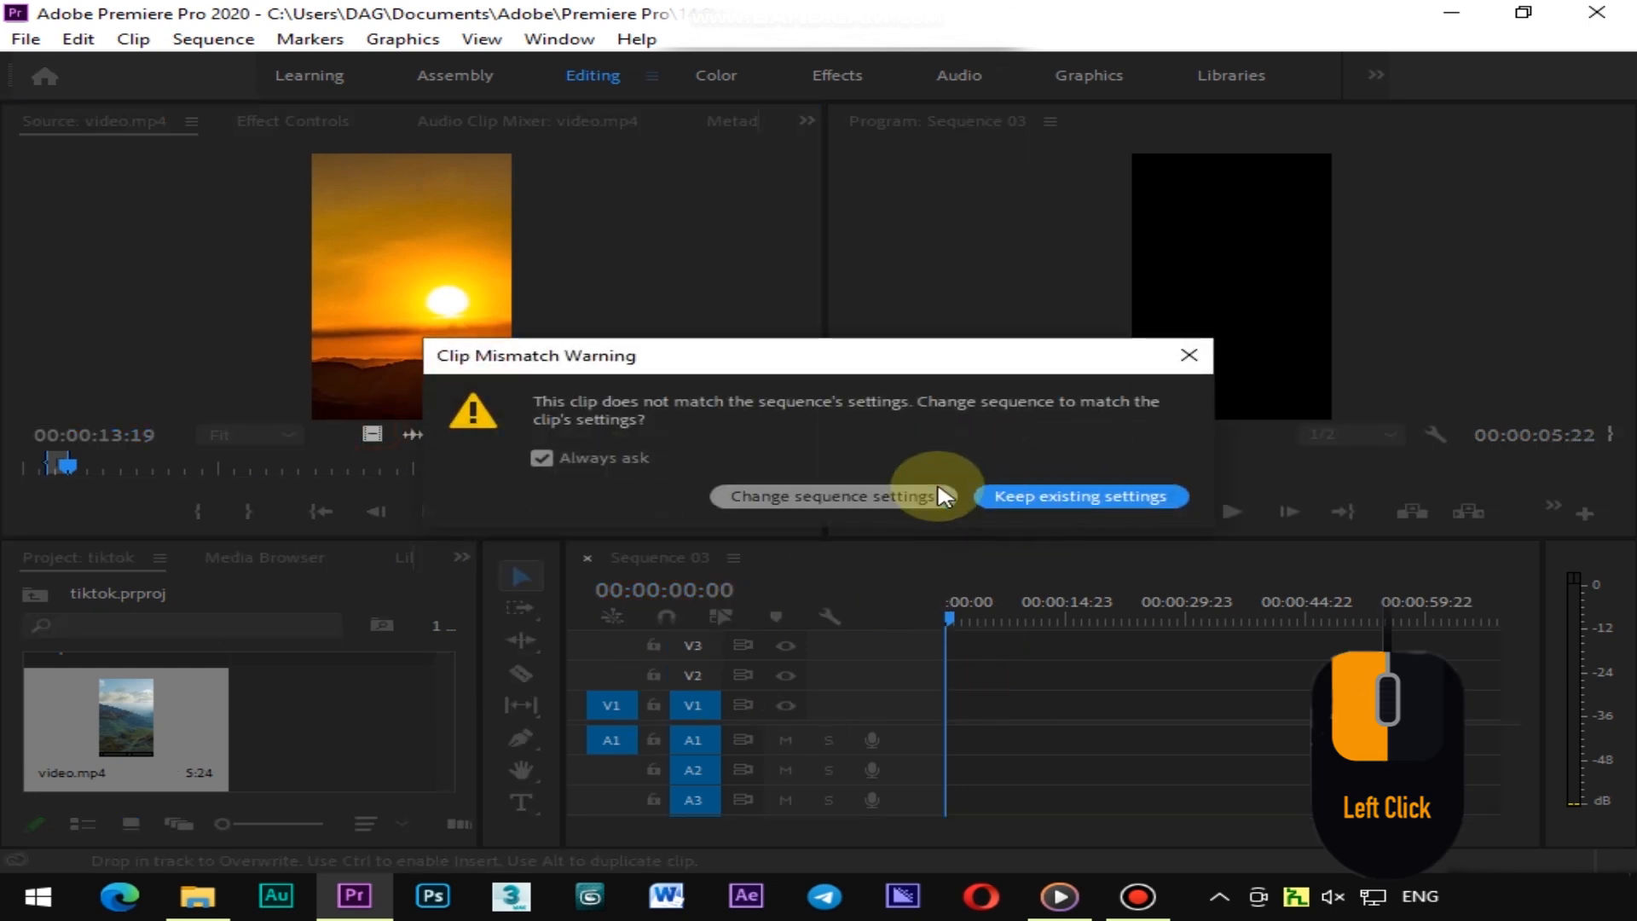
click(1120, 498)
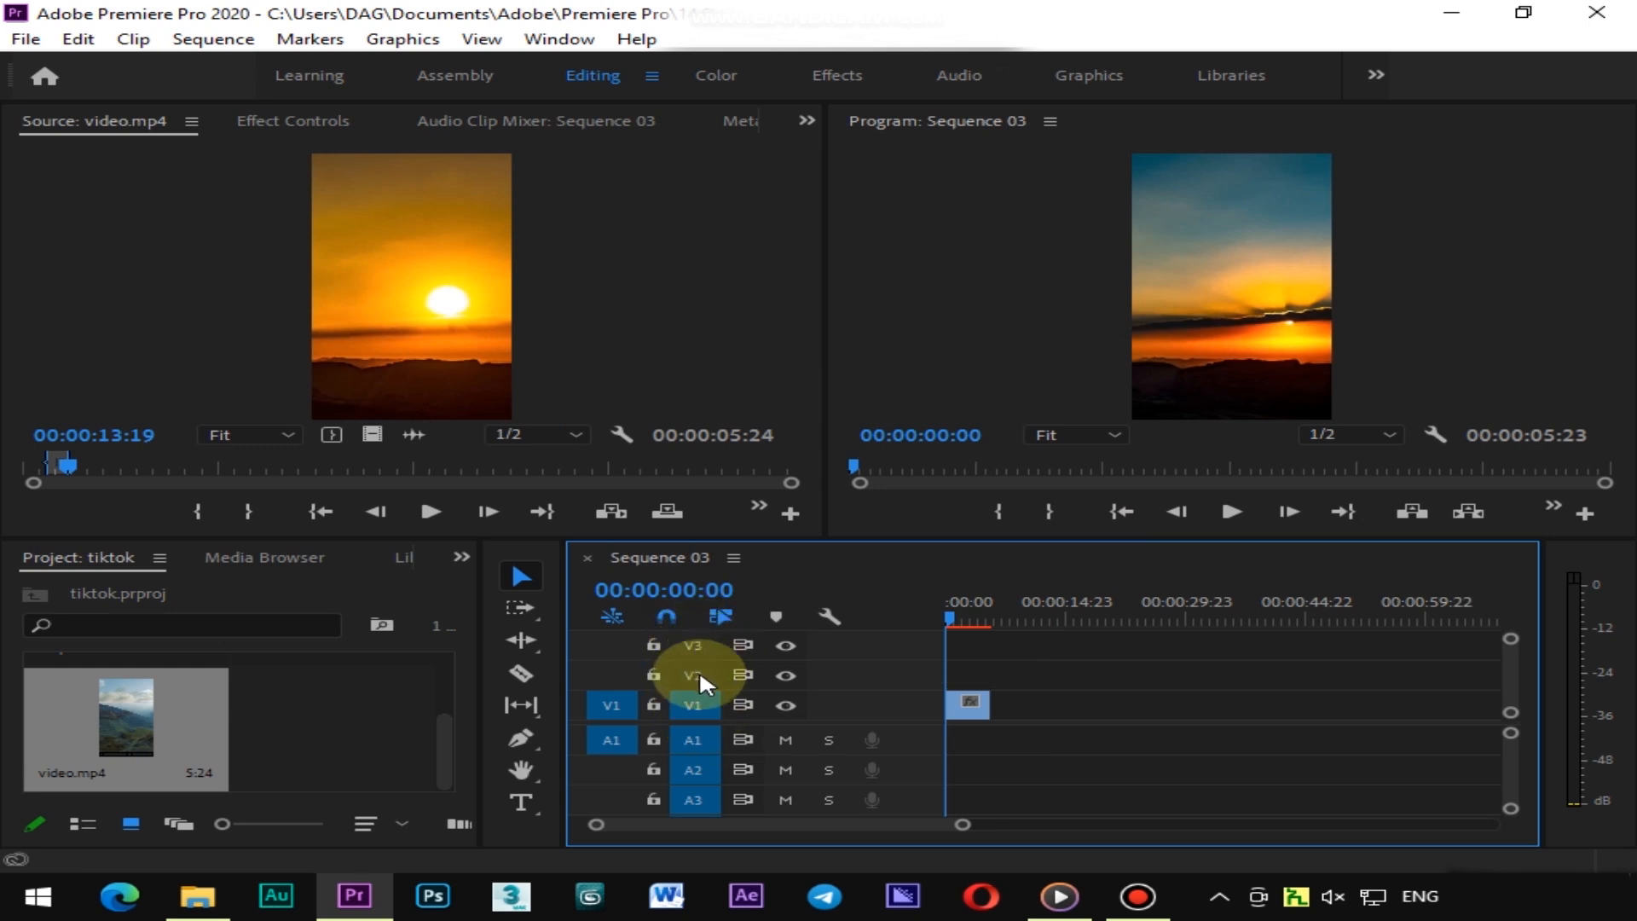
click(693, 739)
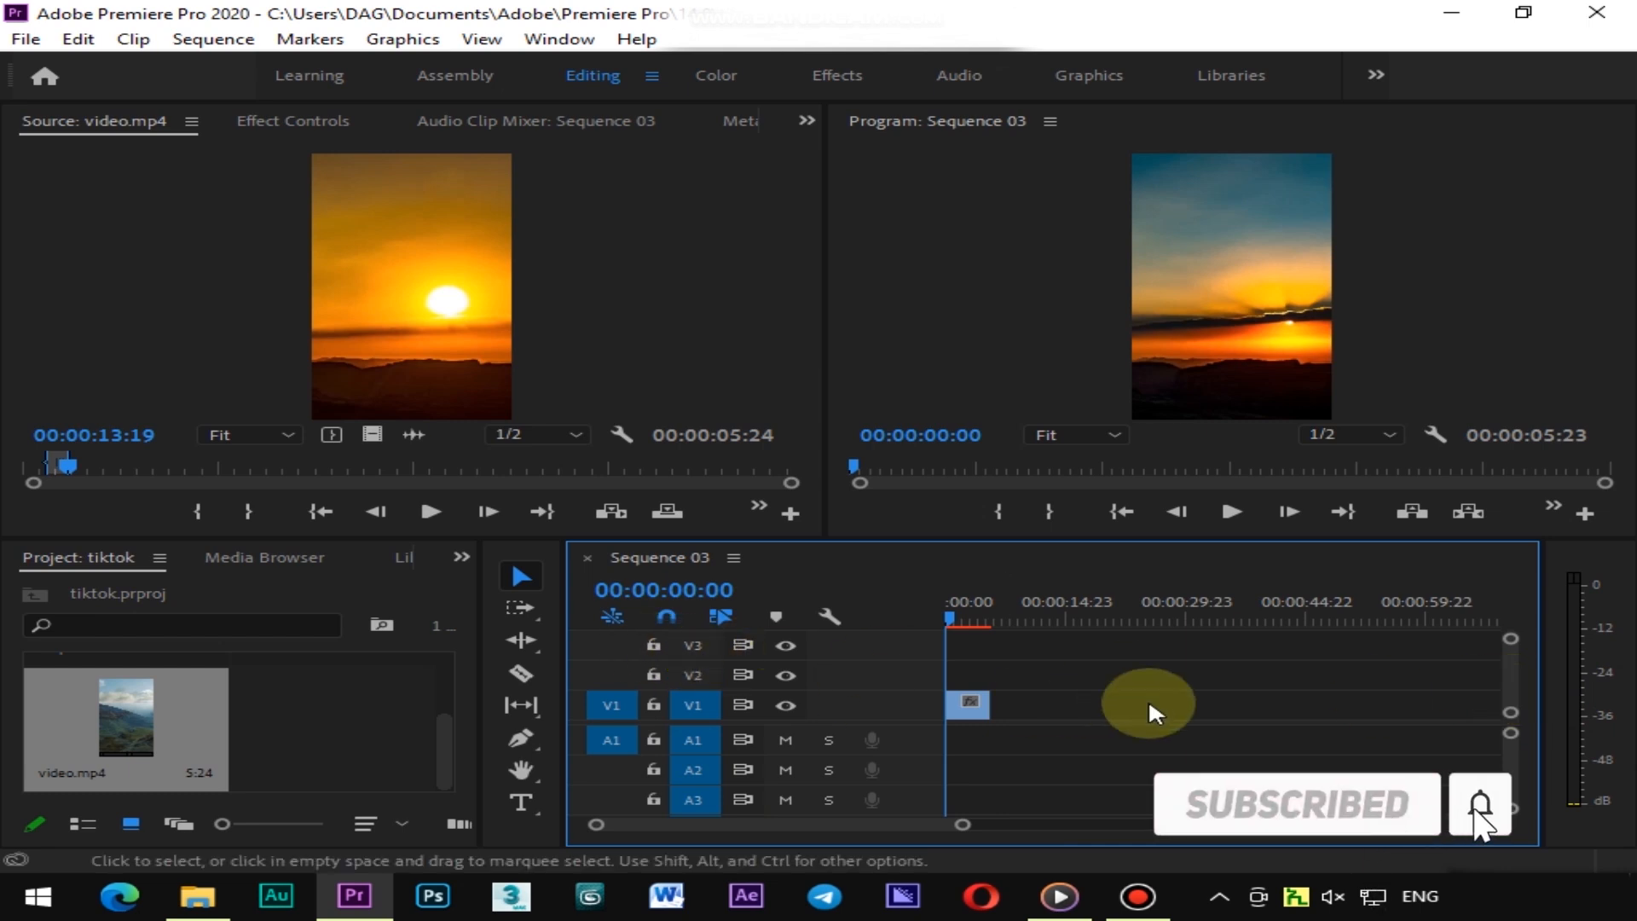
Move the clip up to the higher video tracks and back down to V1
scroll(1508, 682, up, 1)
drag(955, 713, 964, 687)
drag(966, 659, 968, 642)
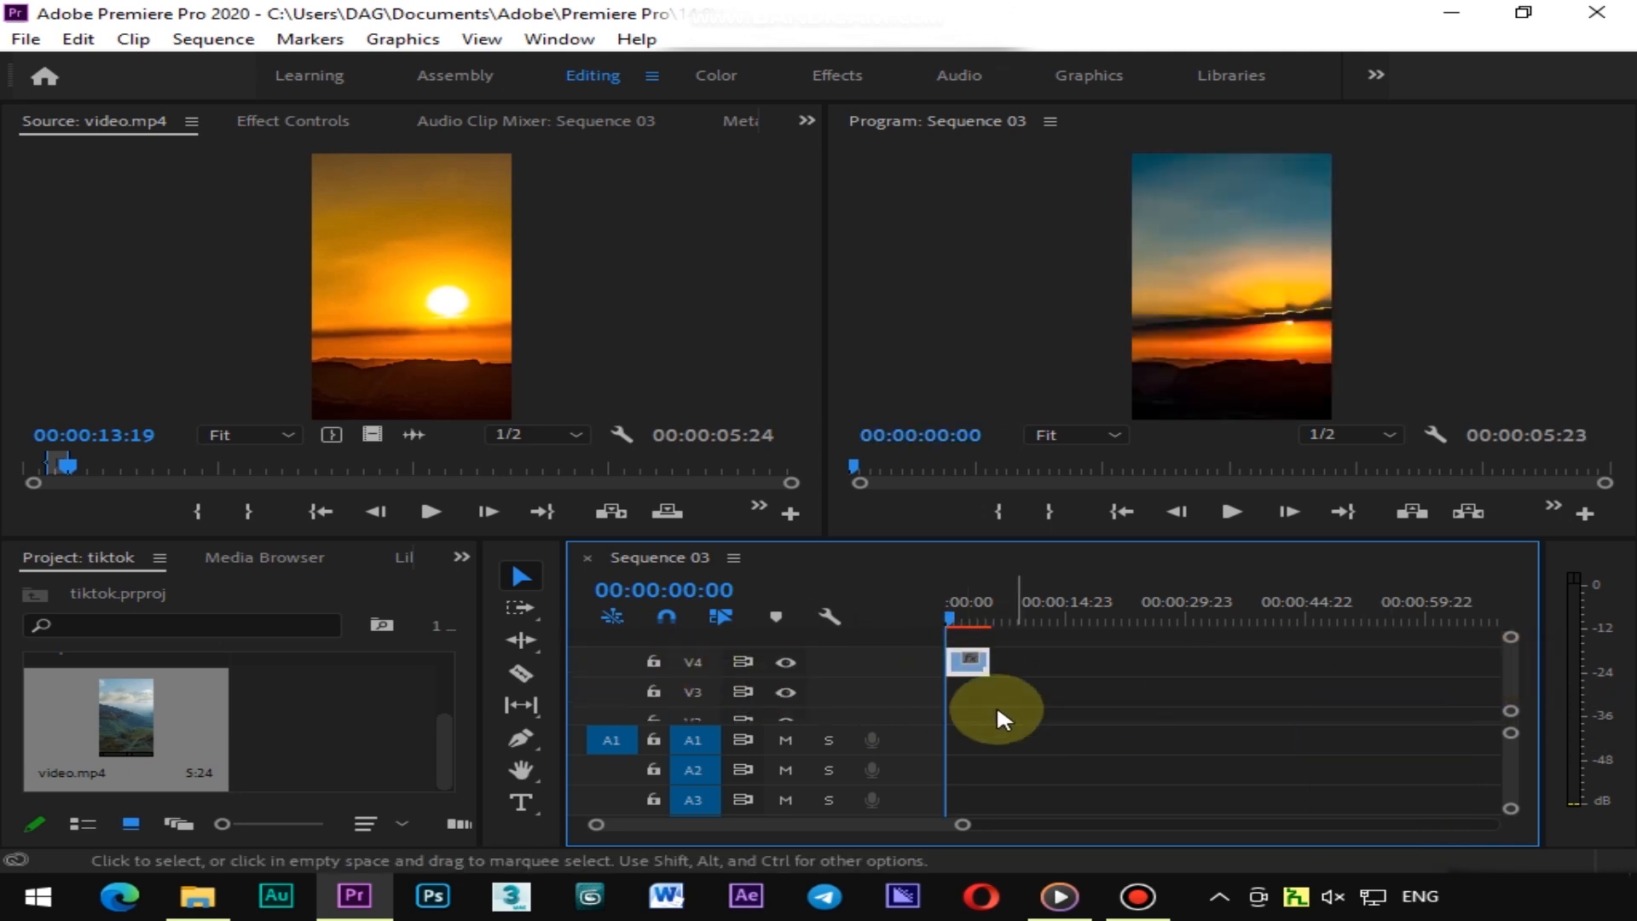
drag(1511, 652, 1508, 652)
drag(964, 678, 965, 690)
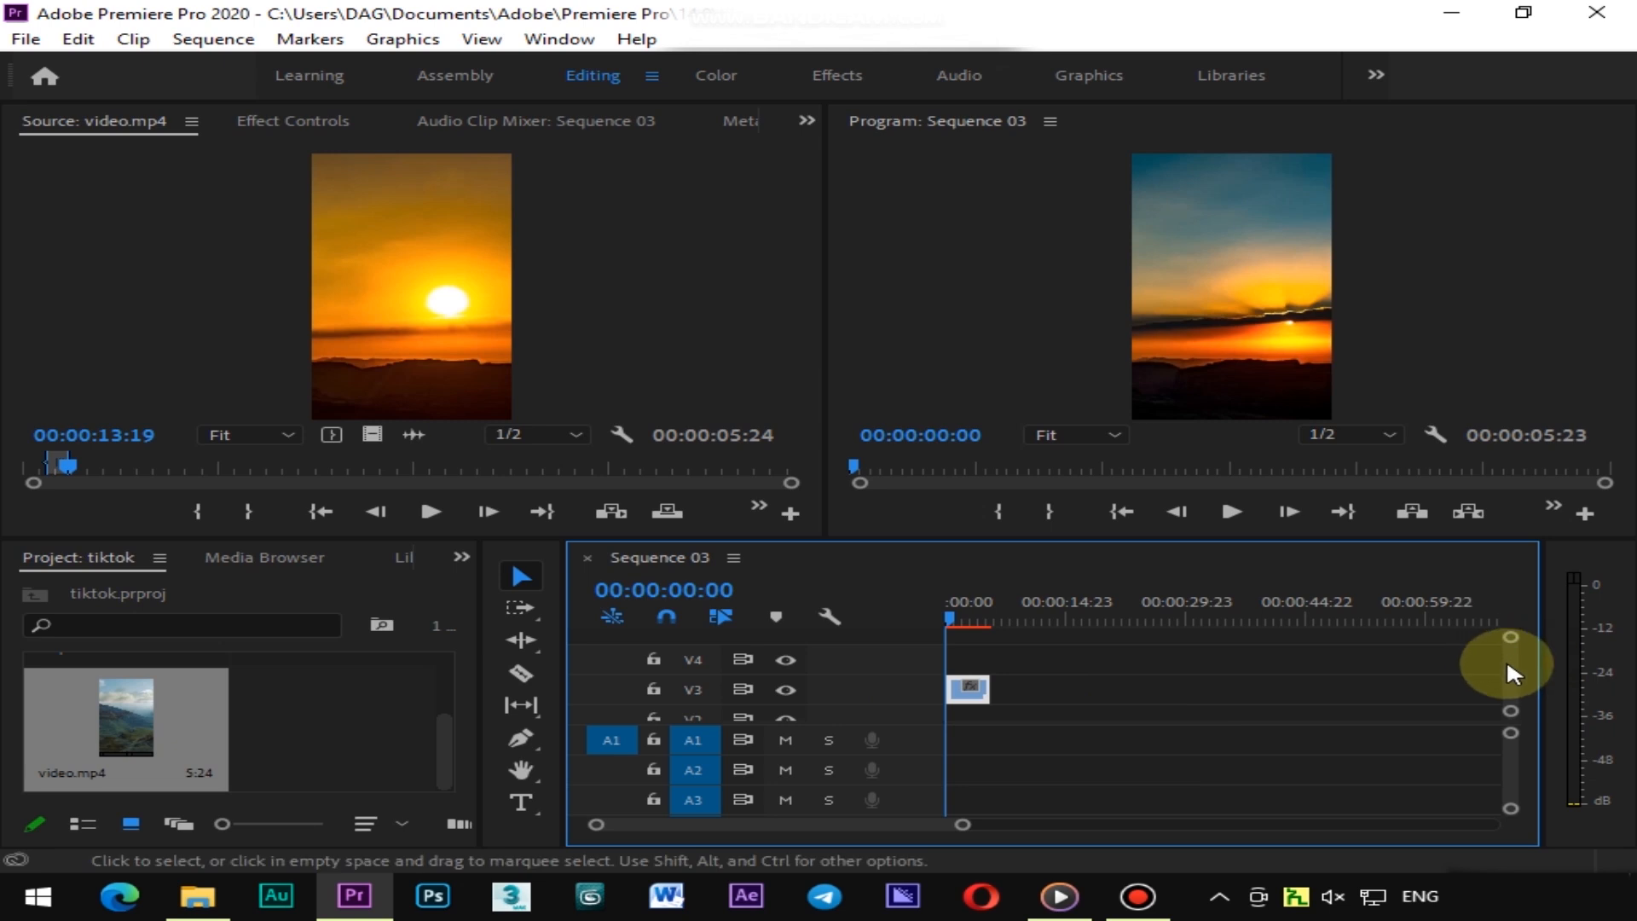
scroll(1509, 673, down, 2)
drag(972, 658, 969, 708)
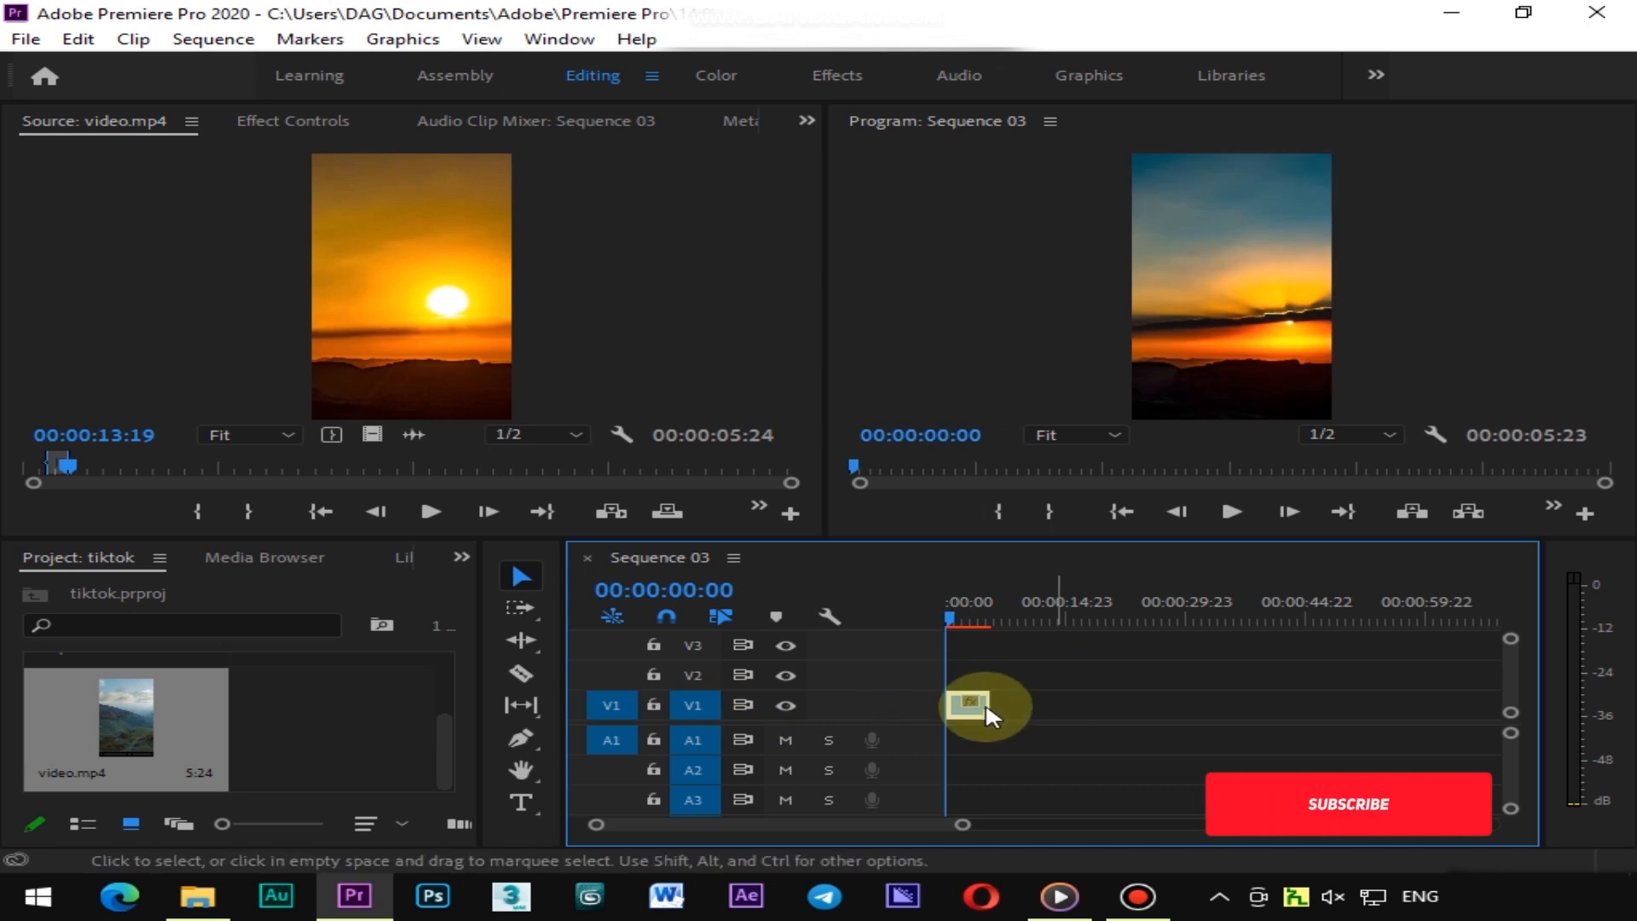
Drag the marked source clip with audio, then its audio only, into the sequence at about 3 seconds
click(978, 619)
drag(977, 623, 974, 624)
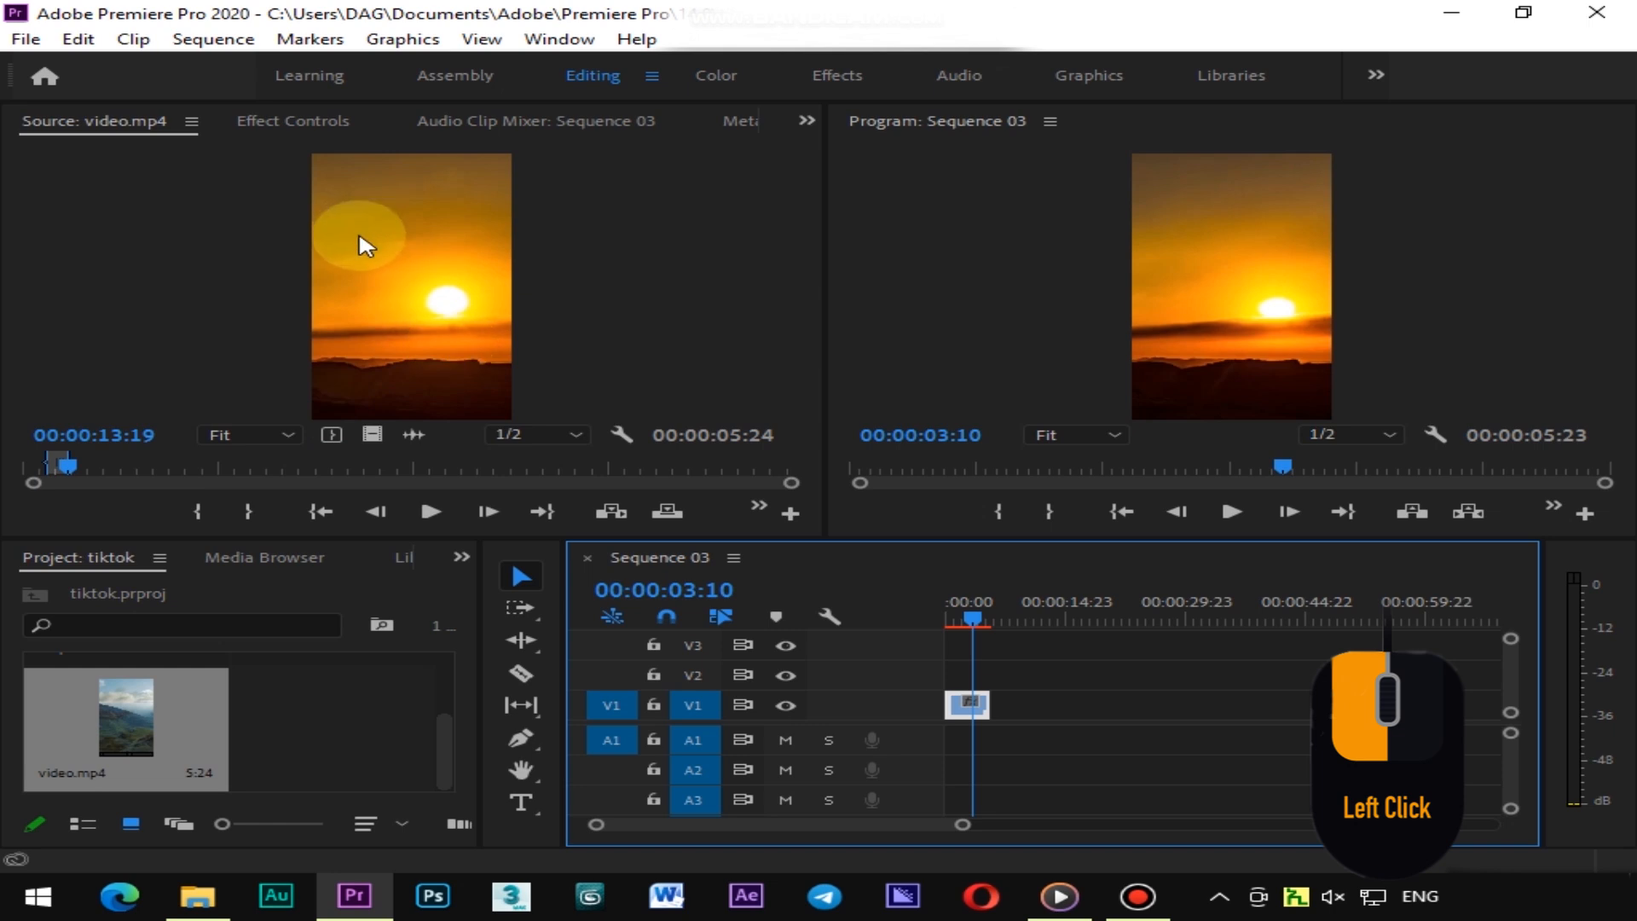
click(408, 236)
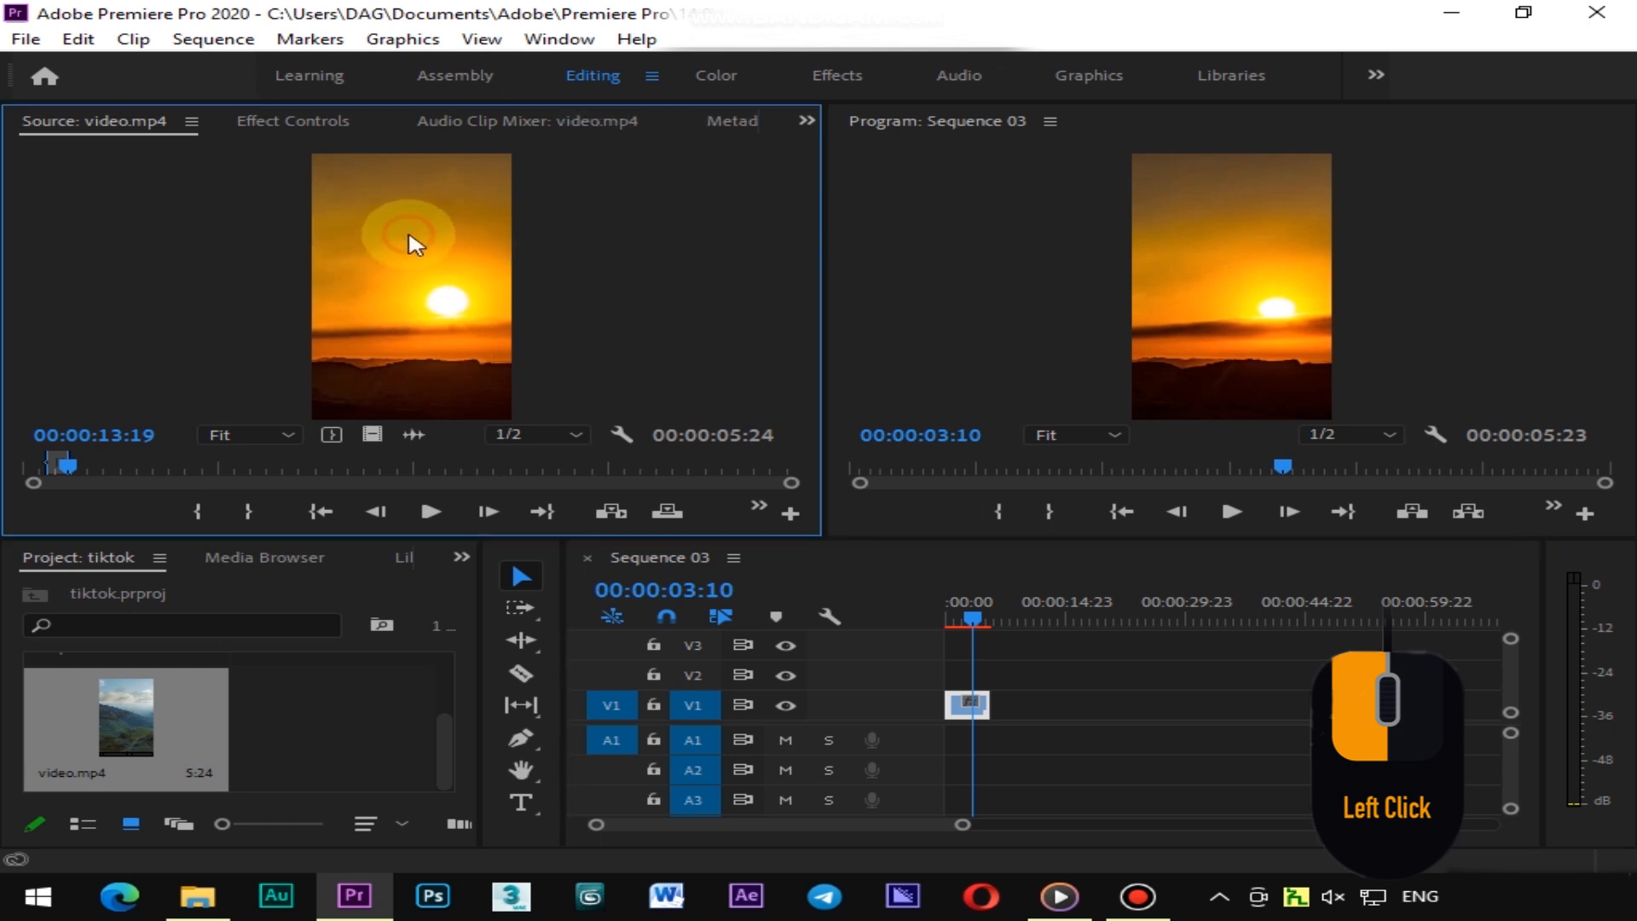
drag(410, 241, 1019, 709)
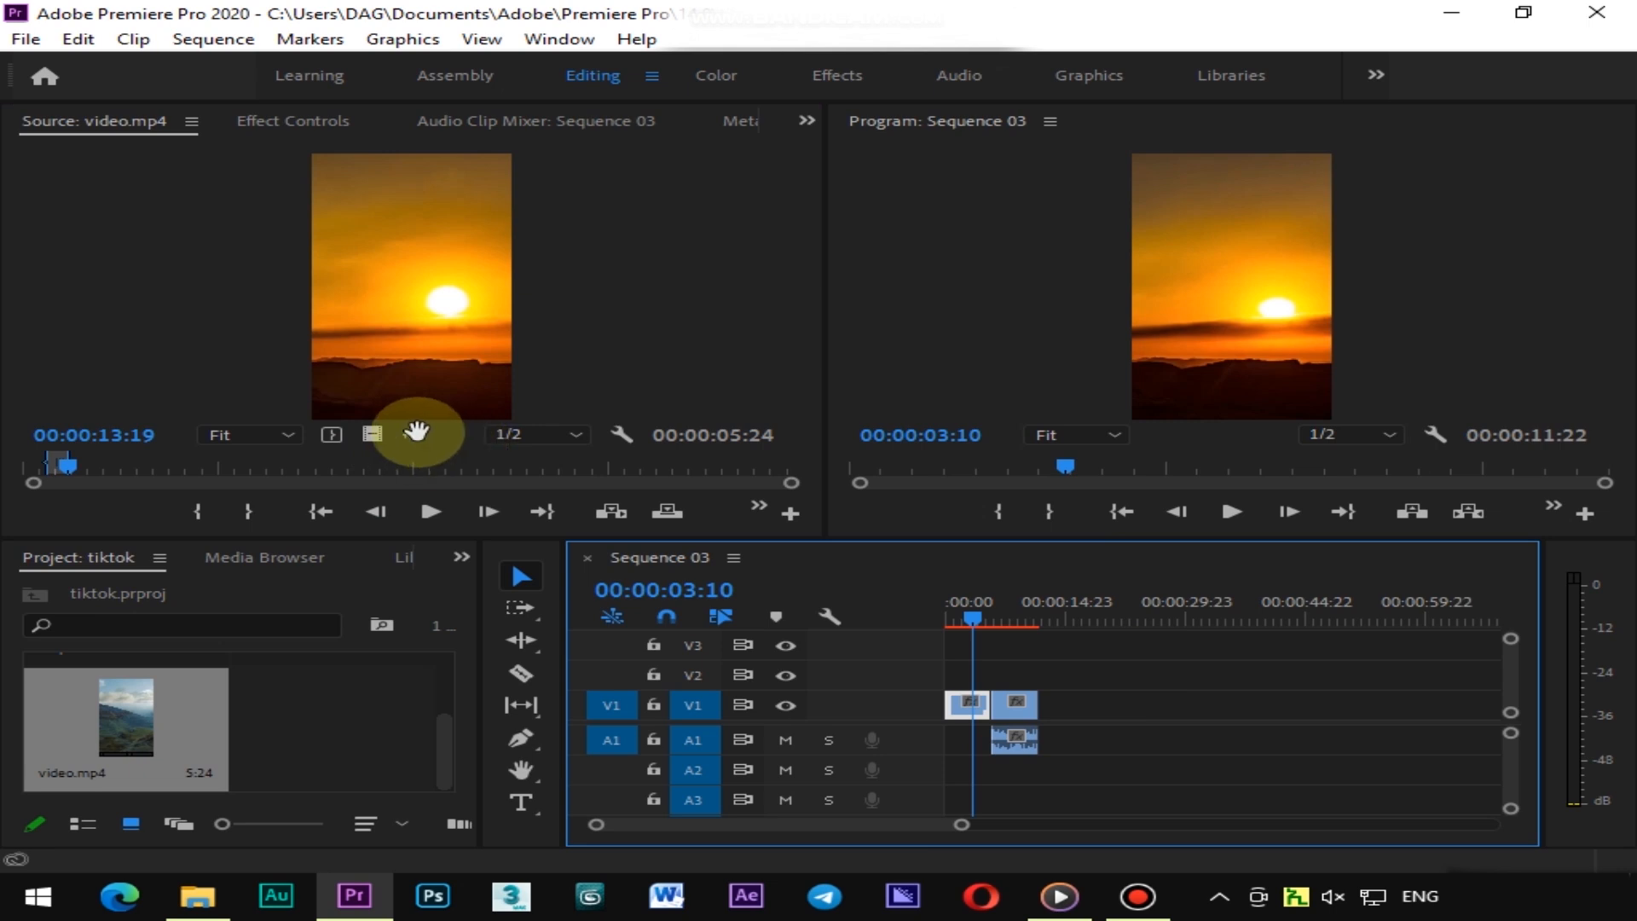
drag(414, 433, 1038, 747)
Marquee-select the newly added clip and audio segments and delete them
click(973, 605)
drag(975, 602, 974, 640)
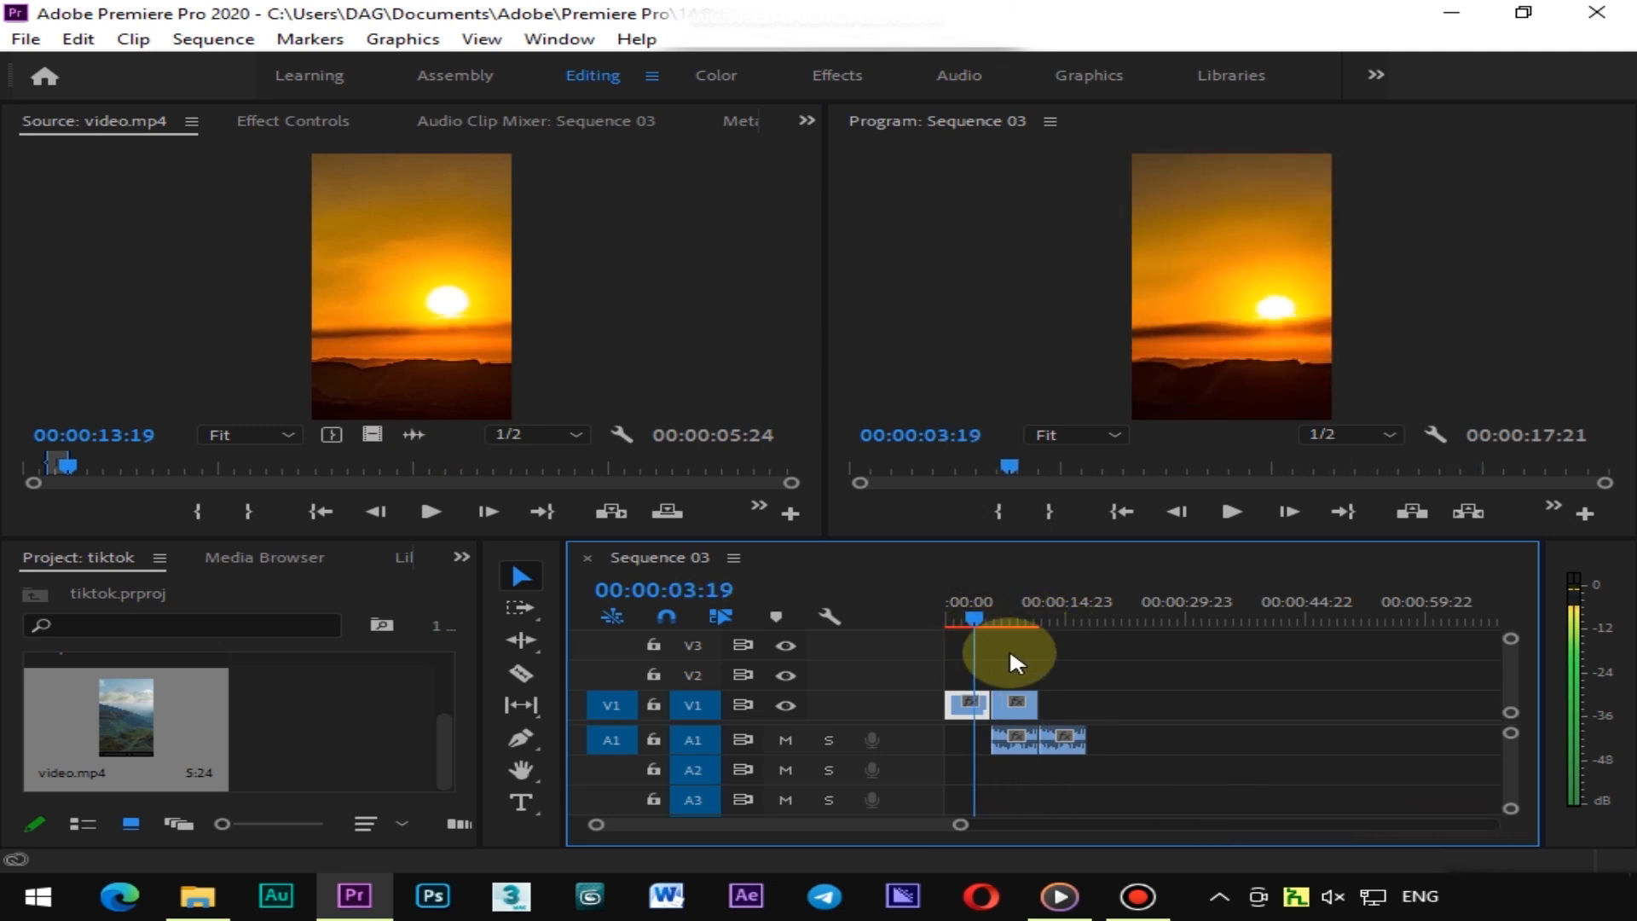
click(1009, 661)
drag(1027, 689, 1079, 735)
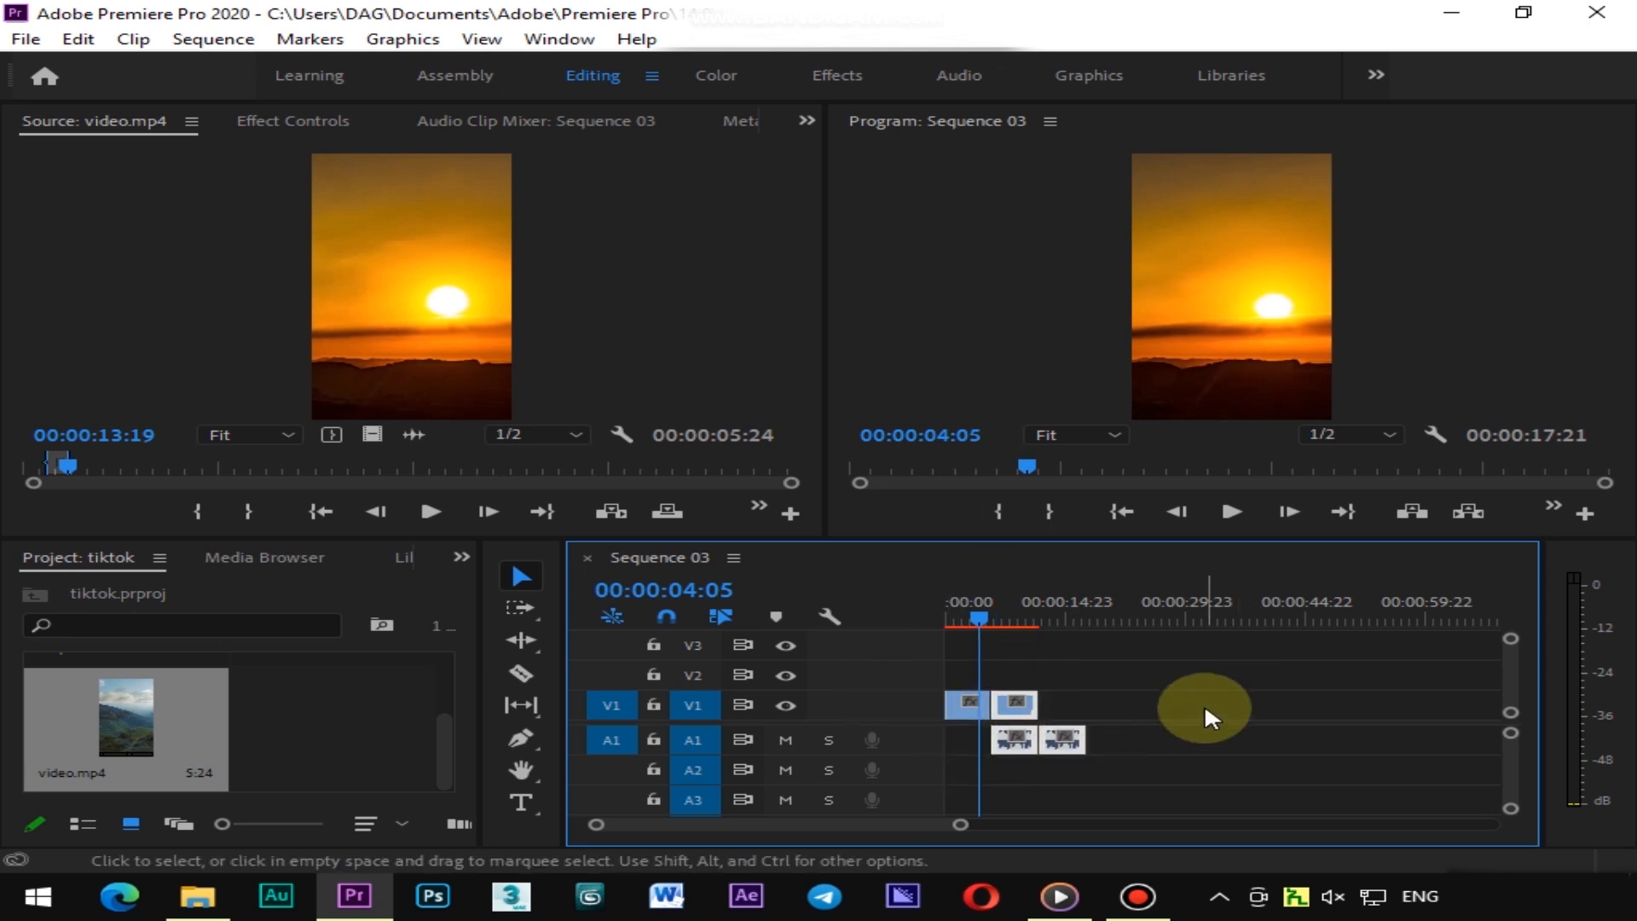
key(Delete)
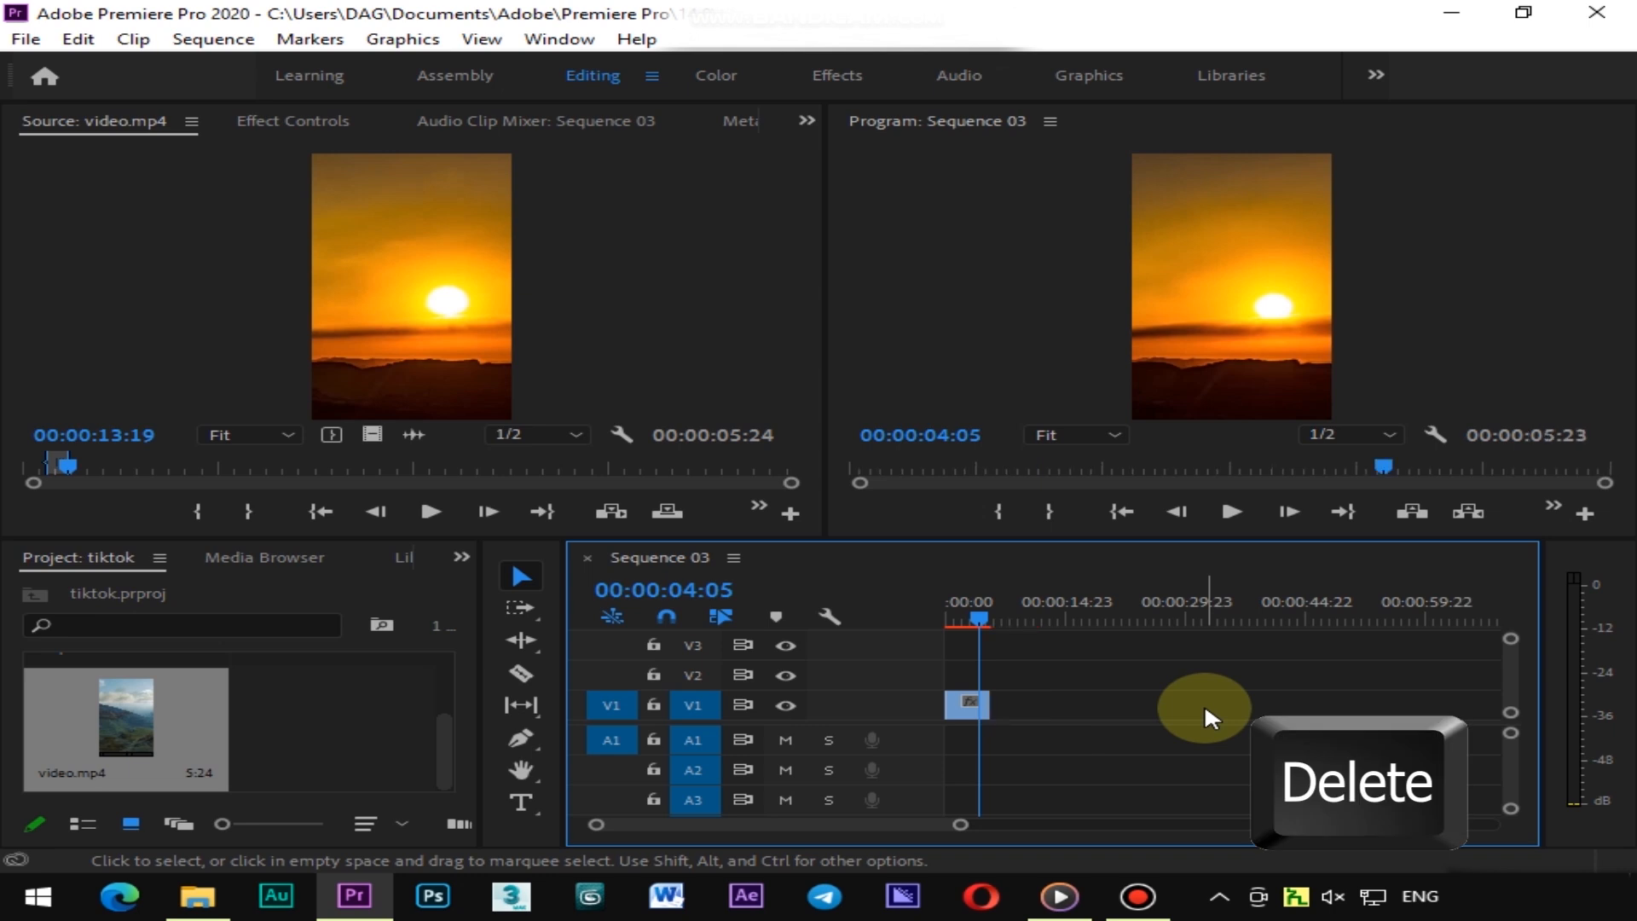
Mark an In point at 00:03:34:03 and an Out point at 00:03:45:10 on the source clip
mouse_move(990, 606)
mouse_down()
mouse_move(959, 608)
mouse_move(995, 605)
mouse_up()
drag(68, 465, 721, 492)
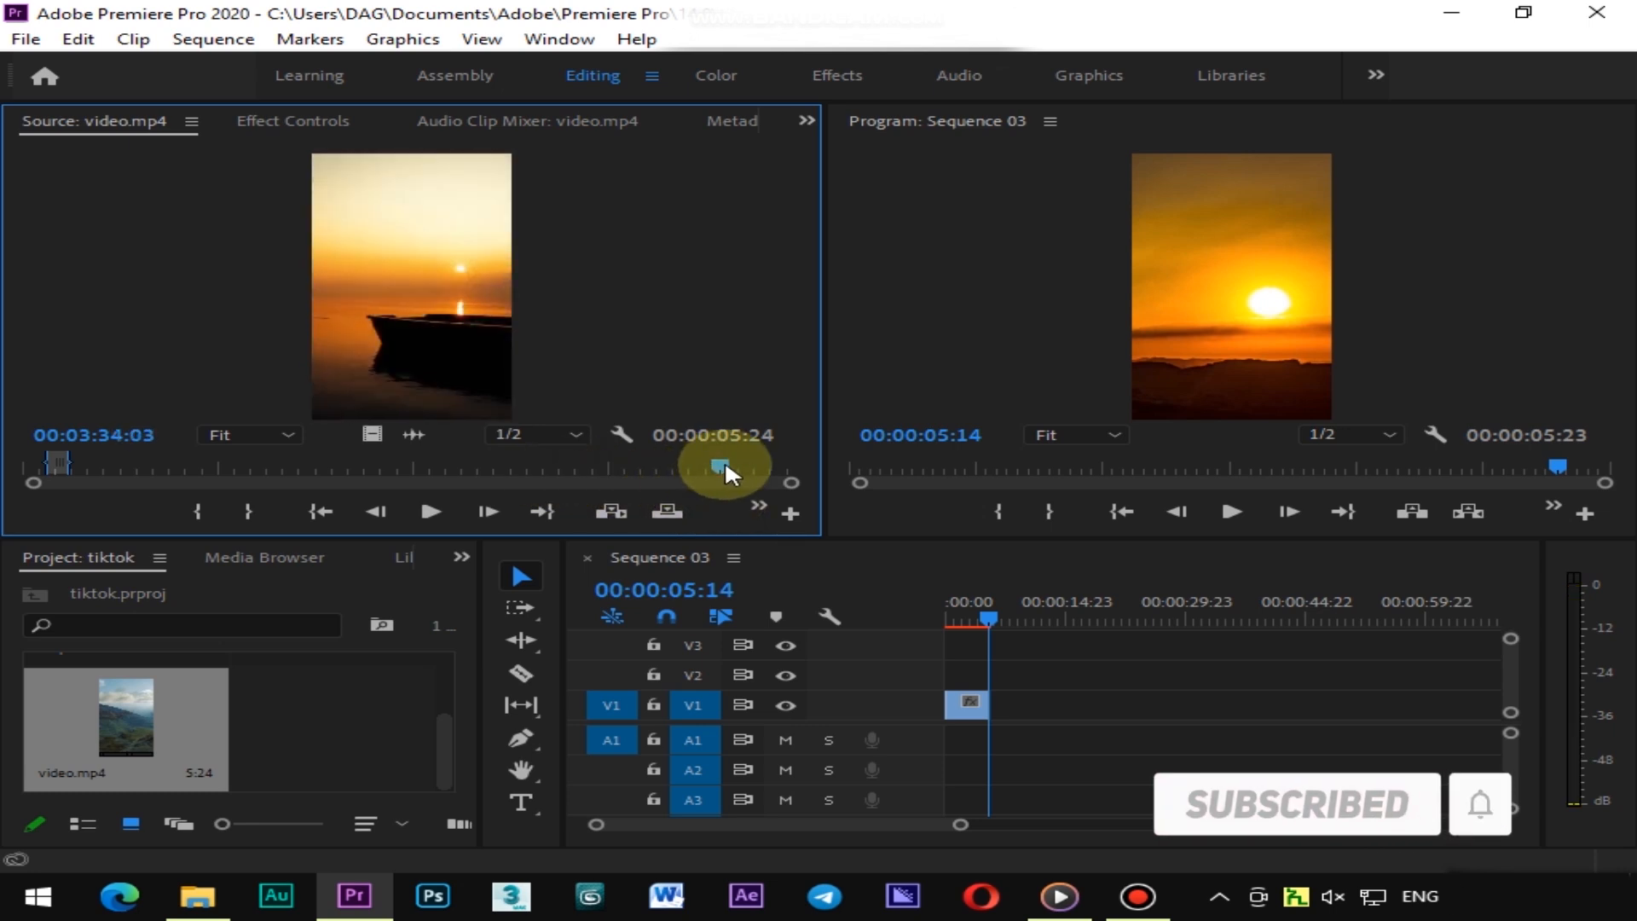
key(i)
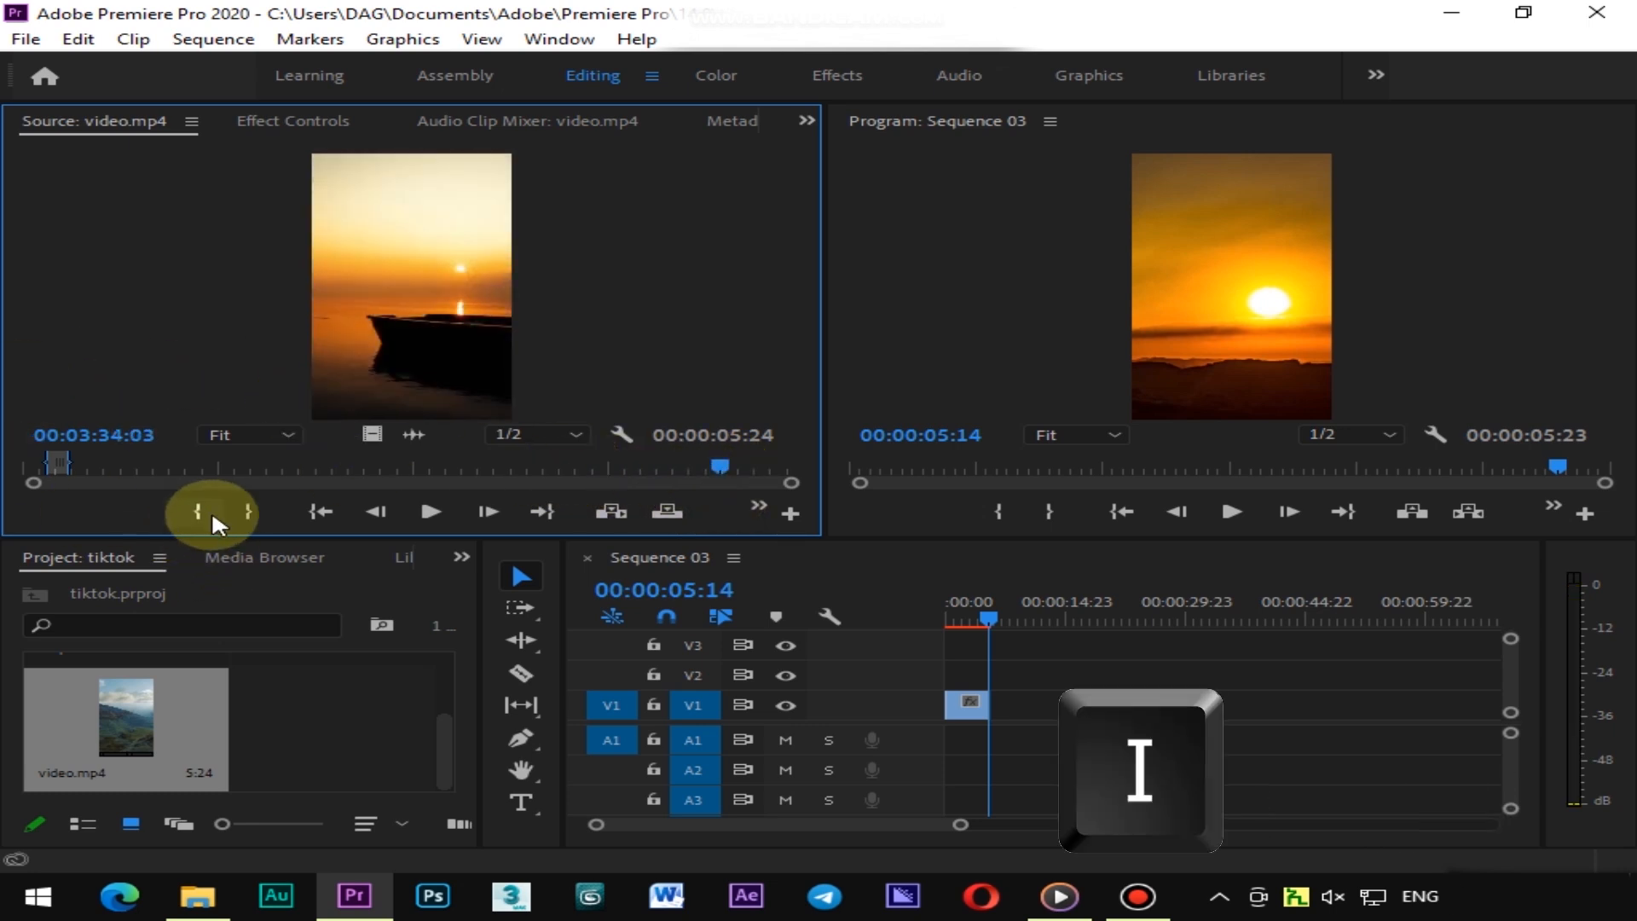
click(198, 510)
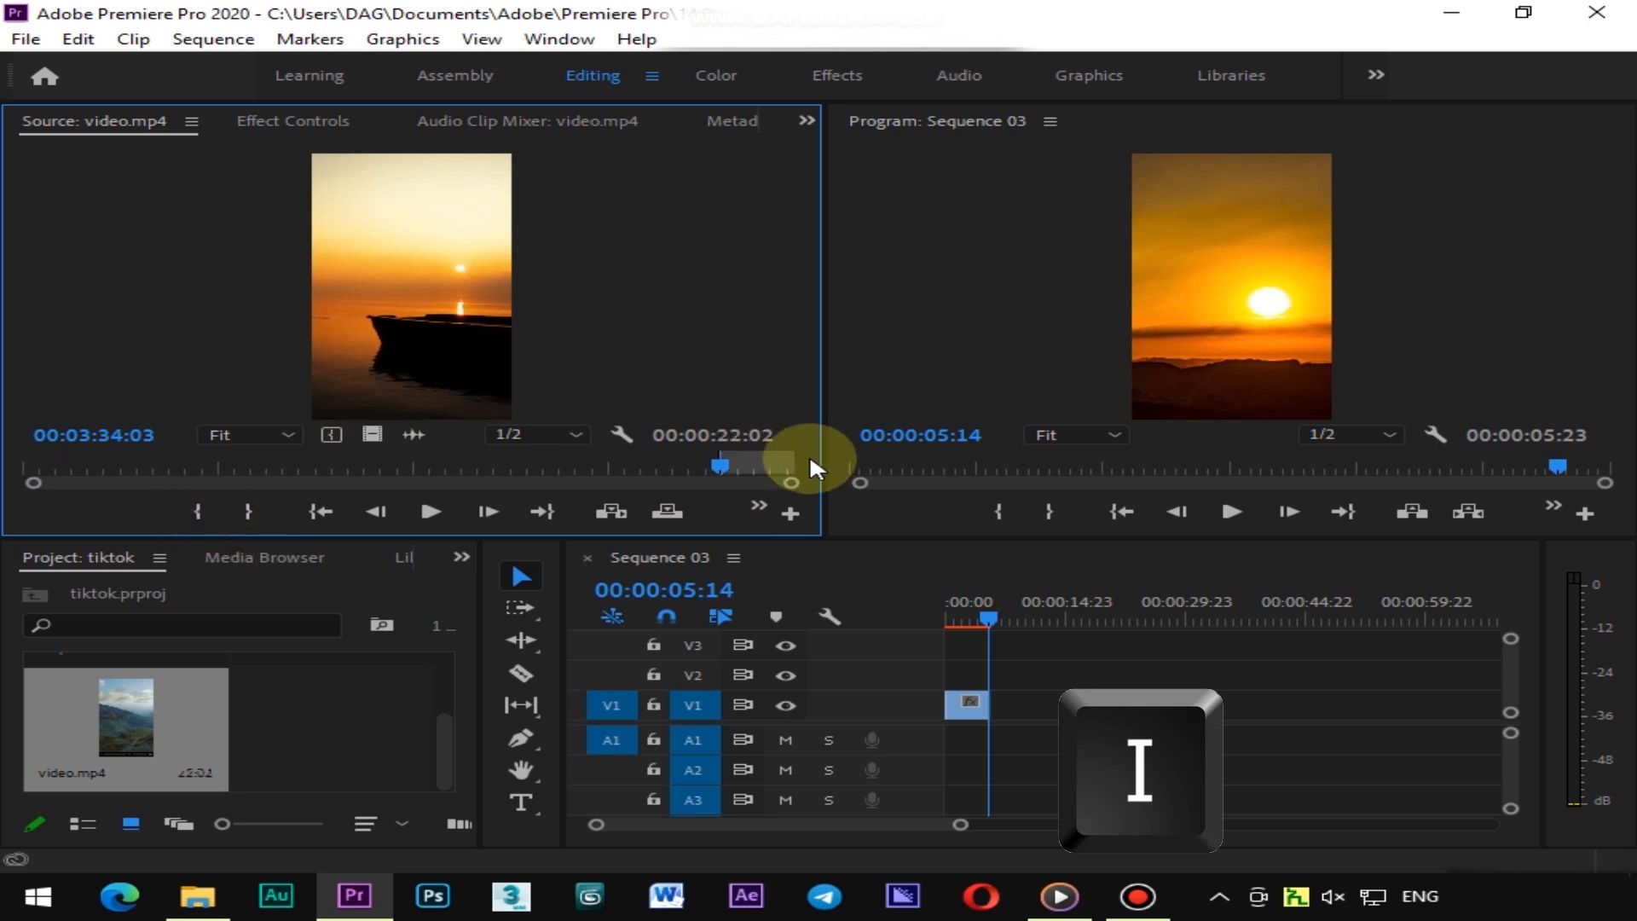
drag(718, 464, 755, 458)
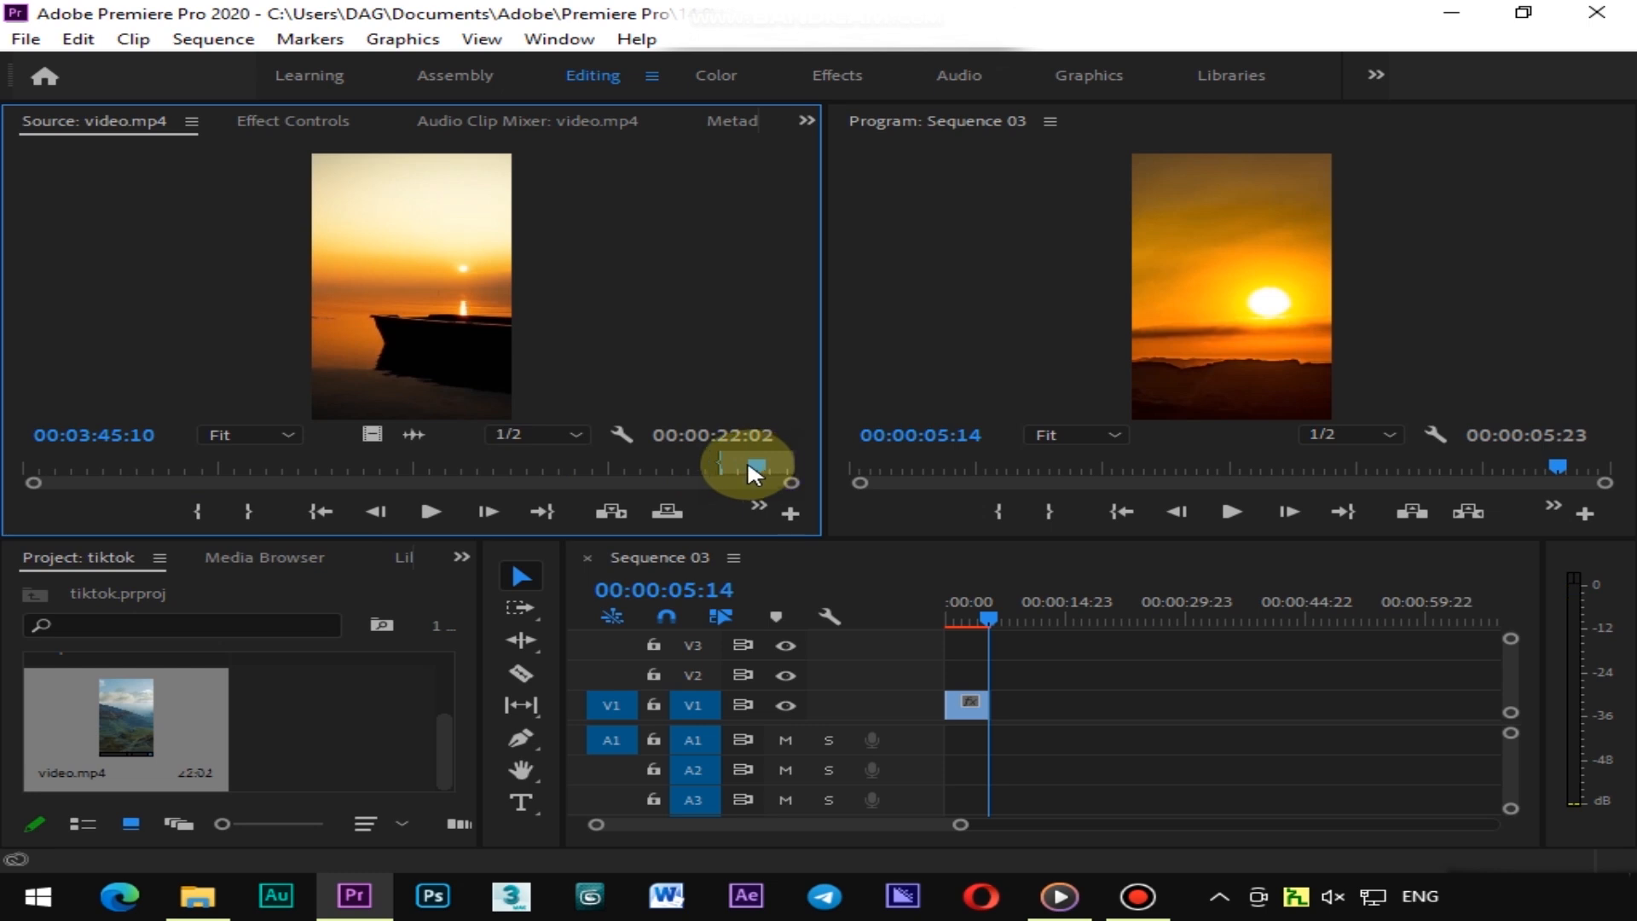
click(251, 510)
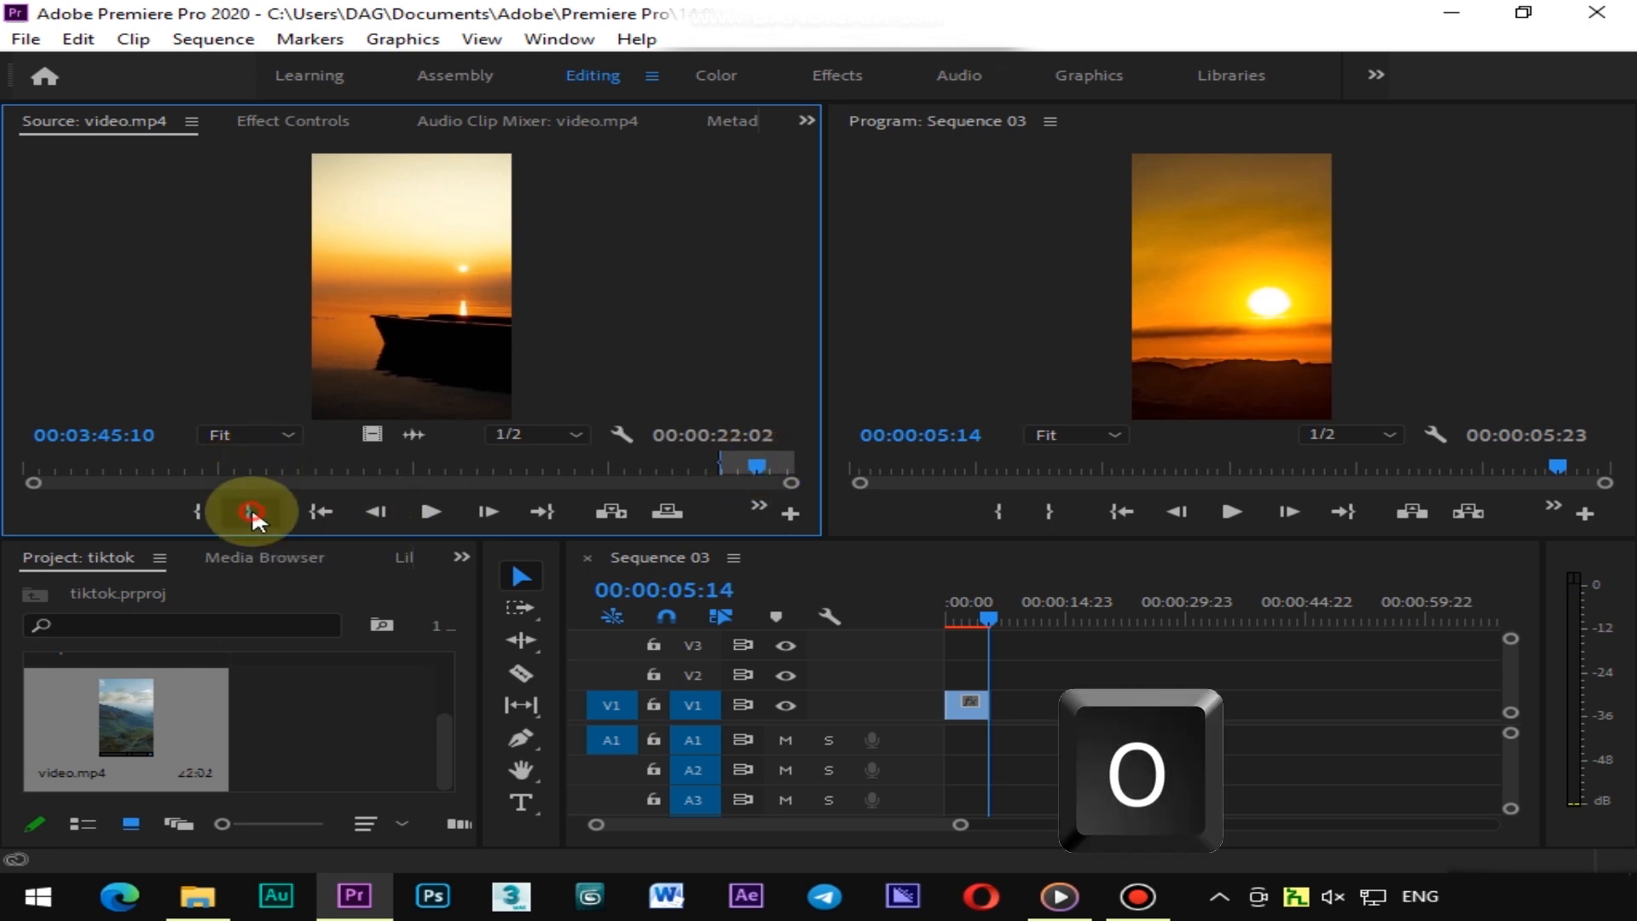
Drag the video-only portion of the marked segment after the first clip in V1 and play the sequence
click(372, 434)
drag(373, 434, 1004, 706)
drag(979, 601, 943, 611)
click(1218, 511)
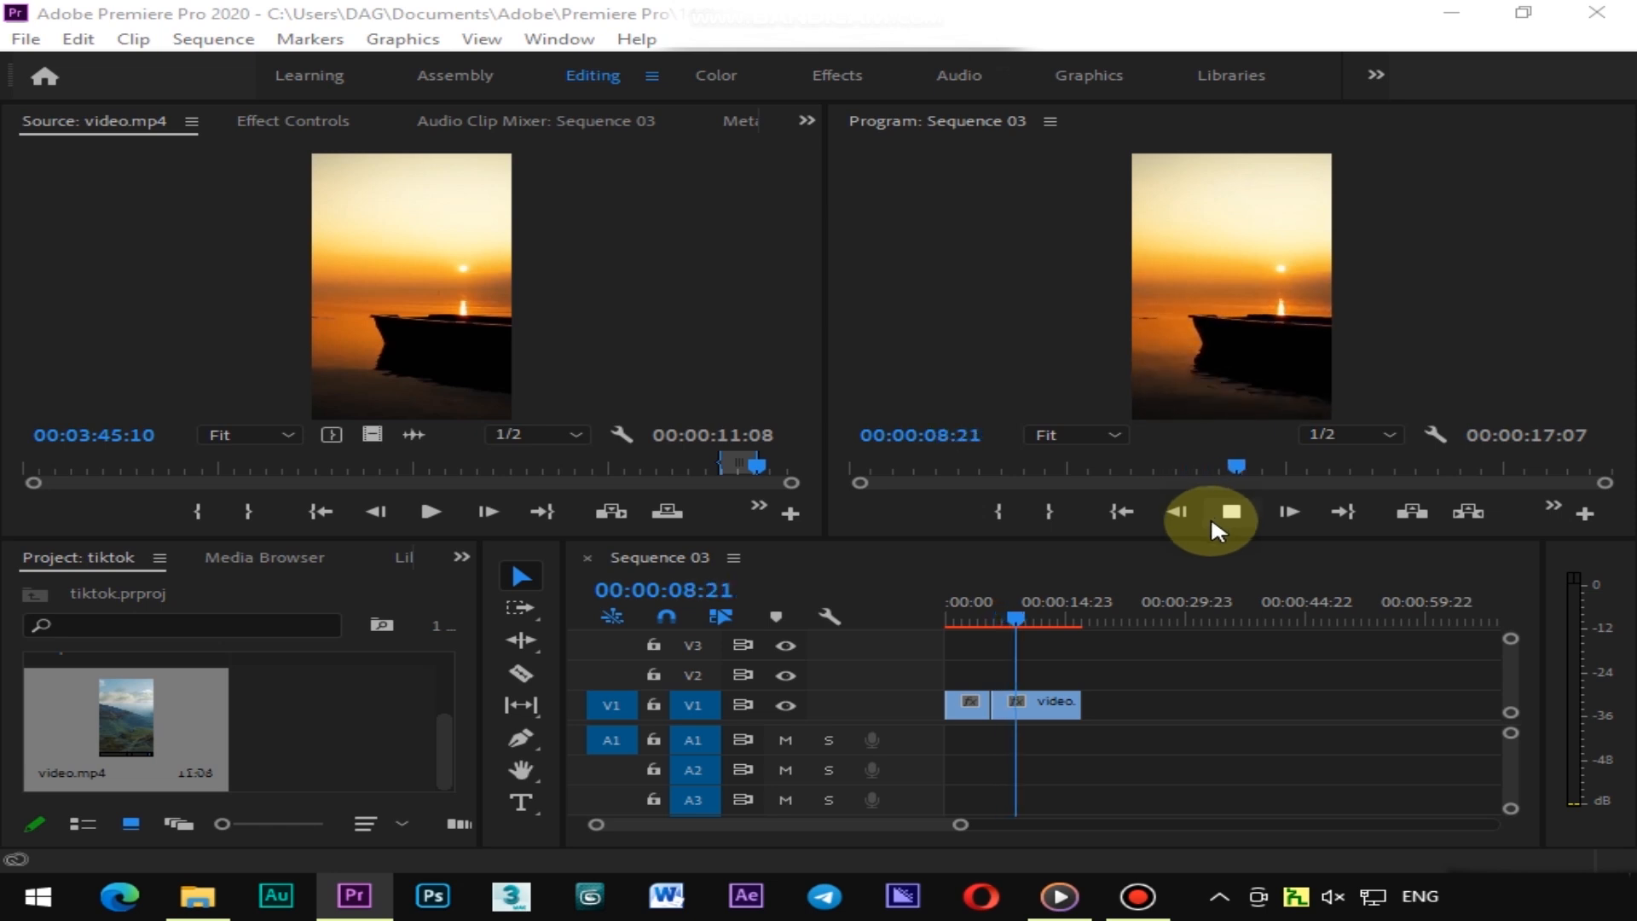
drag(1030, 610, 940, 624)
click(1232, 510)
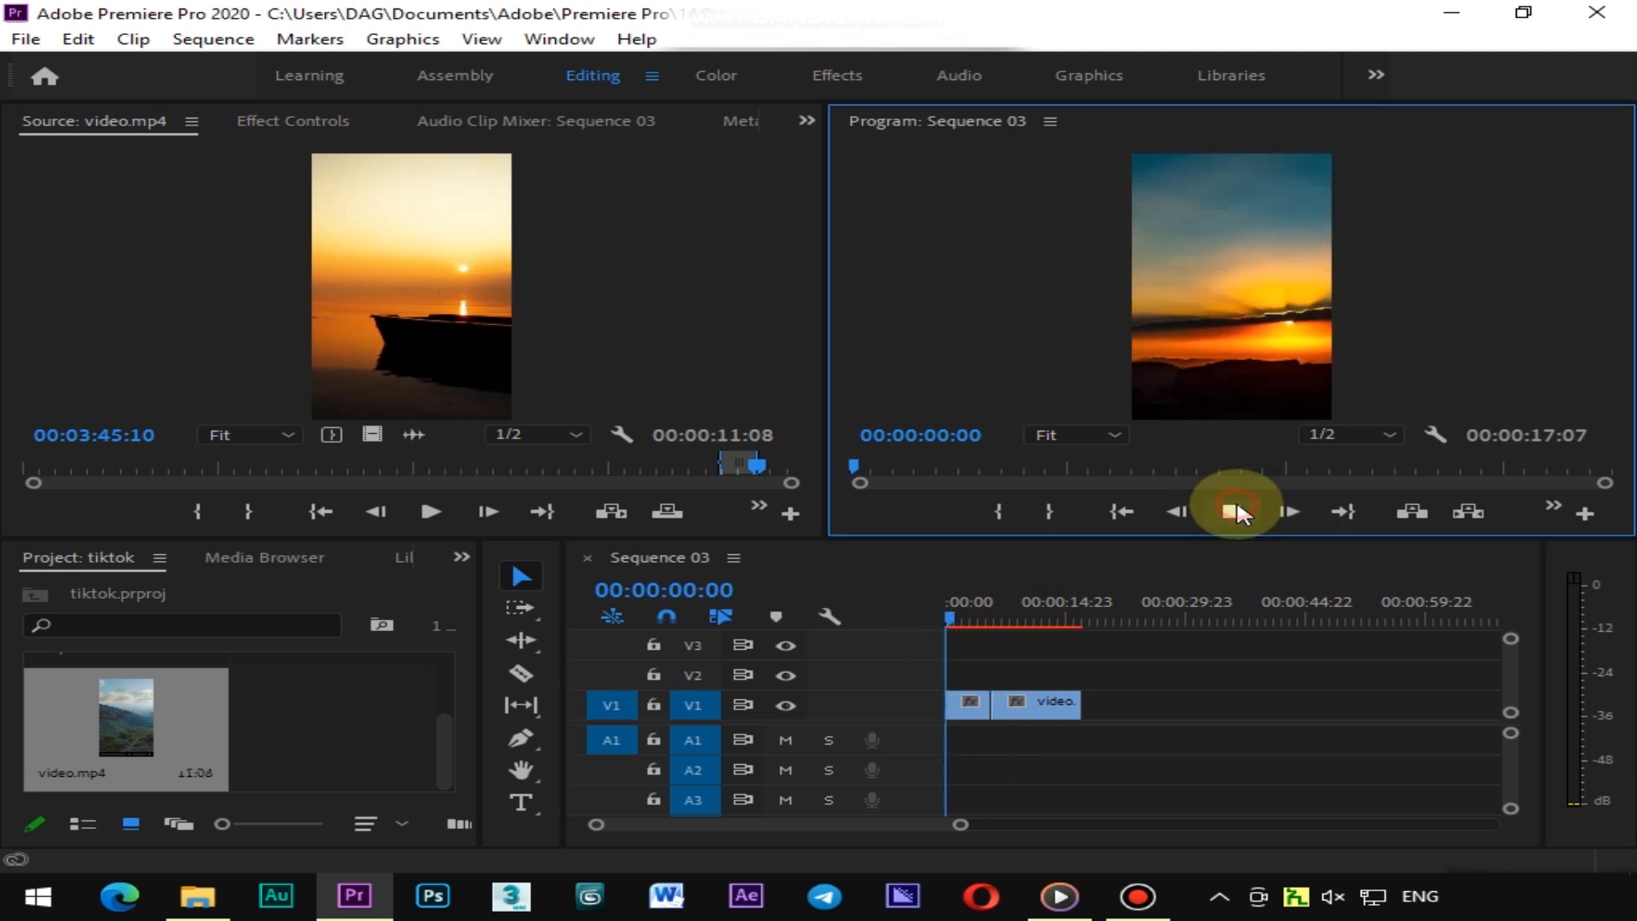
Trim about 2 seconds off the start of the first clip and trim the second clip's end back
drag(975, 615, 958, 617)
click(955, 701)
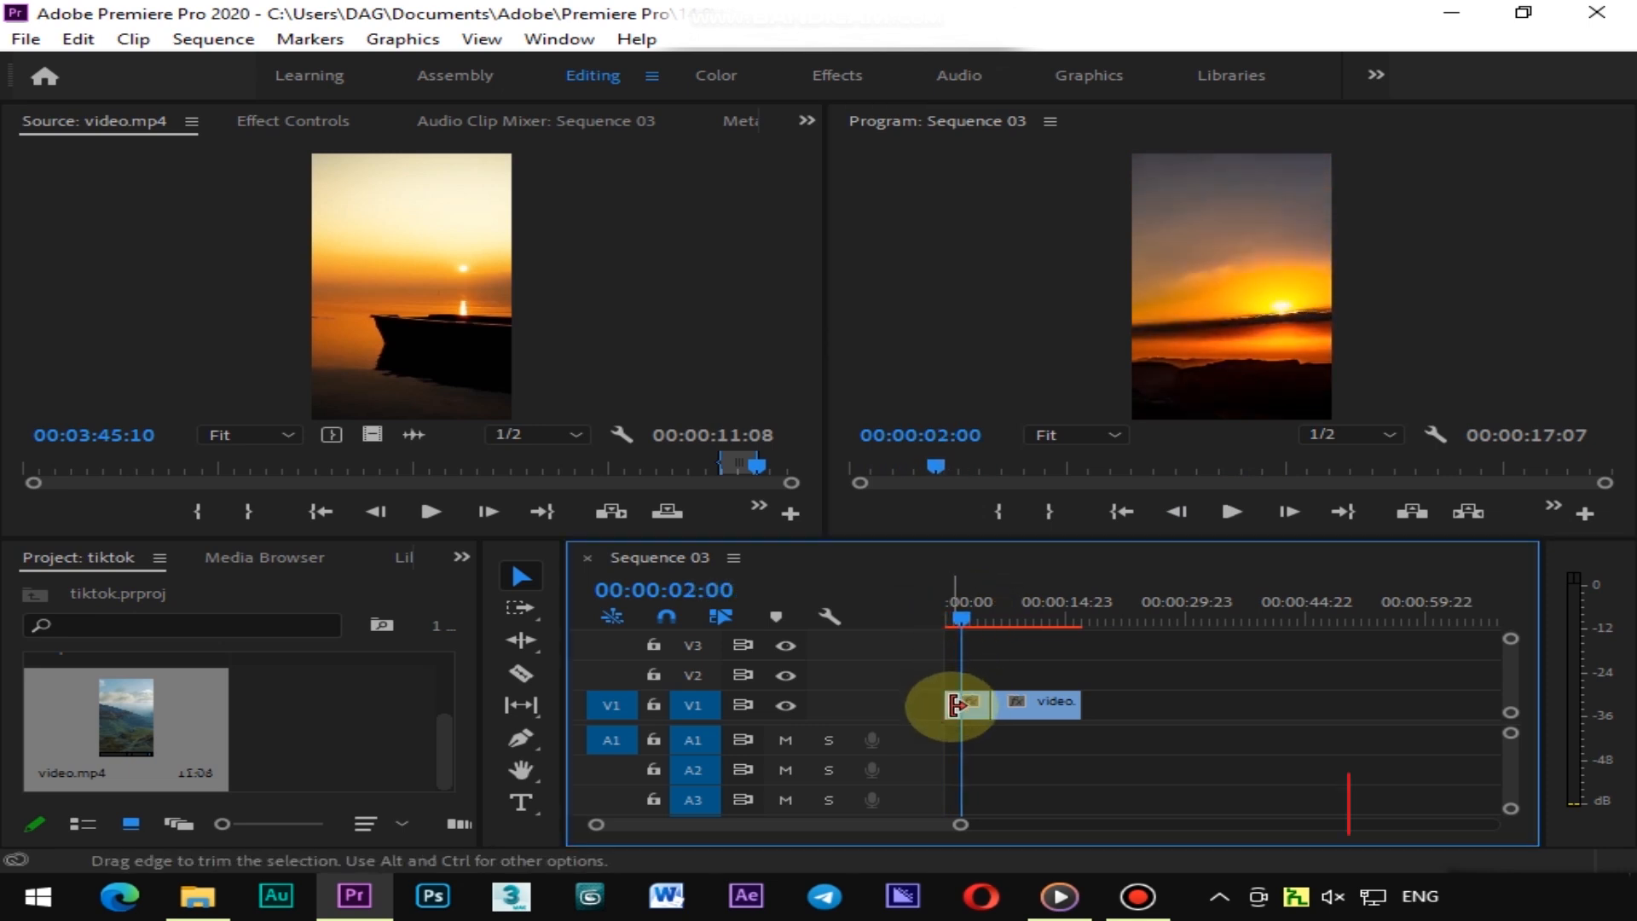
drag(955, 703, 961, 704)
drag(972, 603, 1021, 617)
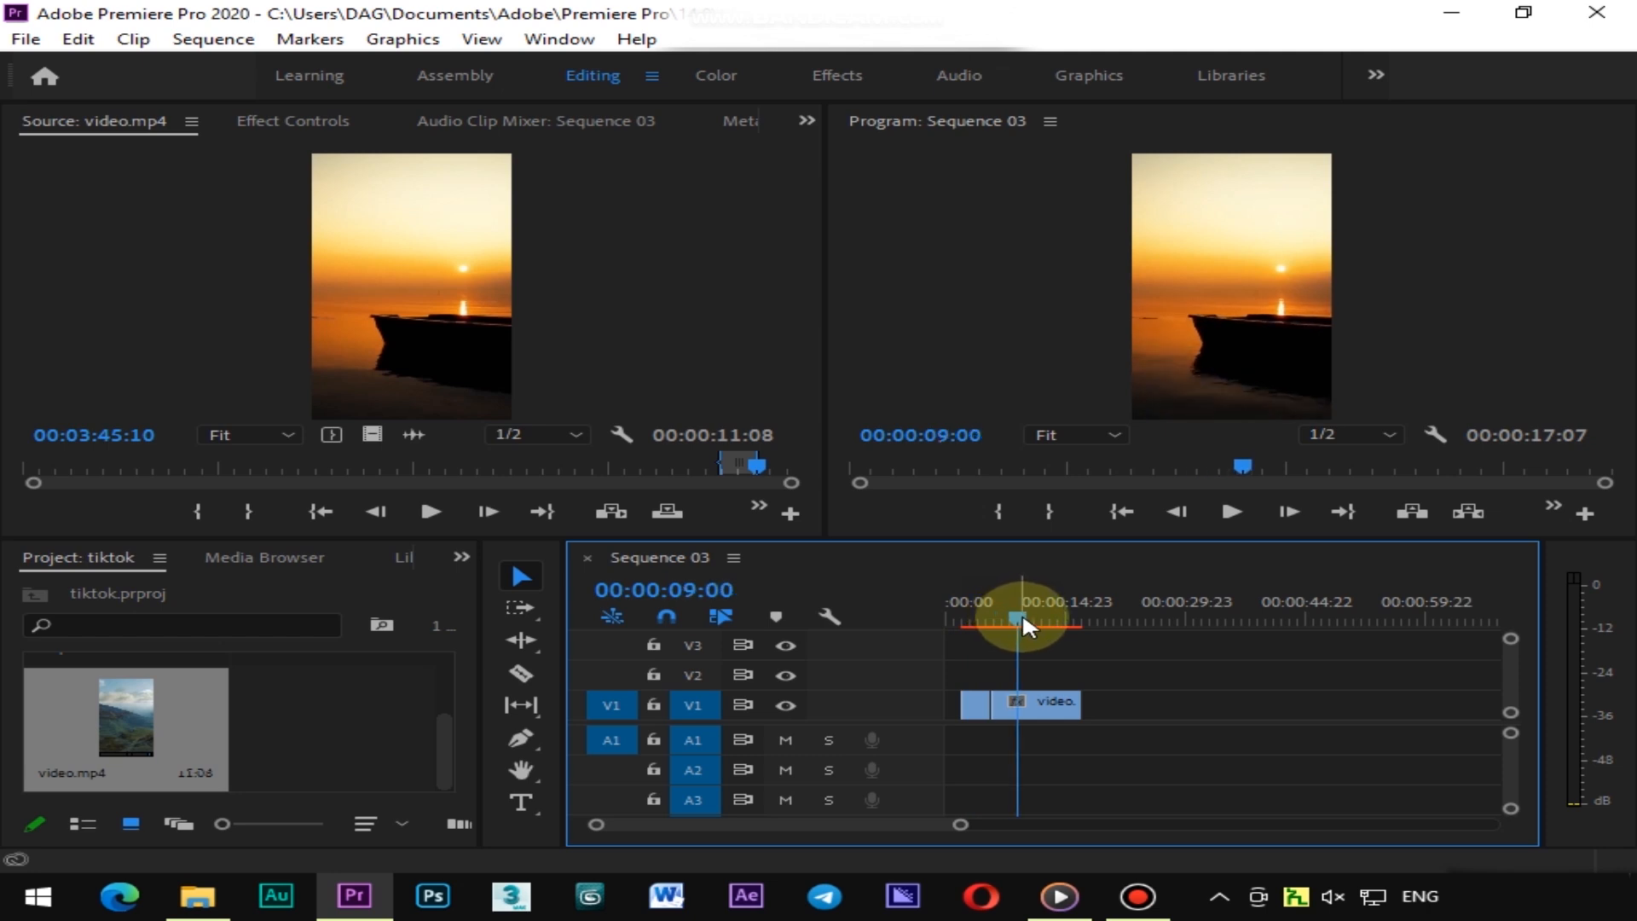
drag(1079, 715, 953, 710)
click(956, 703)
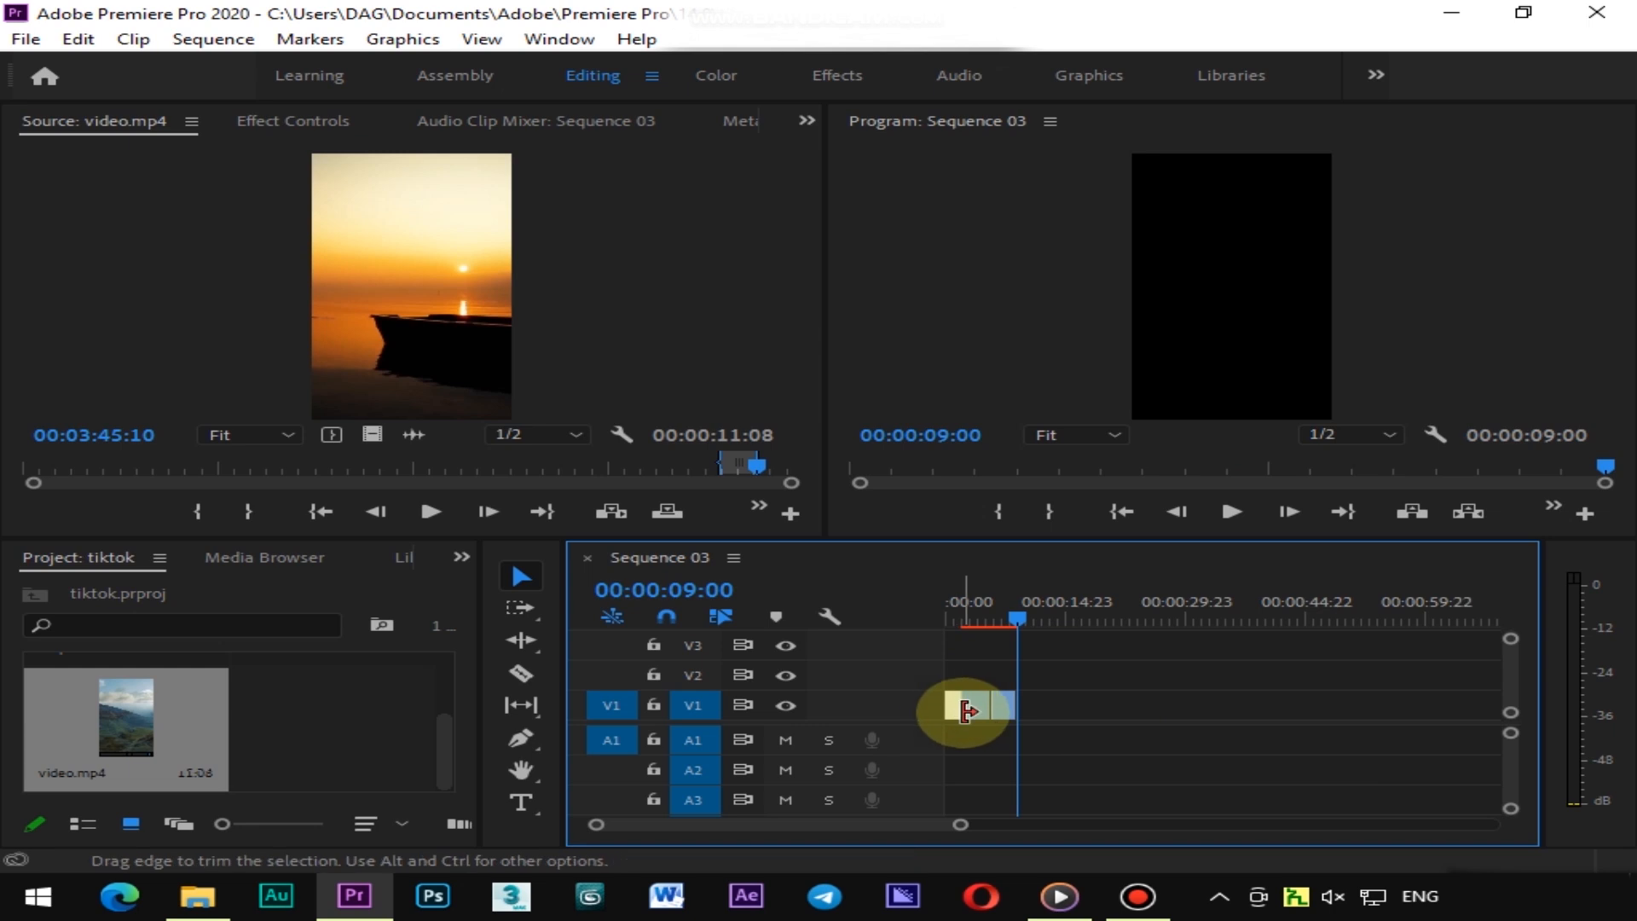
Remove the empty gap at the start of the sequence
click(960, 600)
drag(959, 599, 1000, 610)
key(Delete)
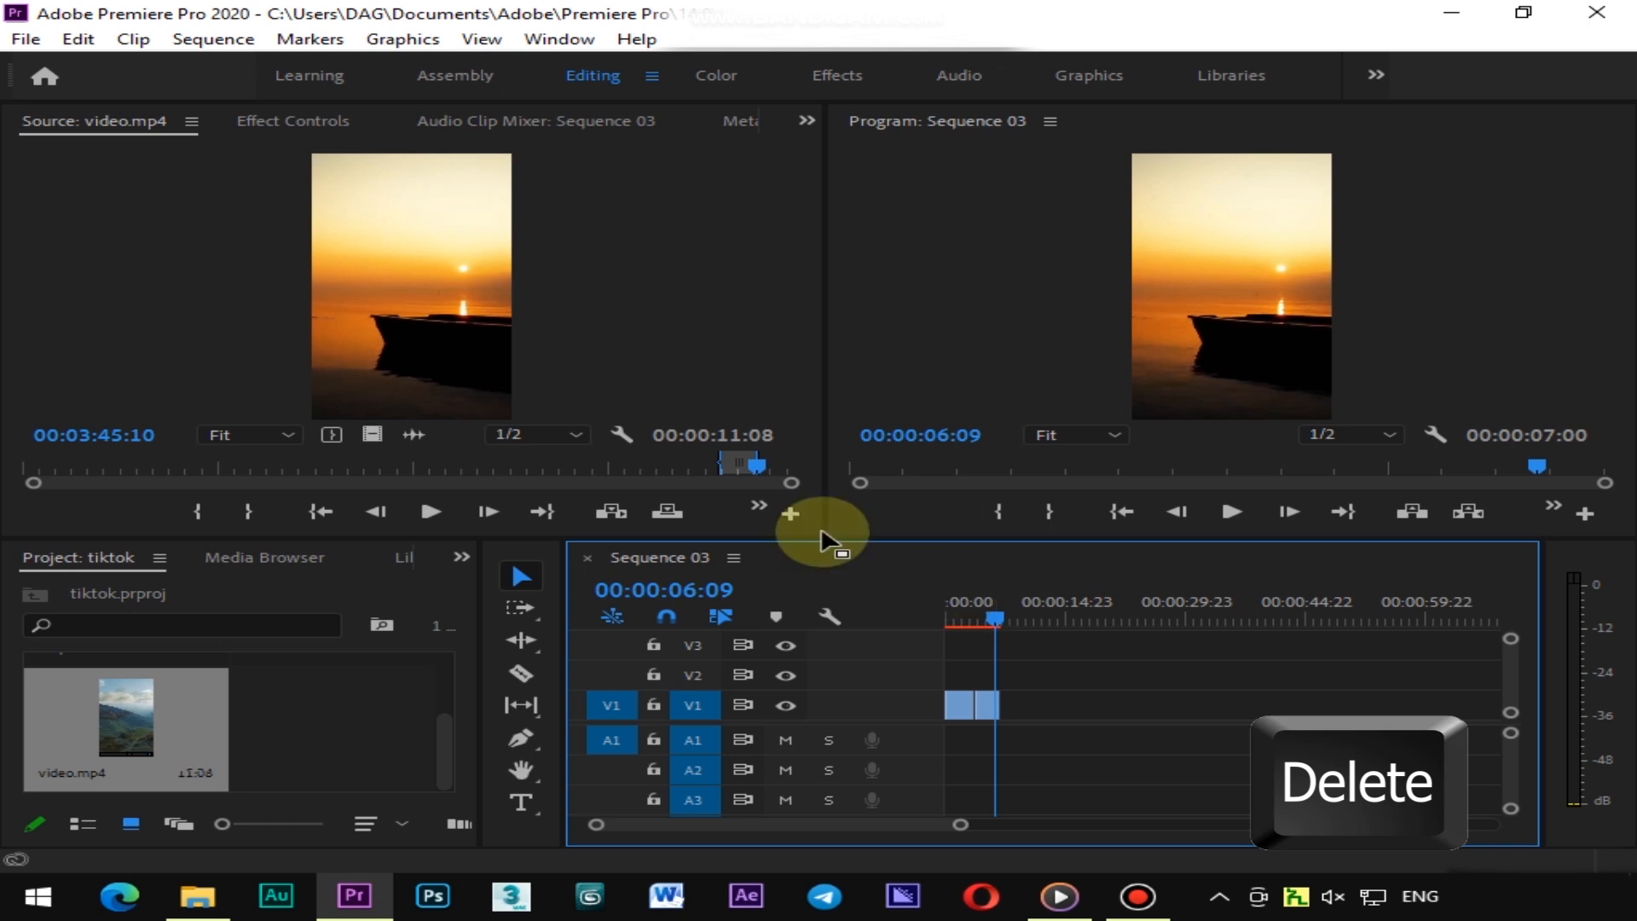
Mark an In point at 00:00:42:06 and an Out point at 00:00:44:05 on the source clip
drag(754, 463, 159, 510)
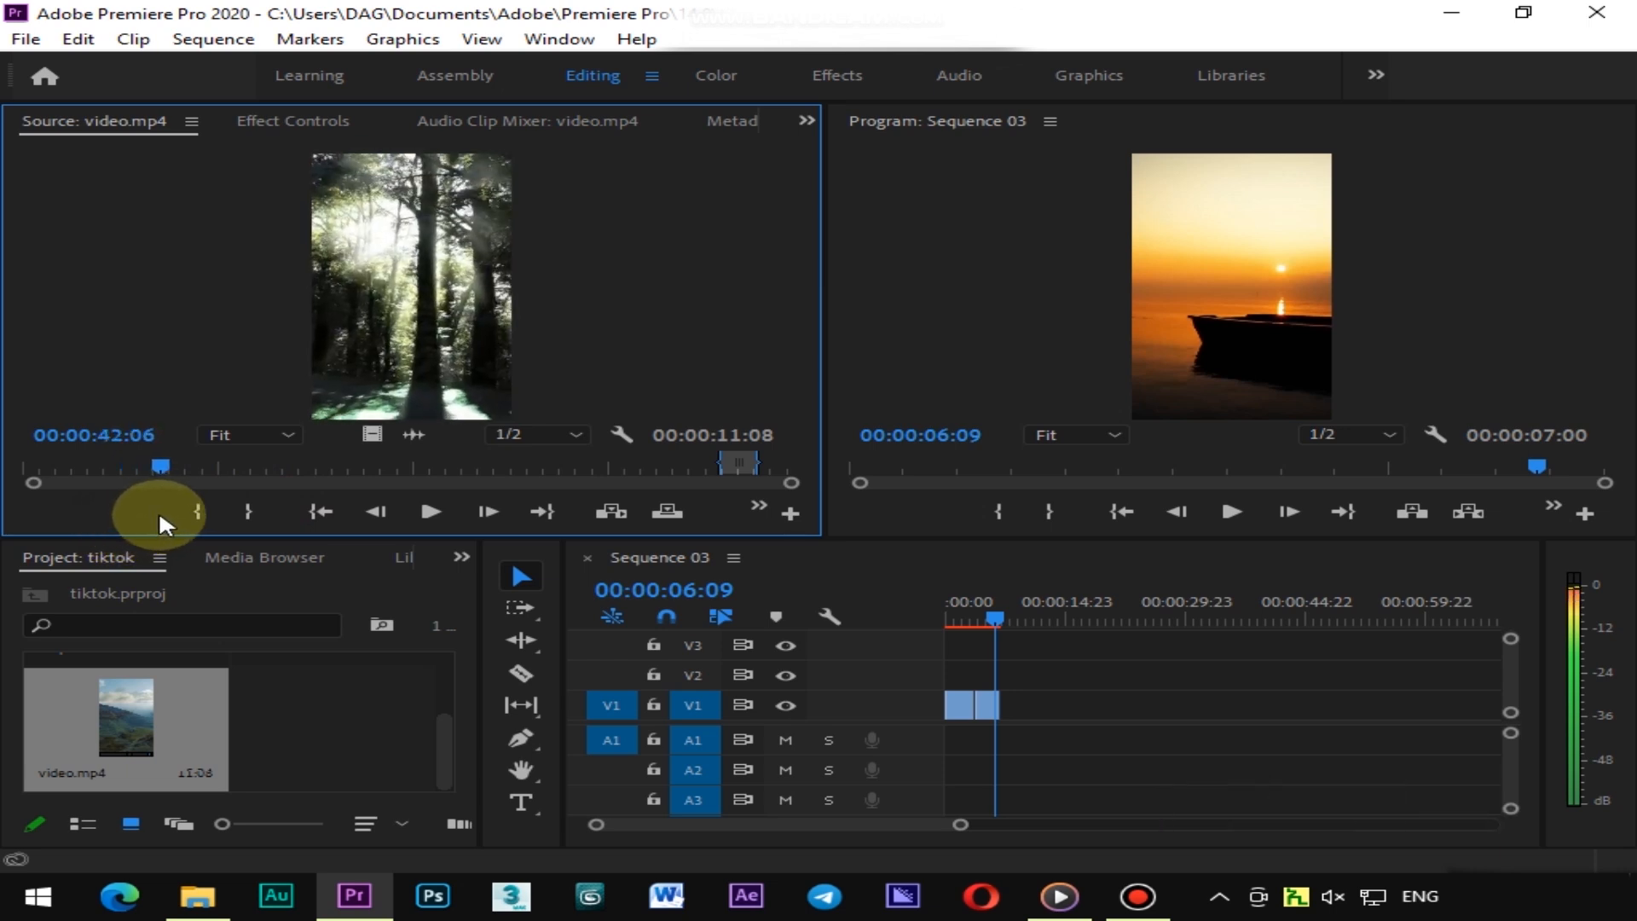
click(205, 508)
drag(157, 462, 163, 462)
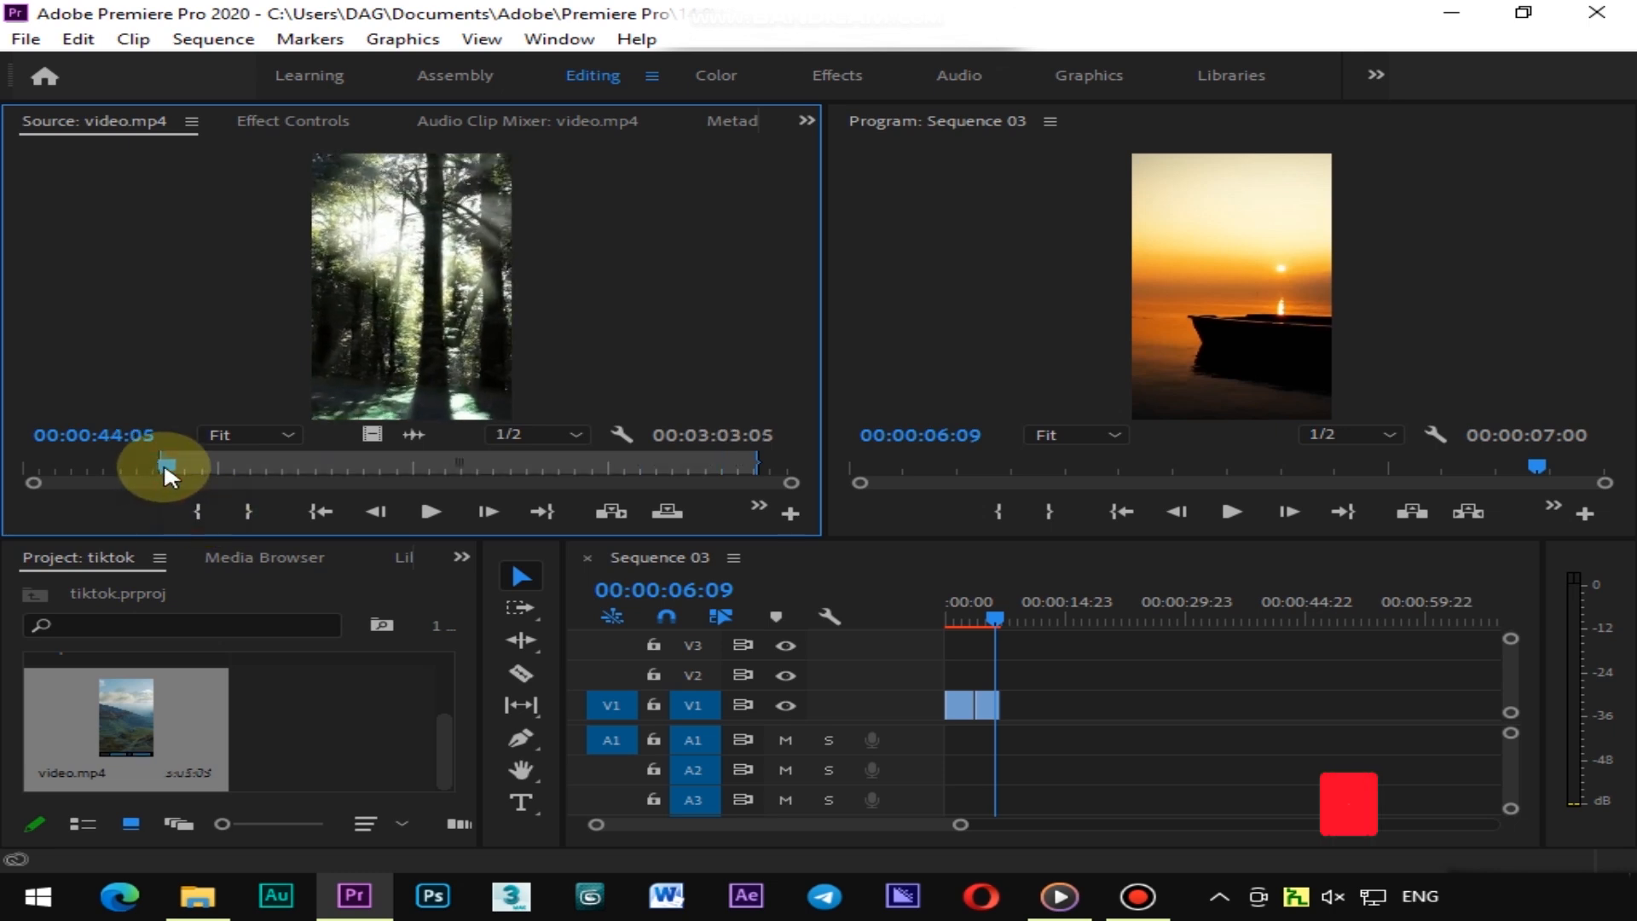
click(248, 511)
Add the marked segment's video only to the end of the sequence in V1
drag(376, 435, 1014, 705)
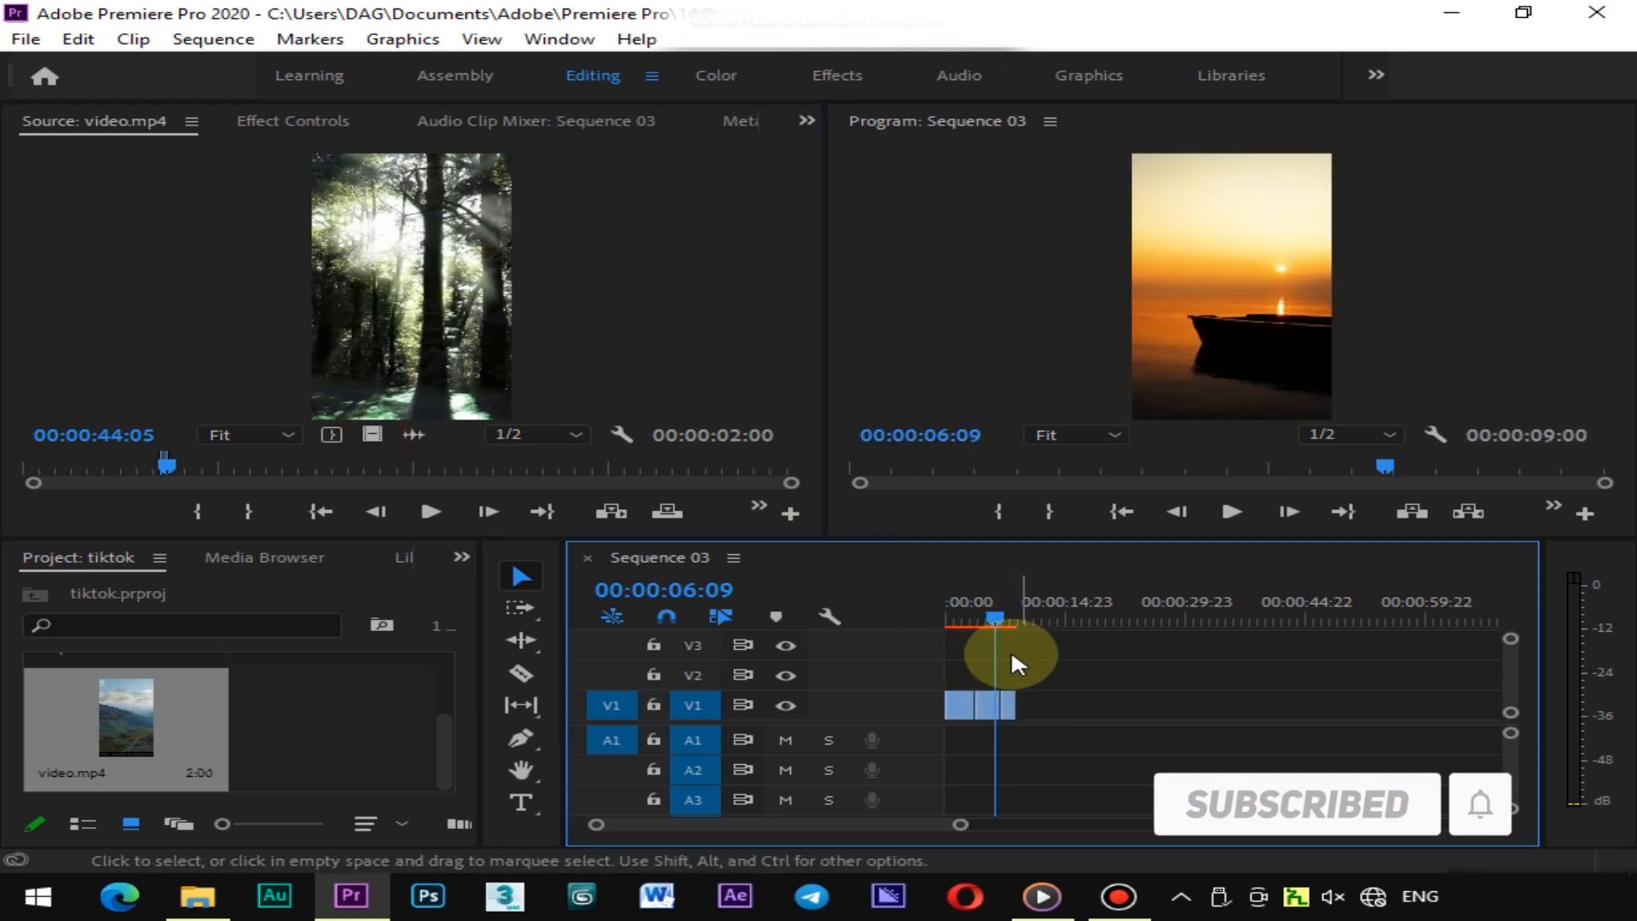
drag(995, 616, 943, 629)
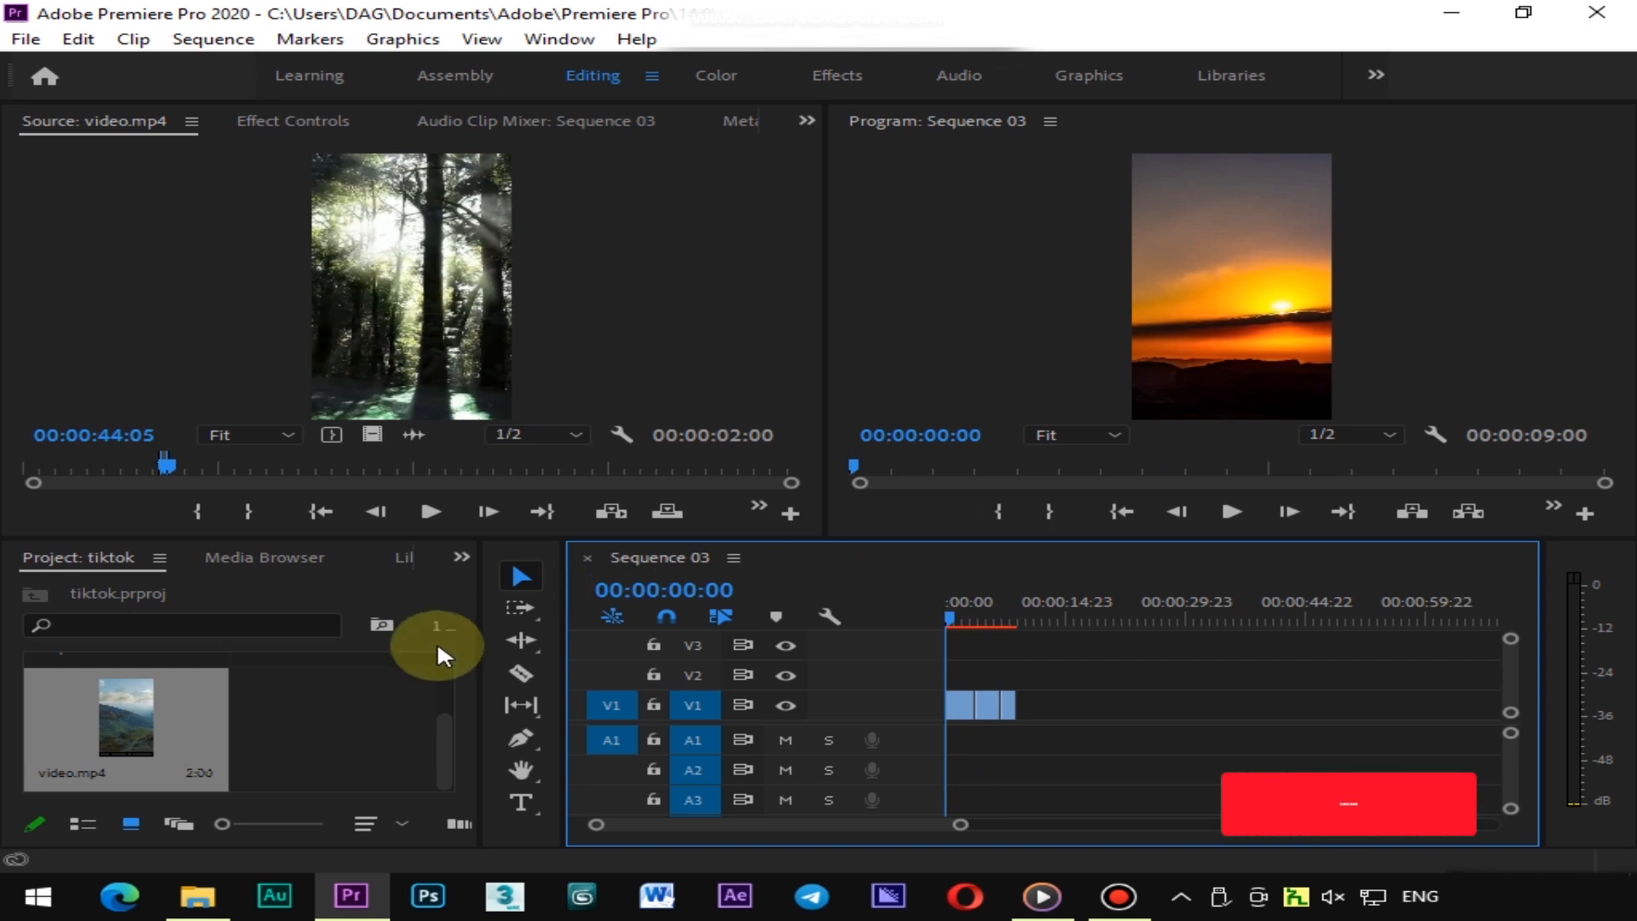
Open the Sea waves & beach drone video clip in the source monitor
scroll(353, 730, up, 2)
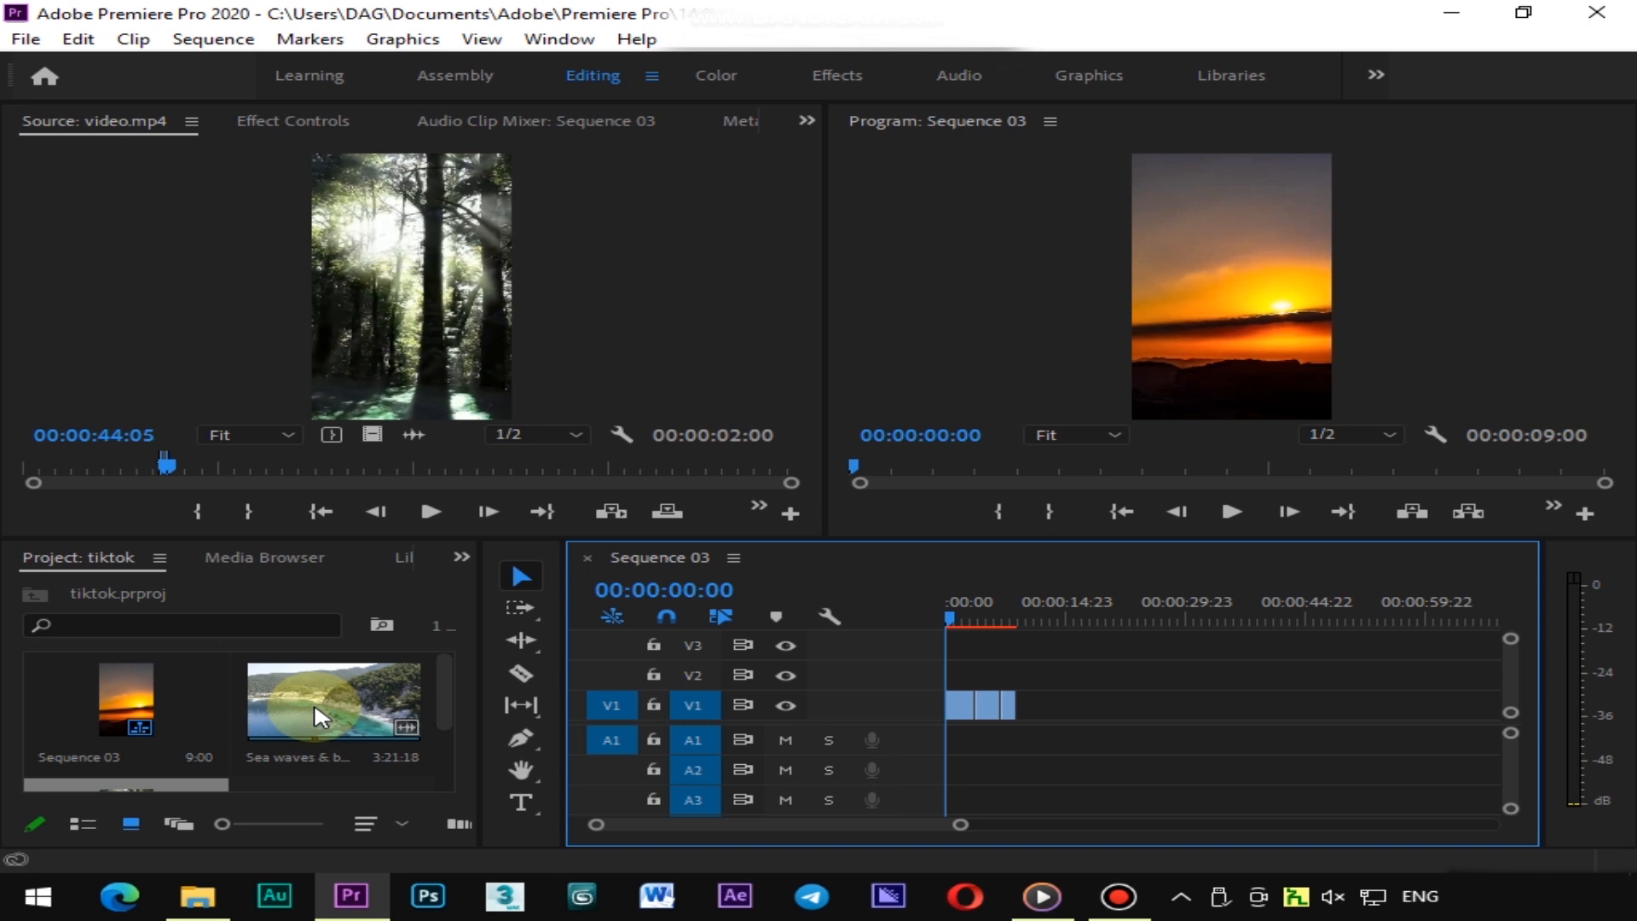
double_click(318, 715)
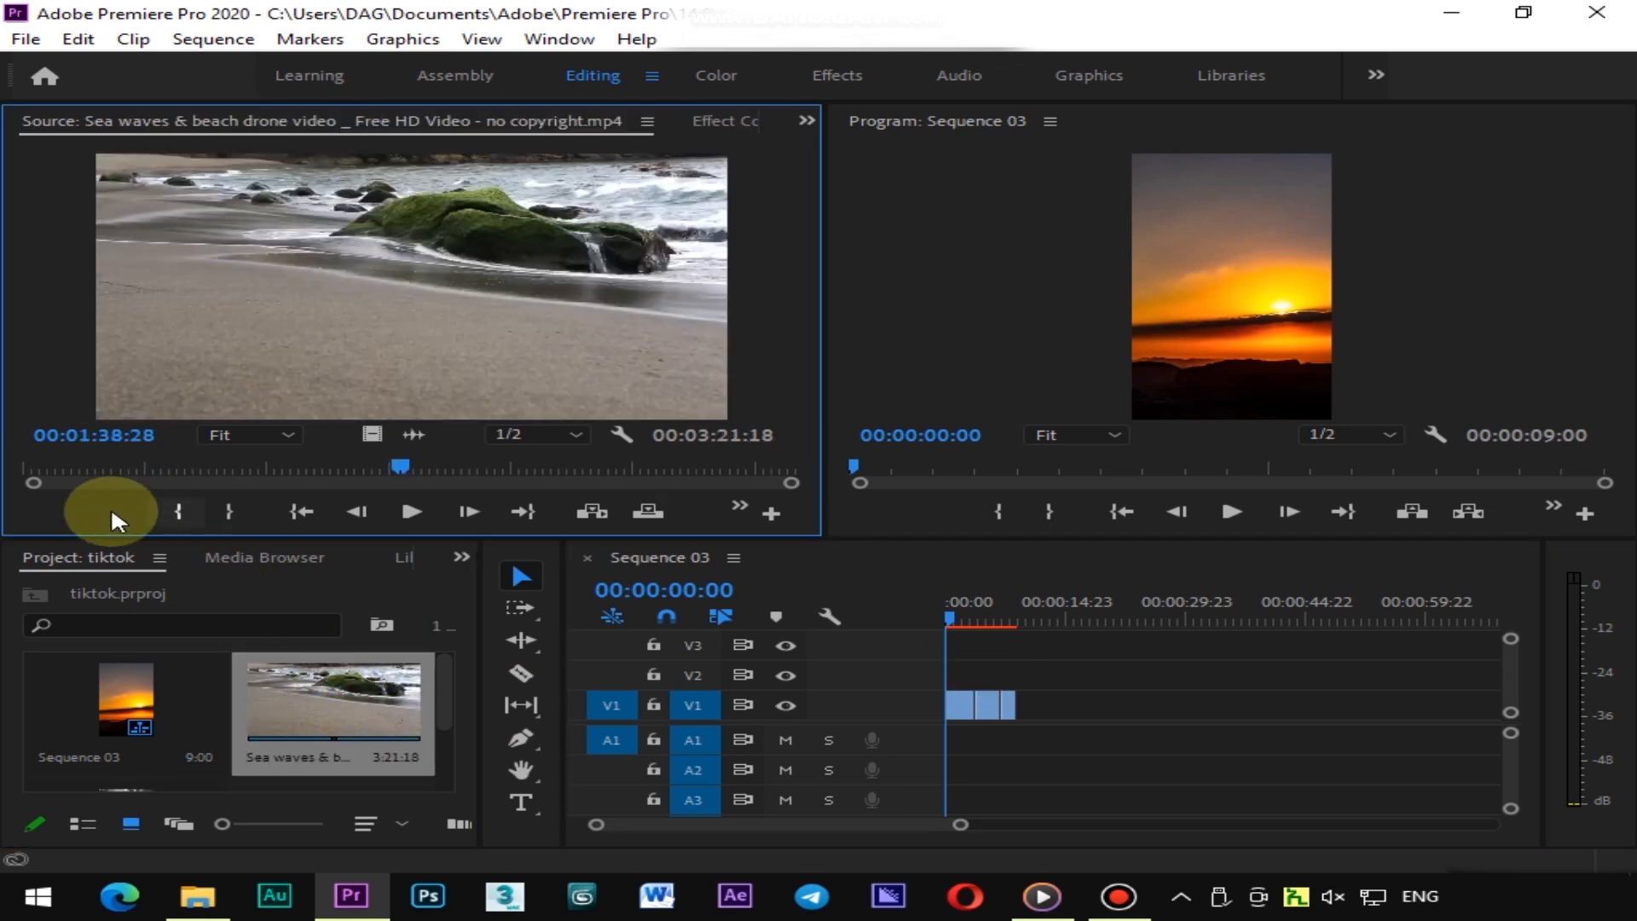
Mark an In point at 00:02:12:13 and an Out point at 00:02:17:14 on the sea waves clip
drag(43, 457, 530, 463)
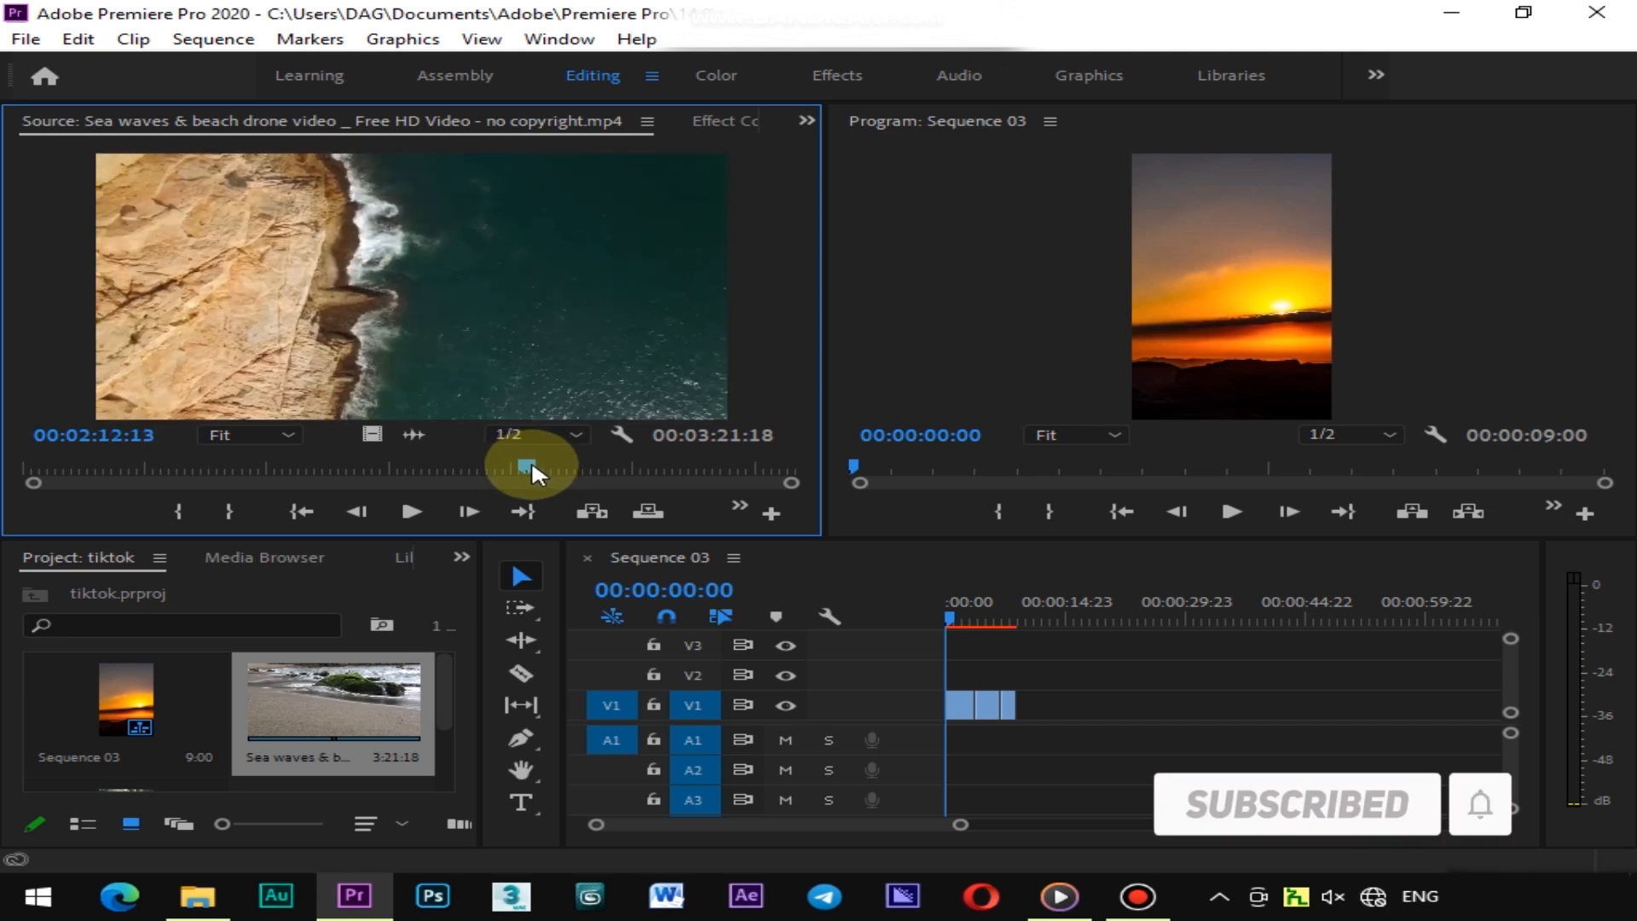
click(178, 511)
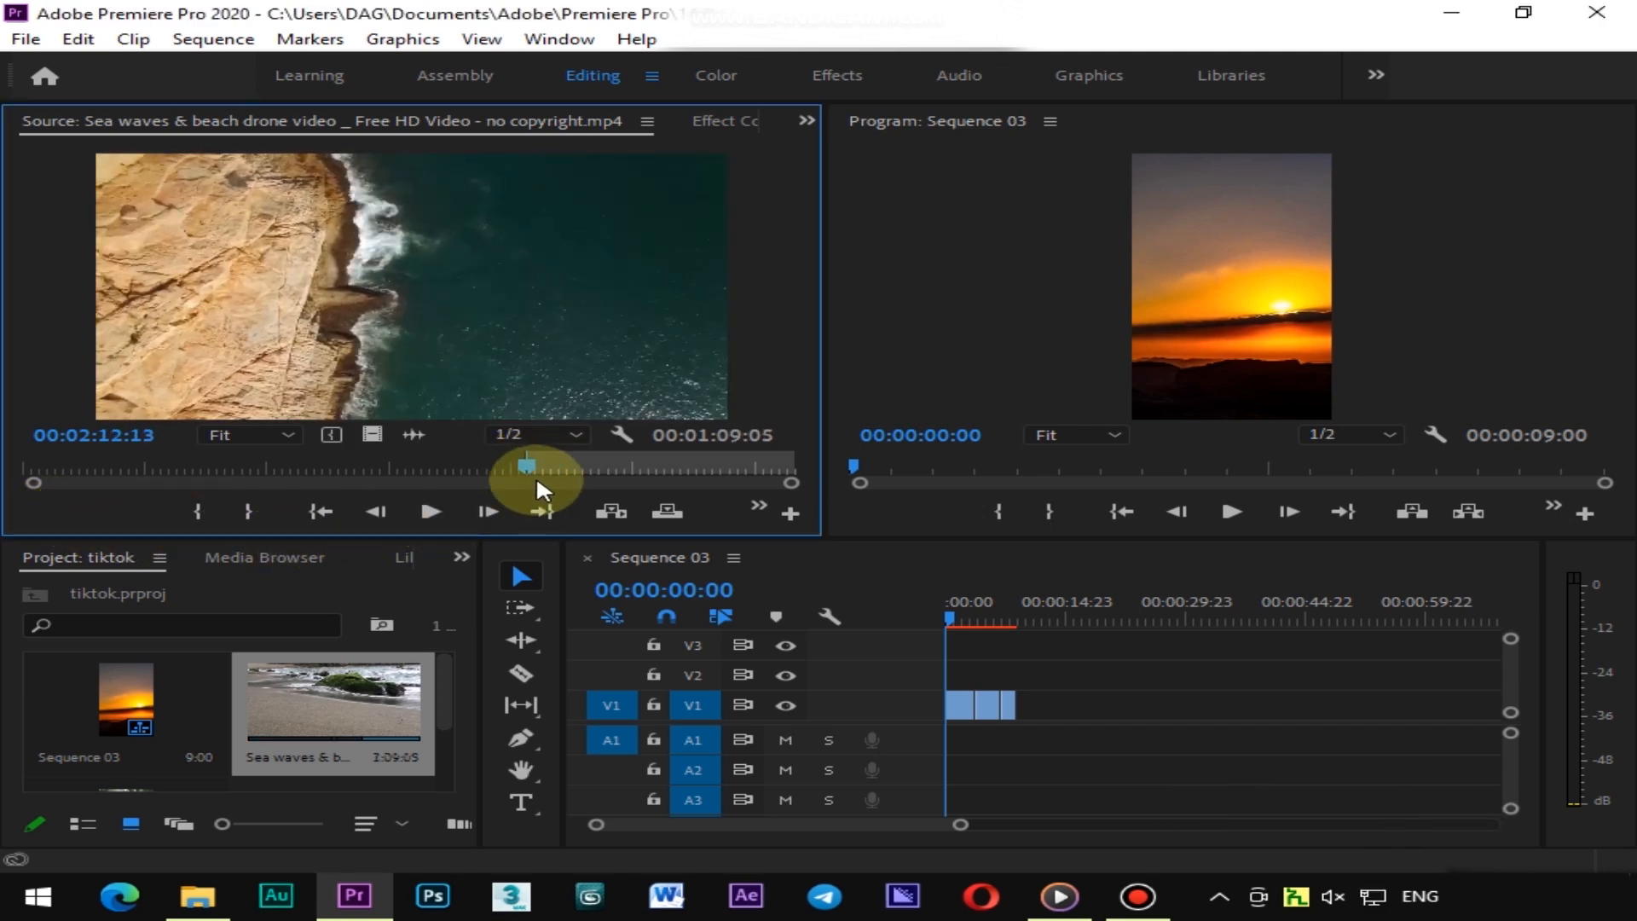
drag(532, 468, 553, 468)
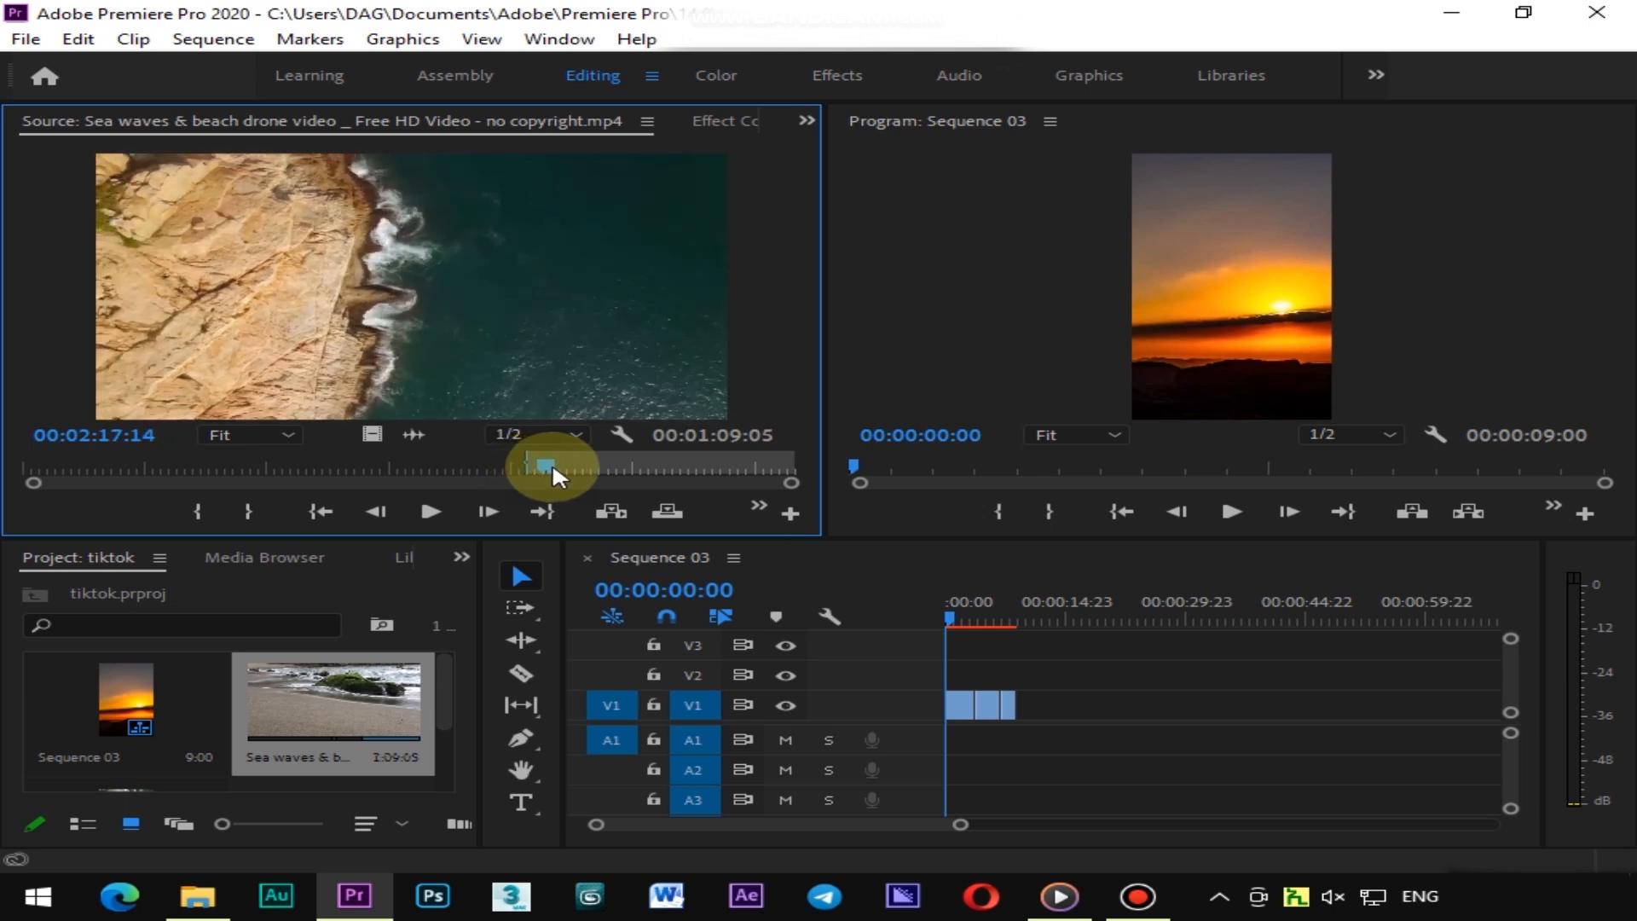
click(249, 511)
Add the sea waves segment's video only to the end of the sequence and scrub into it
drag(370, 433, 1040, 689)
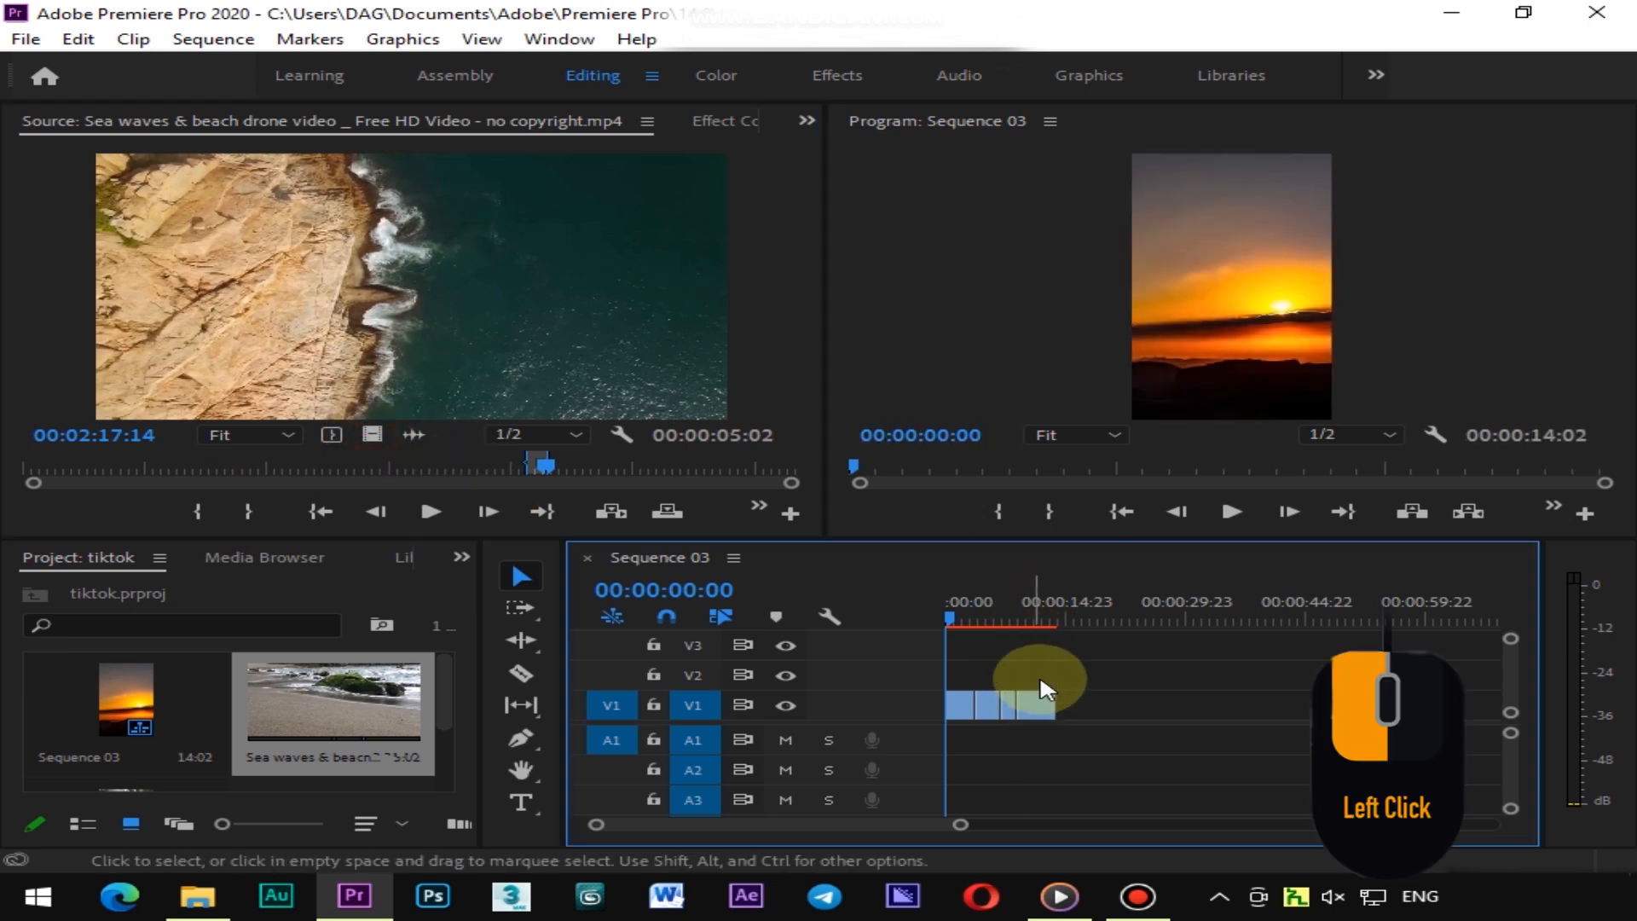
drag(960, 604, 1034, 604)
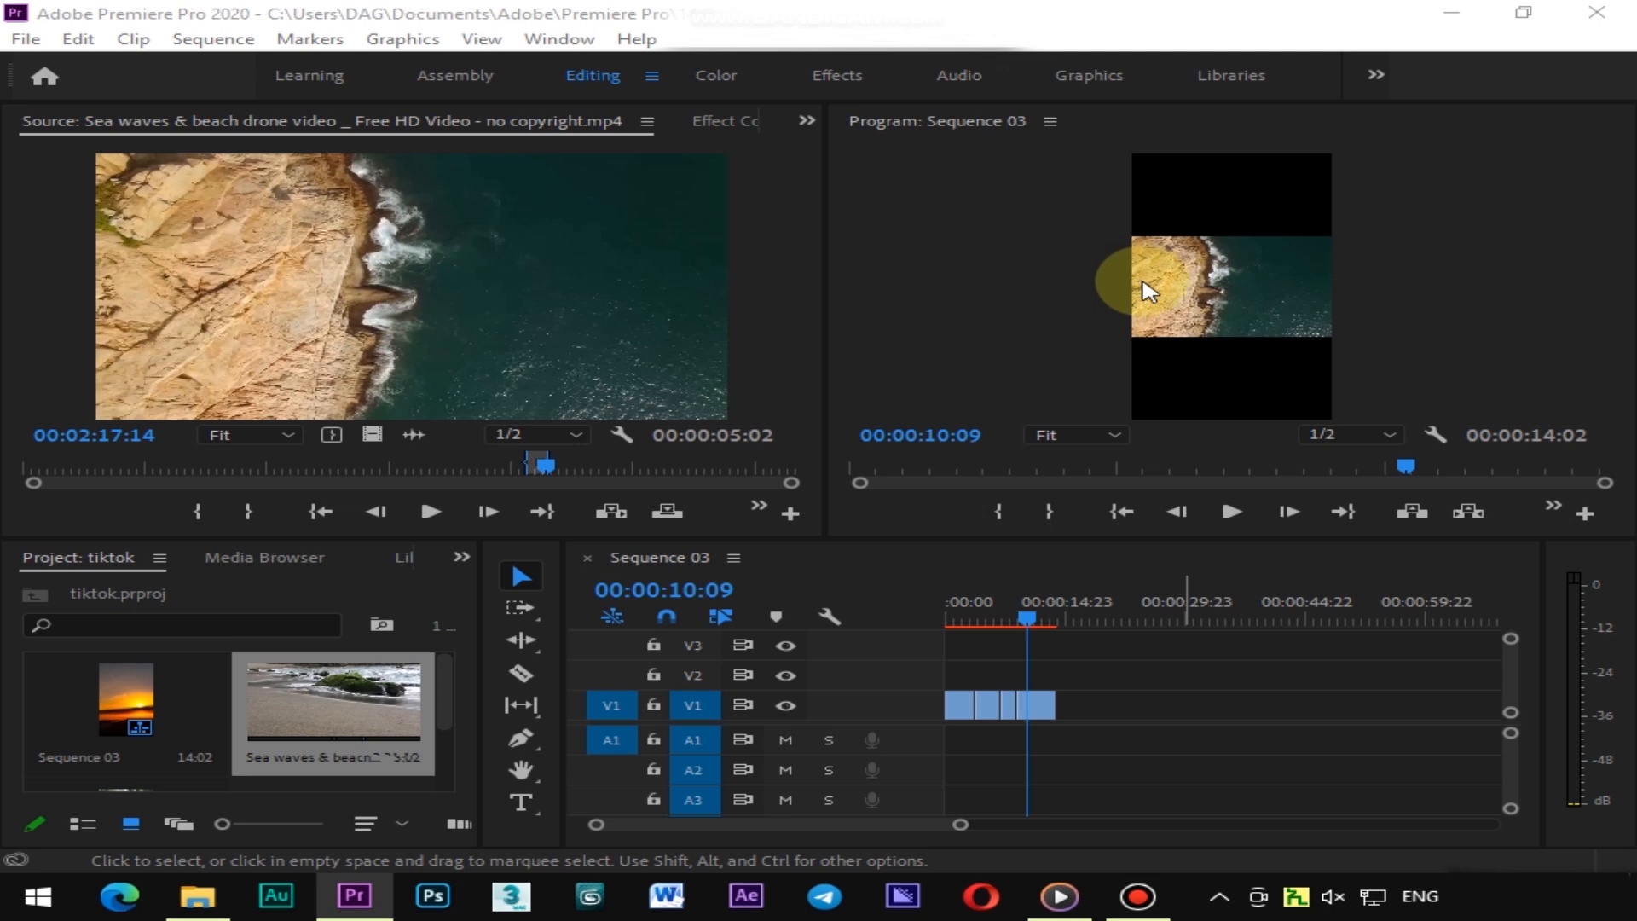
Open Effect Controls for the second sea waves clip, scale it to 270 and set its horizontal position to 658
click(1019, 706)
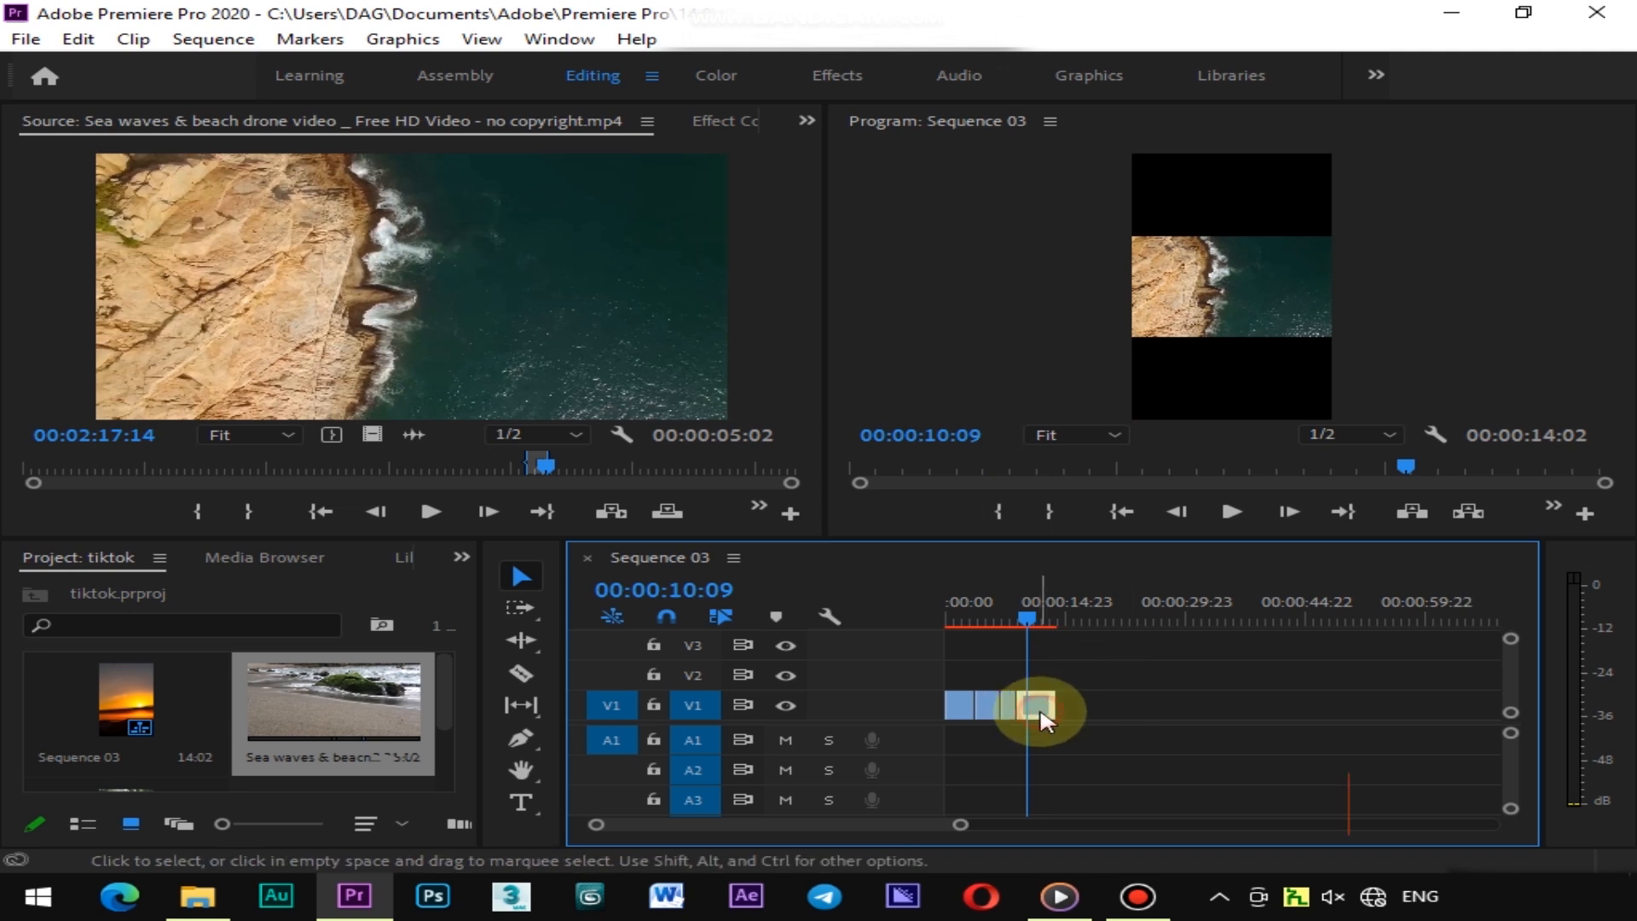
click(807, 121)
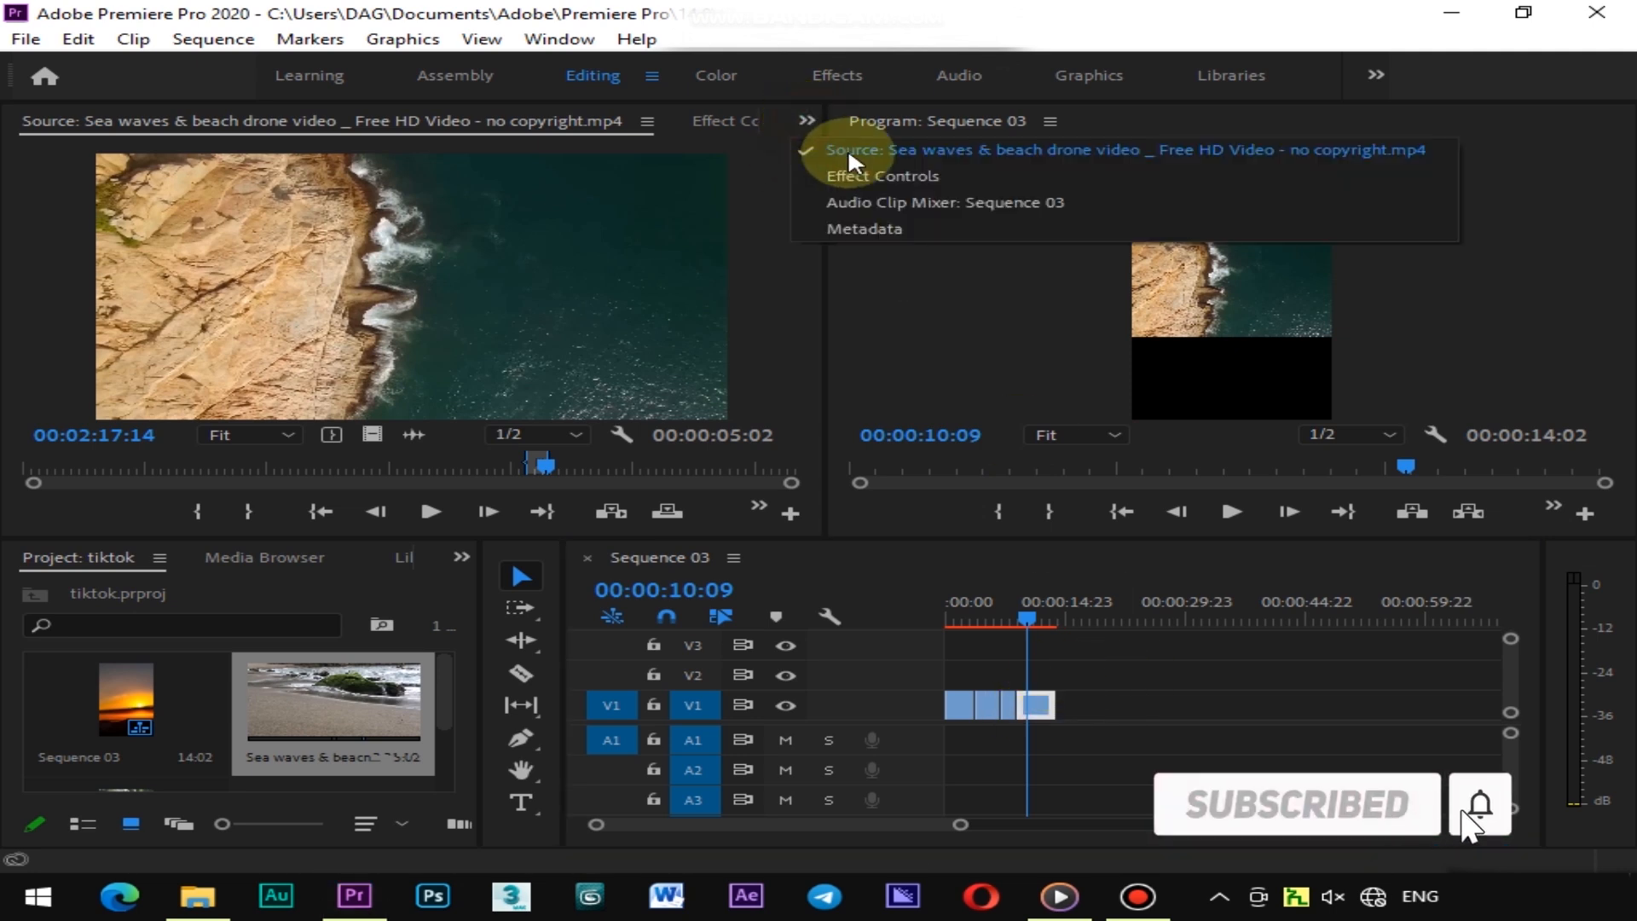
click(917, 174)
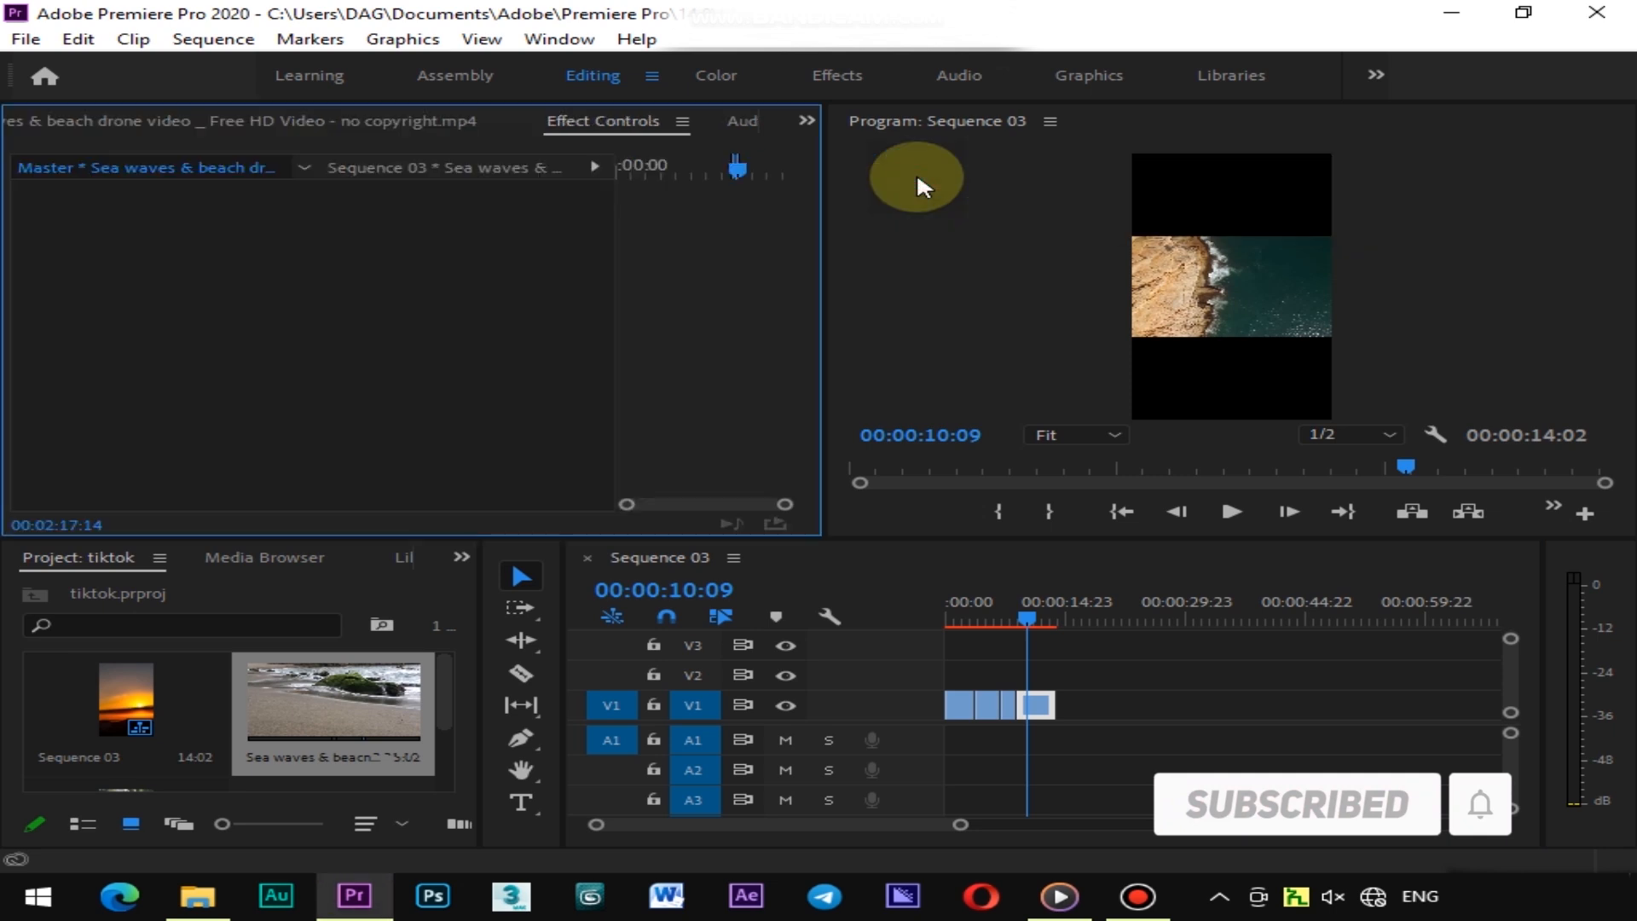
click(1115, 674)
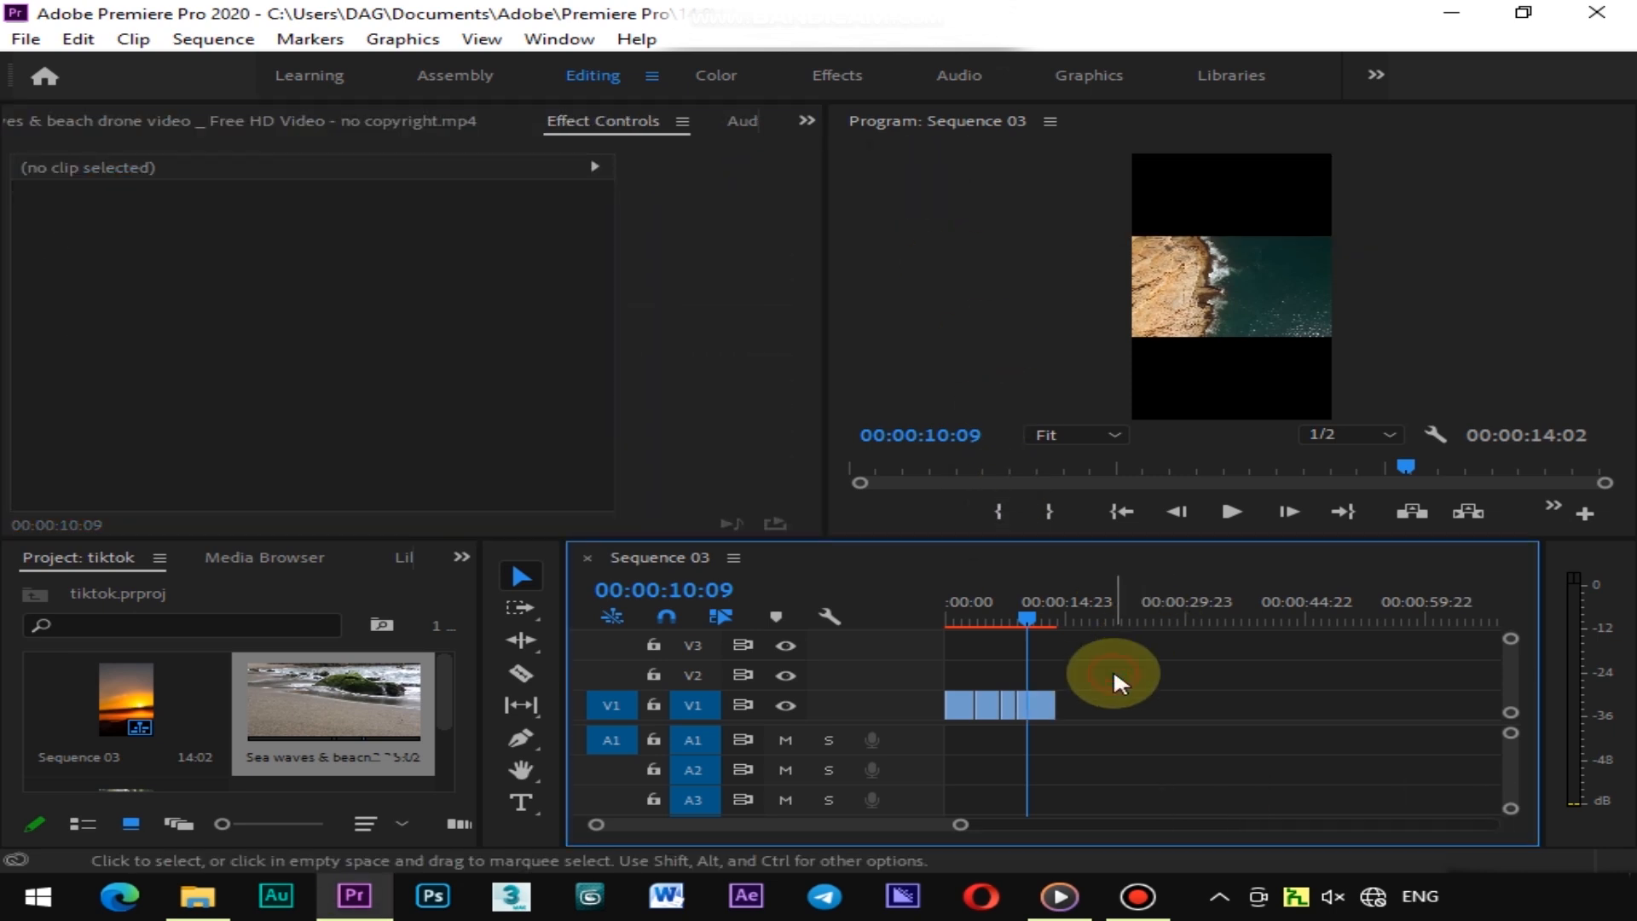
click(1042, 719)
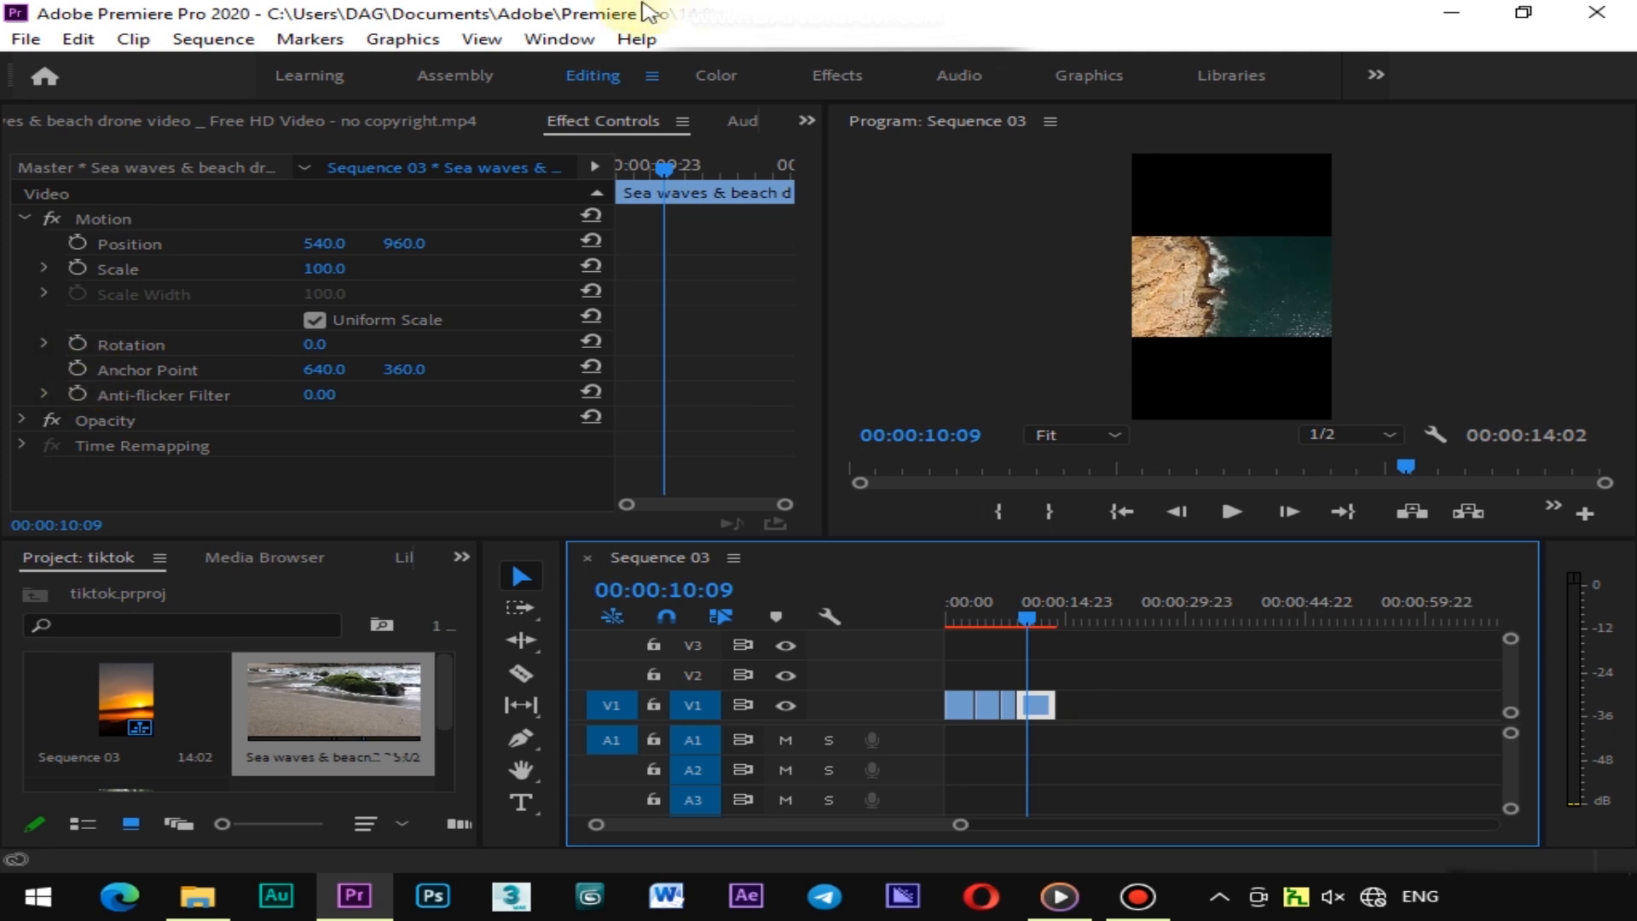
click(567, 46)
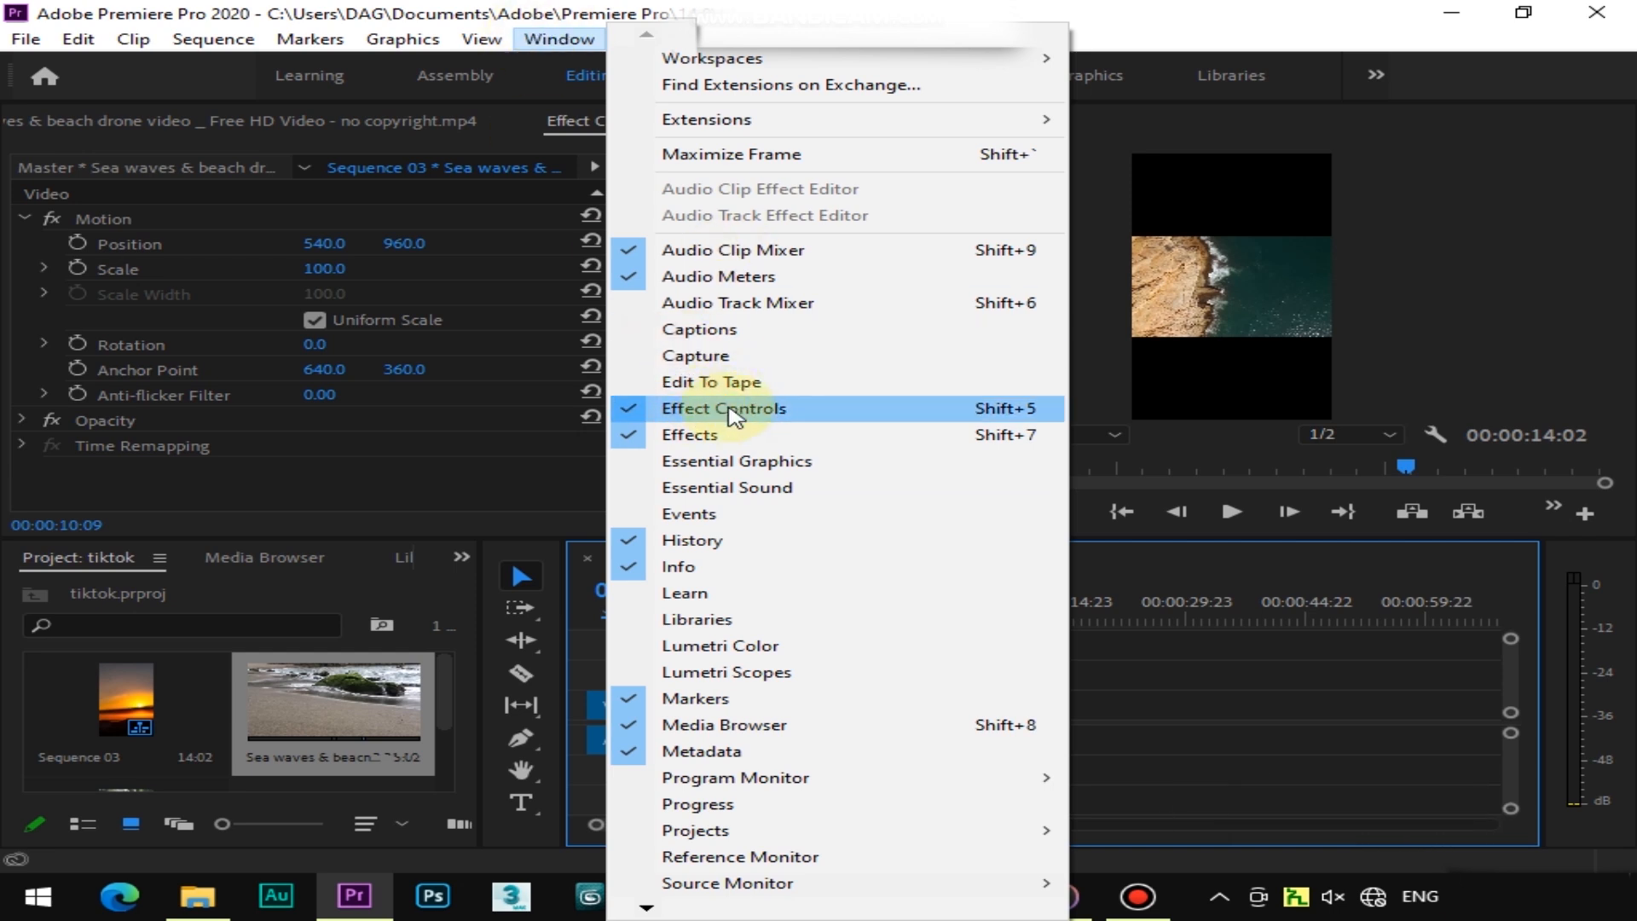
click(286, 498)
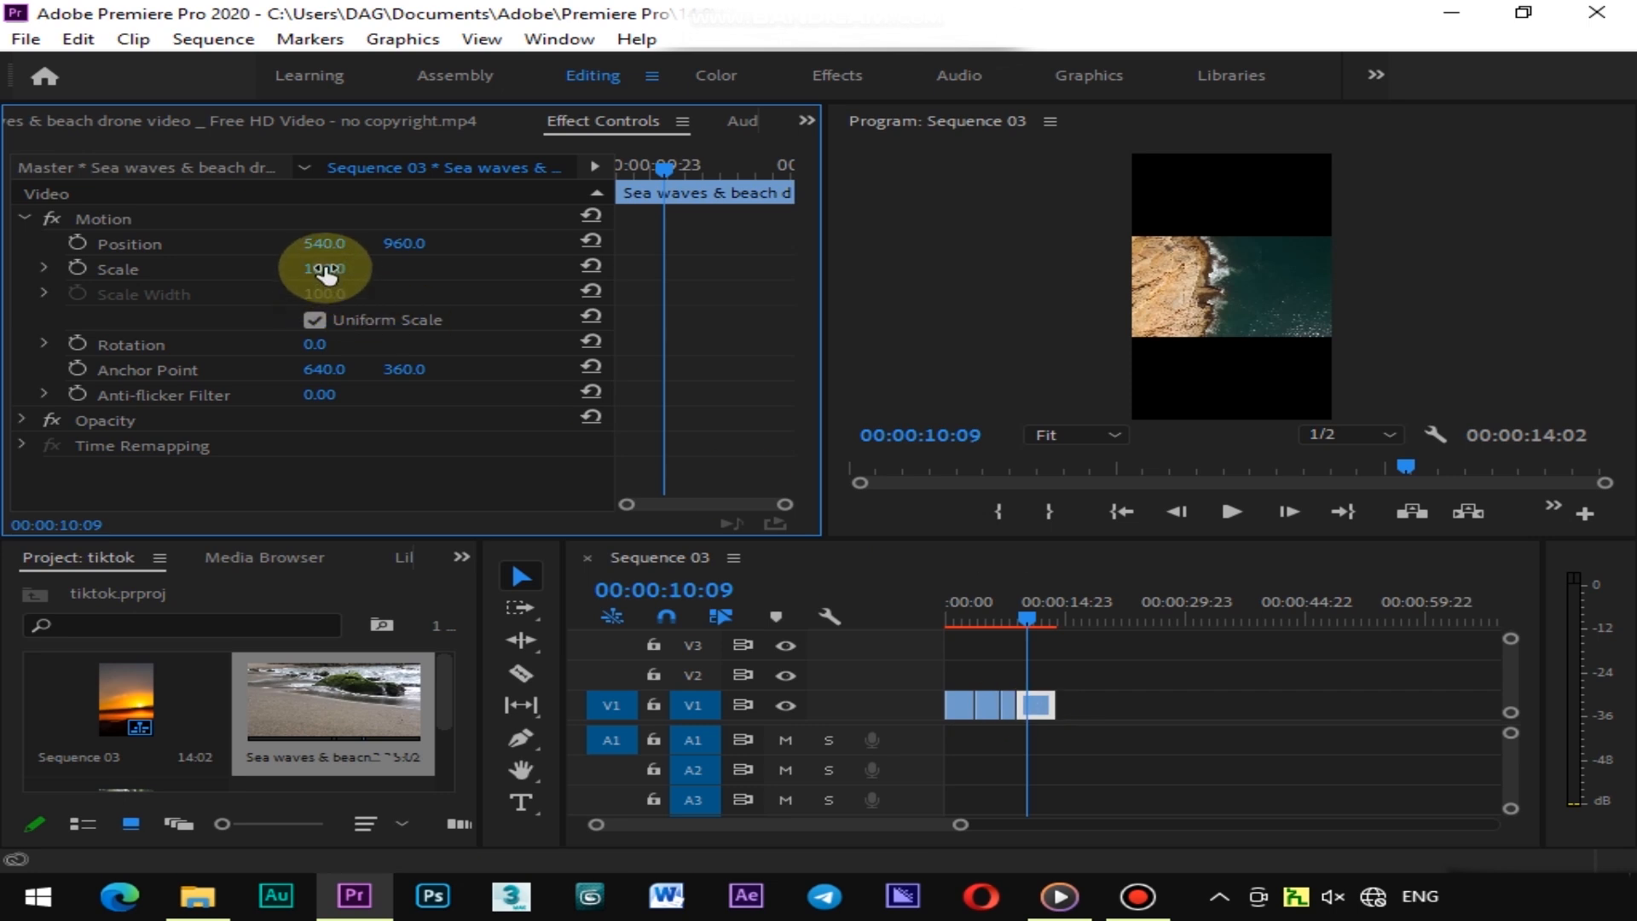
drag(324, 270, 464, 269)
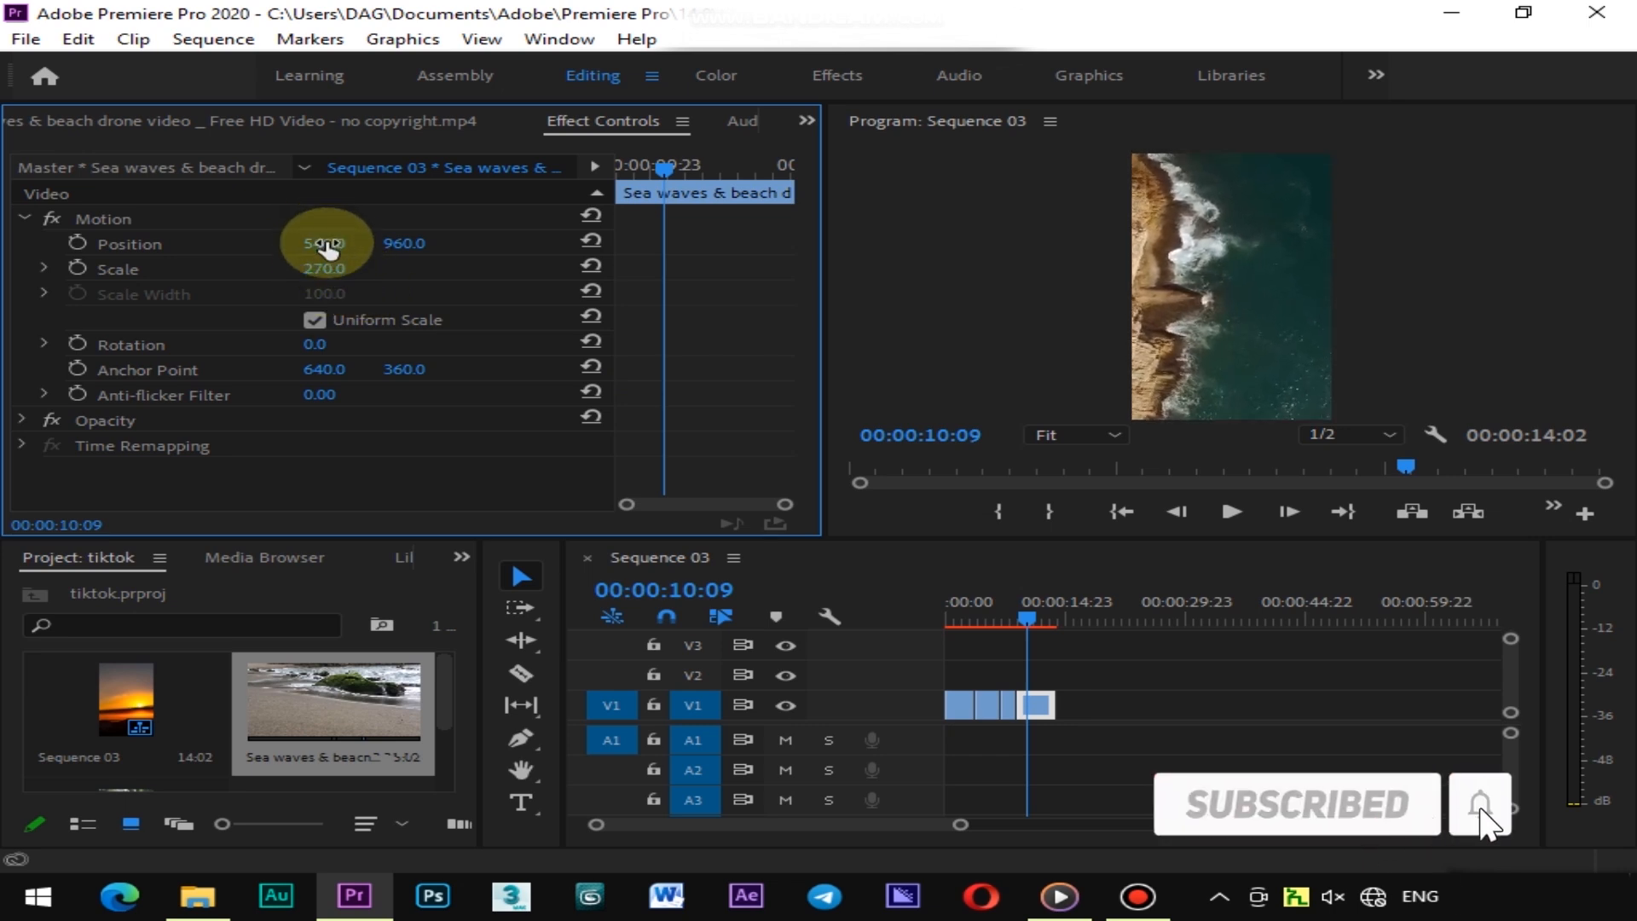
drag(317, 249, 346, 249)
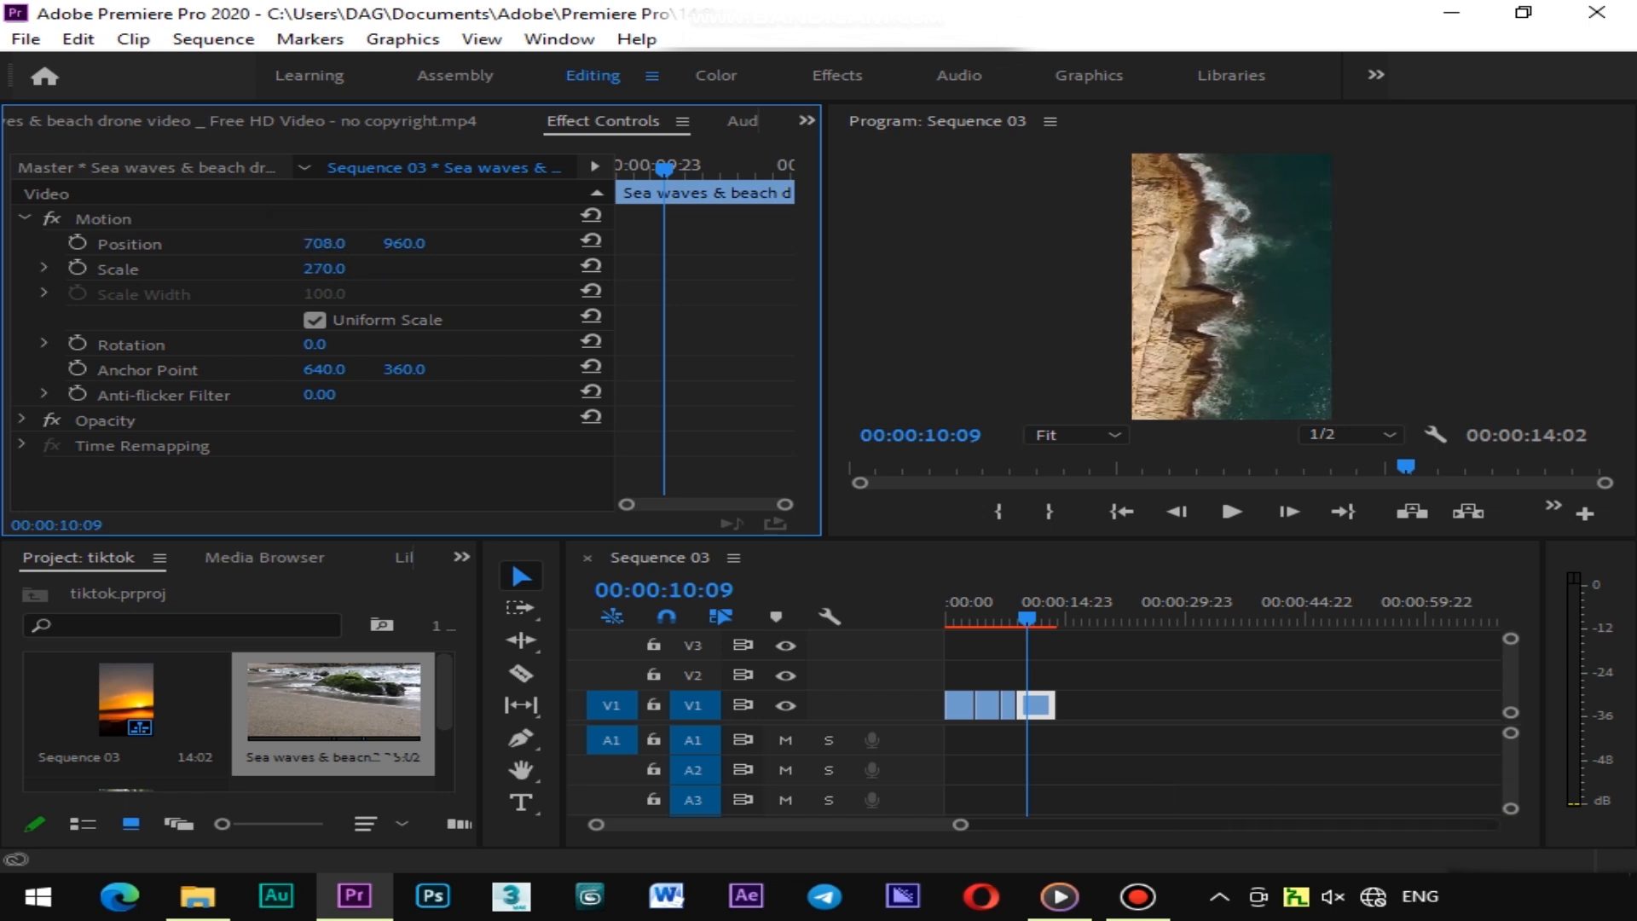
drag(331, 245, 330, 245)
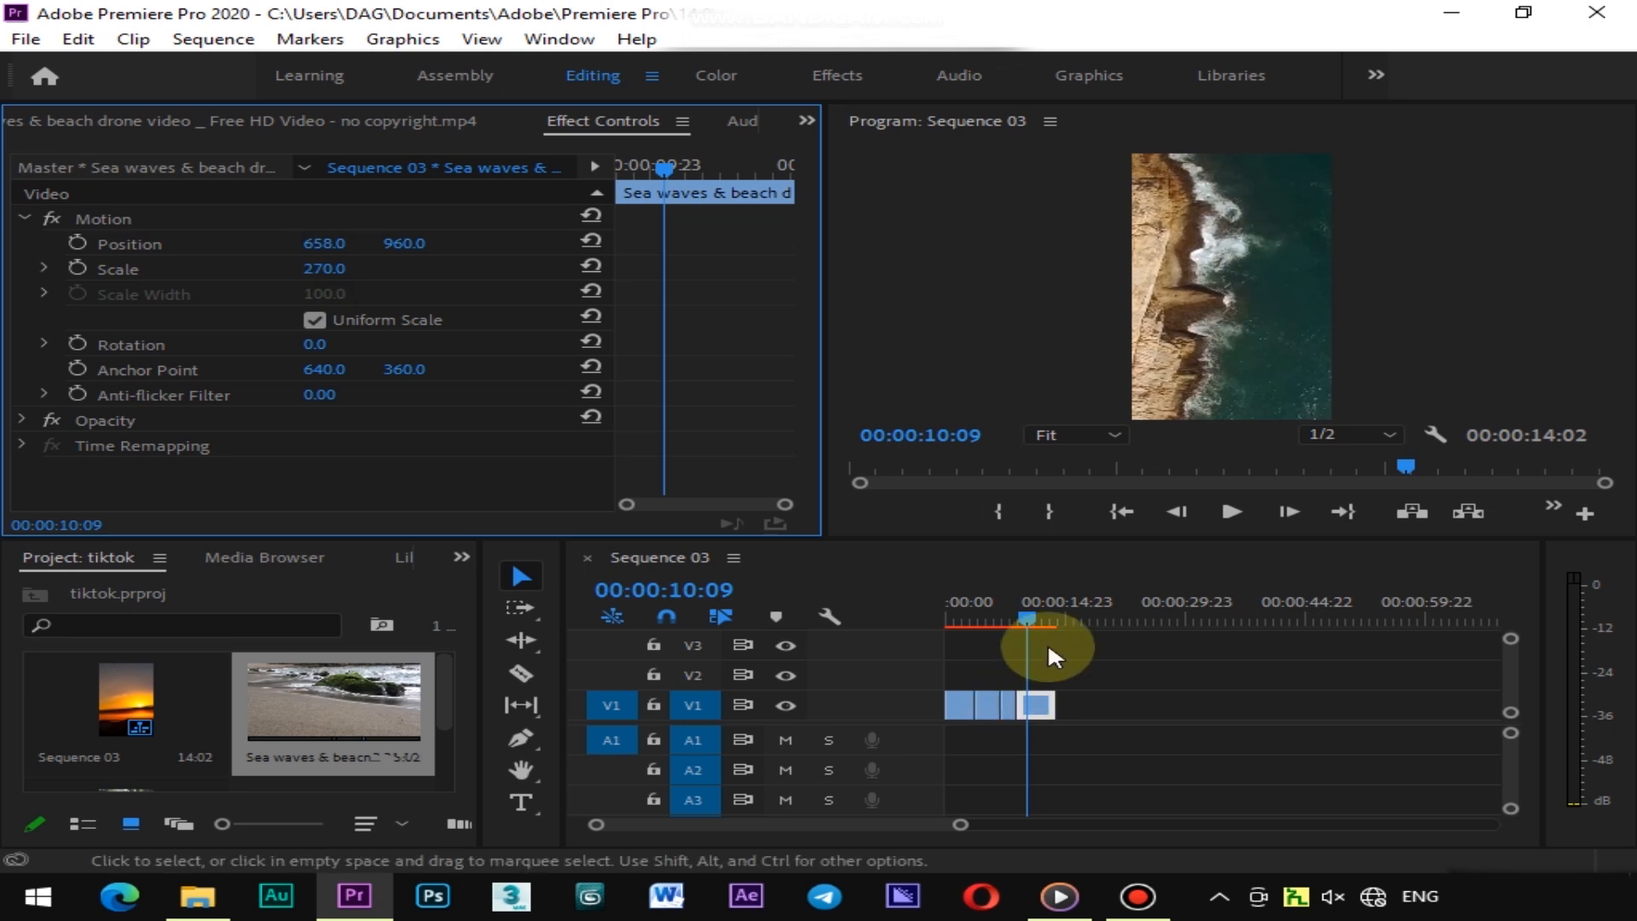
Reopen the sea waves clip in the source monitor and mark an In point at 00:02:49:22 and an Out point at 00:02:53:28
click(1007, 608)
drag(1008, 613, 1045, 613)
double_click(324, 700)
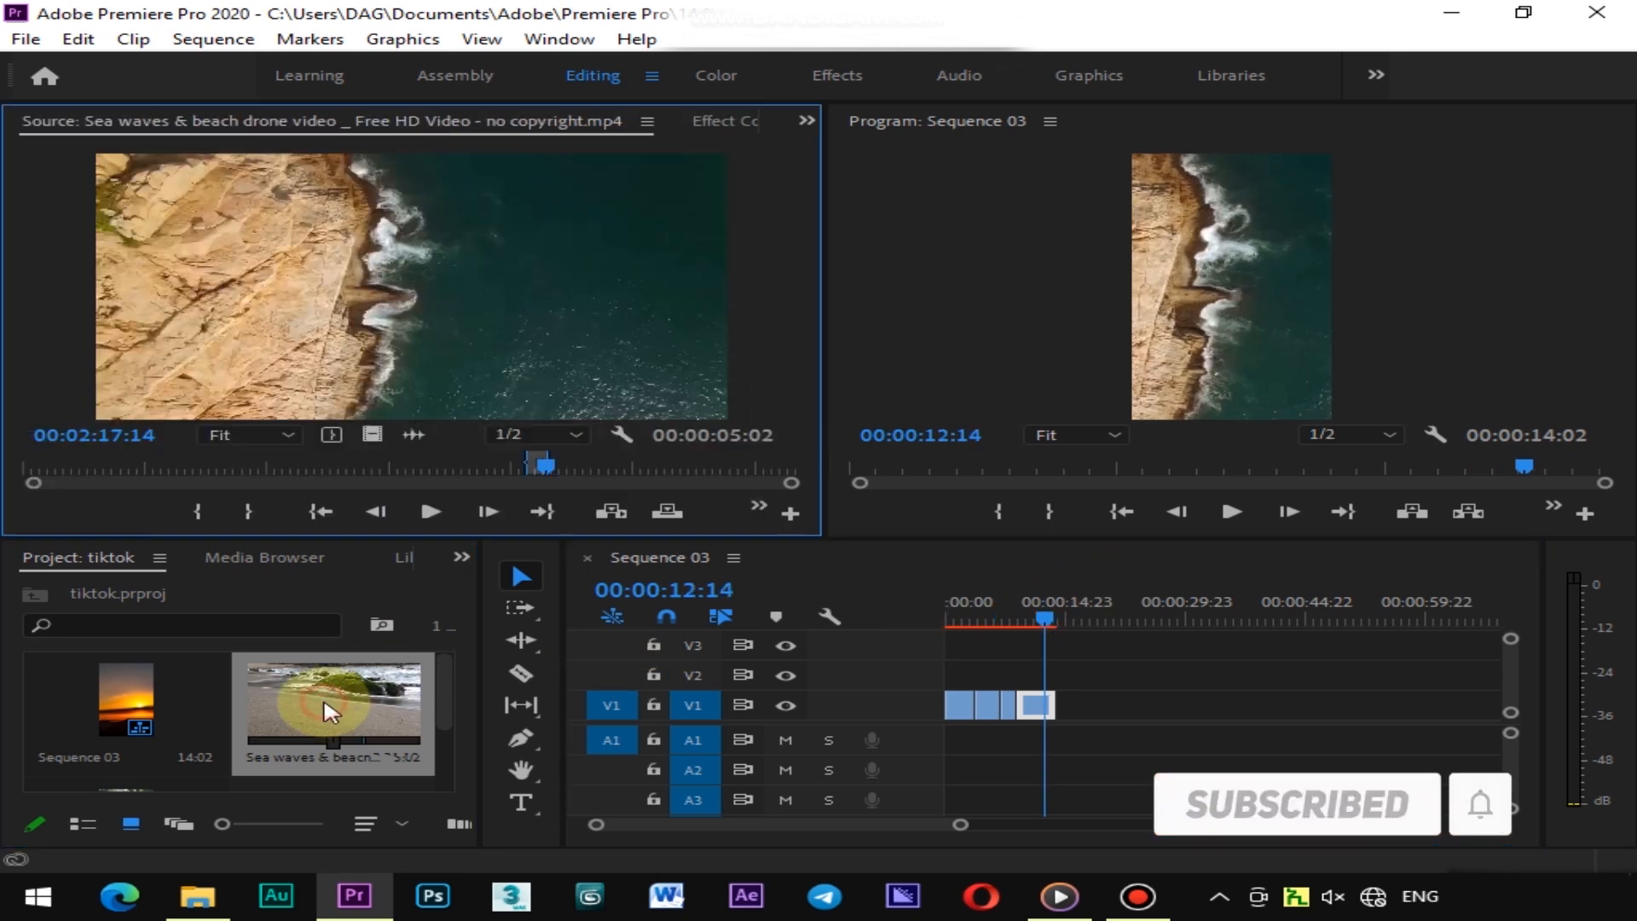
drag(550, 462, 667, 463)
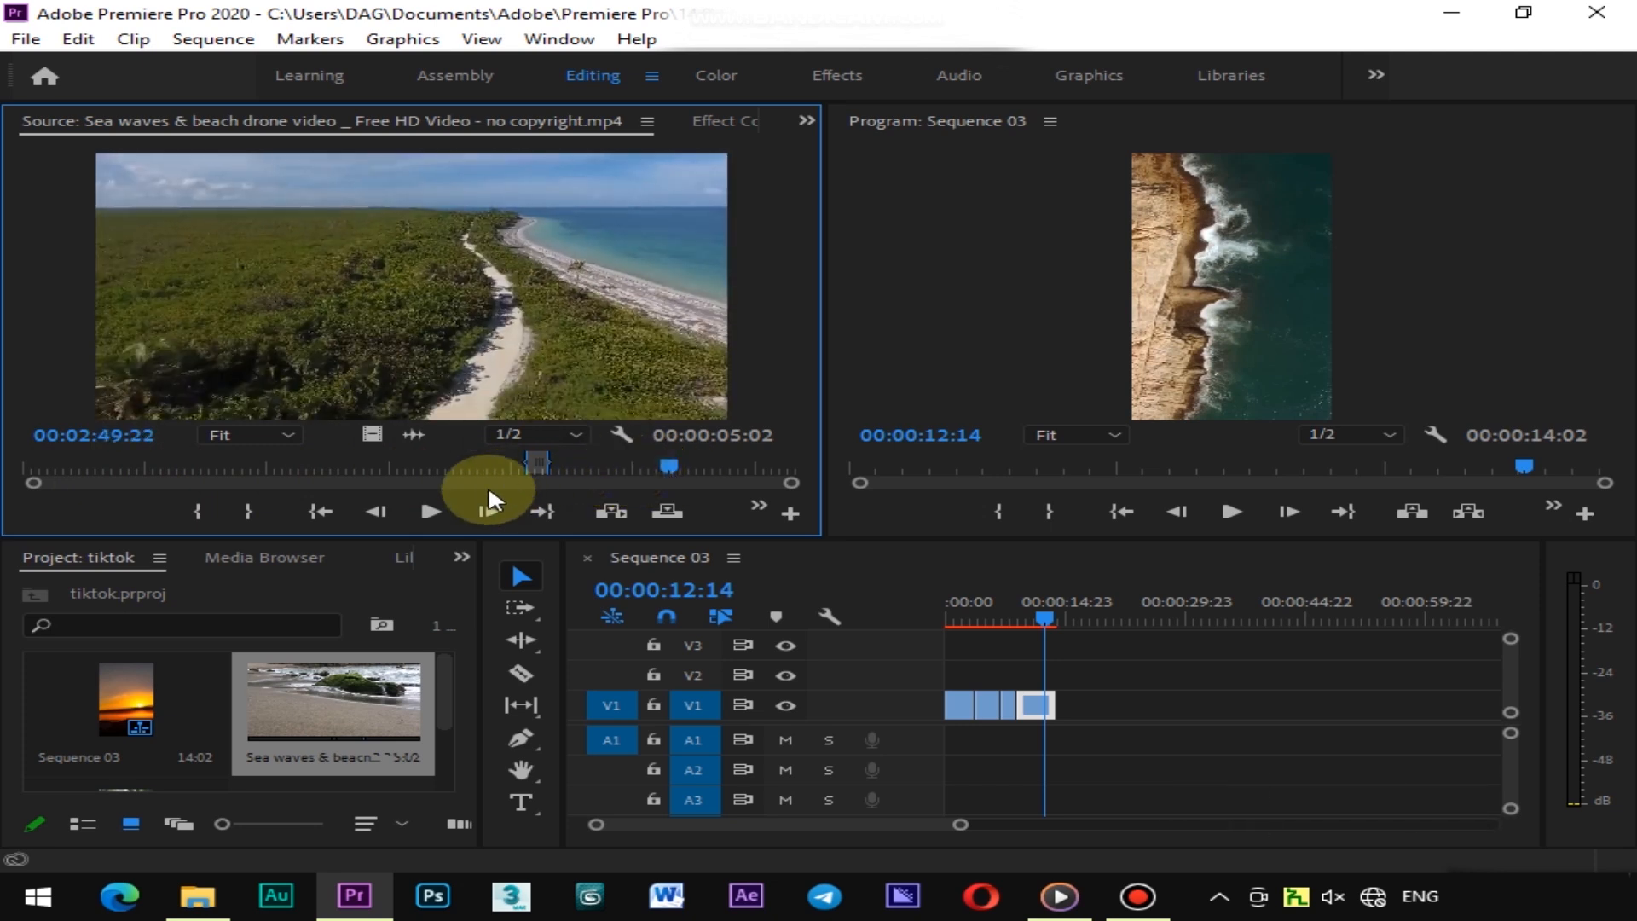
click(201, 513)
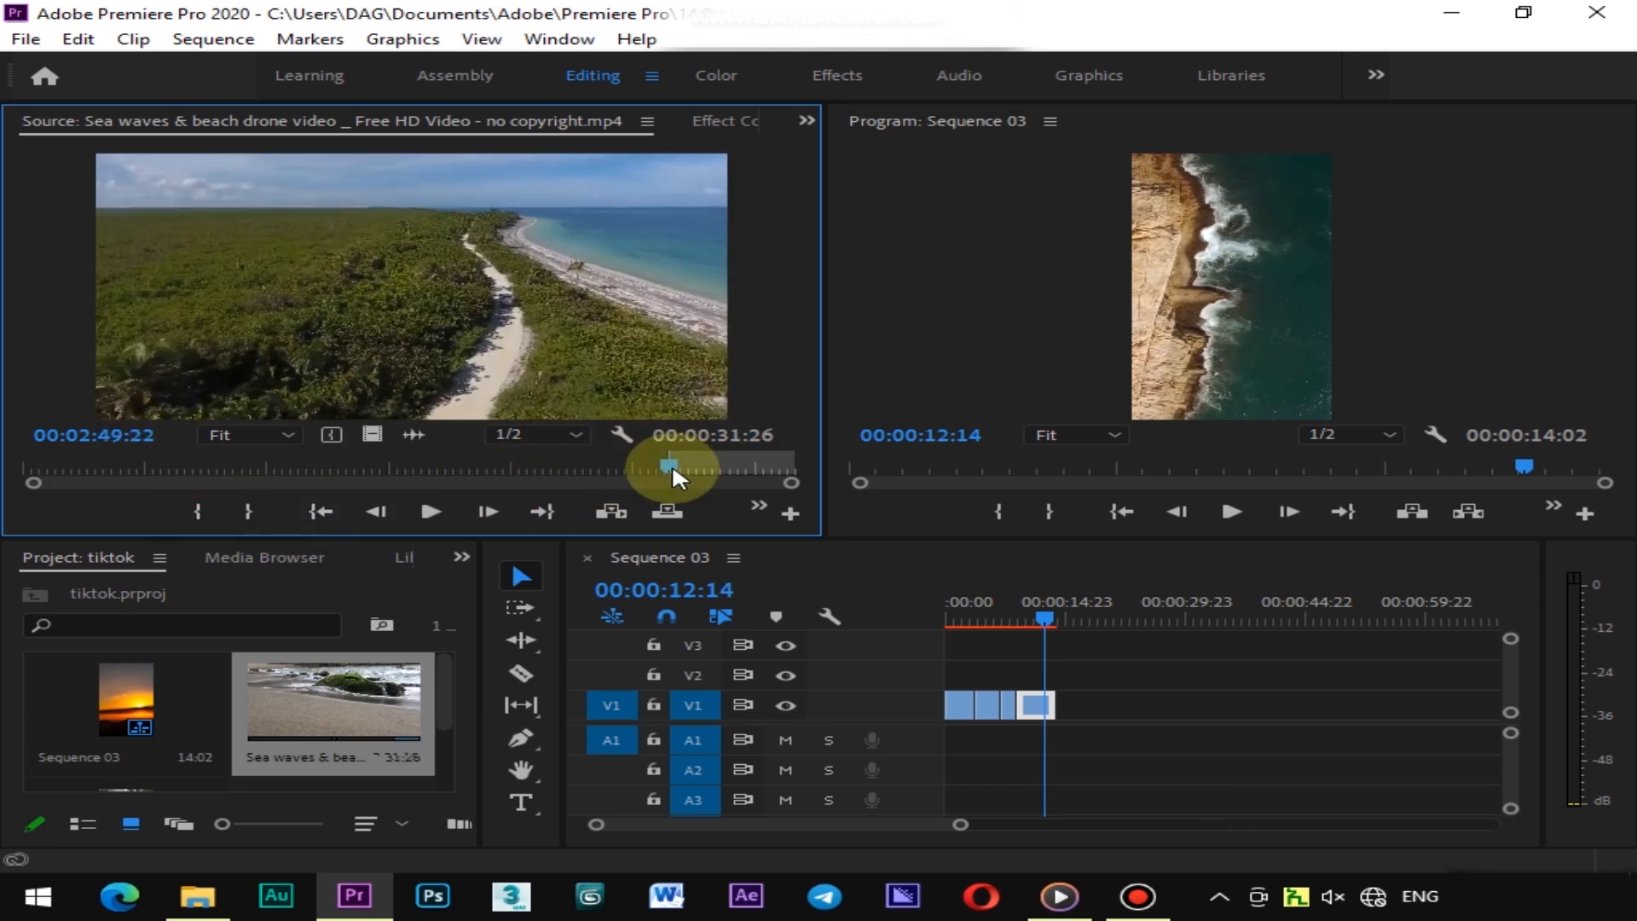
drag(670, 463, 688, 463)
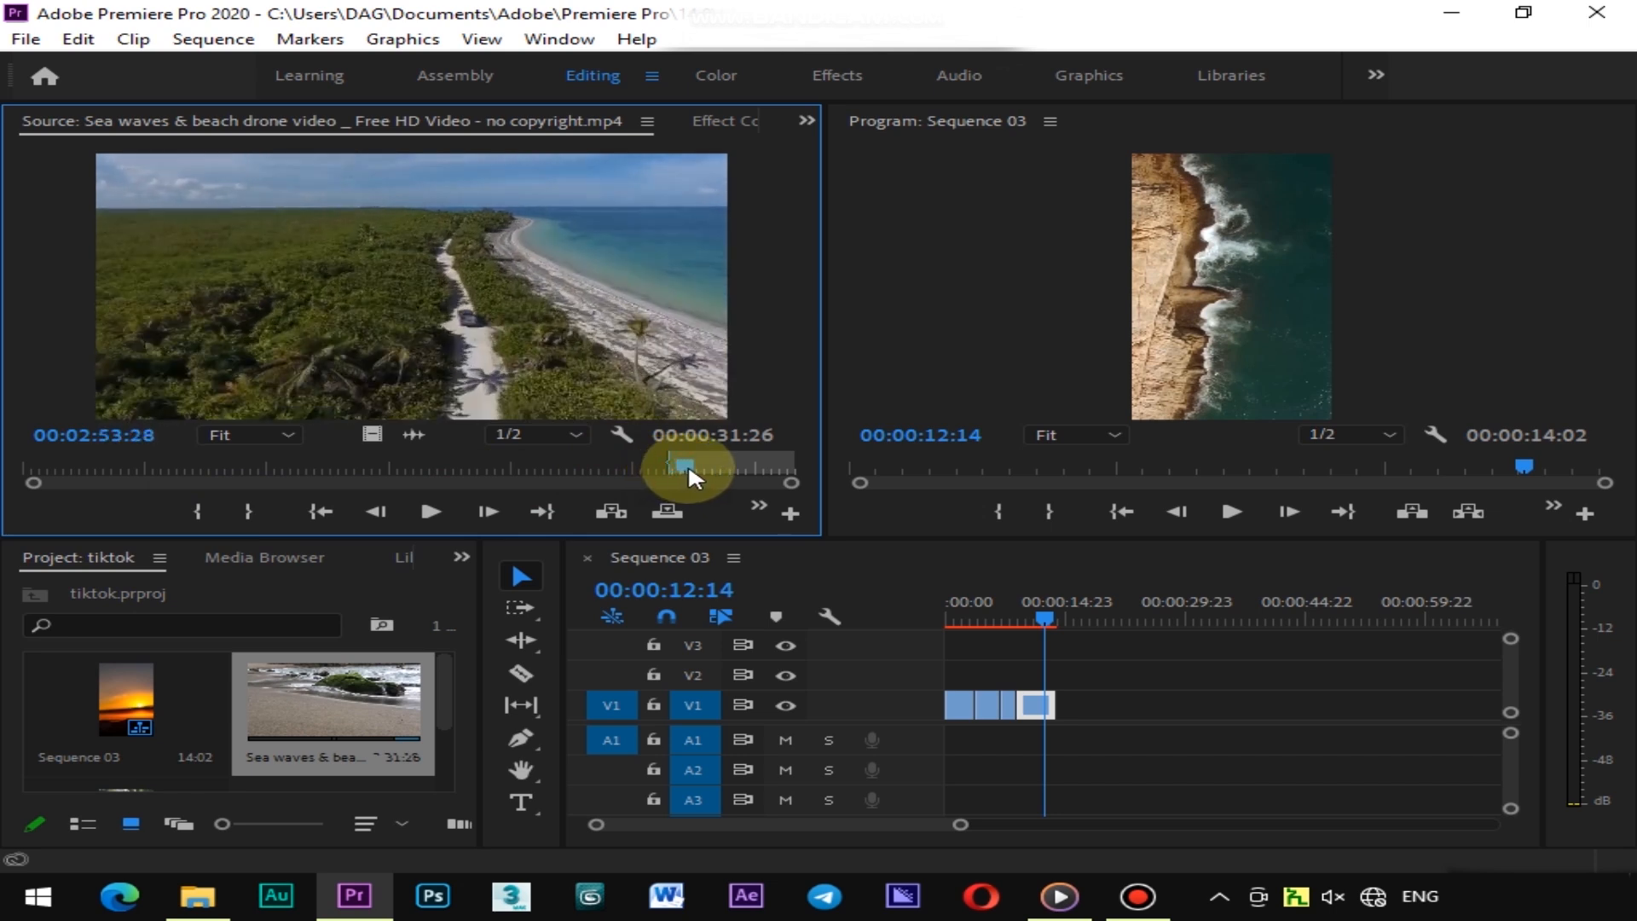
click(248, 527)
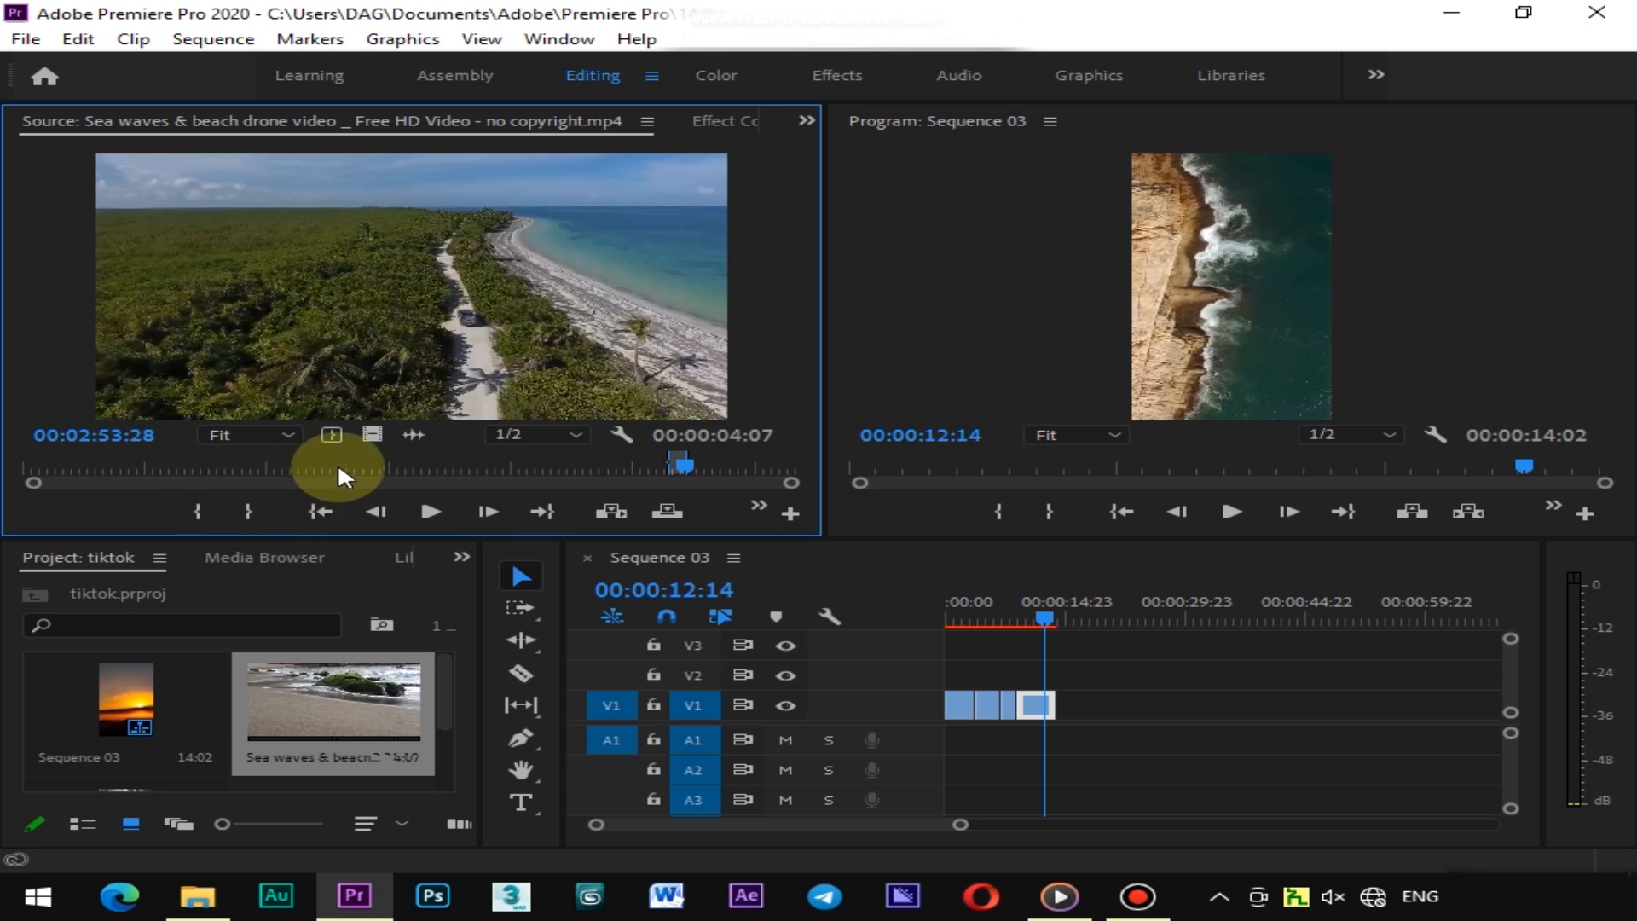
Add the new segment's video only to the end of the sequence and paste the previous clip's Motion settings onto it
drag(373, 433, 1070, 701)
drag(1044, 618, 1072, 619)
click(1034, 699)
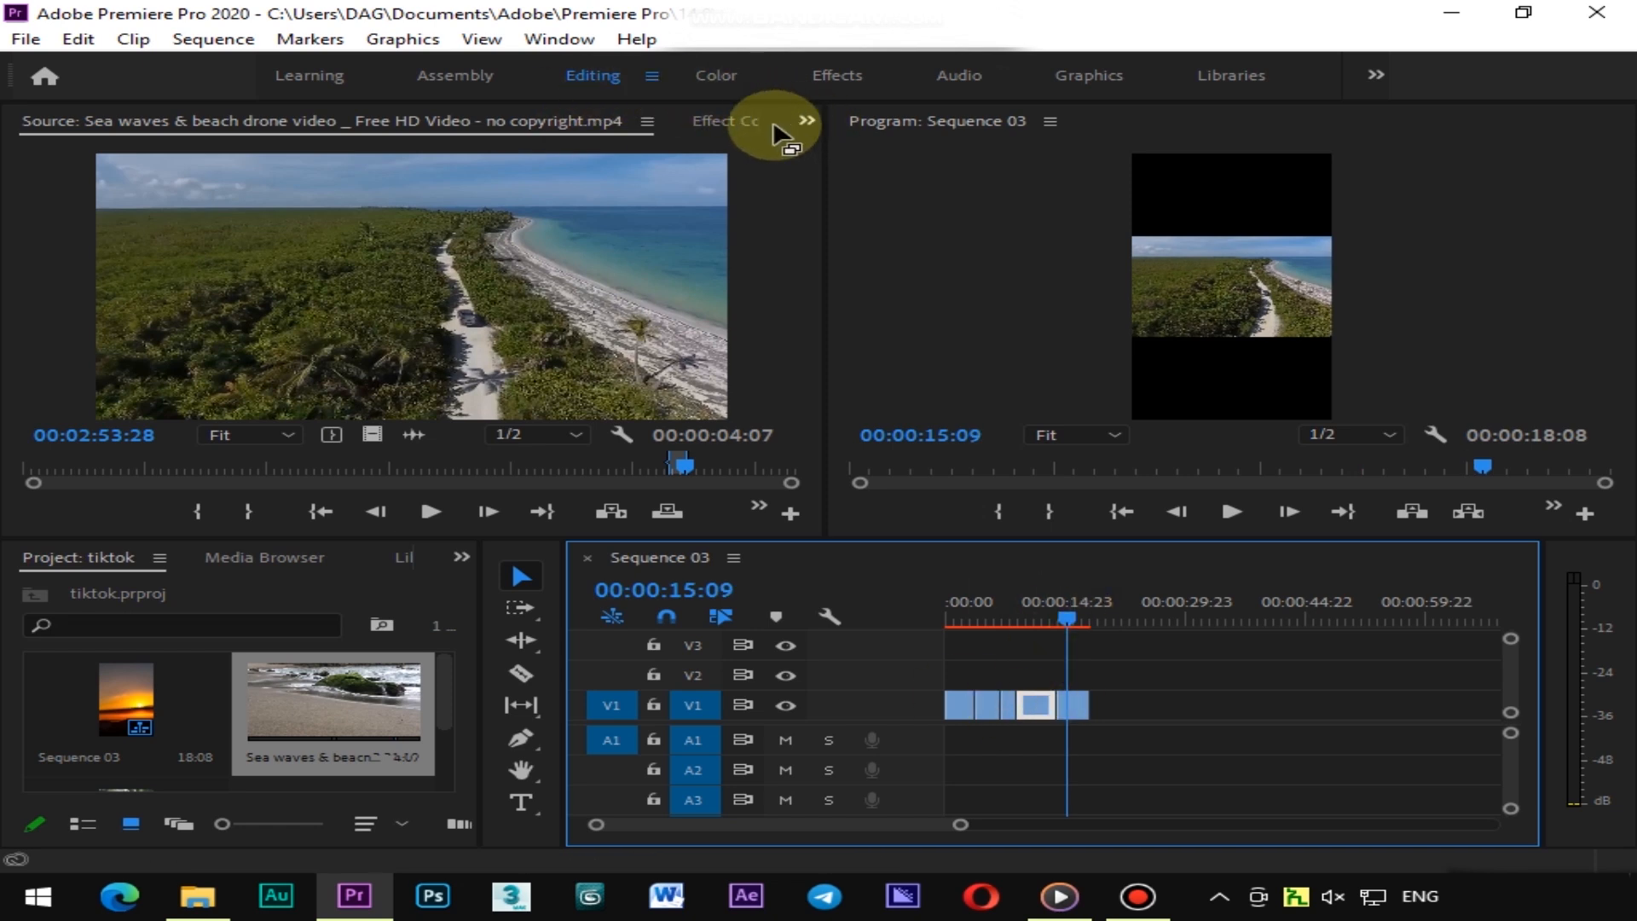
click(748, 121)
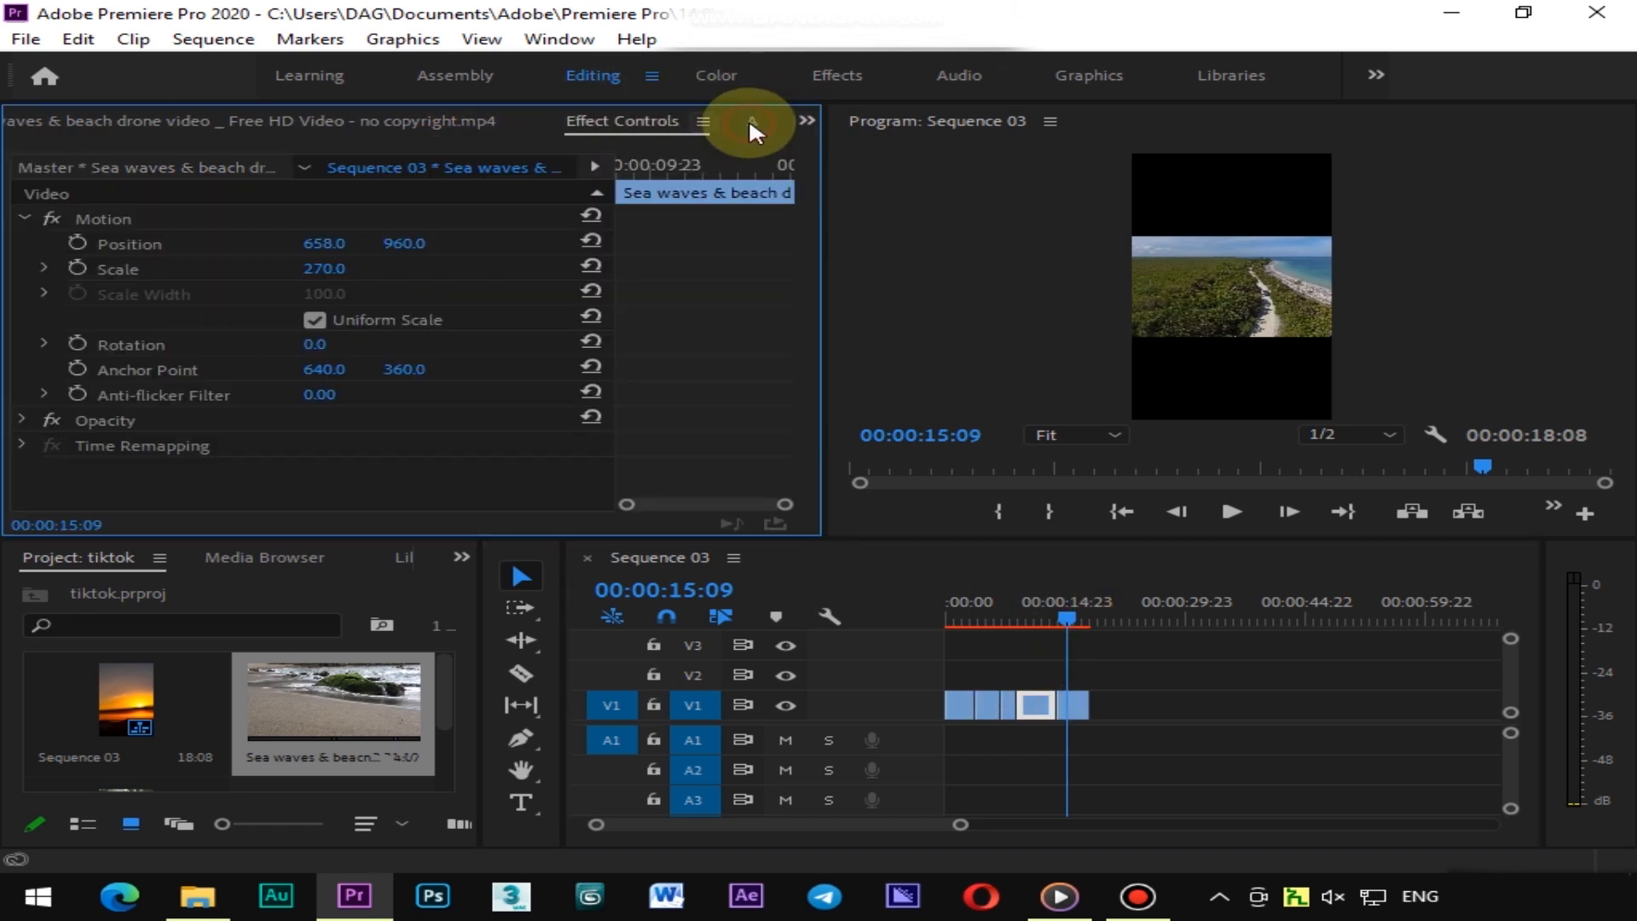
right_click(128, 220)
click(215, 362)
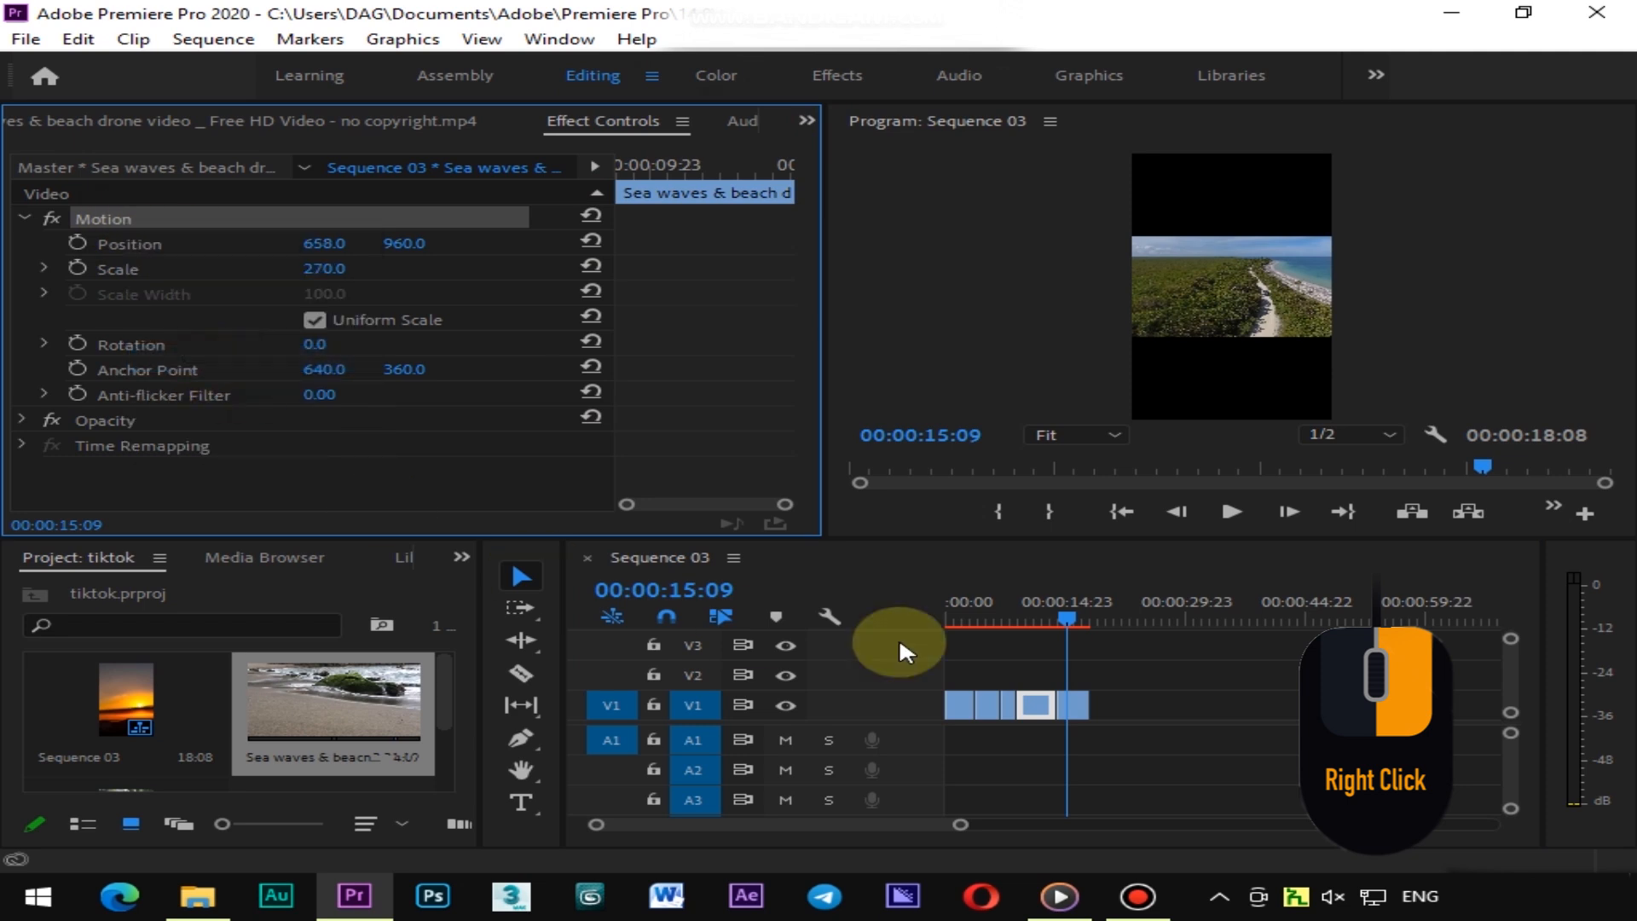
click(1076, 712)
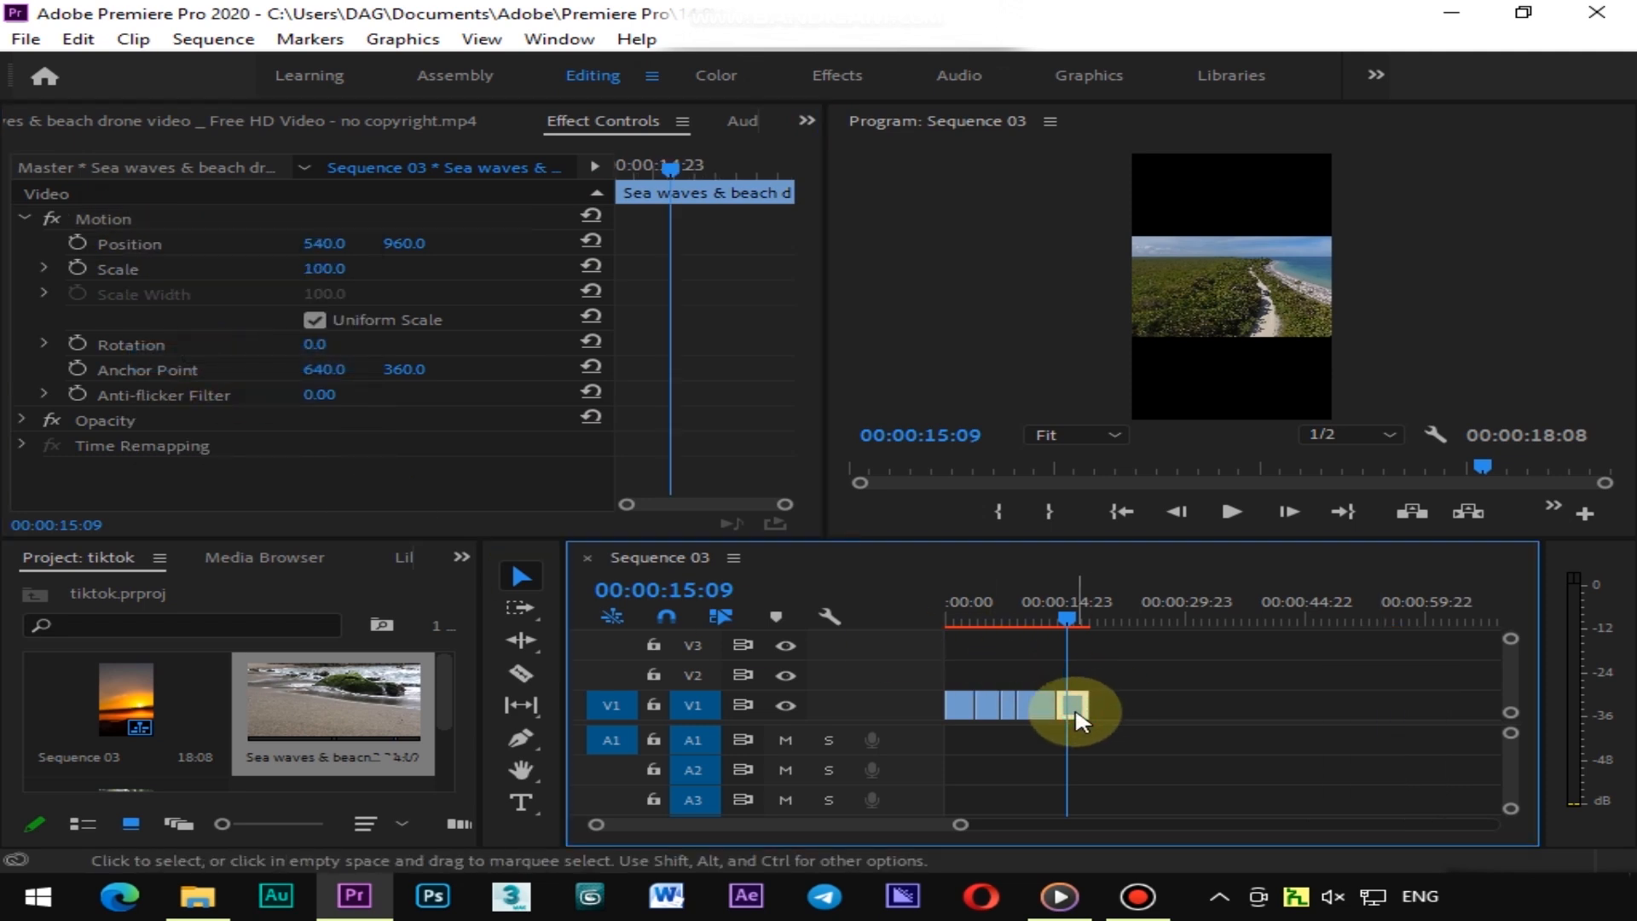
click(106, 262)
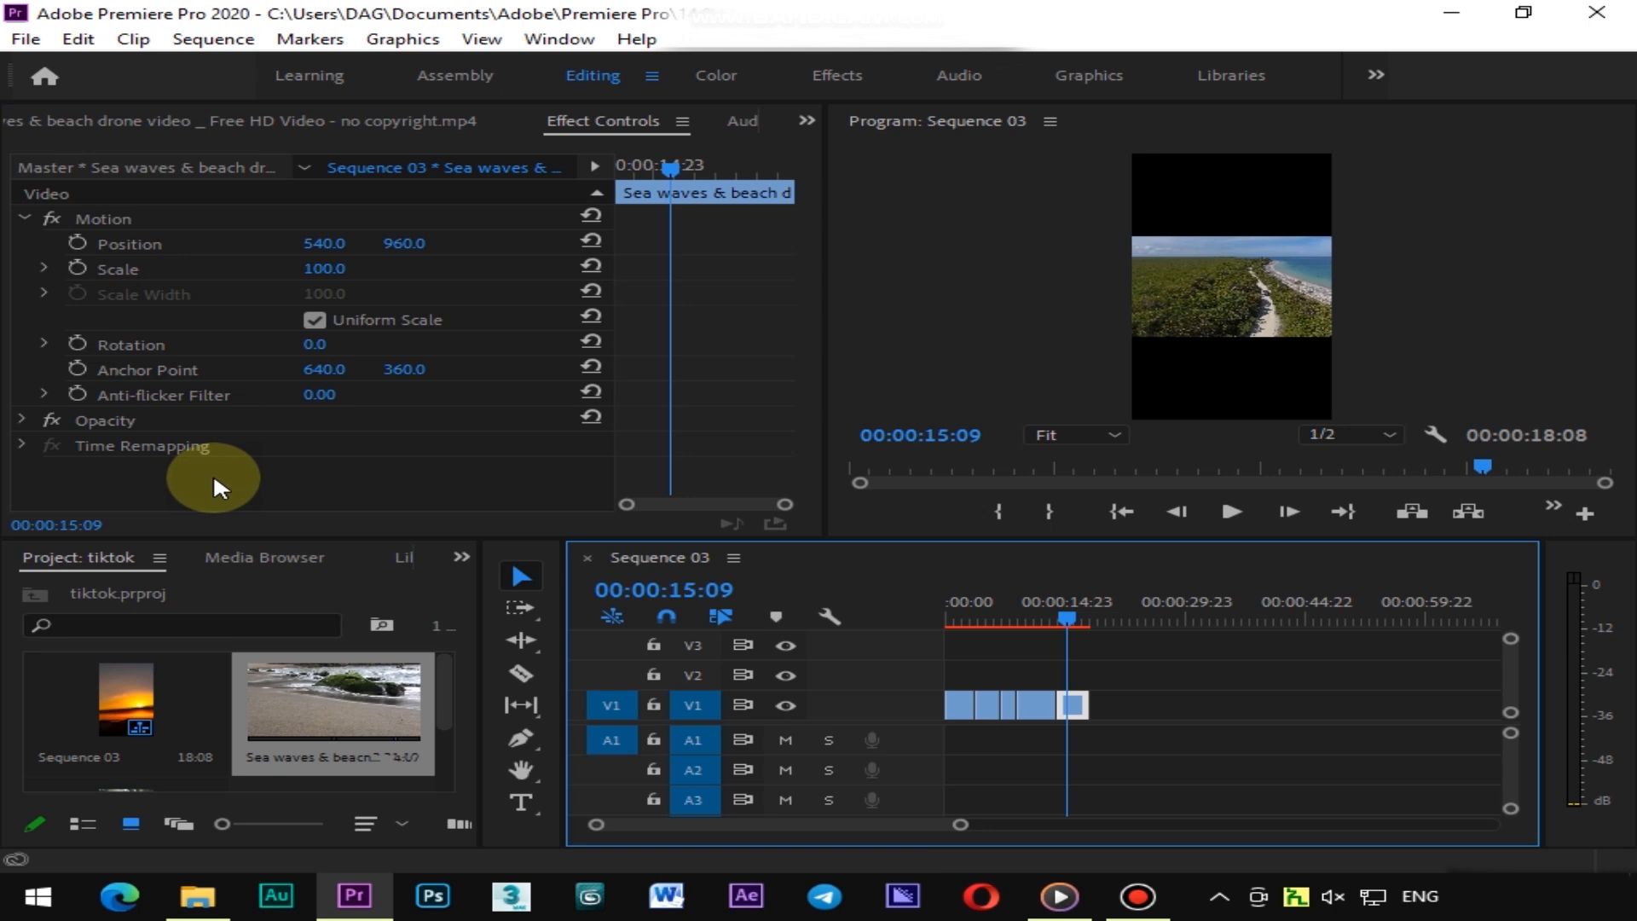
right_click(108, 219)
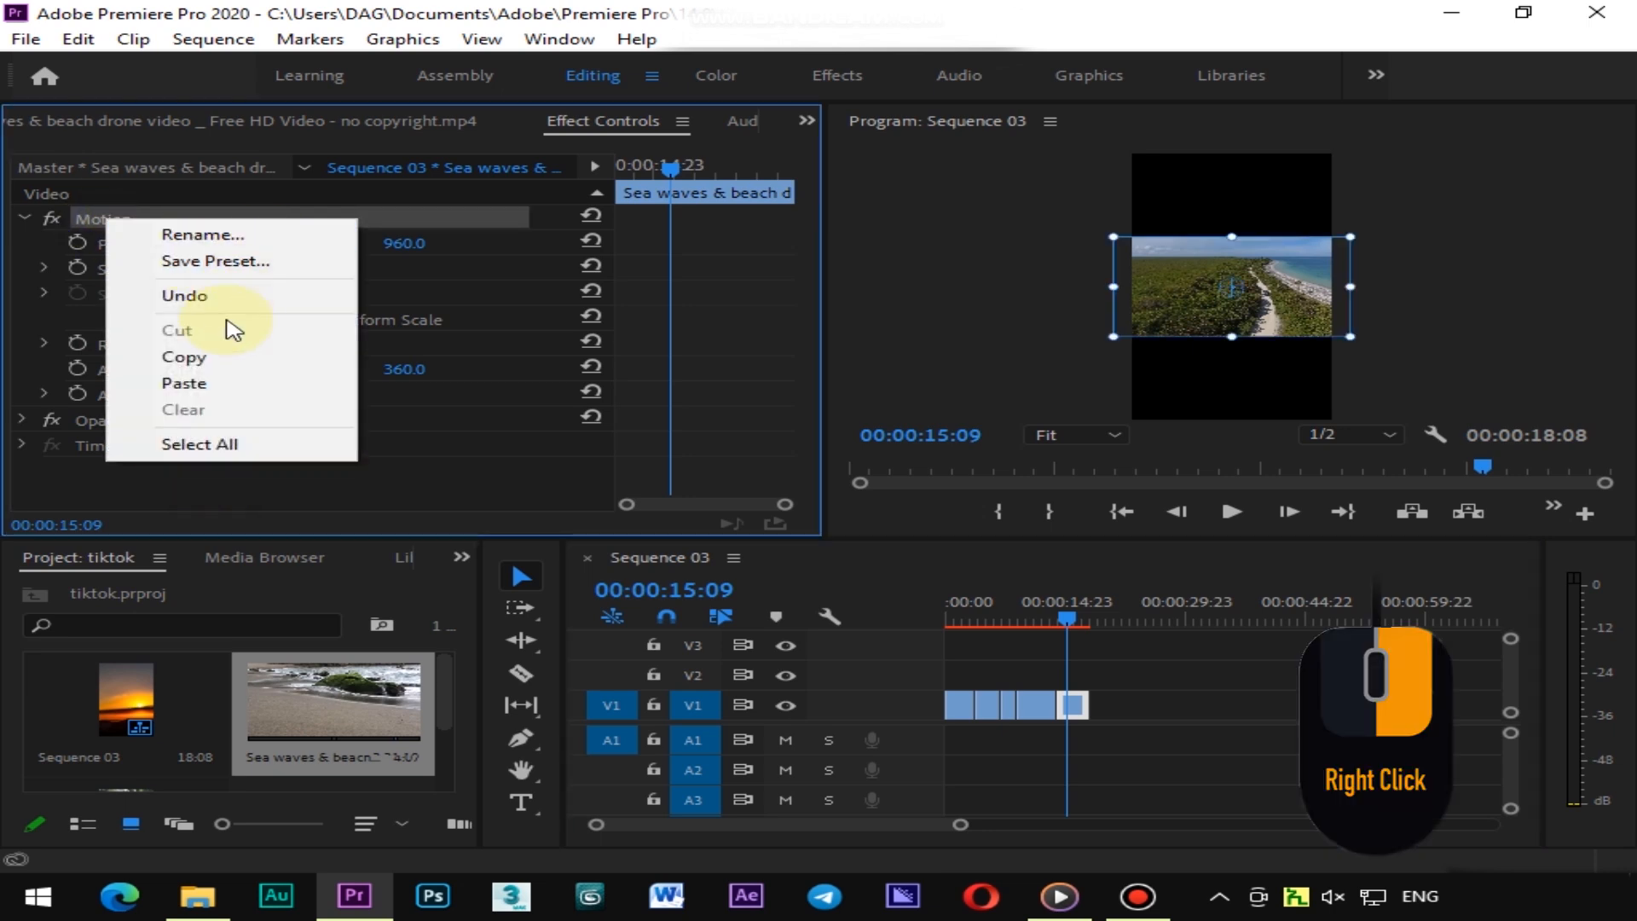
click(207, 382)
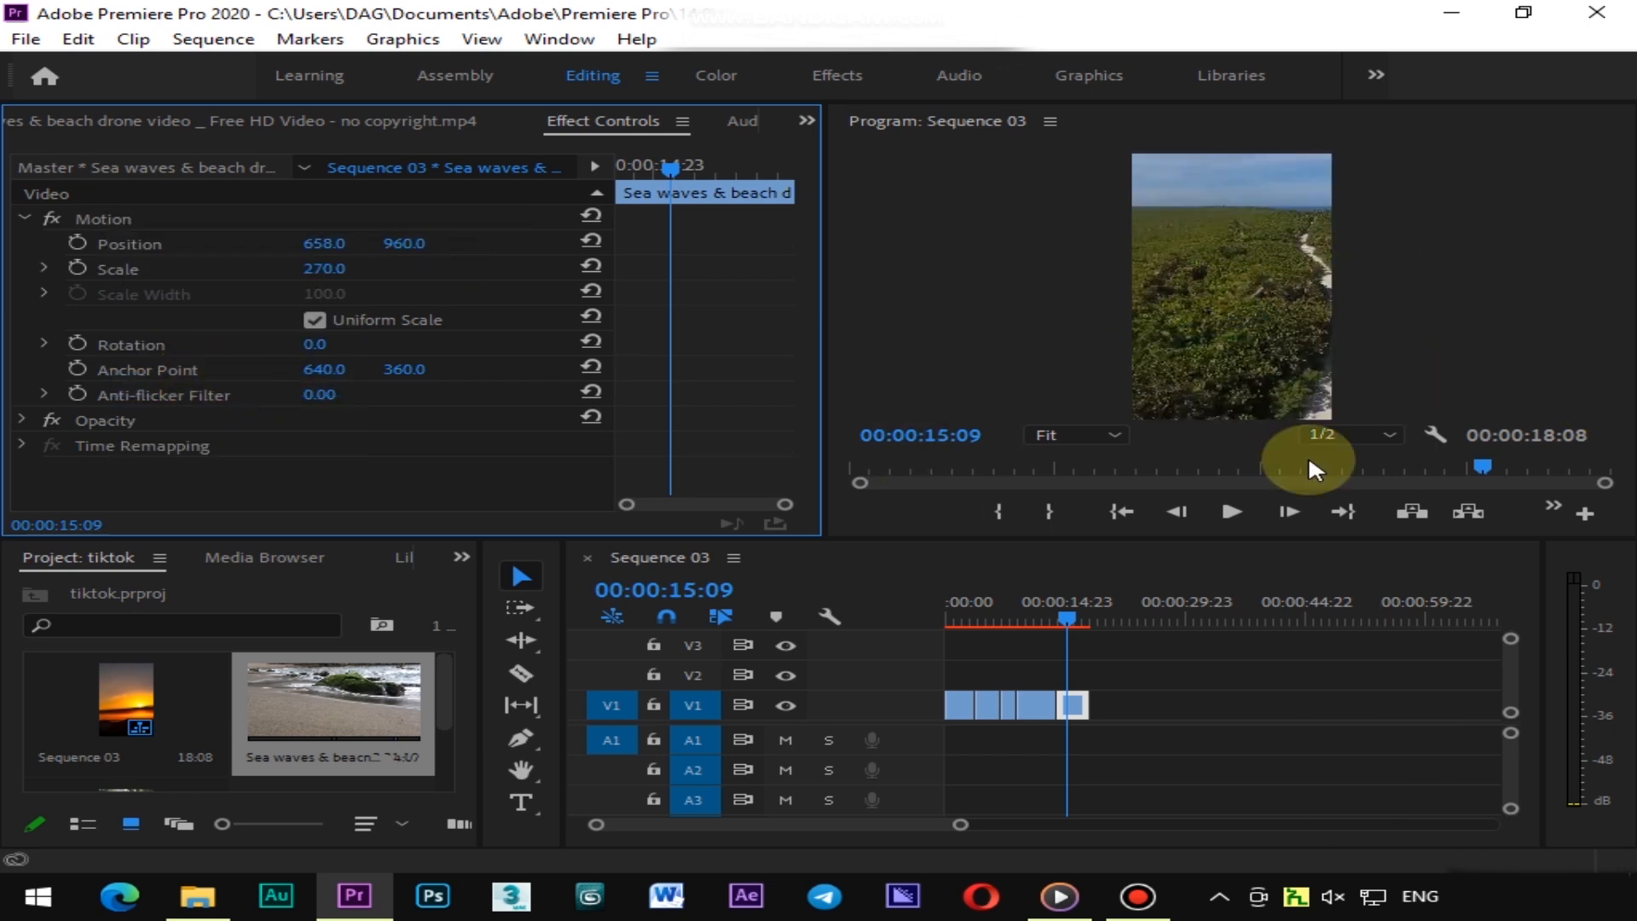
Set the last clip's horizontal position to 233
drag(1074, 615, 1081, 609)
mouse_move(329, 244)
mouse_down()
mouse_move(59, 245)
mouse_move(341, 246)
mouse_up()
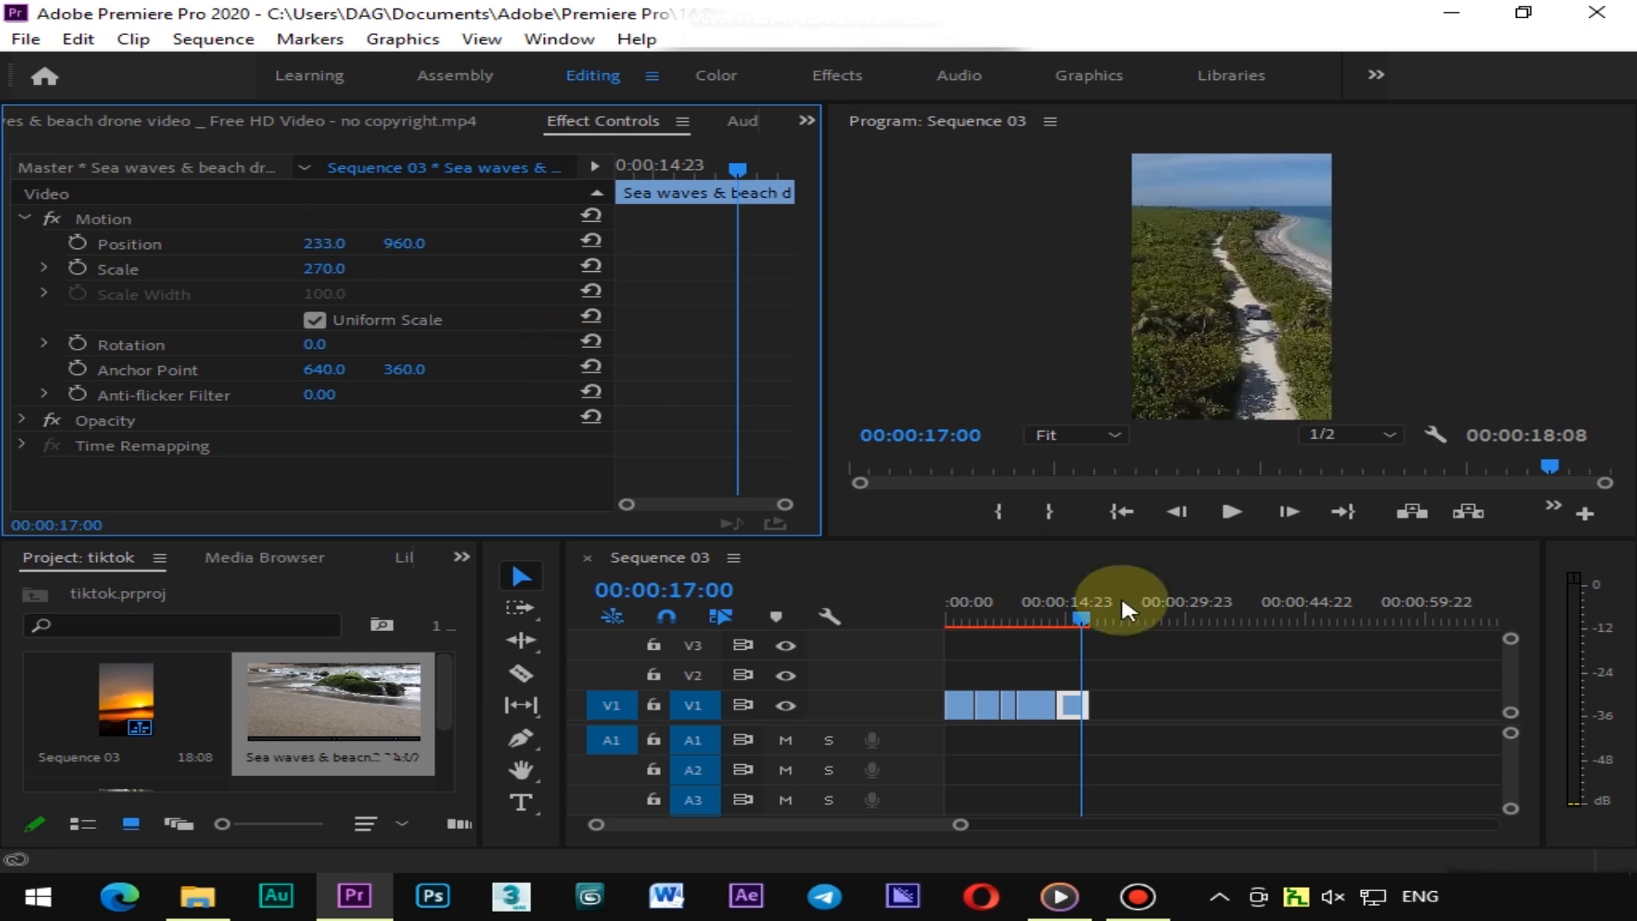
Add a new text layer at 00:00:00:14 of the sequence and move it slightly left in the frame
drag(1076, 612, 939, 602)
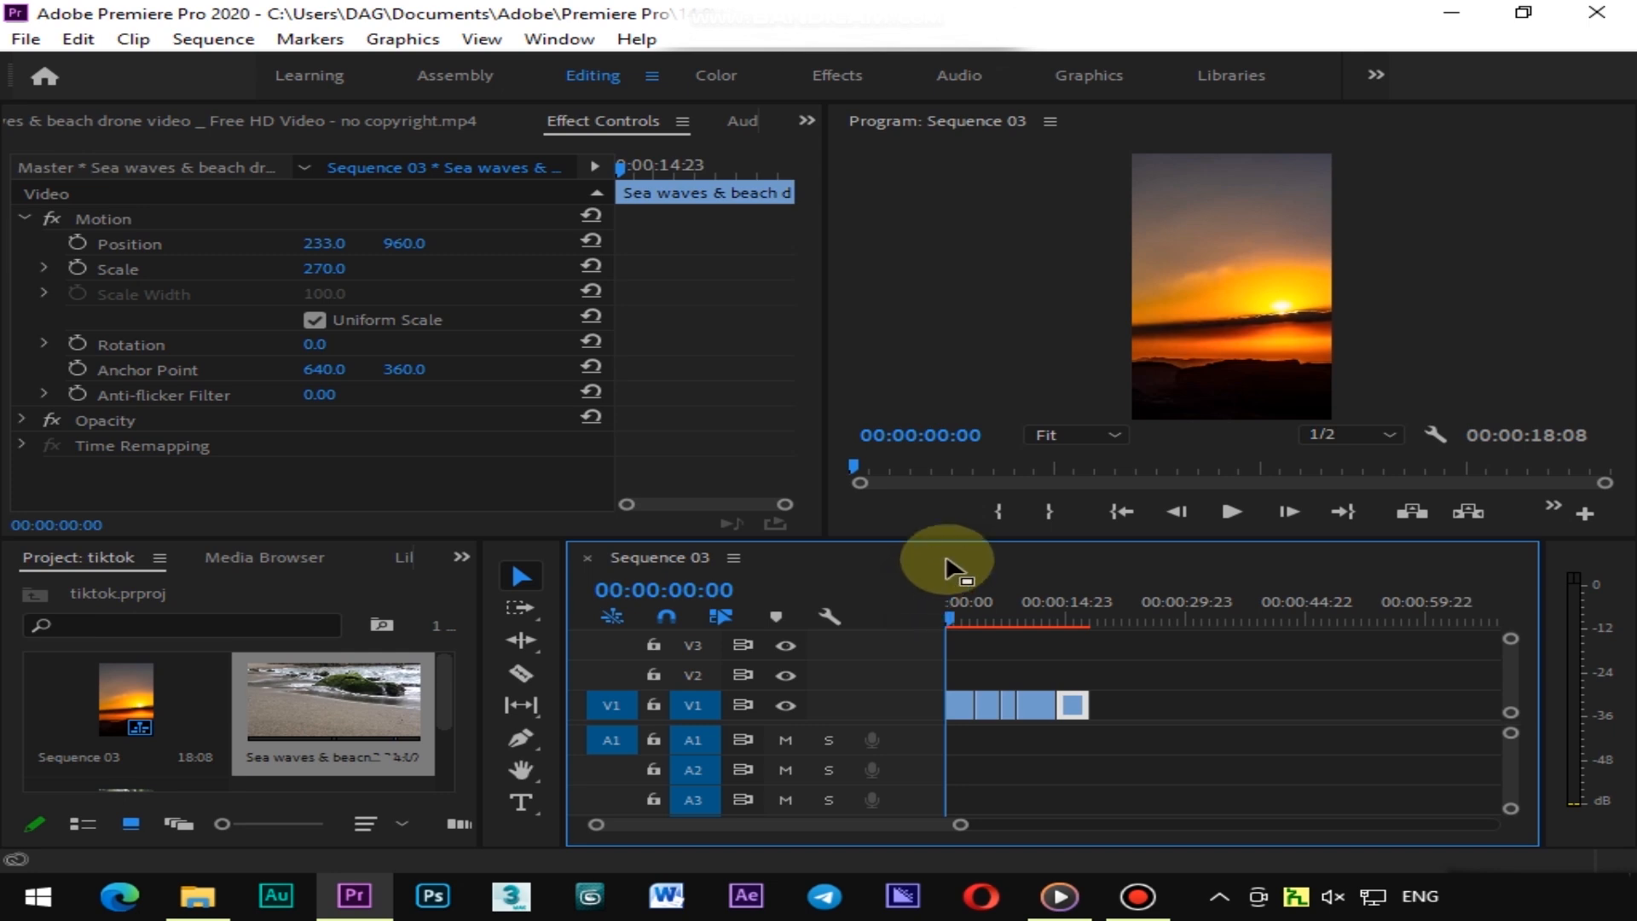
click(1184, 701)
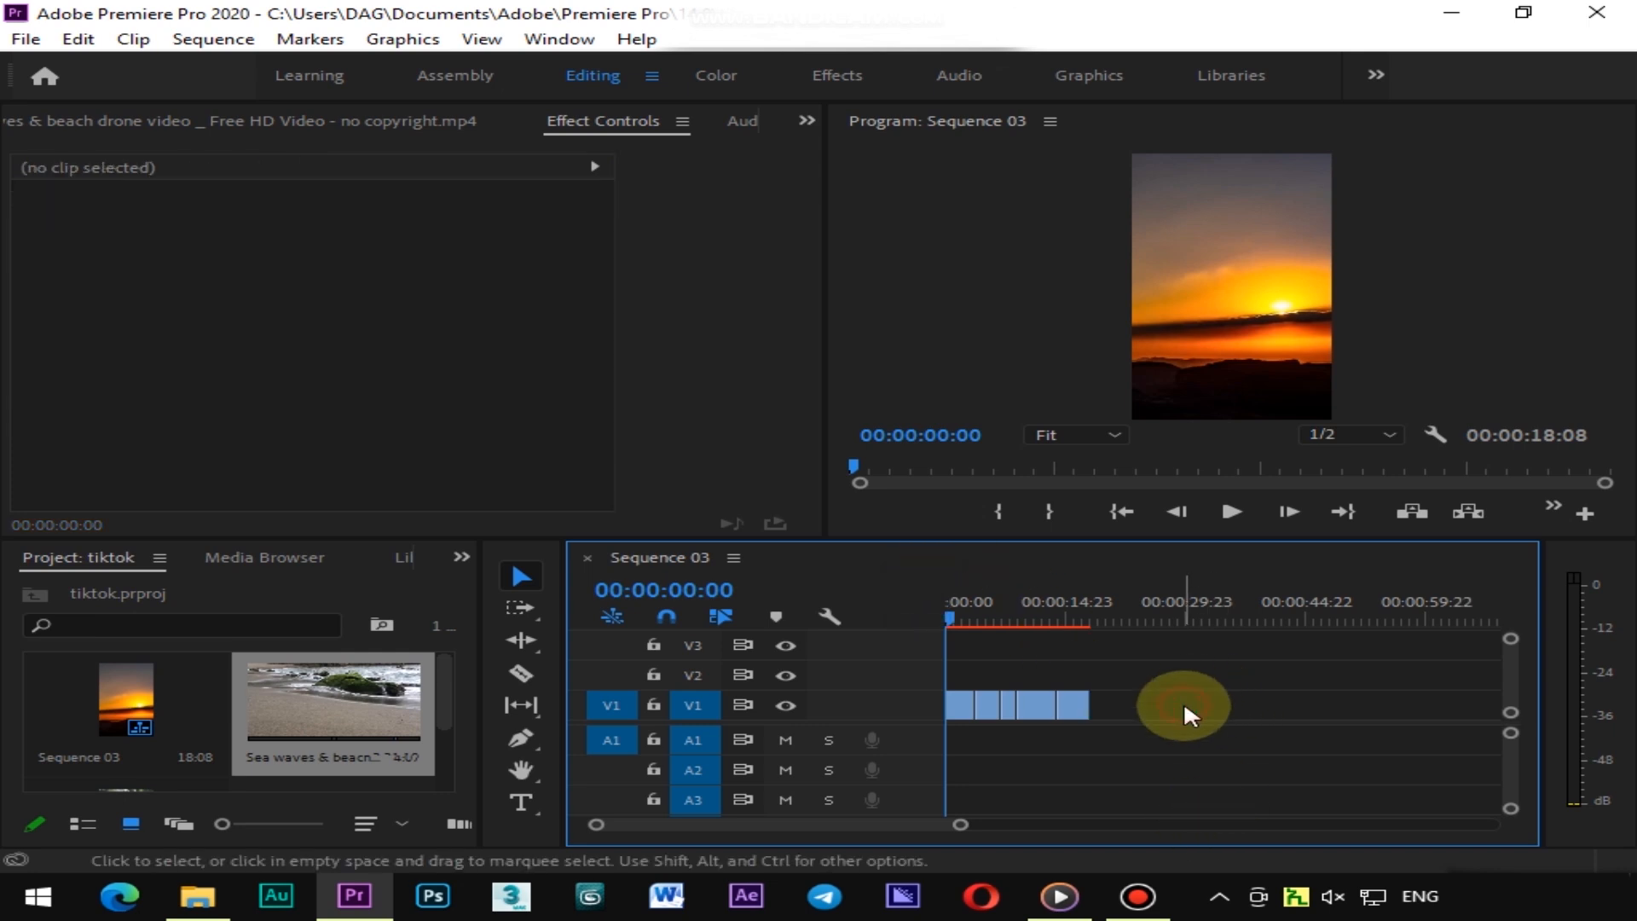
click(955, 602)
drag(959, 602, 955, 601)
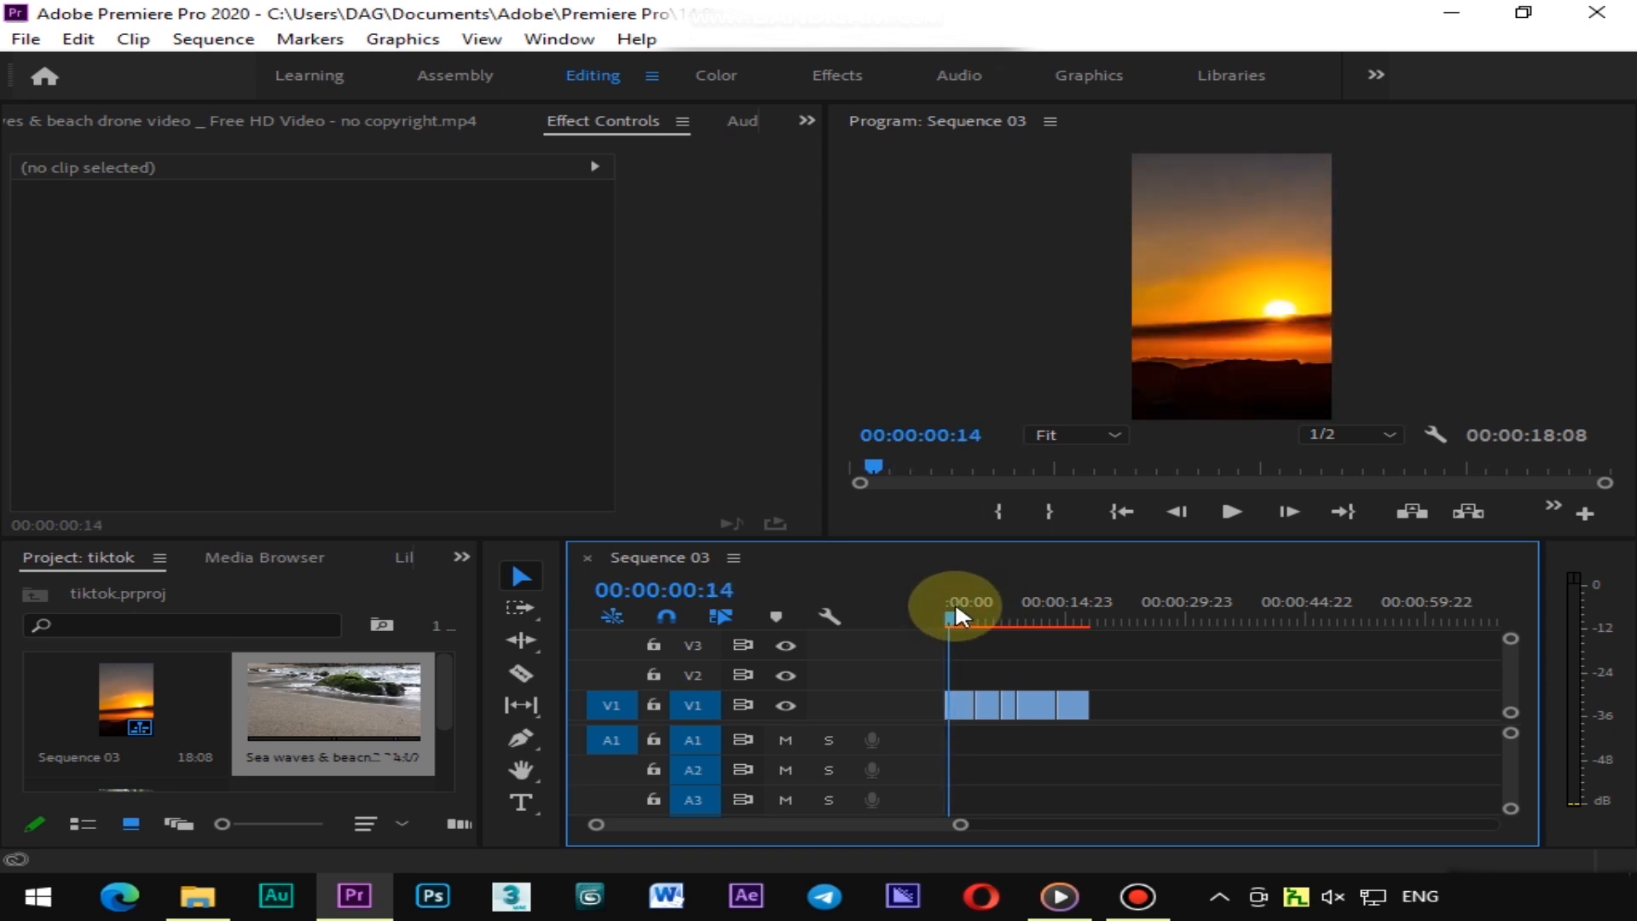
click(402, 40)
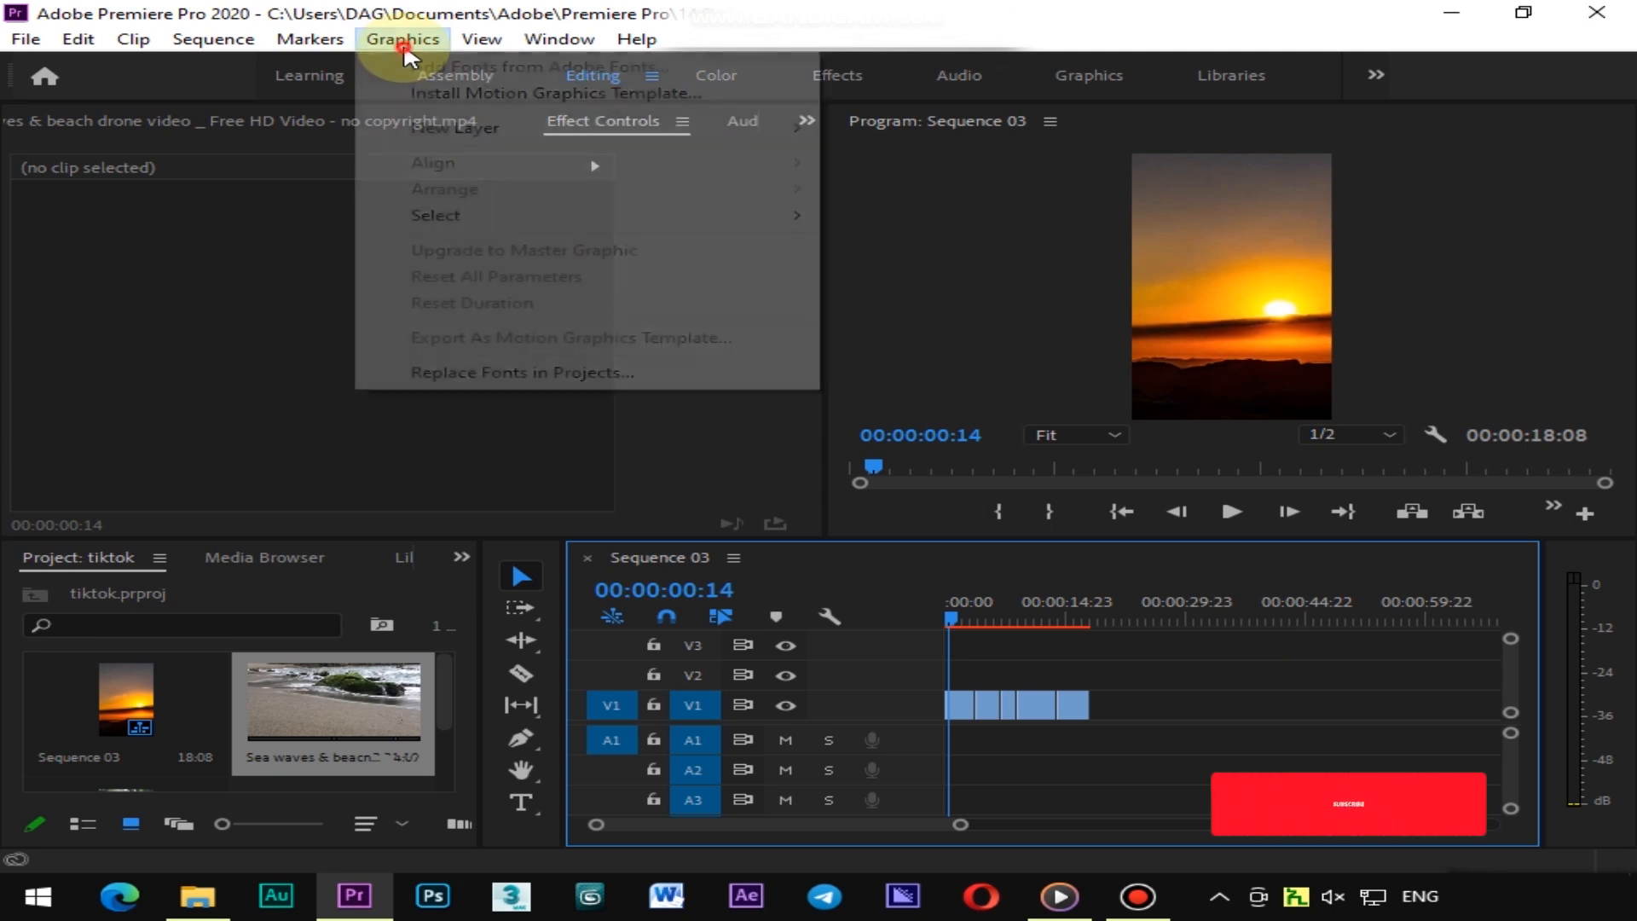
mouse_move(456, 136)
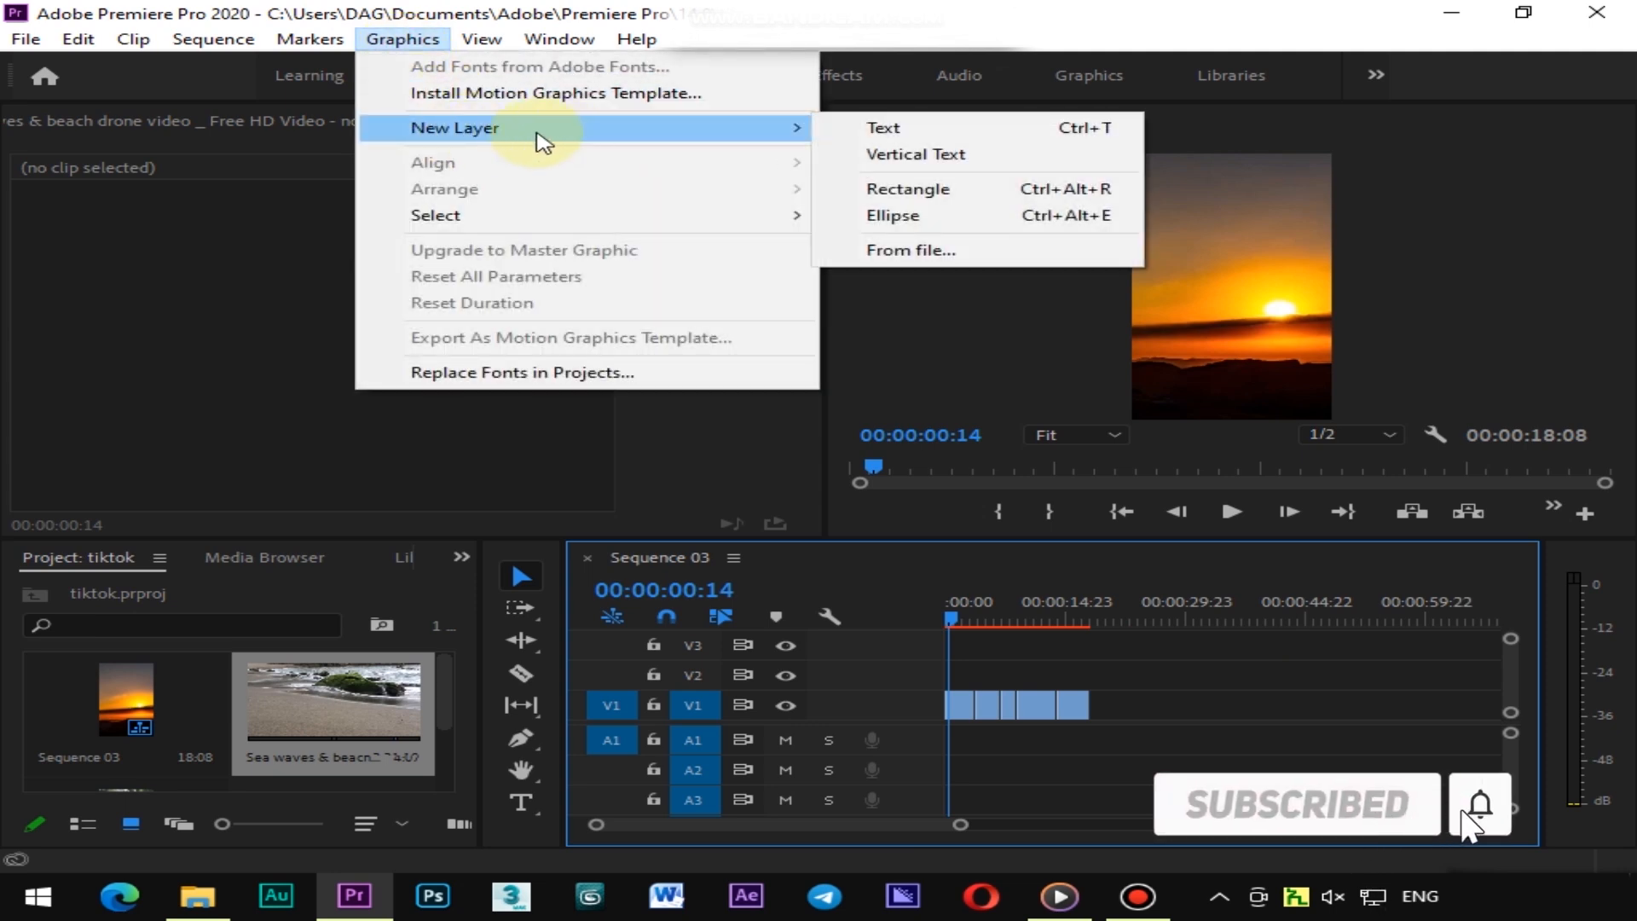
click(909, 130)
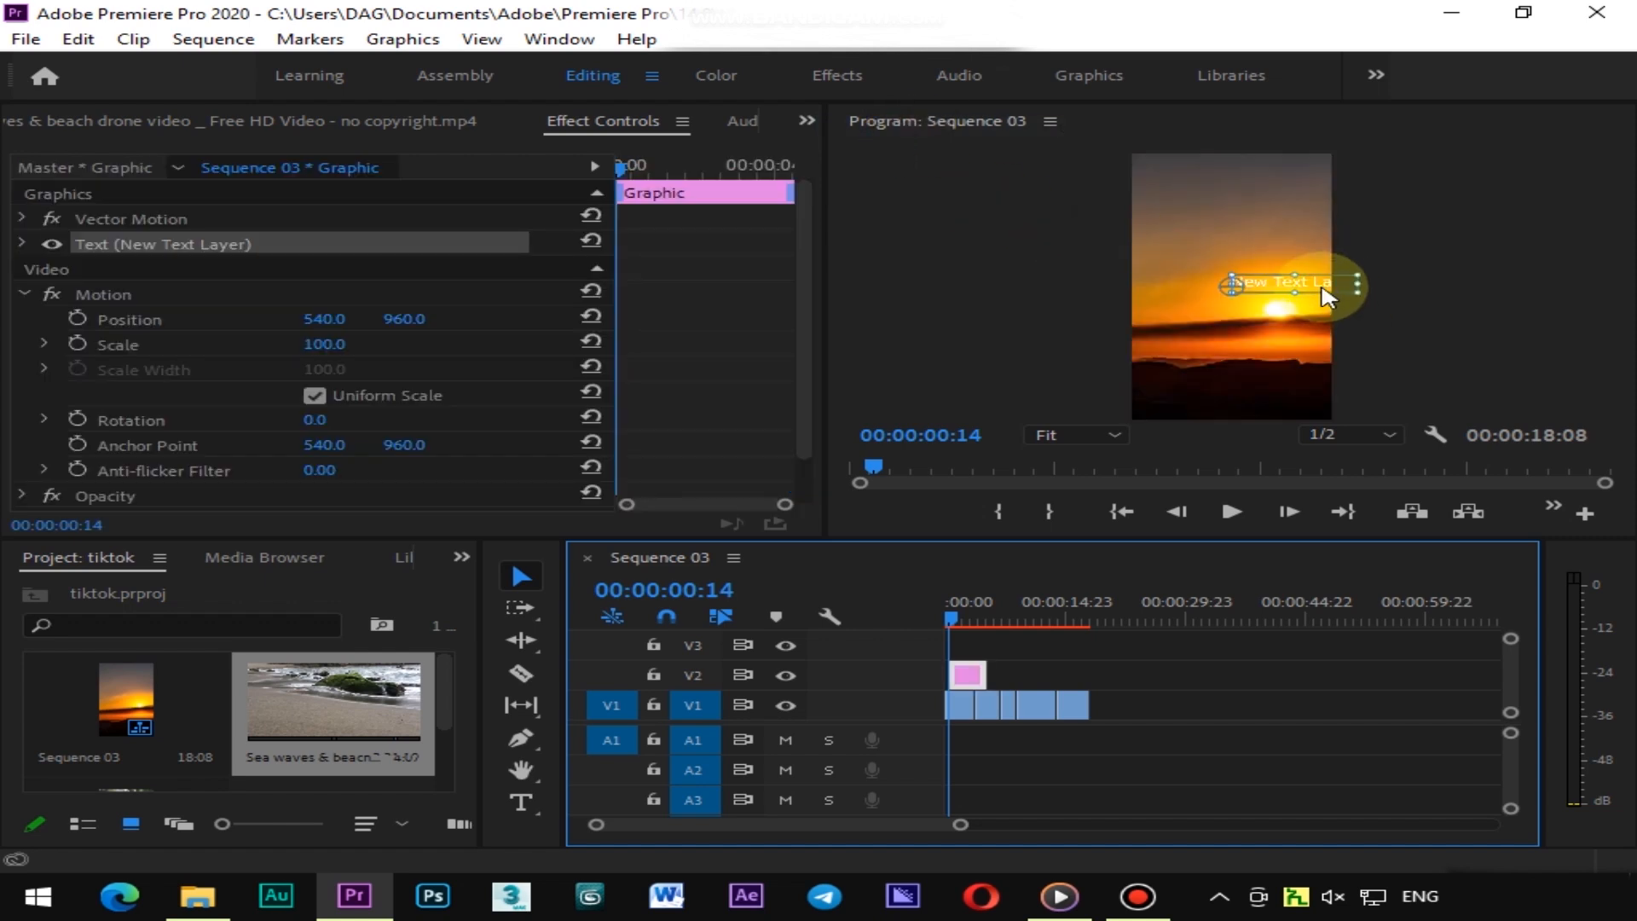
drag(1320, 292, 1264, 281)
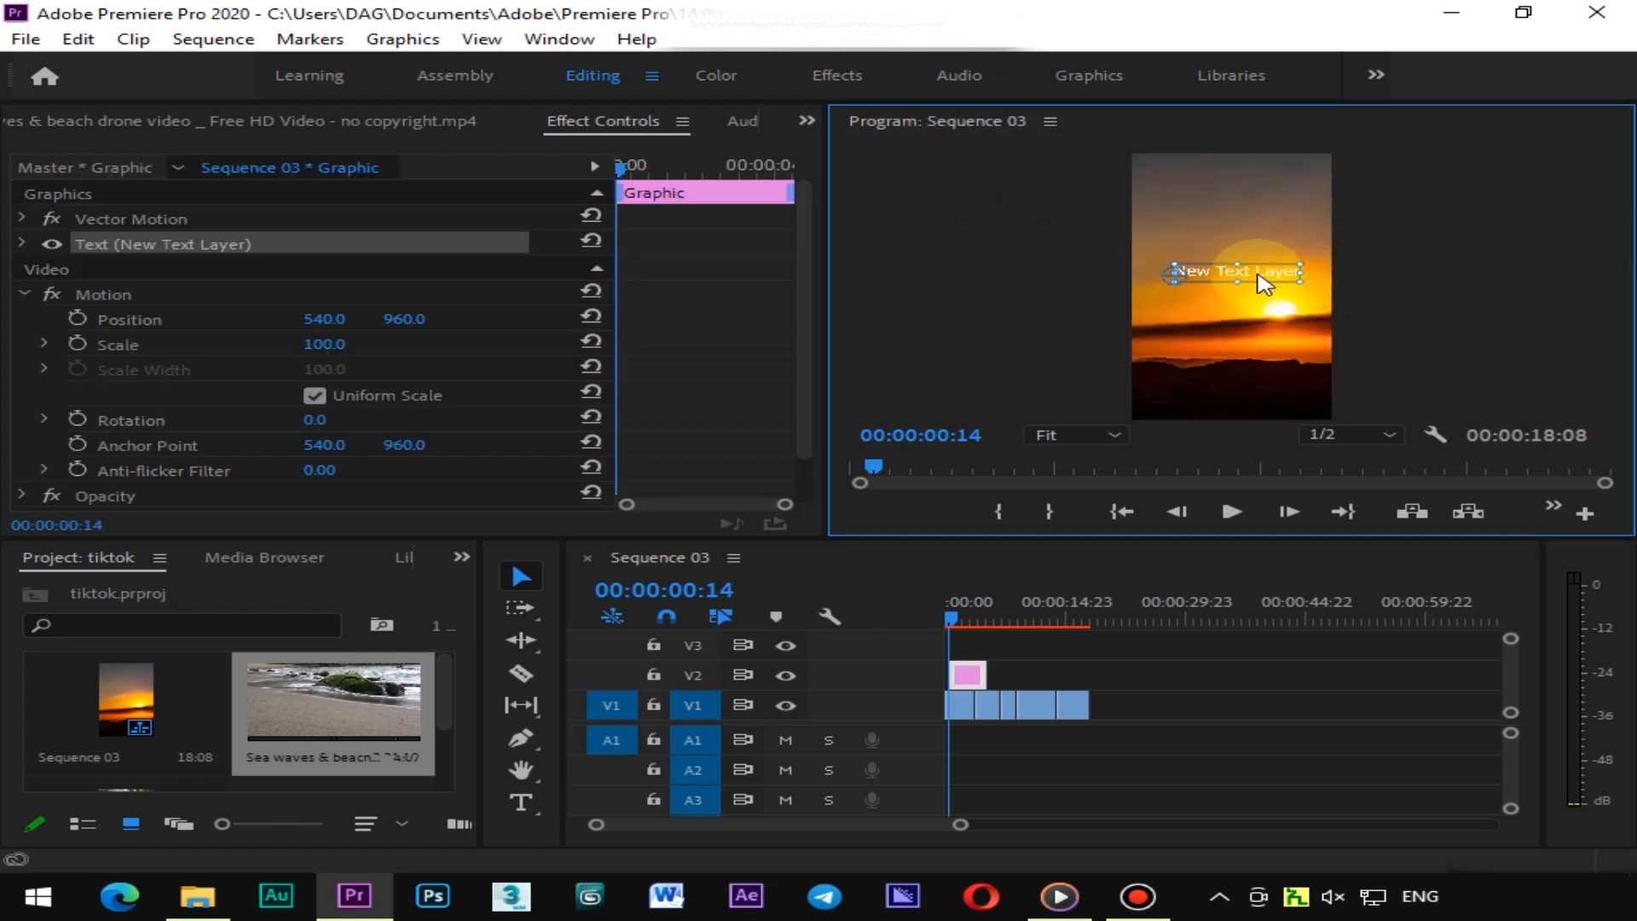
Edit the text layer so it reads Tiktok Video
double_click(1263, 271)
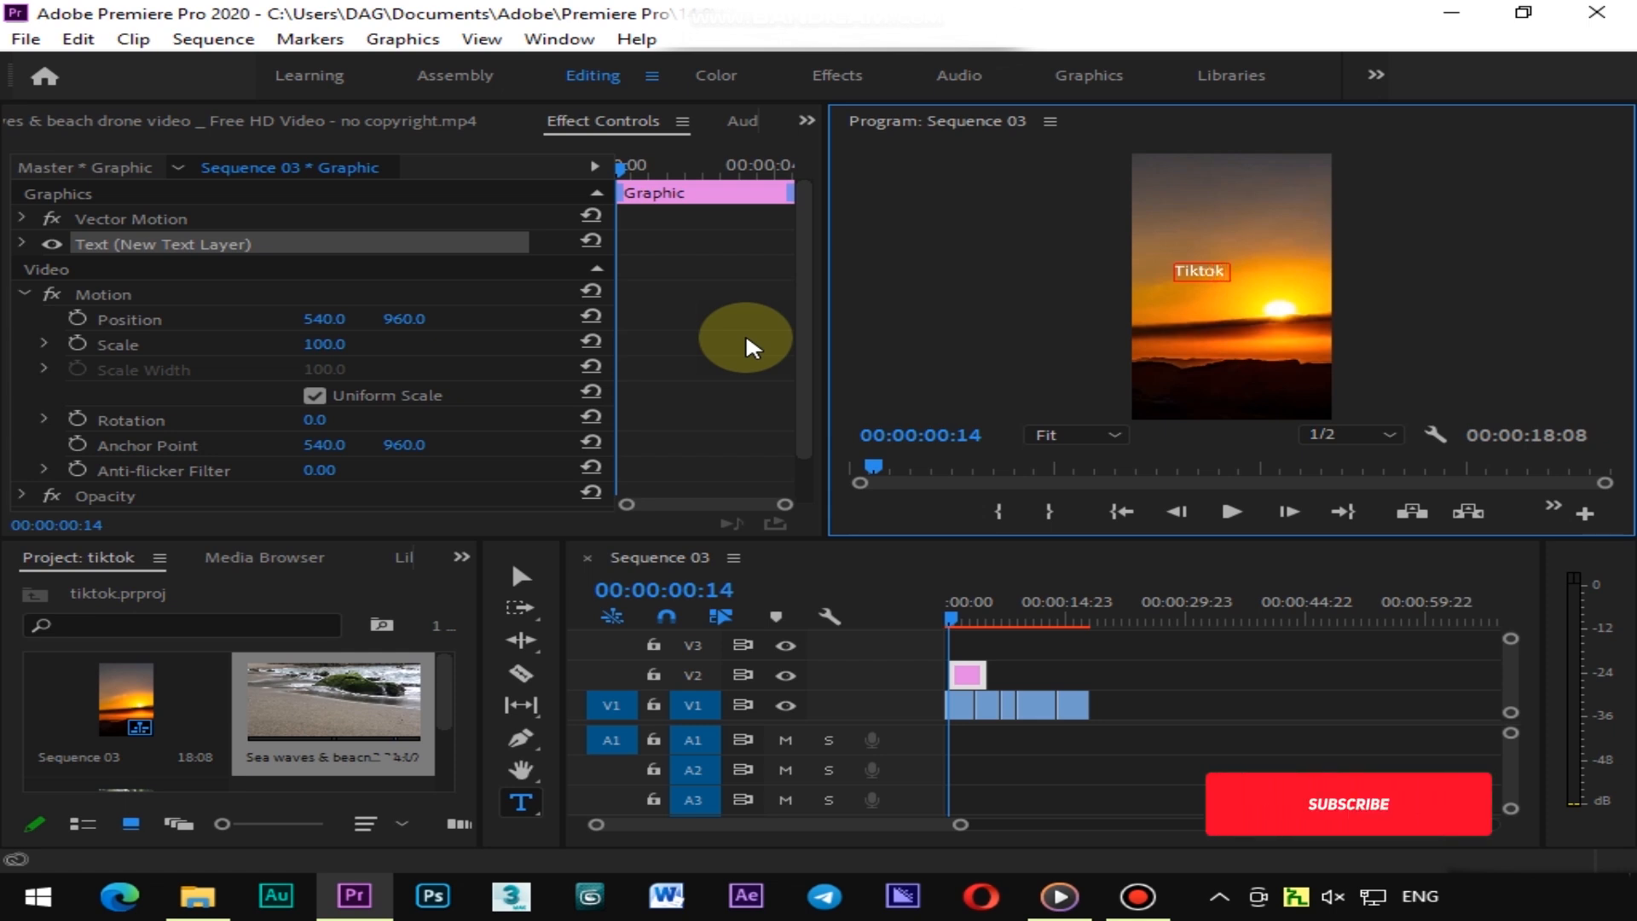
text(V)
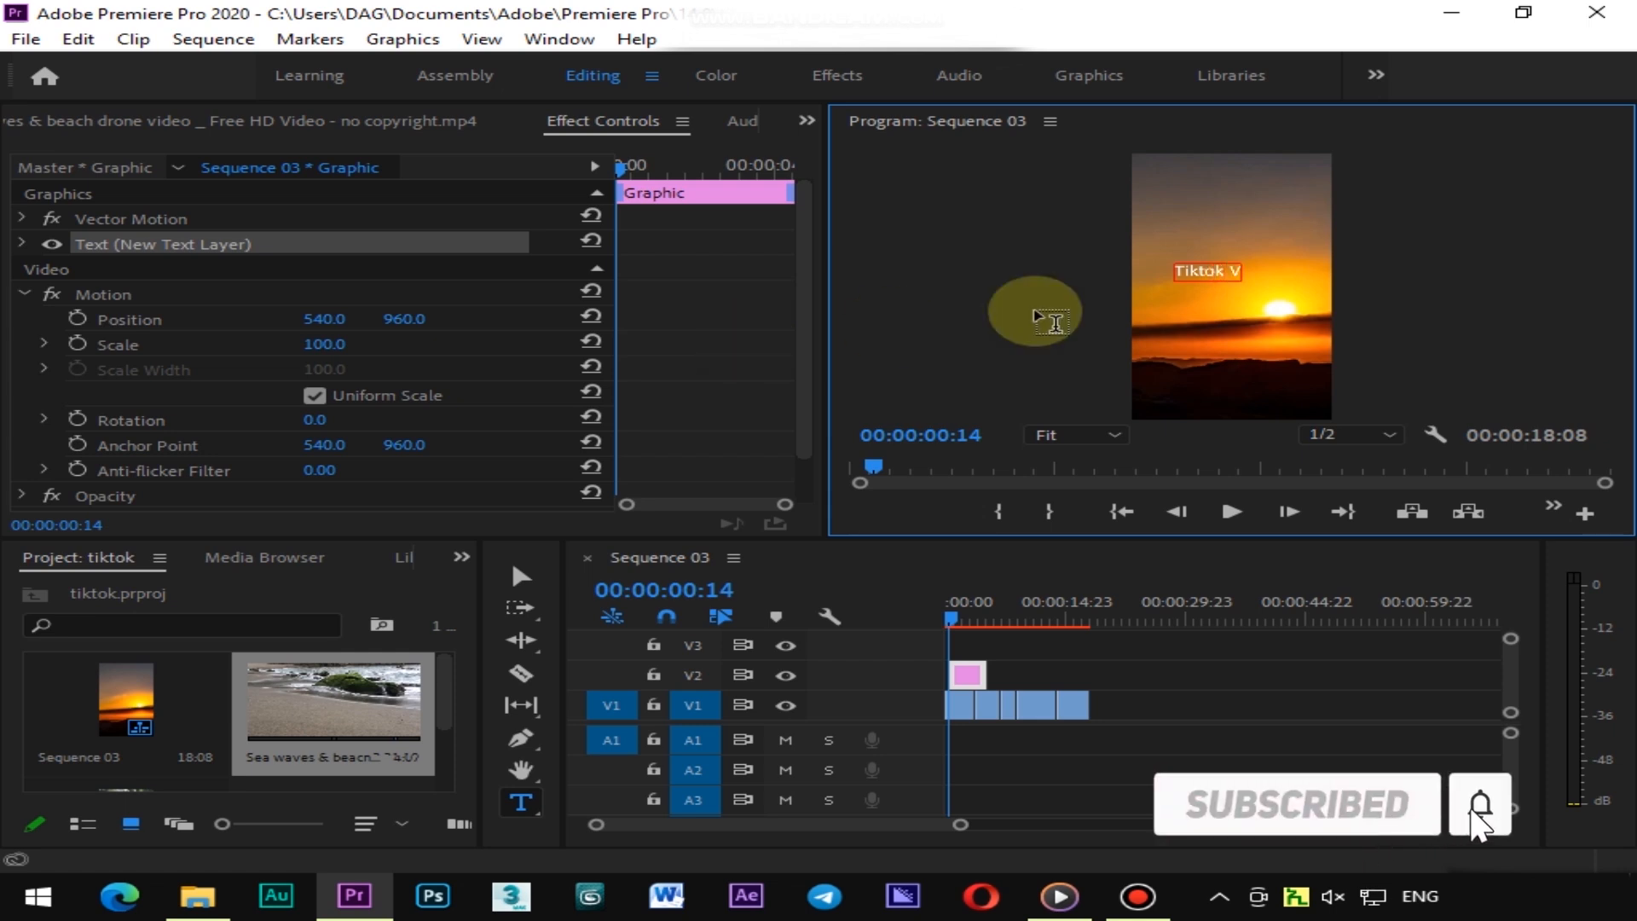
text(ide)
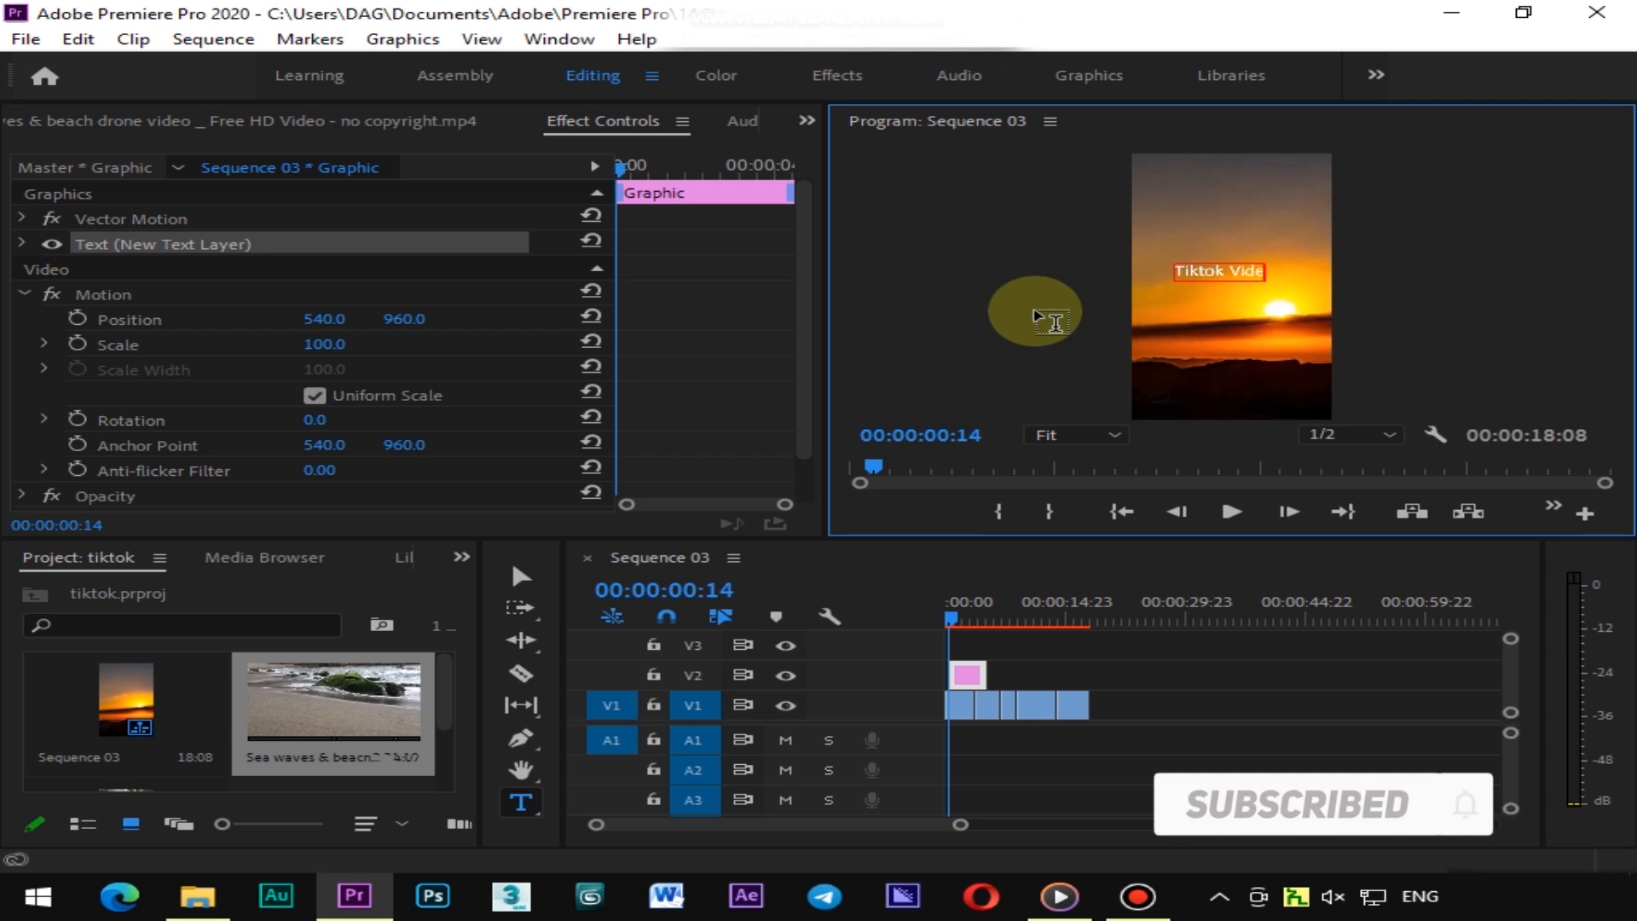
text(o)
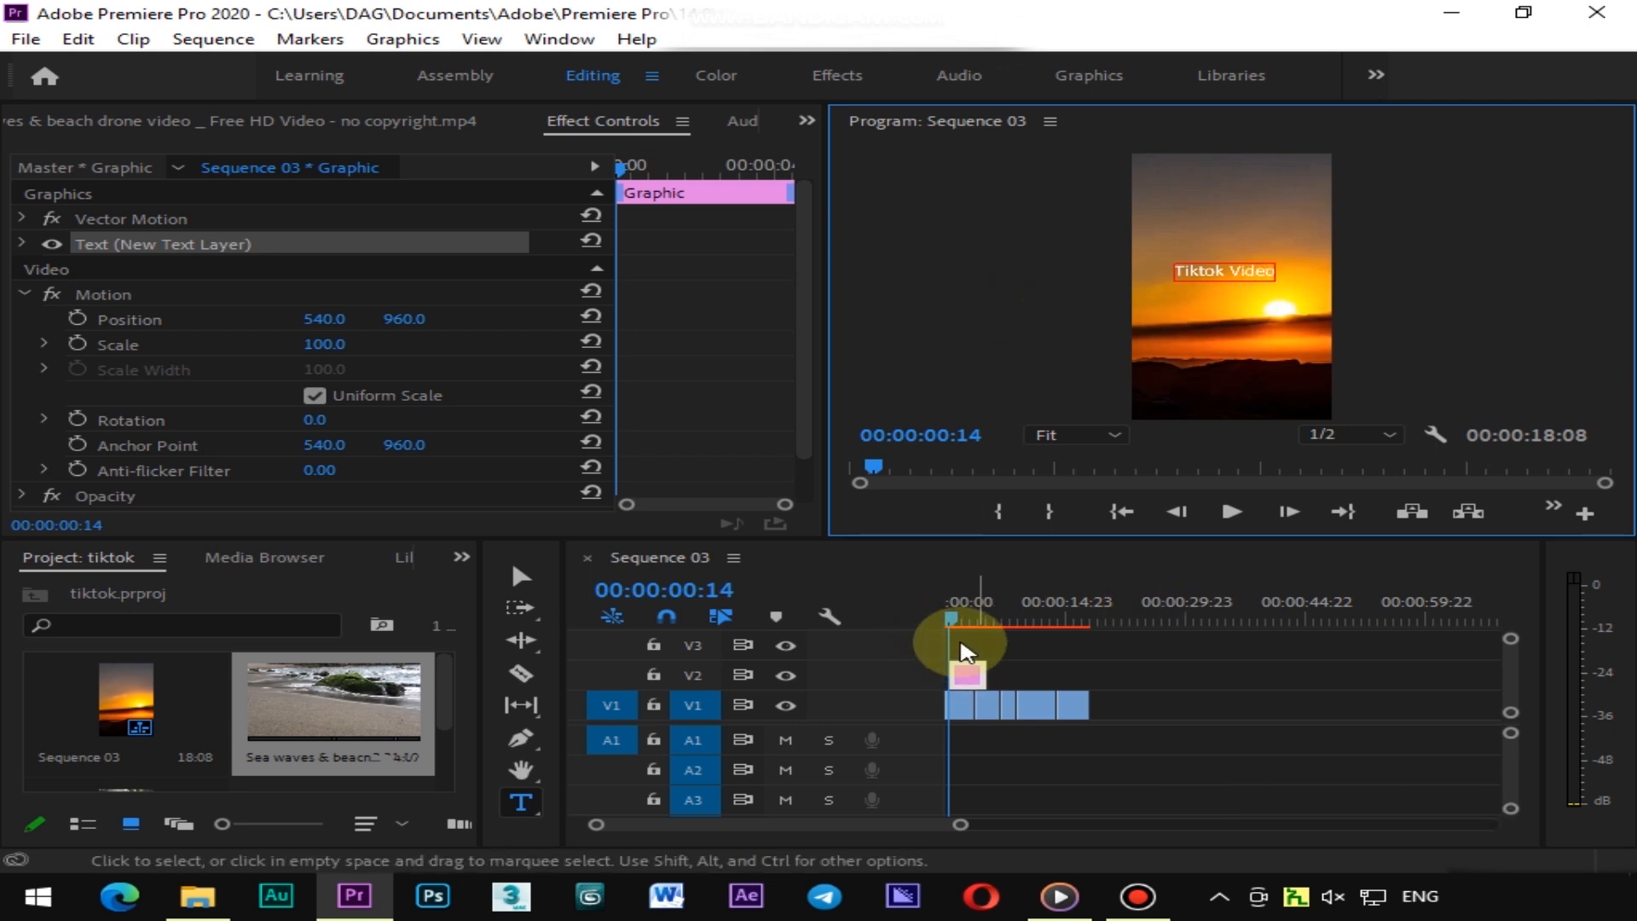
click(1188, 266)
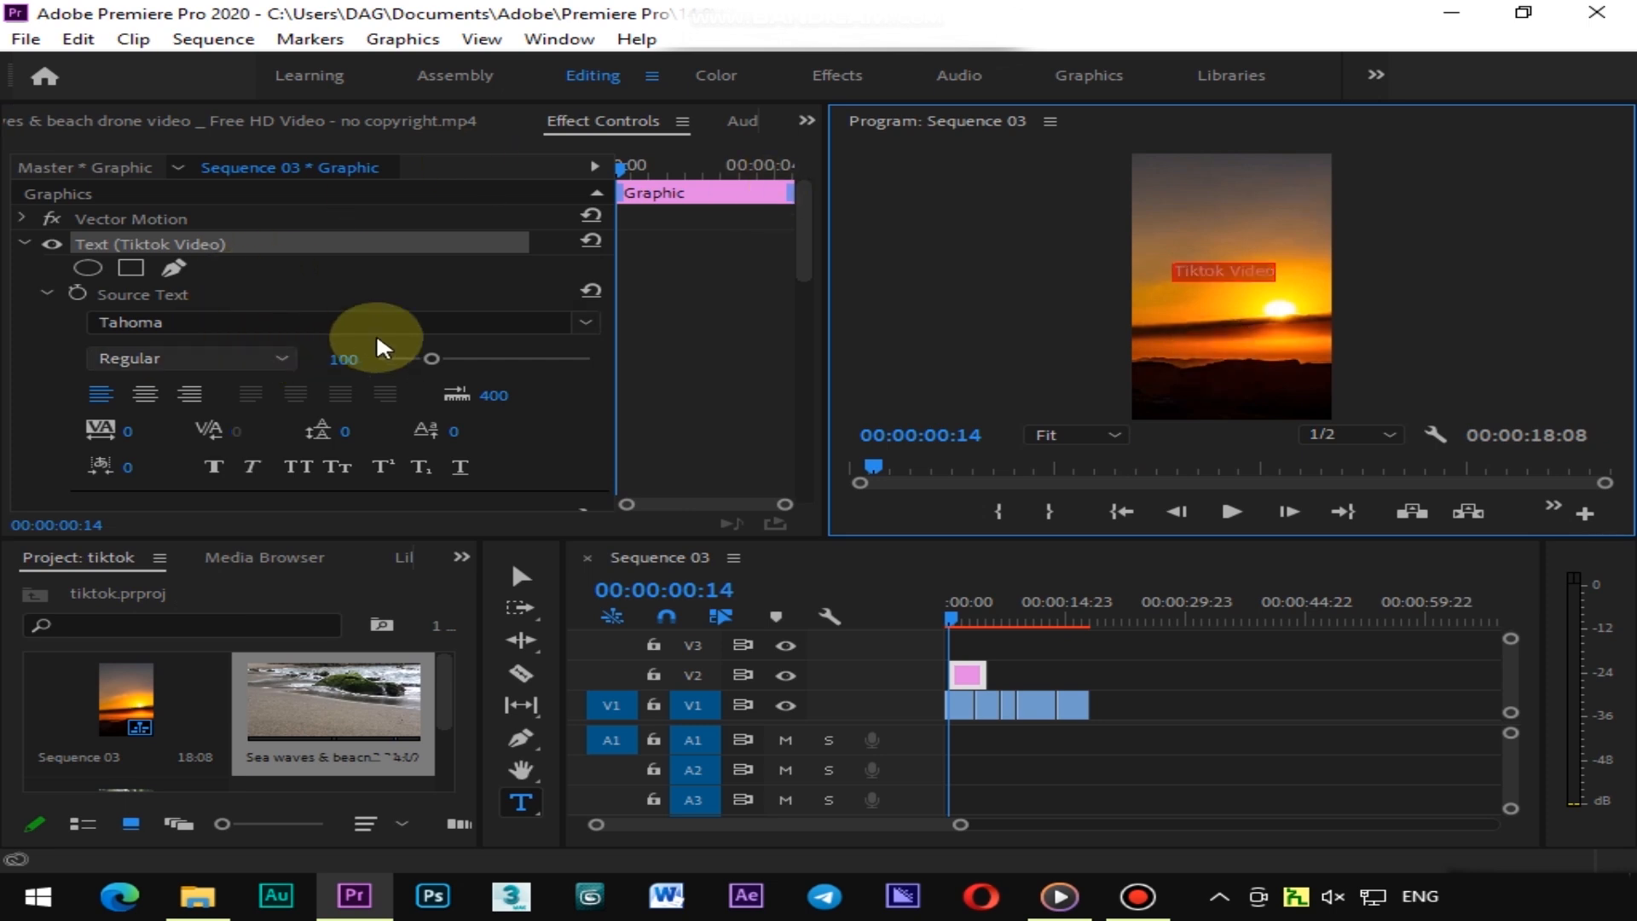
Change the text's font to Segoe UI with the Bold style
click(596, 324)
scroll(632, 420, up, 5)
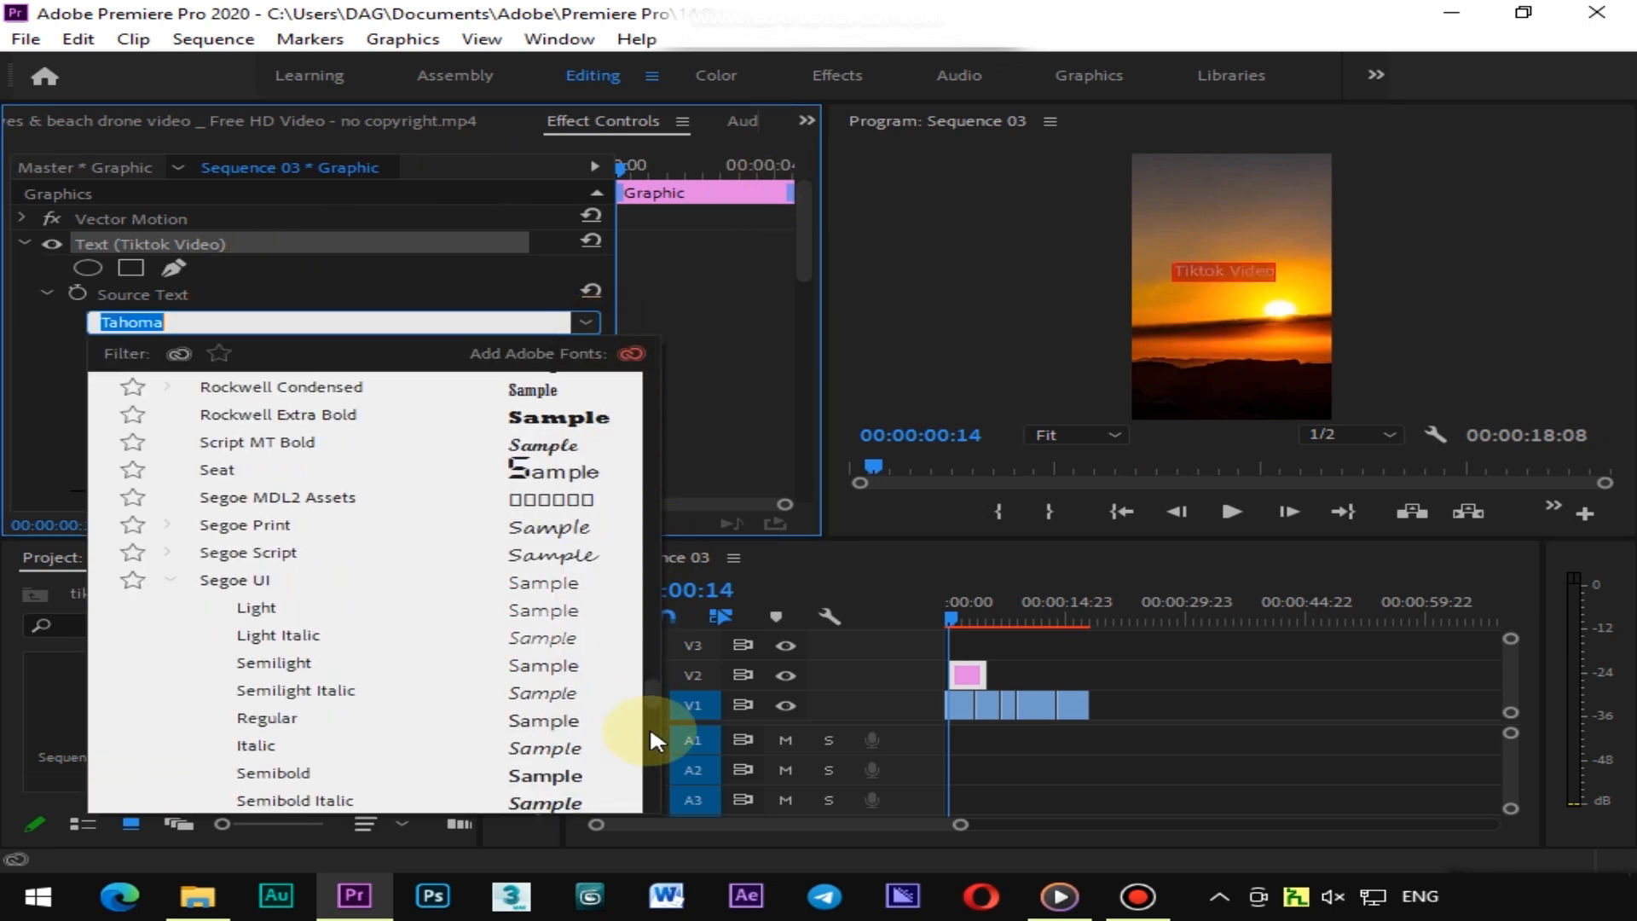
drag(657, 708, 713, 366)
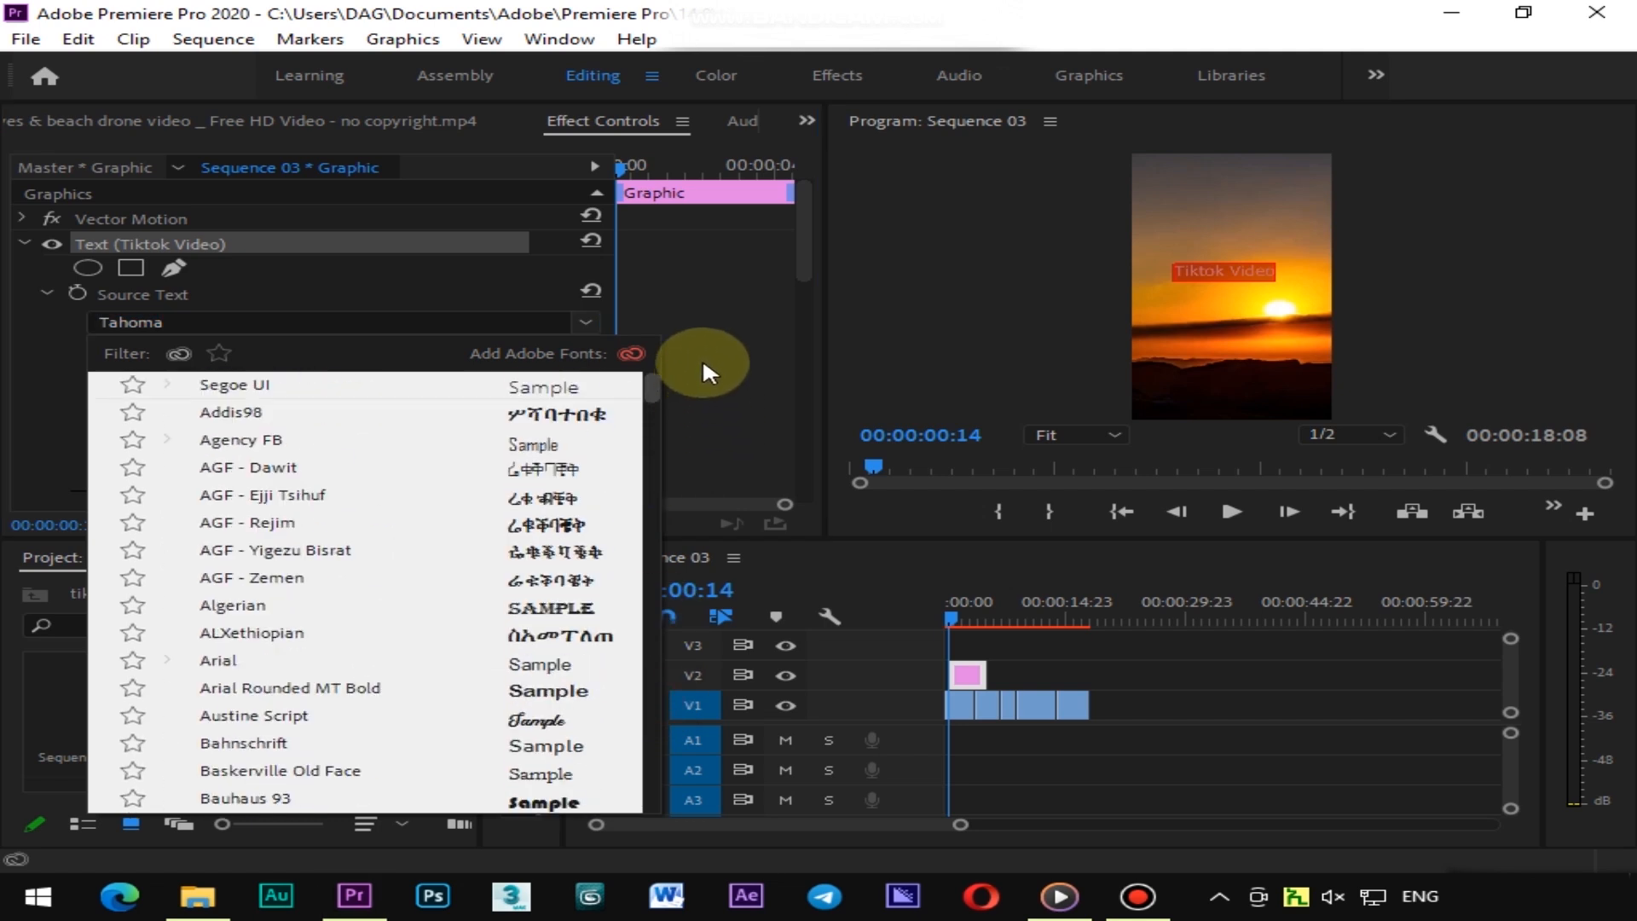
click(311, 388)
click(275, 357)
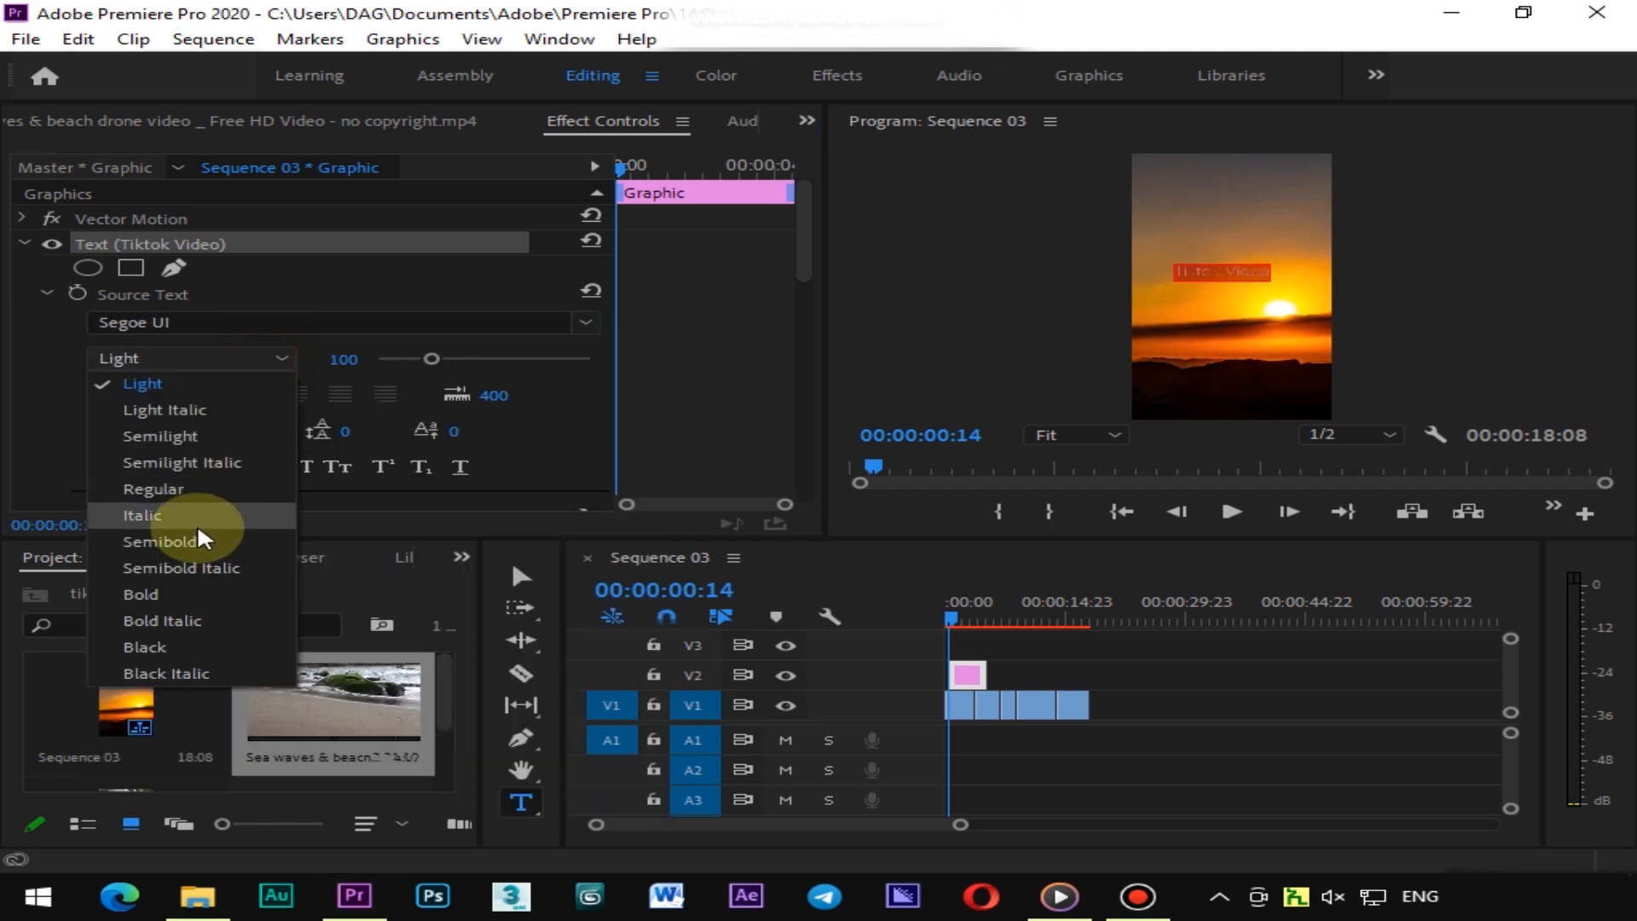
click(185, 596)
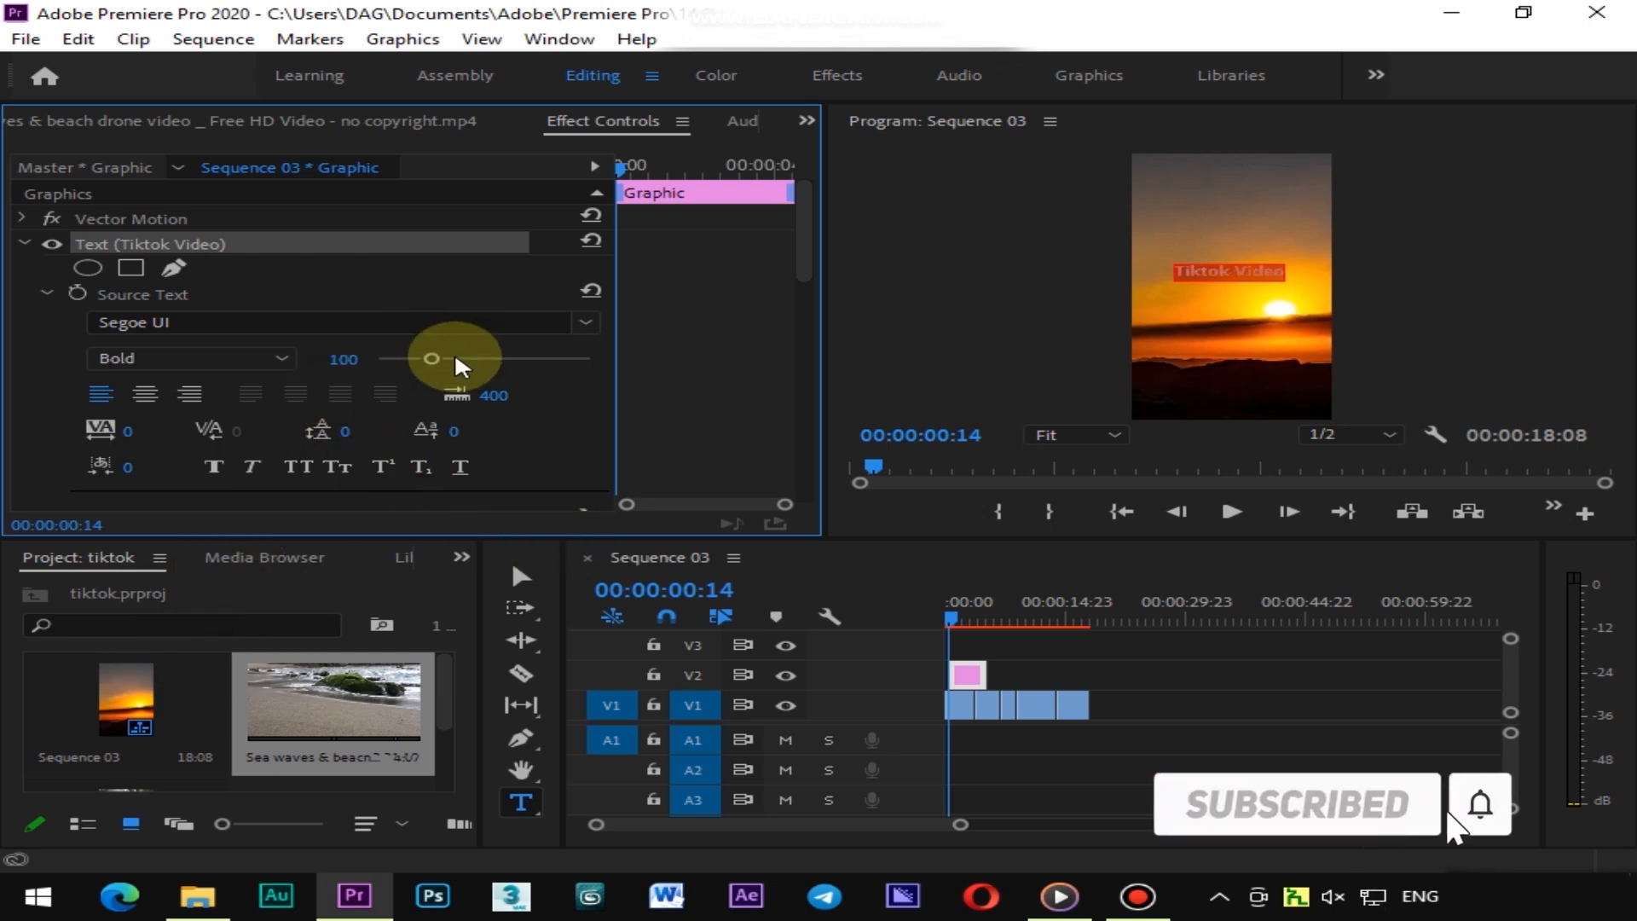
Enlarge the text to font size 123 and move it down to position 188.1, 1393.0
drag(441, 358, 445, 359)
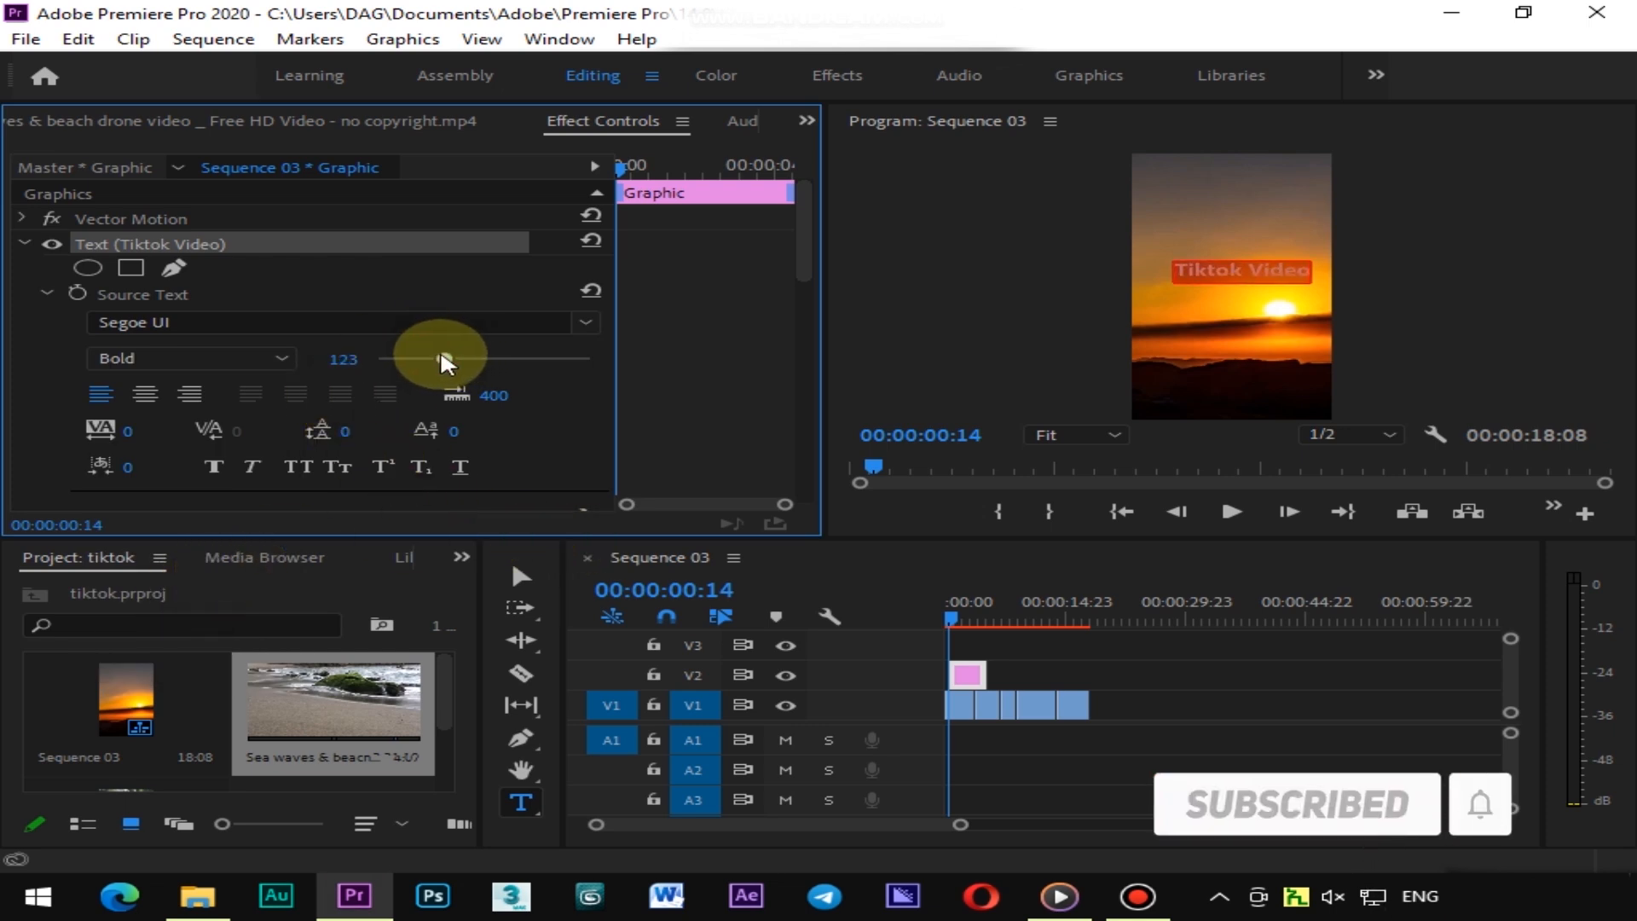
scroll(116, 438, down, 4)
scroll(116, 443, down, 4)
drag(322, 399, 511, 401)
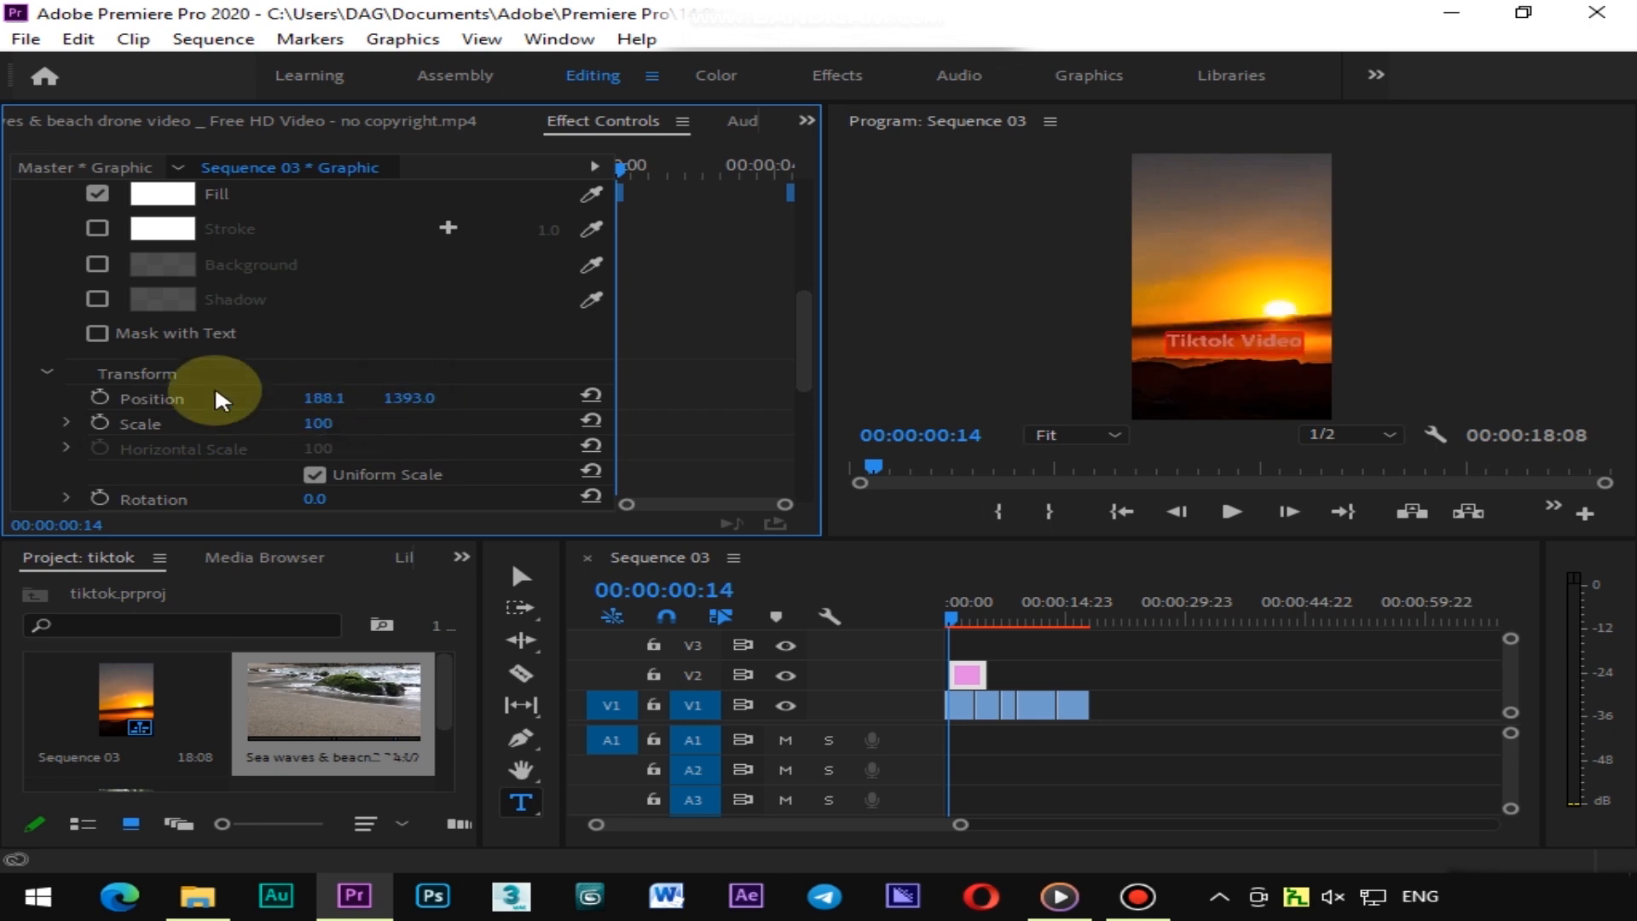
Set the text's fill colour to 2C00BD
scroll(168, 382, up, 2)
click(160, 270)
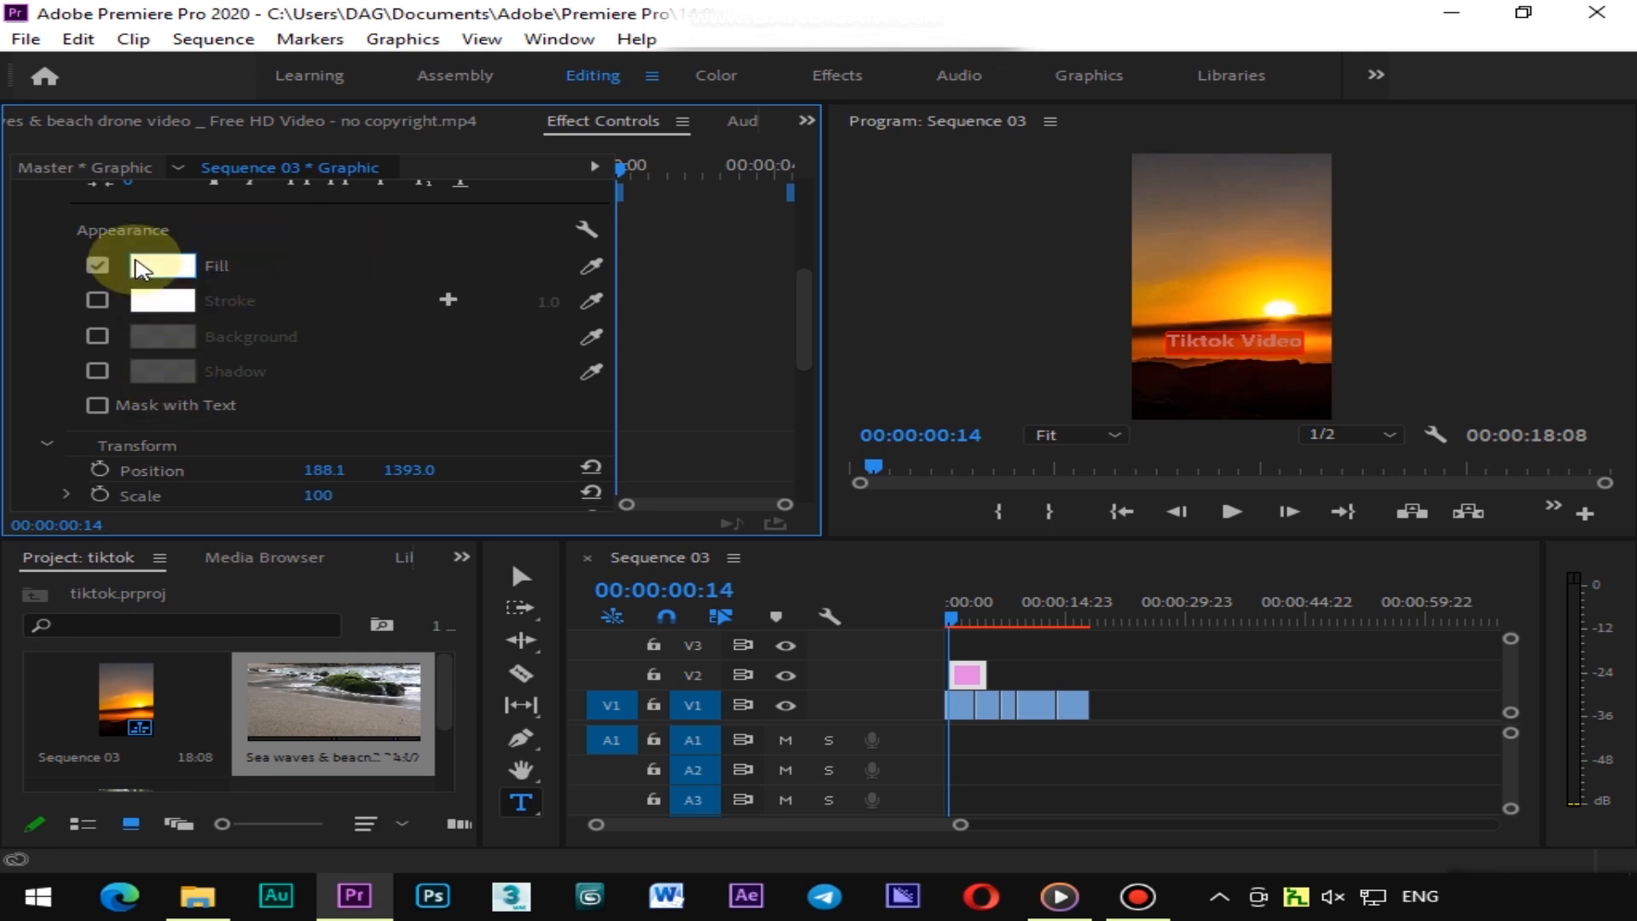
click(556, 757)
drag(556, 757, 511, 748)
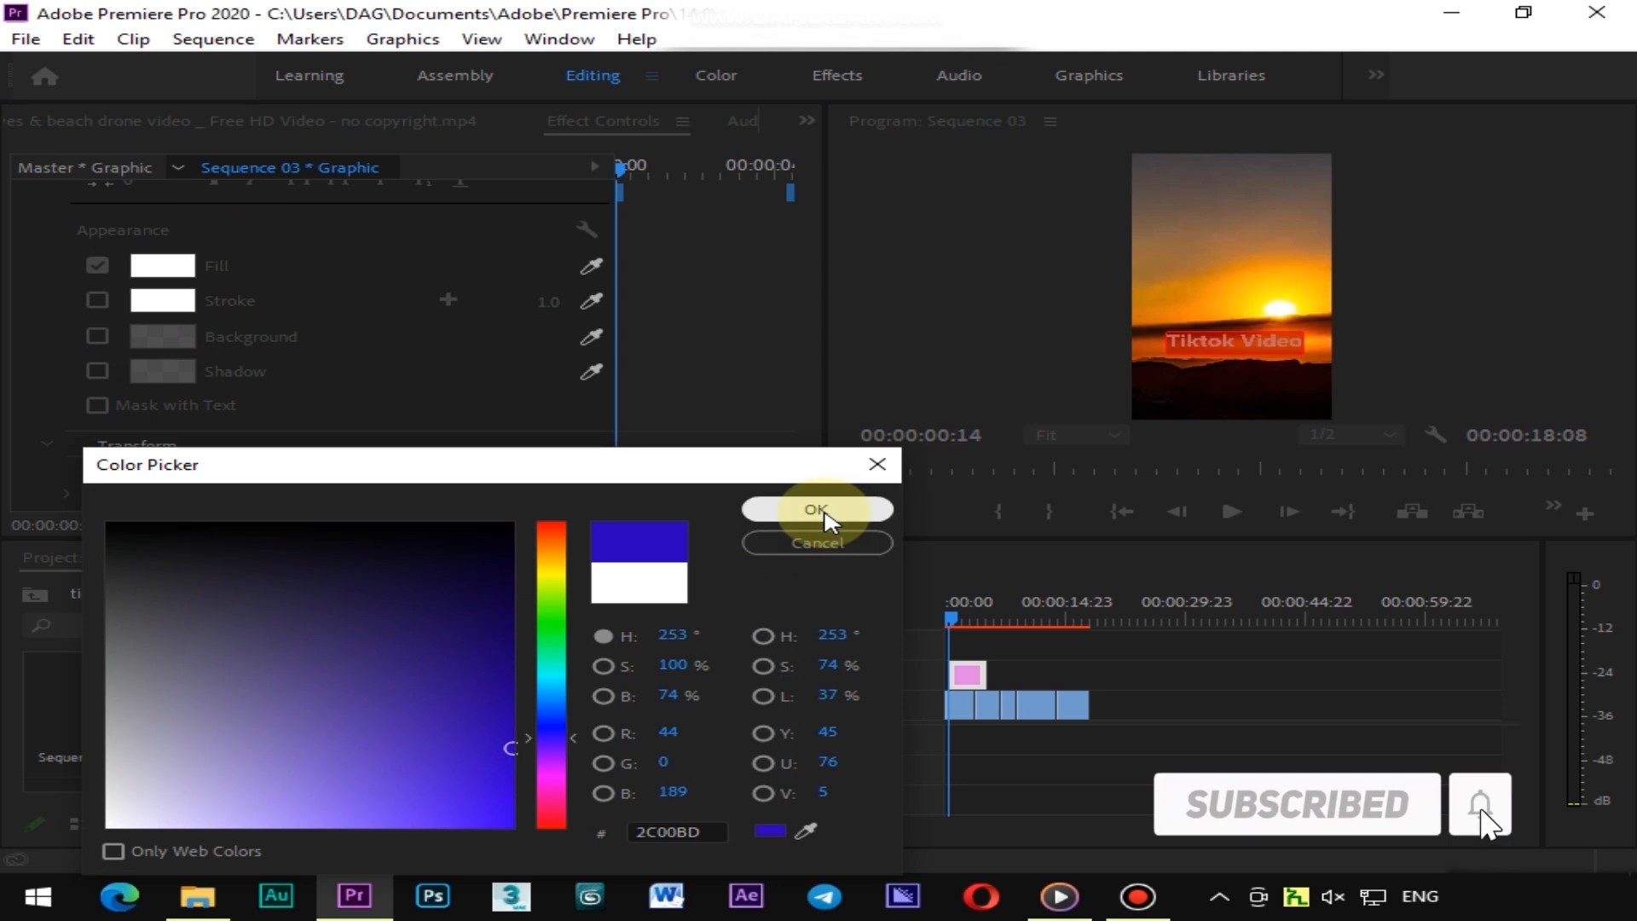
click(816, 510)
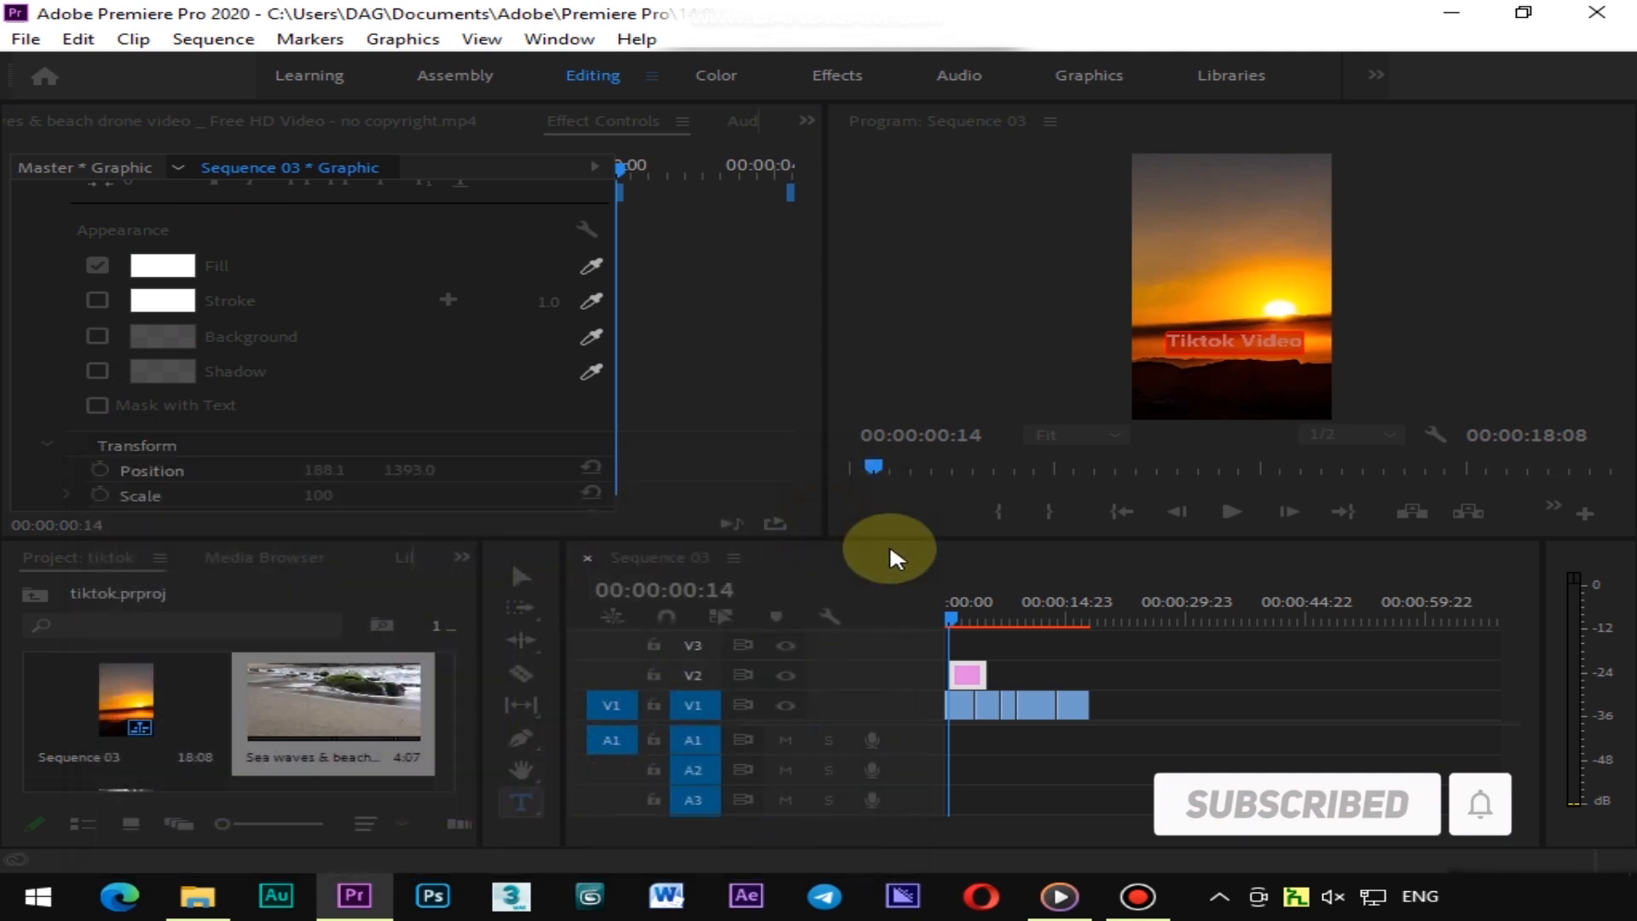
Add a new rectangle layer to the text graphic
click(1190, 714)
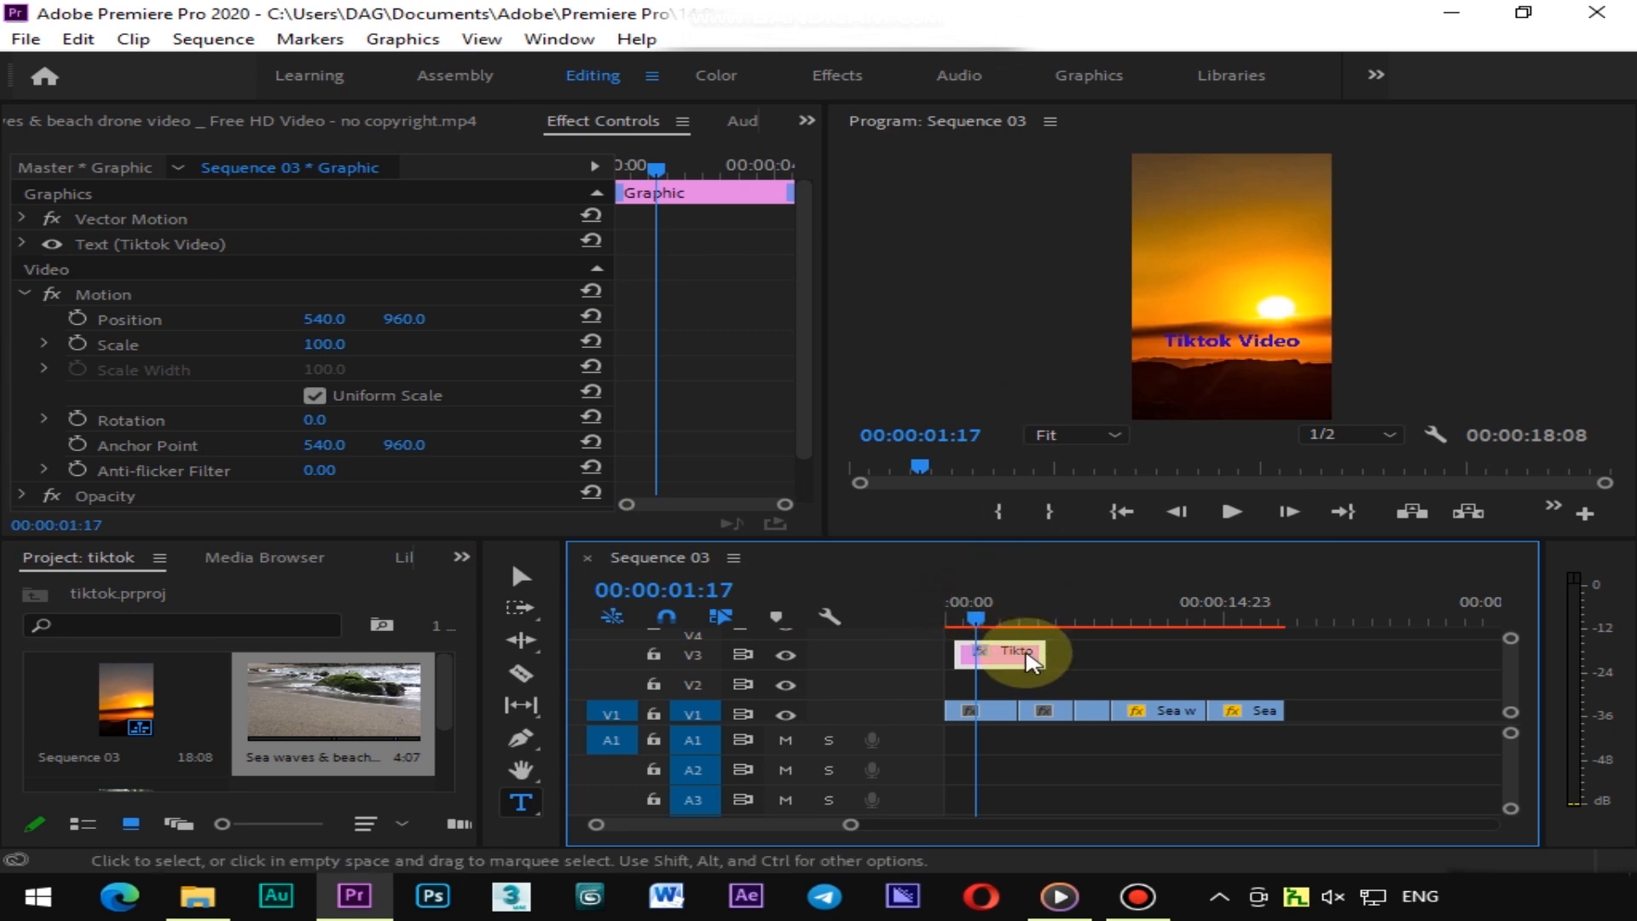
click(401, 39)
mouse_move(464, 135)
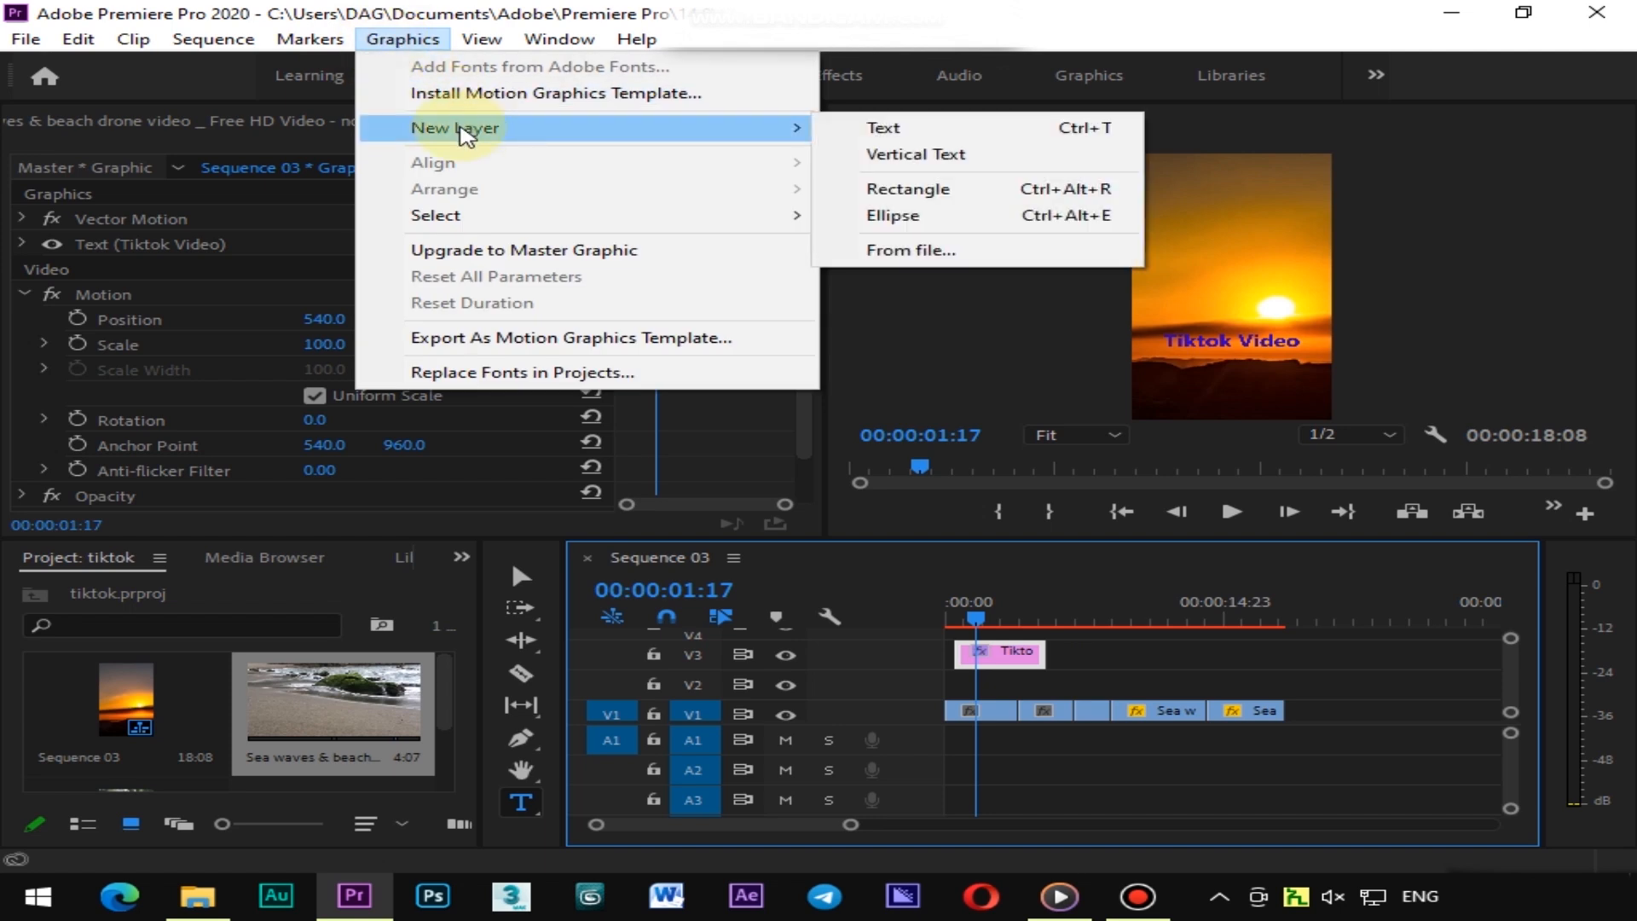
click(936, 203)
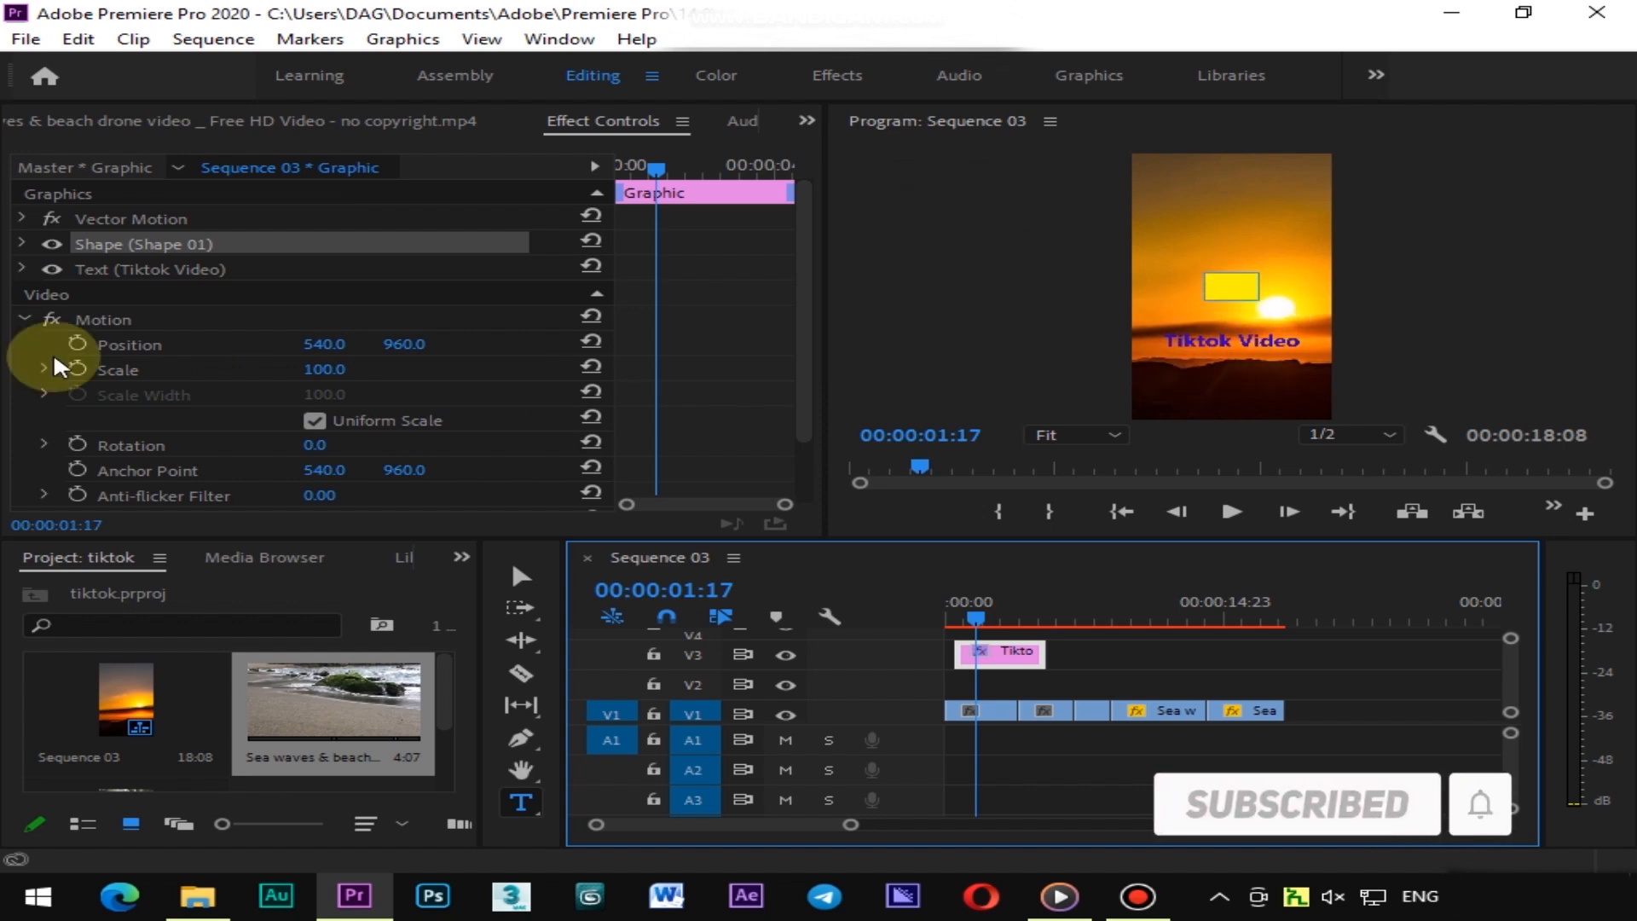
Set the rectangle's fill colour to D200FF
click(21, 243)
scroll(273, 421, down, 5)
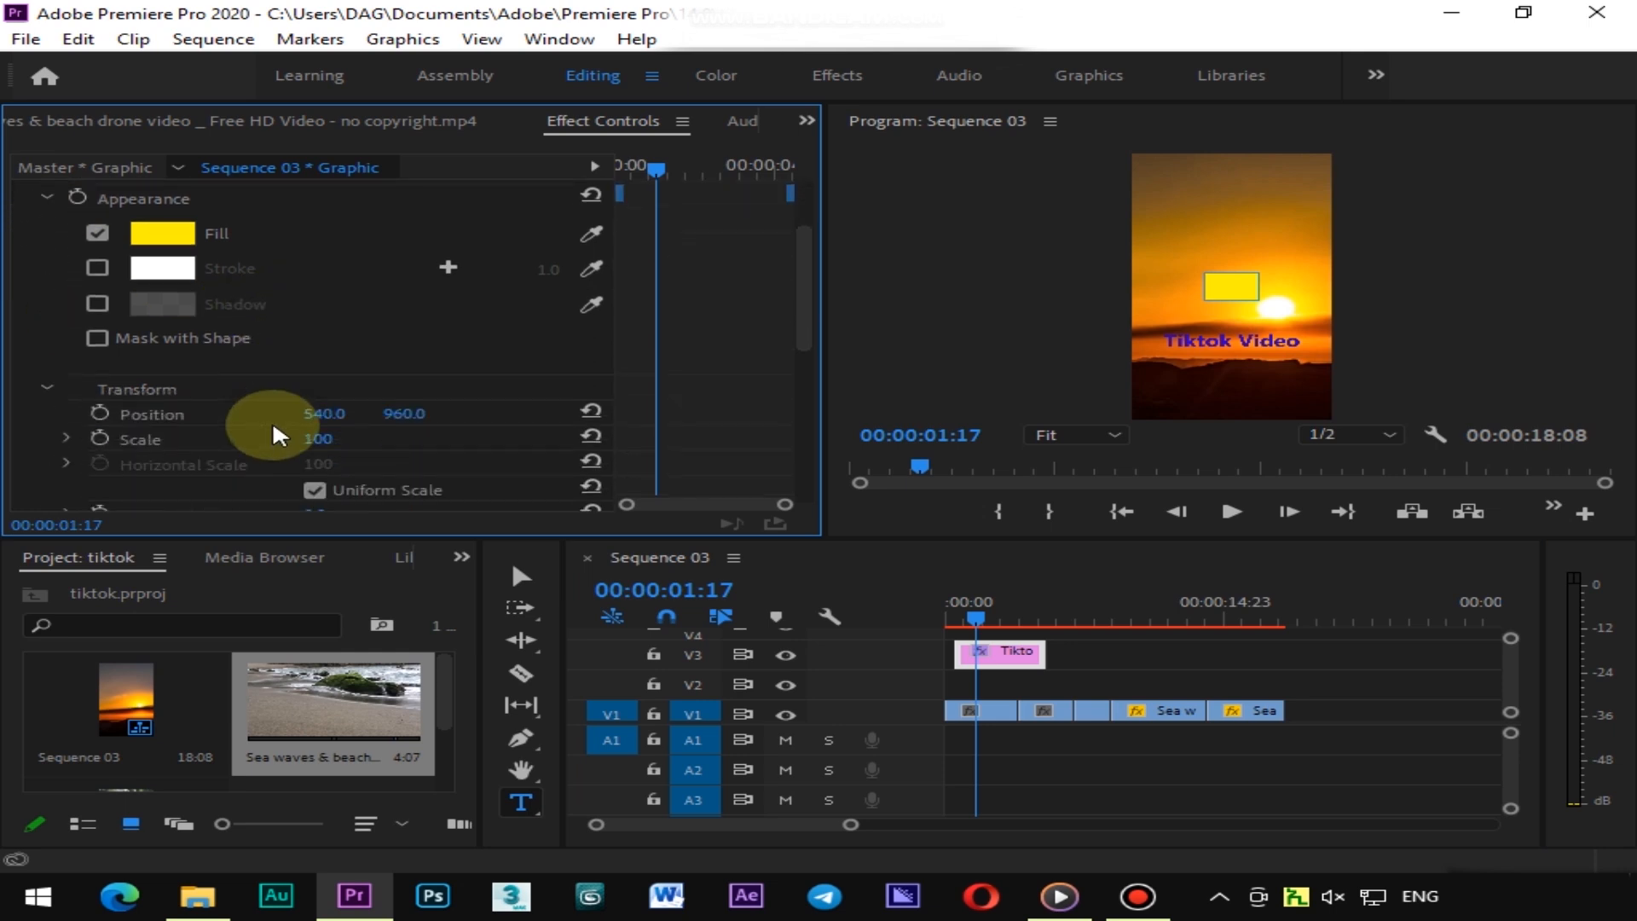
scroll(268, 417, up, 4)
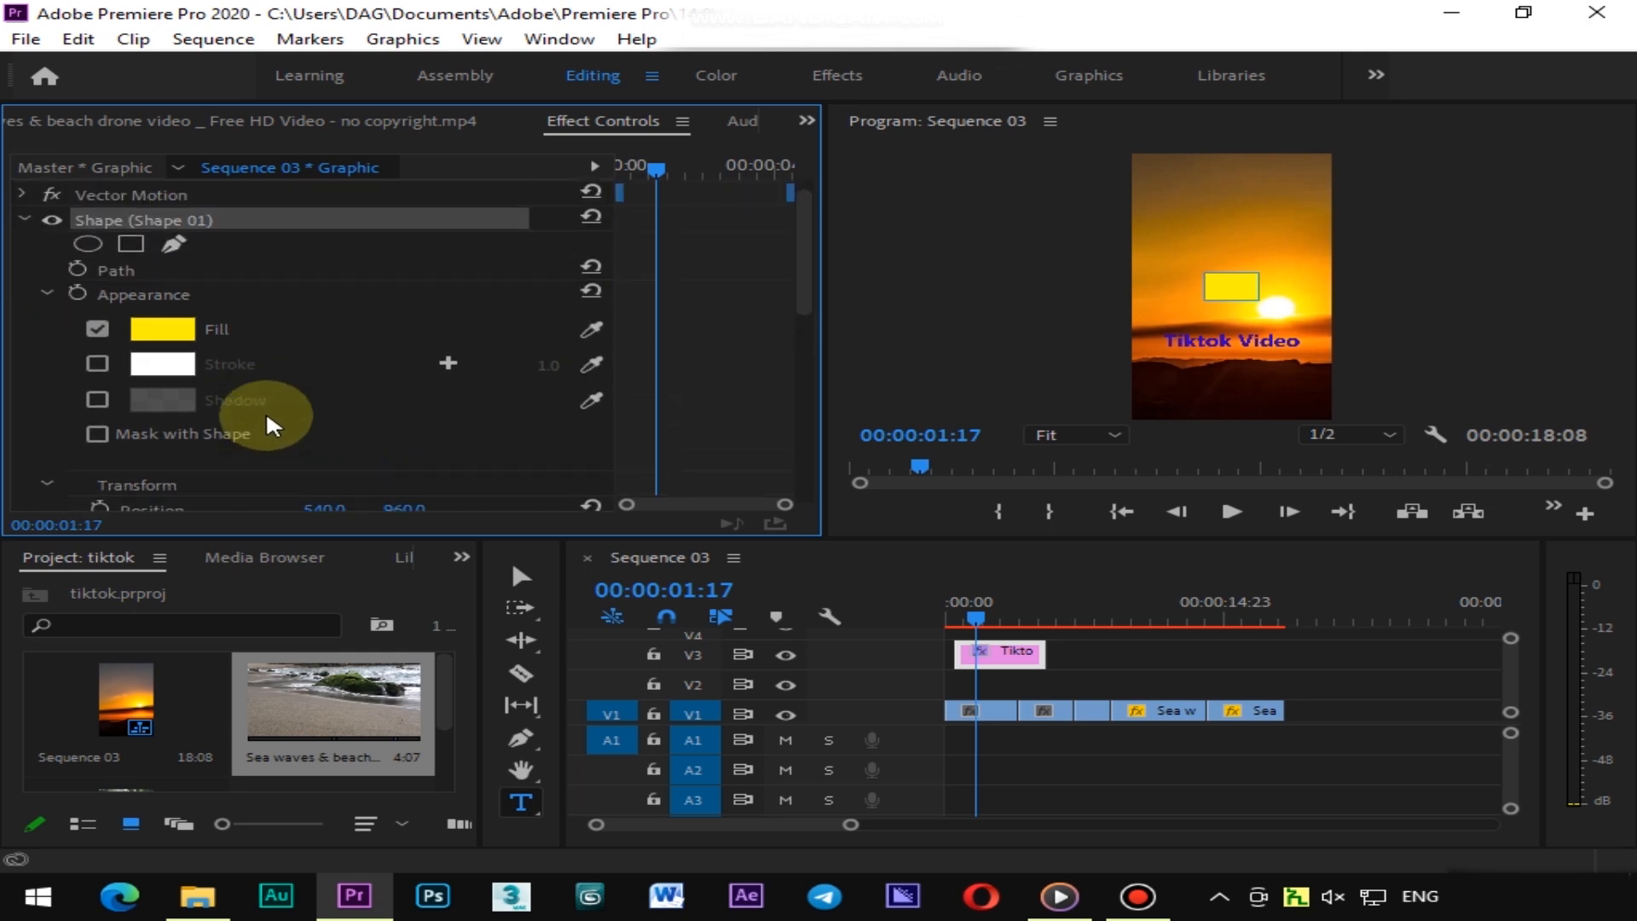
click(158, 329)
drag(920, 549, 921, 512)
drag(816, 602, 895, 667)
drag(914, 510, 910, 597)
click(1192, 329)
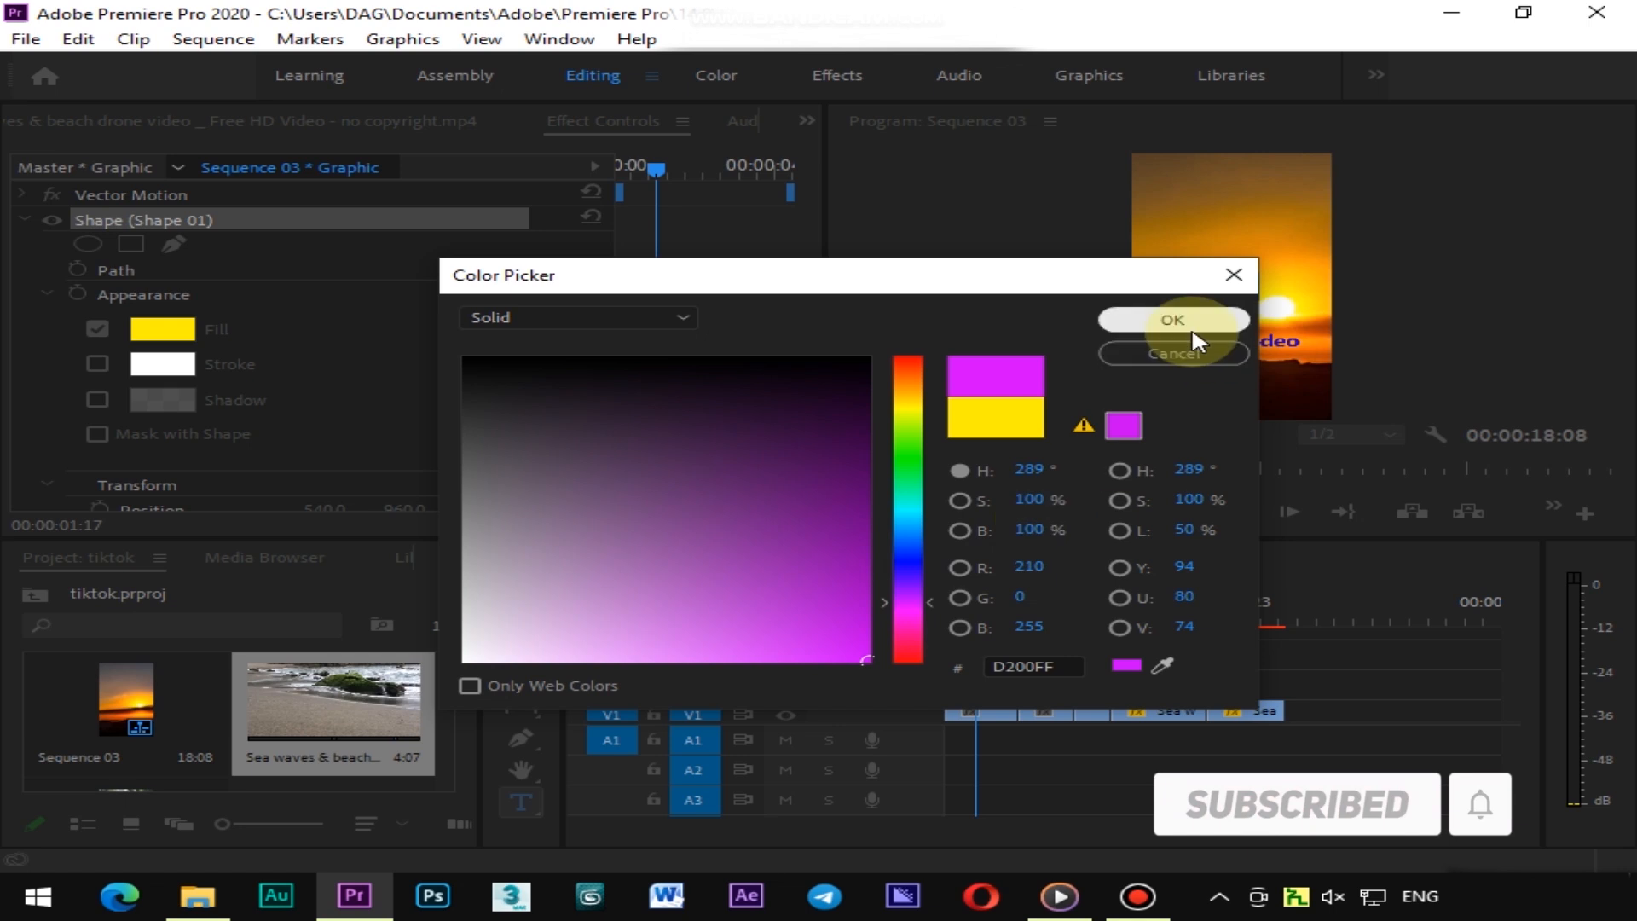
Move the rectangle to position 550, 1348 behind the title text
scroll(320, 436, down, 2)
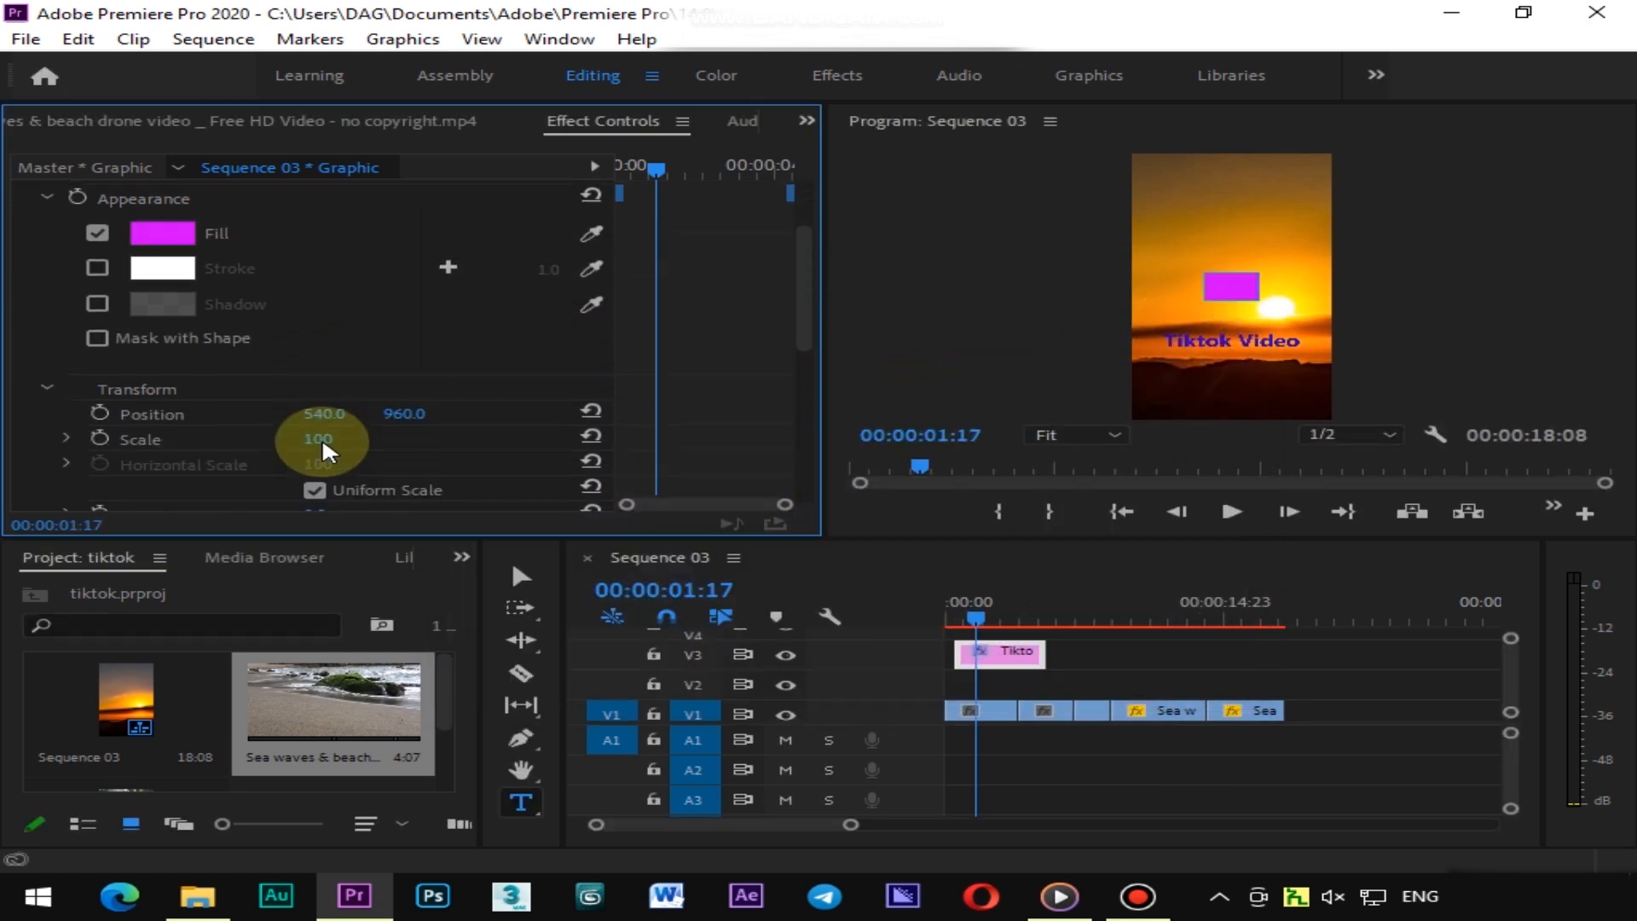
scroll(322, 430, down, 1)
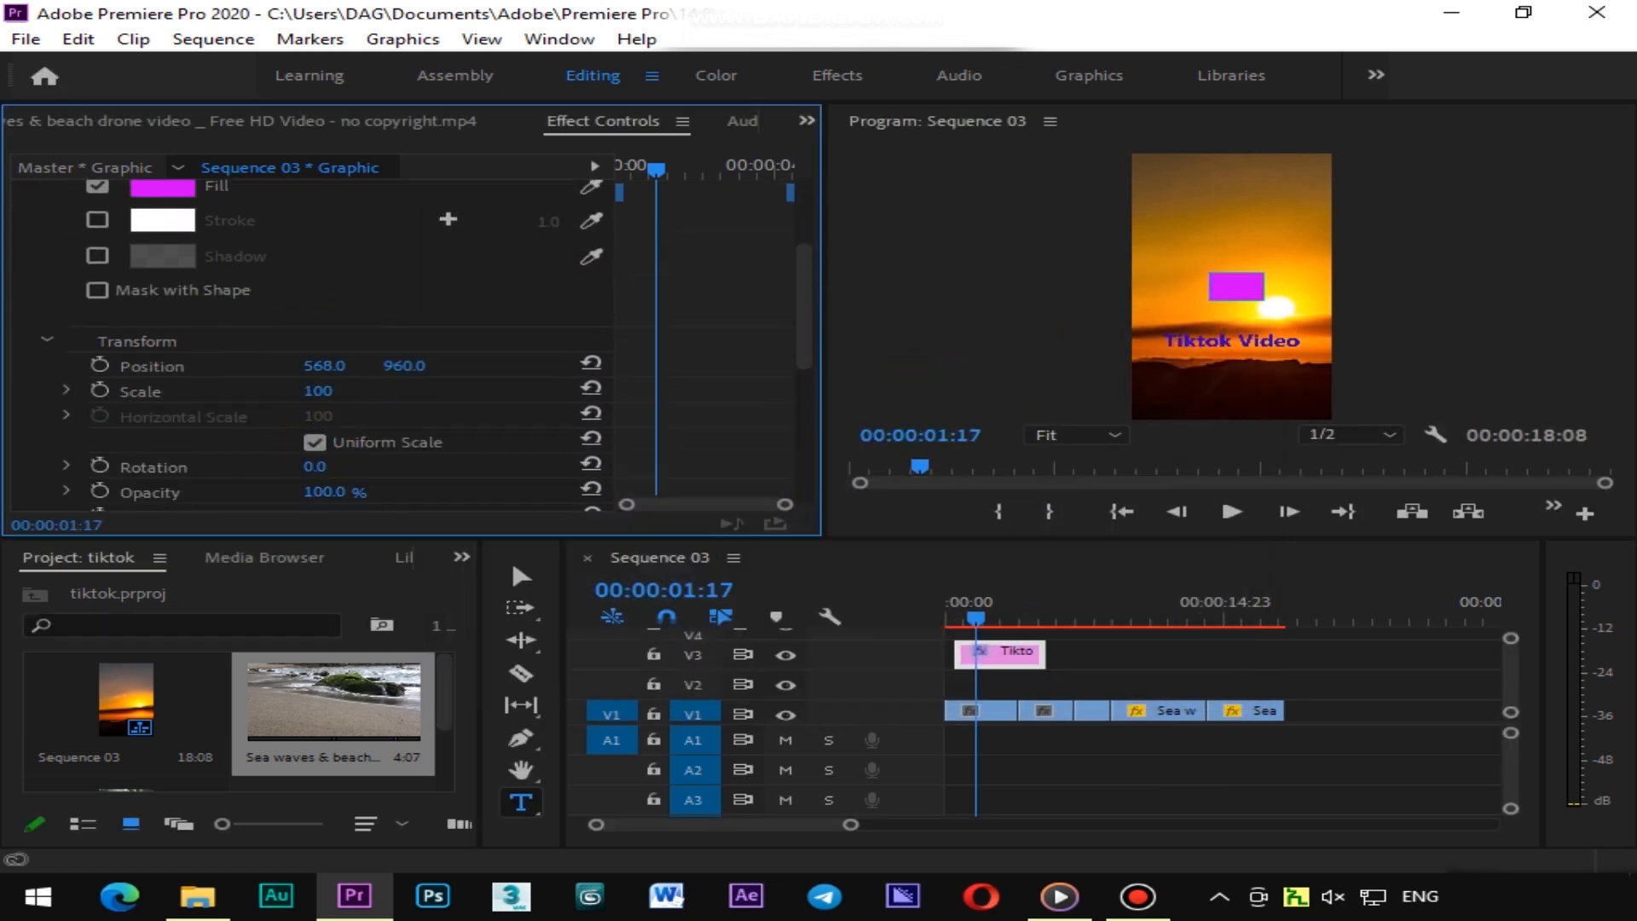
drag(402, 365, 422, 365)
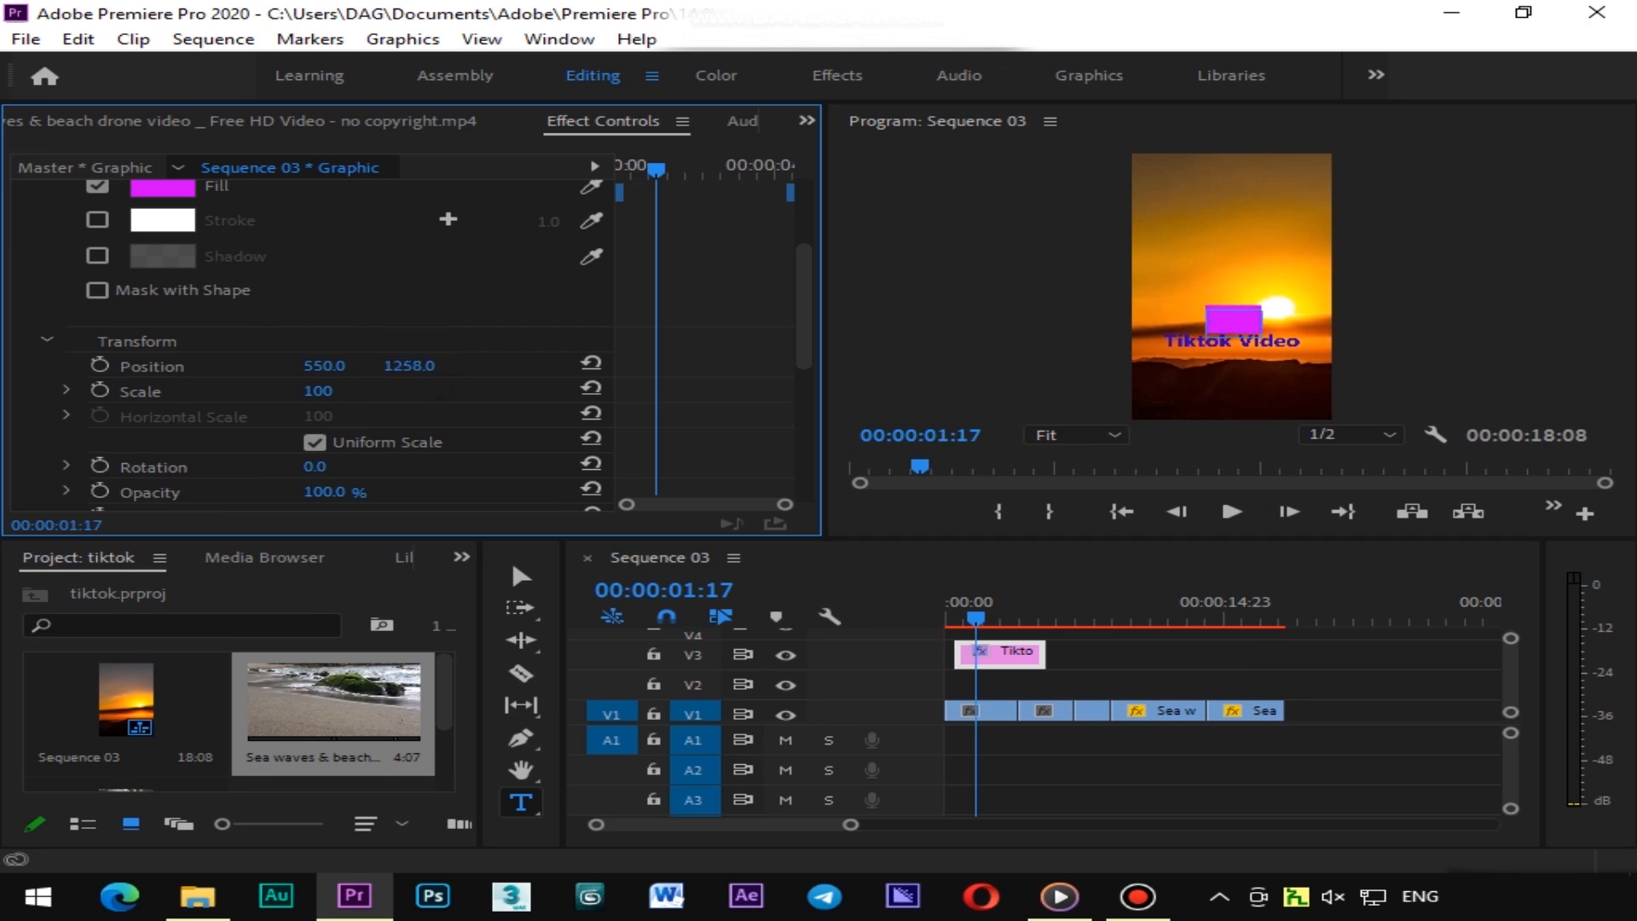
drag(422, 365, 417, 365)
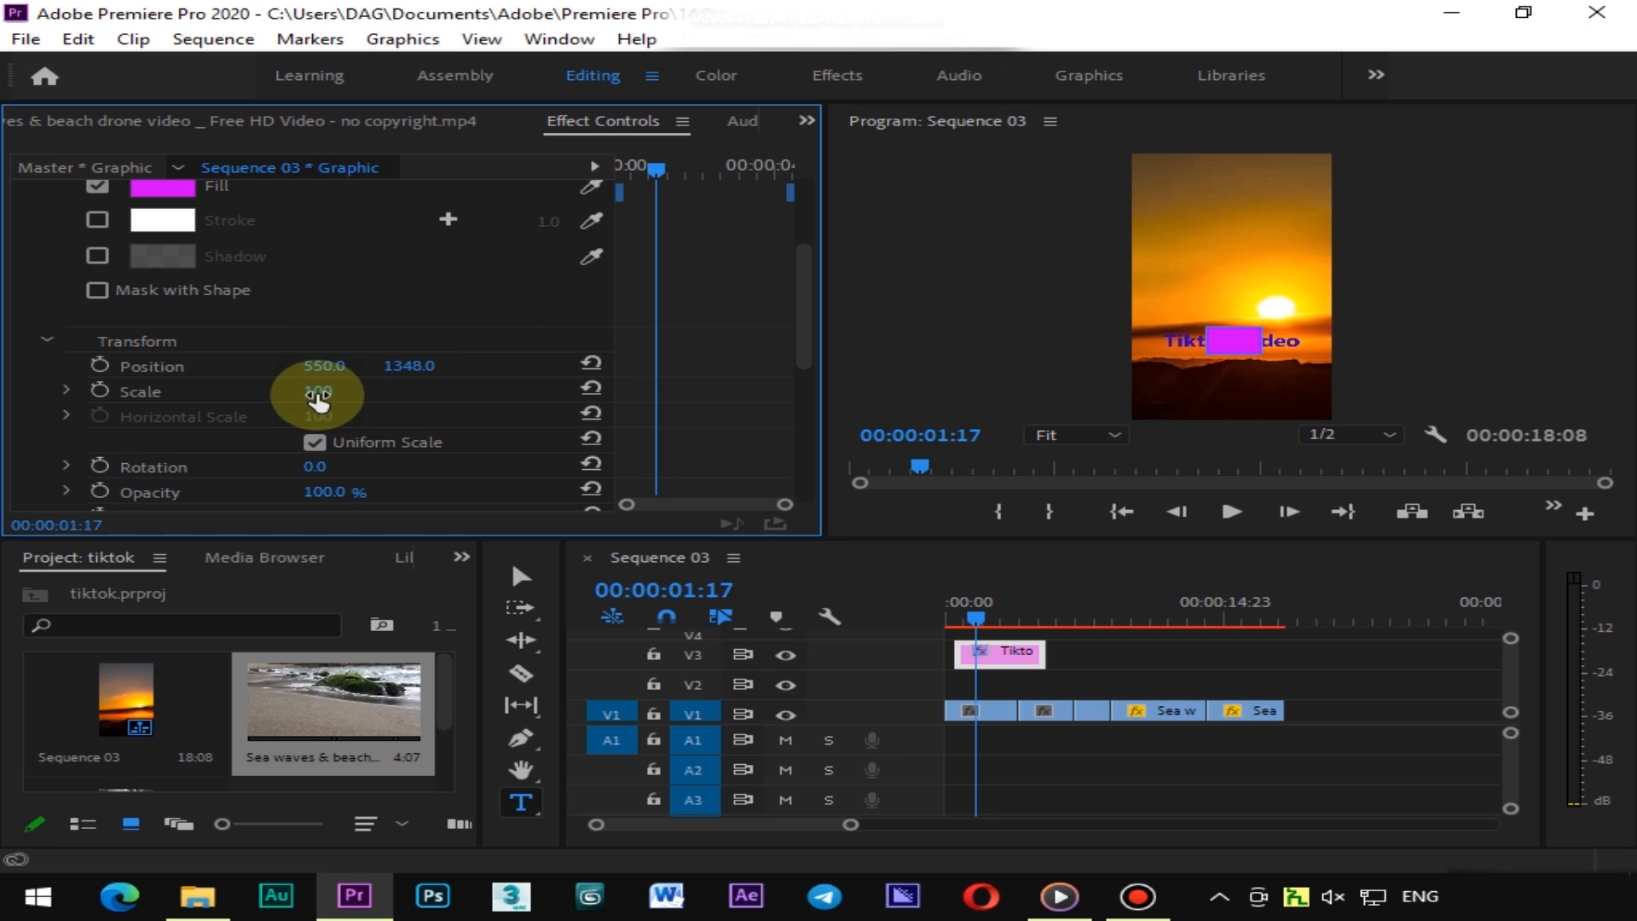
Turn off uniform scale and set the rectangle's vertical scale to 77 and horizontal scale to 259
drag(355, 390, 347, 390)
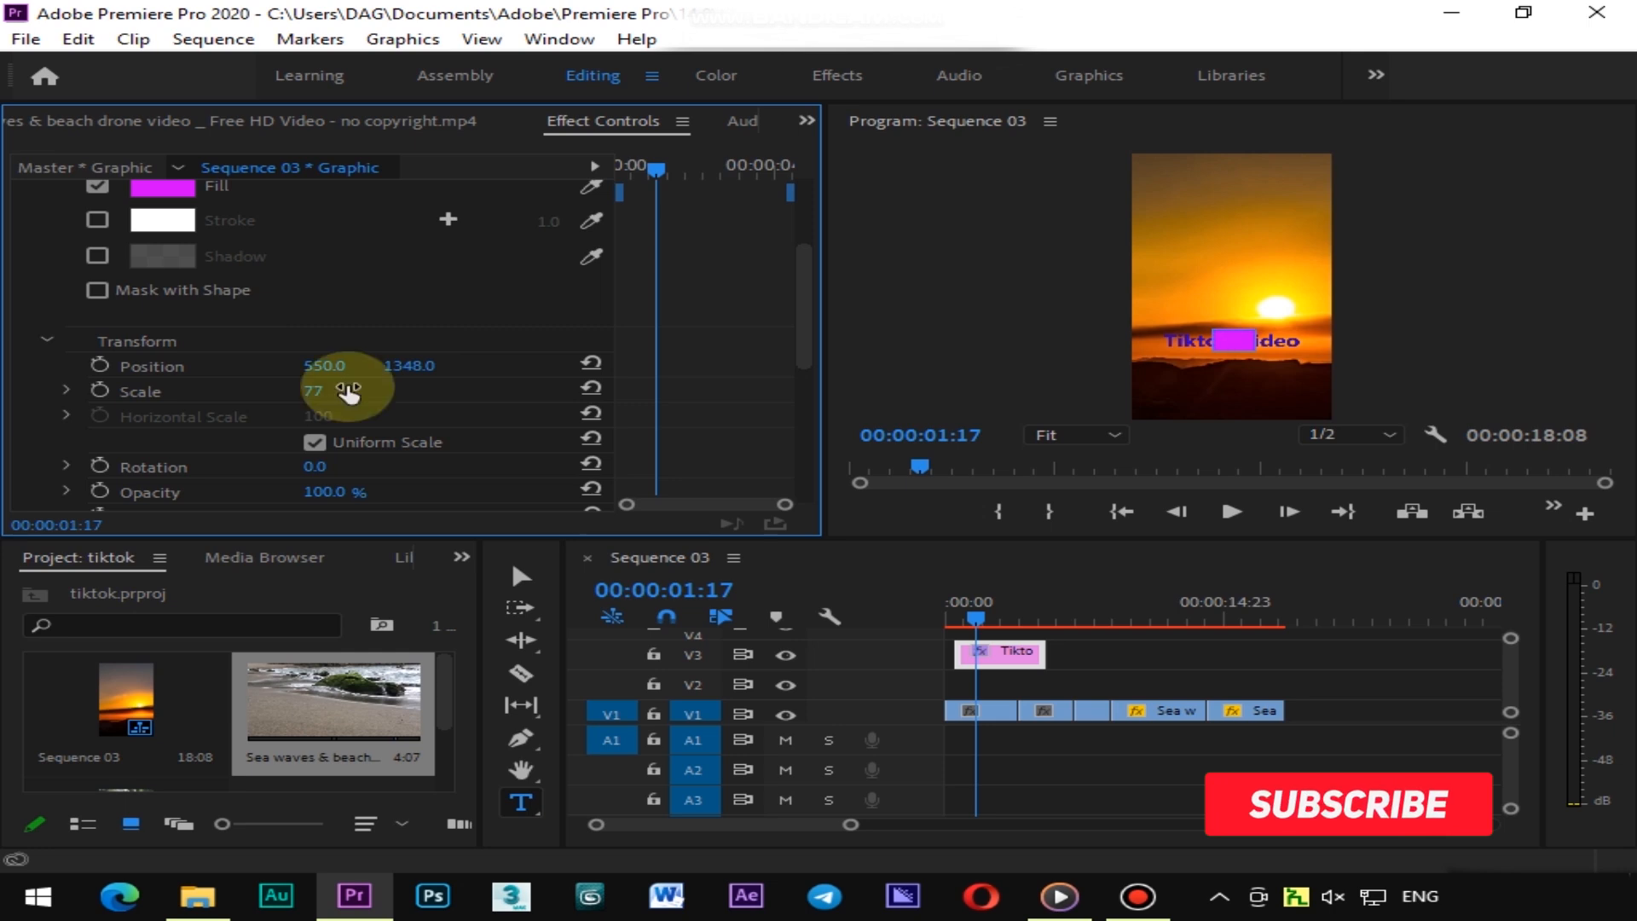
click(315, 442)
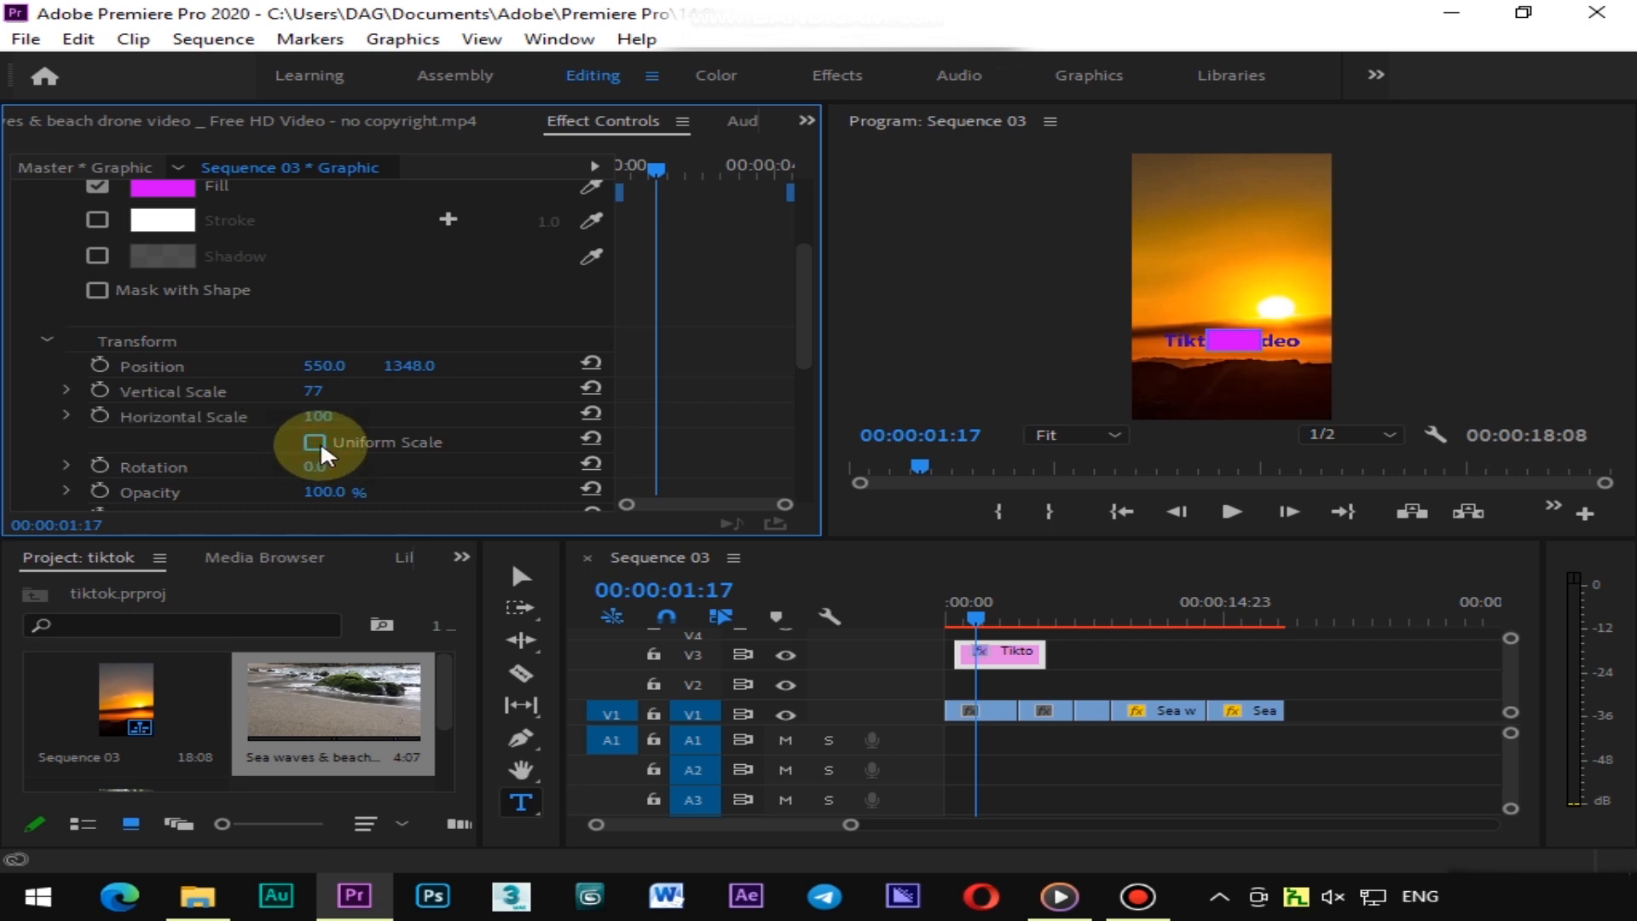
drag(320, 417, 321, 418)
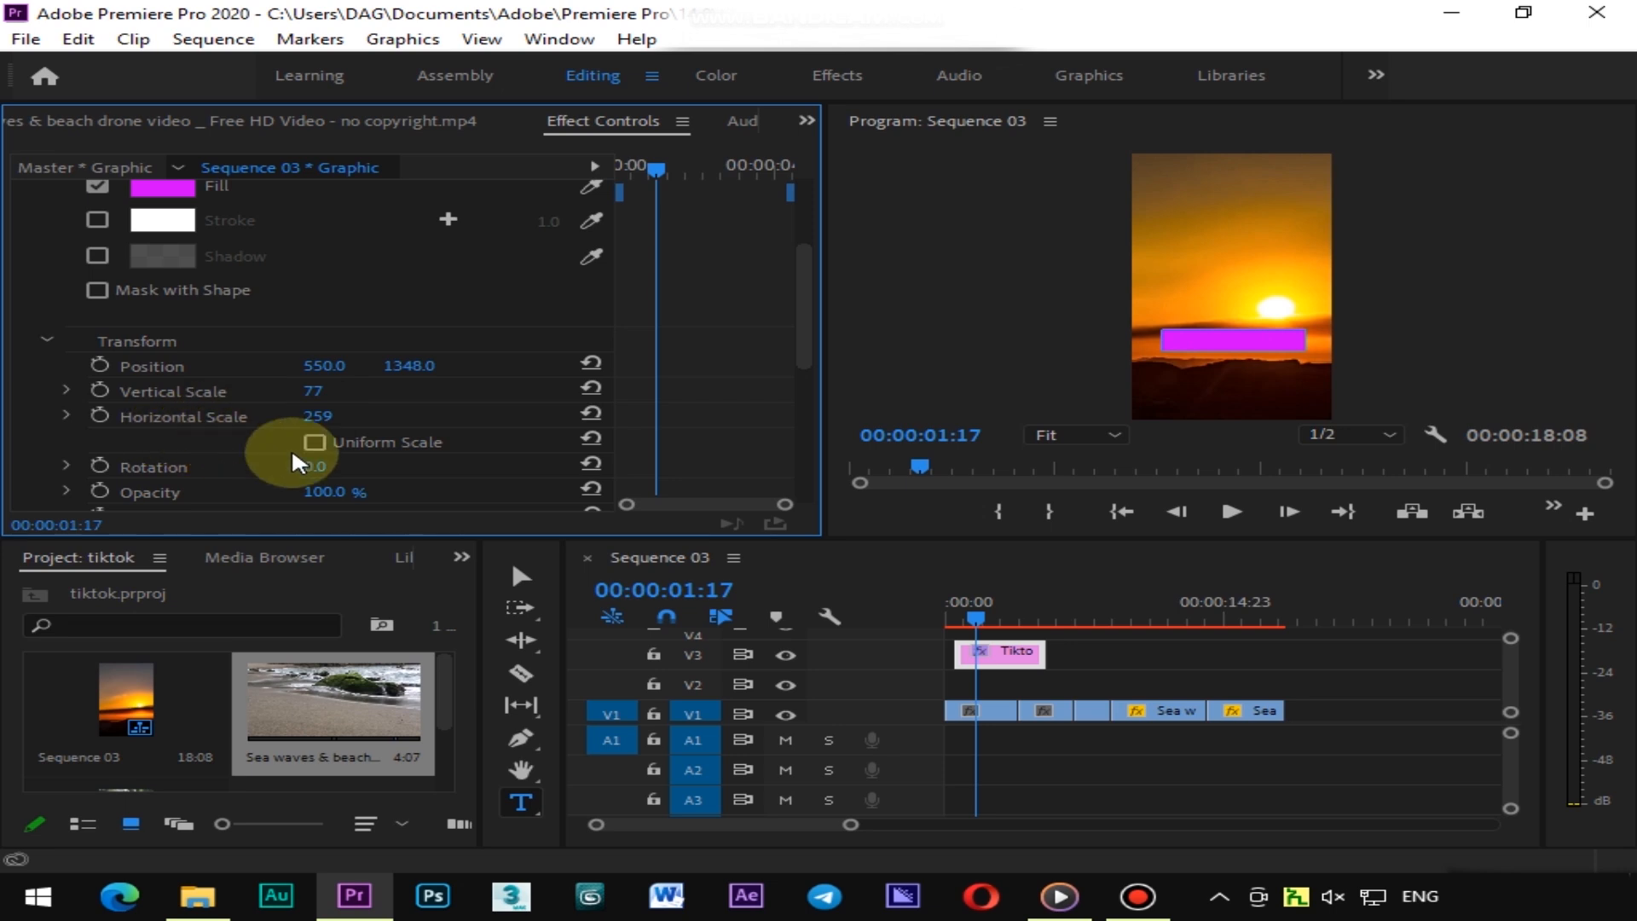
Reorder the layers so the shape sits below the text layer
scroll(281, 426, up, 4)
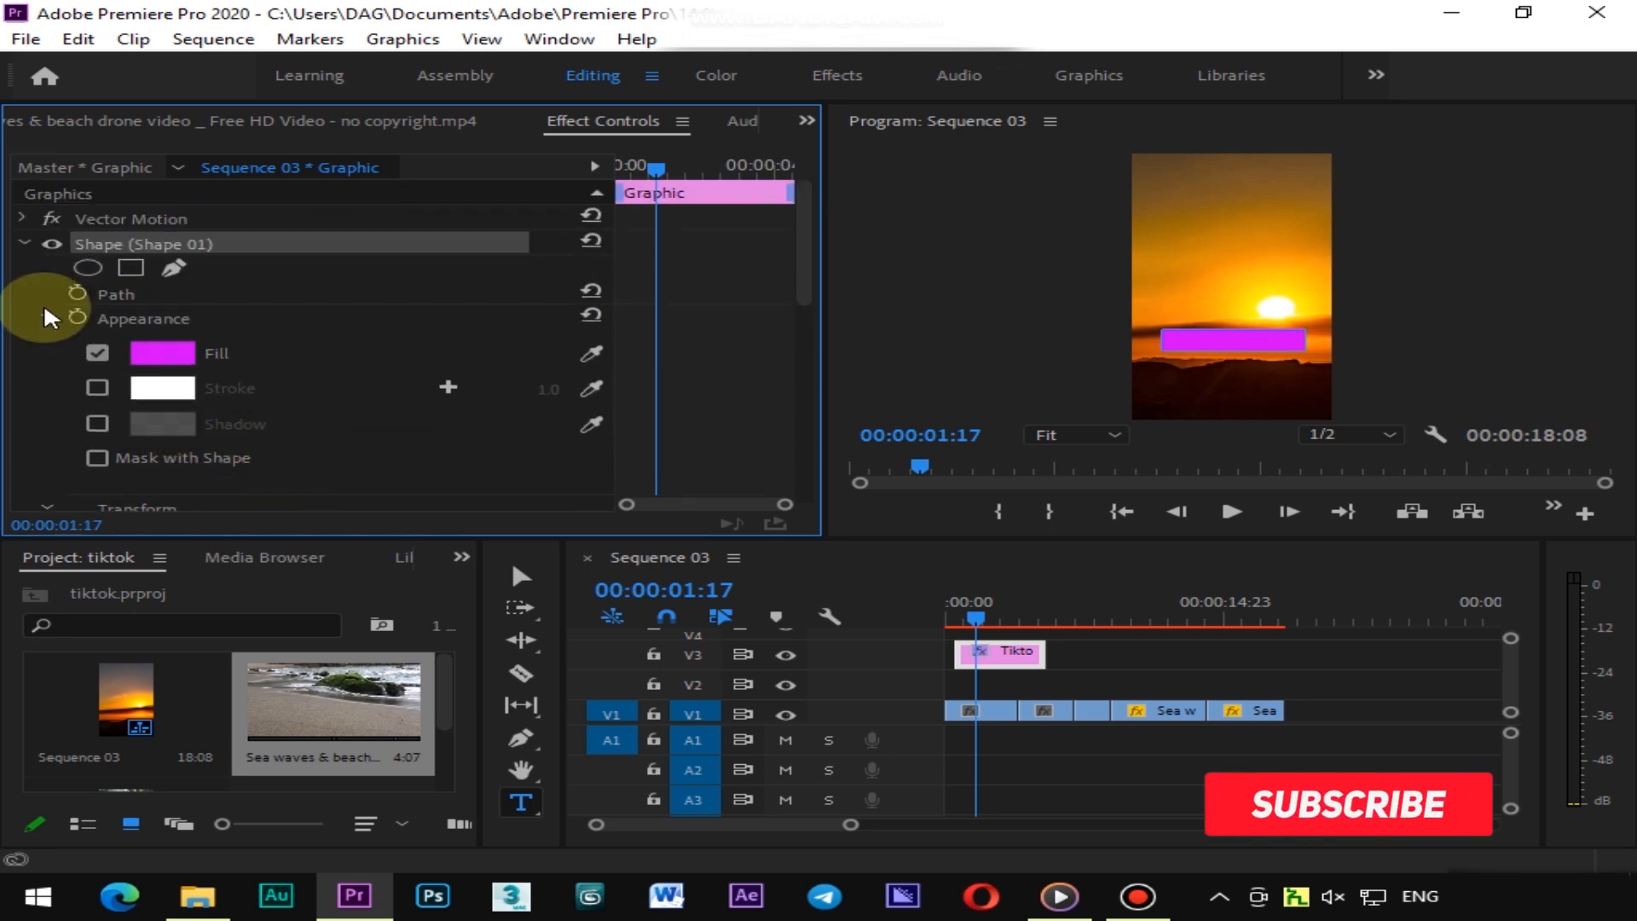
click(27, 242)
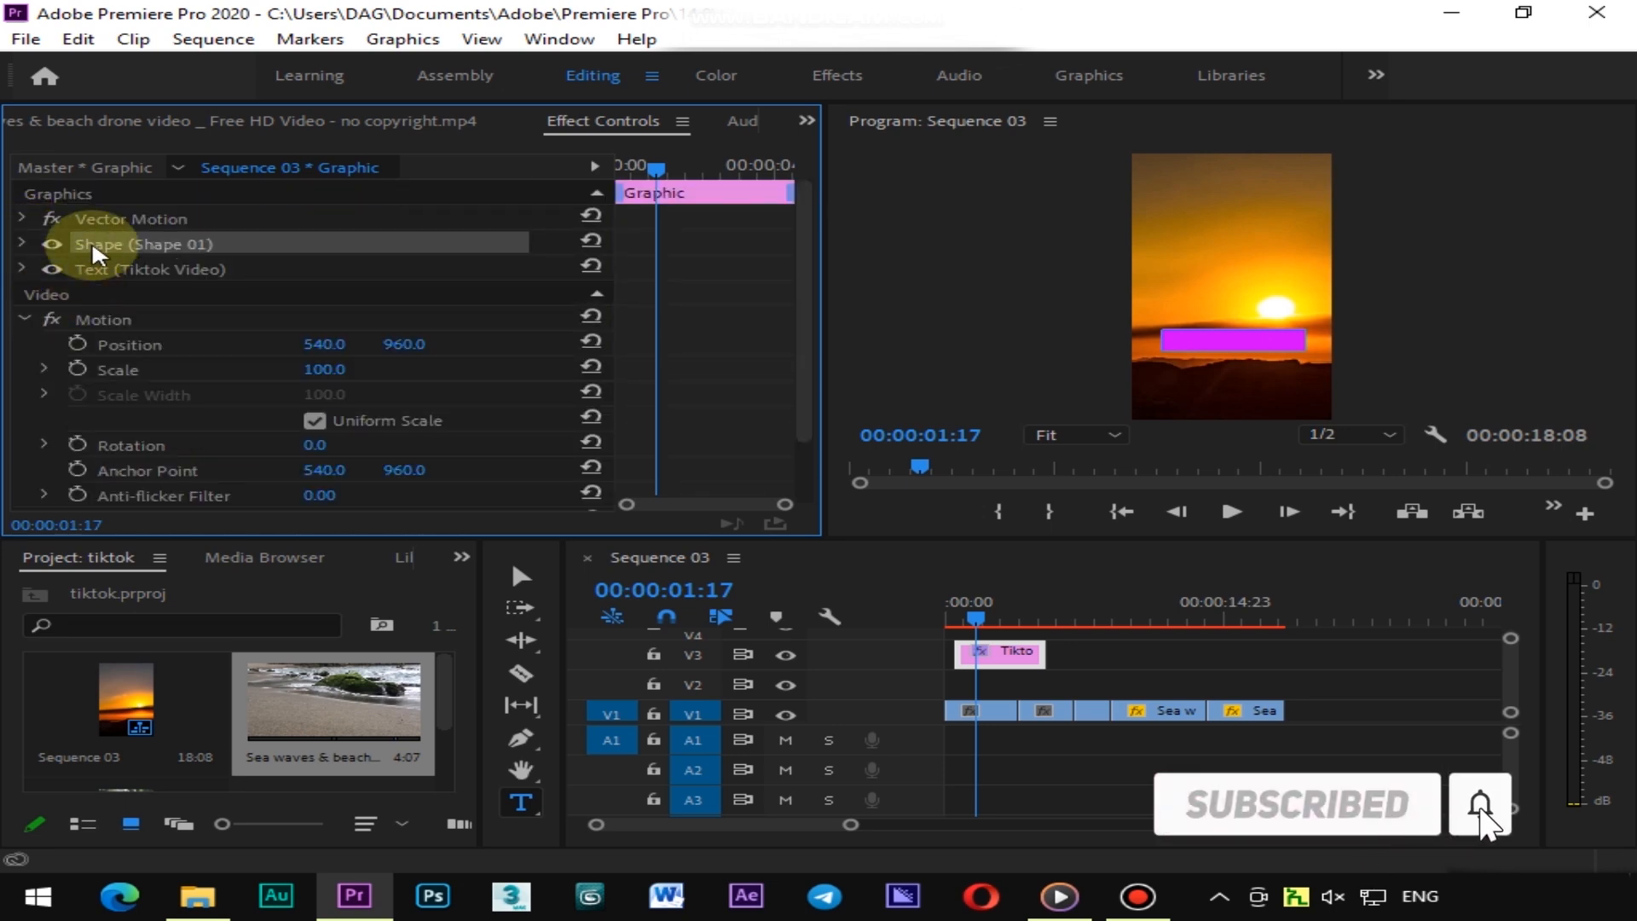
mouse_move(95, 242)
mouse_down()
mouse_move(95, 282)
mouse_move(107, 244)
mouse_up()
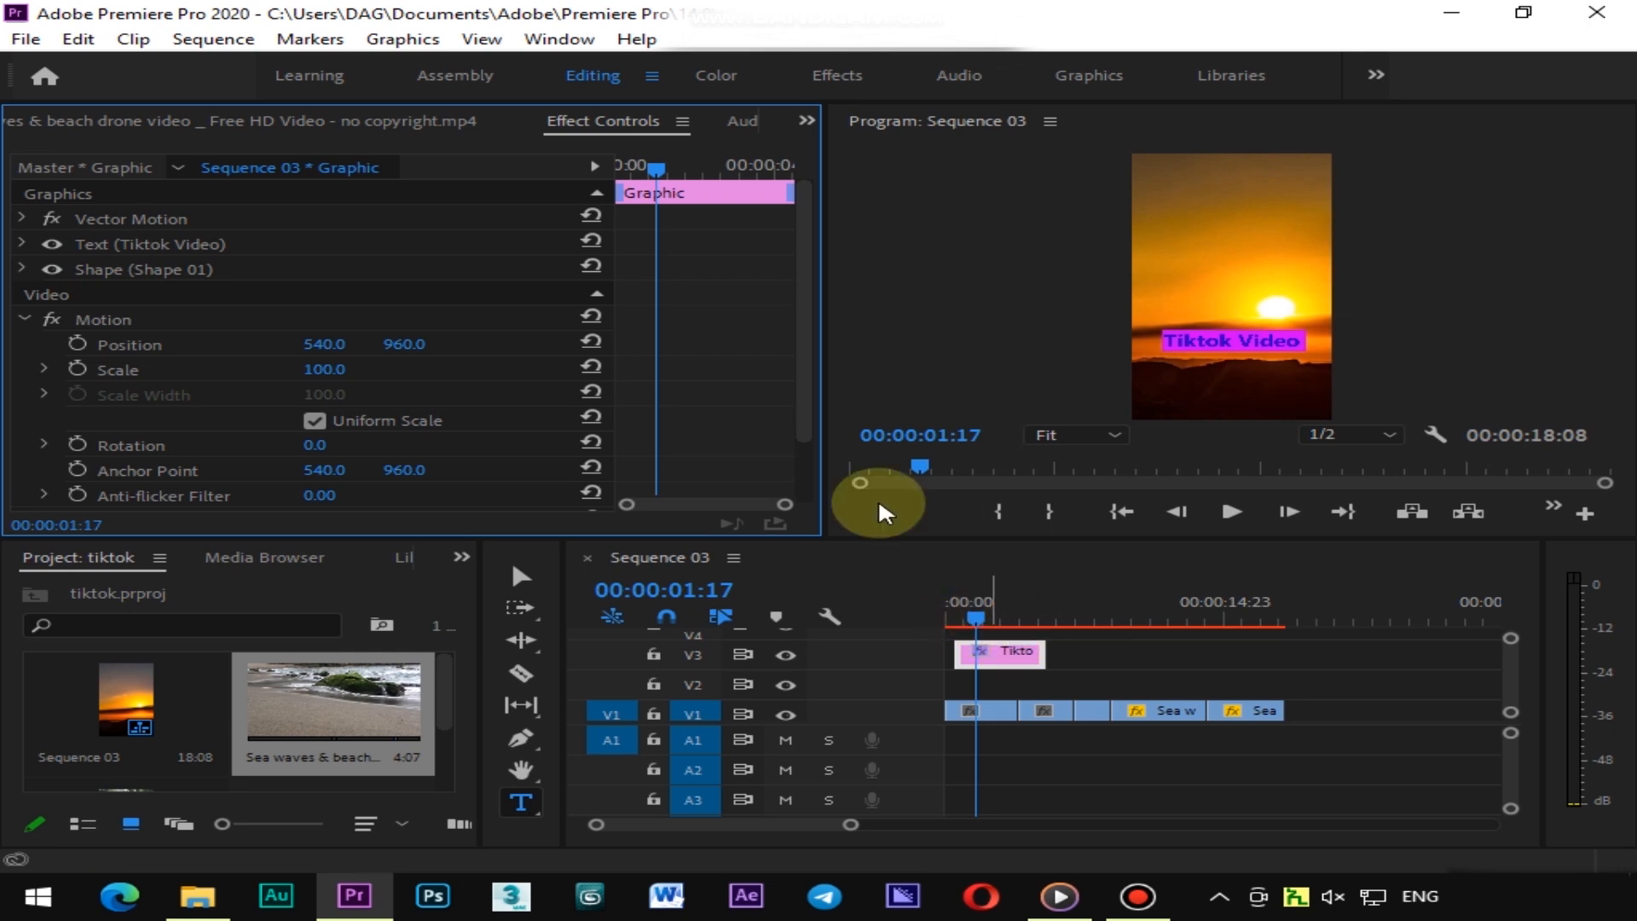
Move the whole graphic with Vector Motion to position 544, -167 at the top of the frame
click(23, 219)
drag(324, 244, 92, 245)
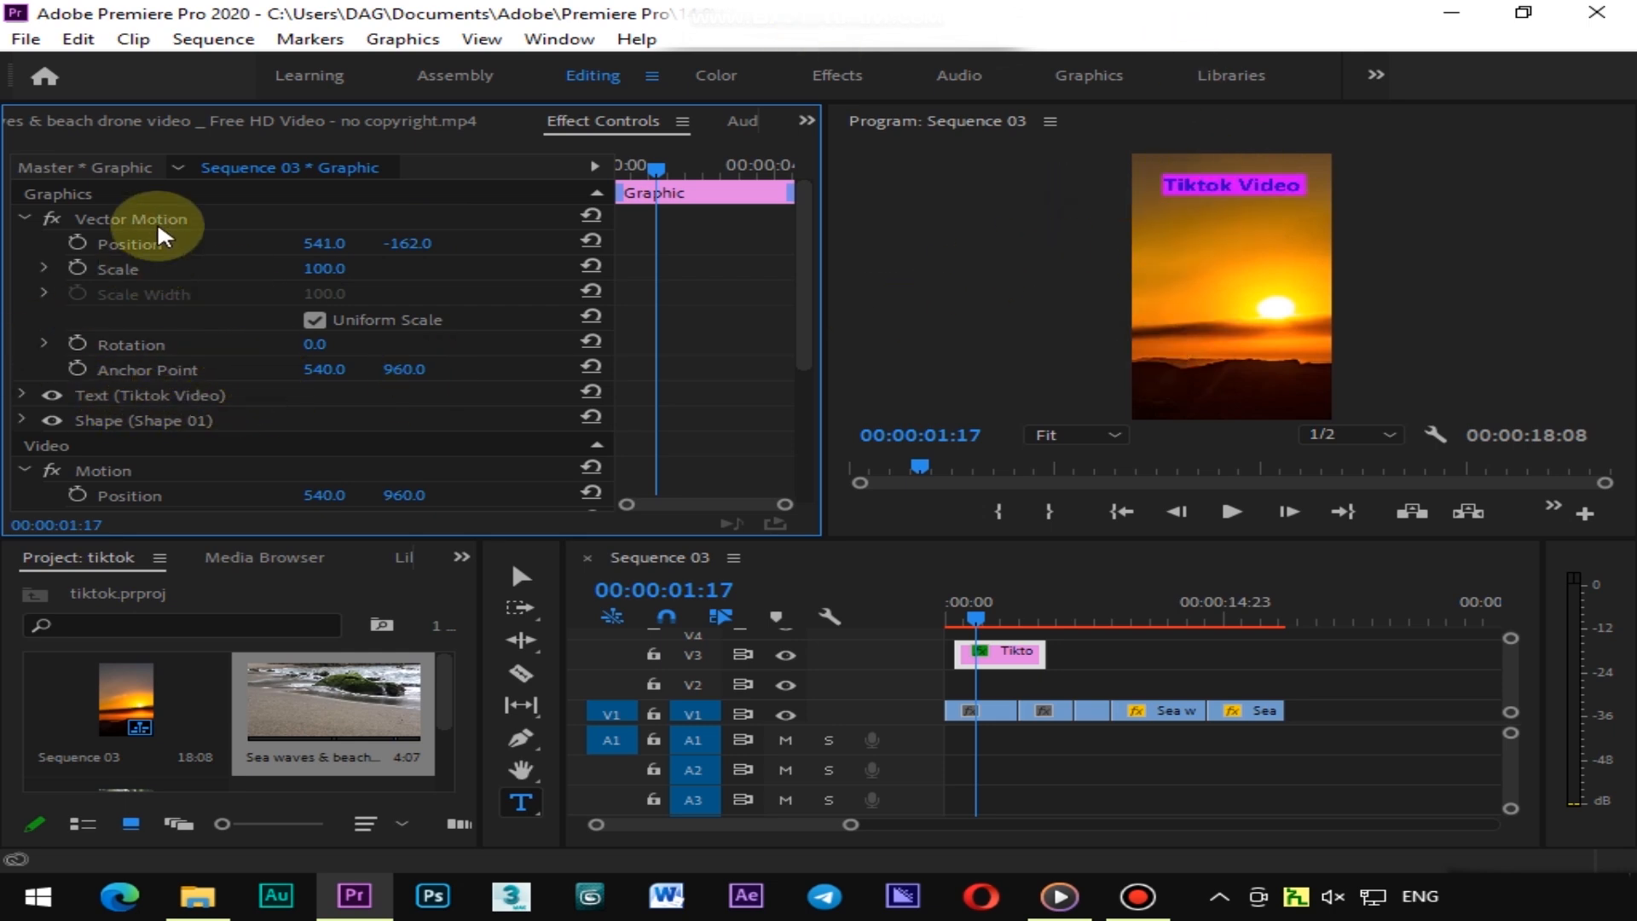
drag(430, 244, 712, 244)
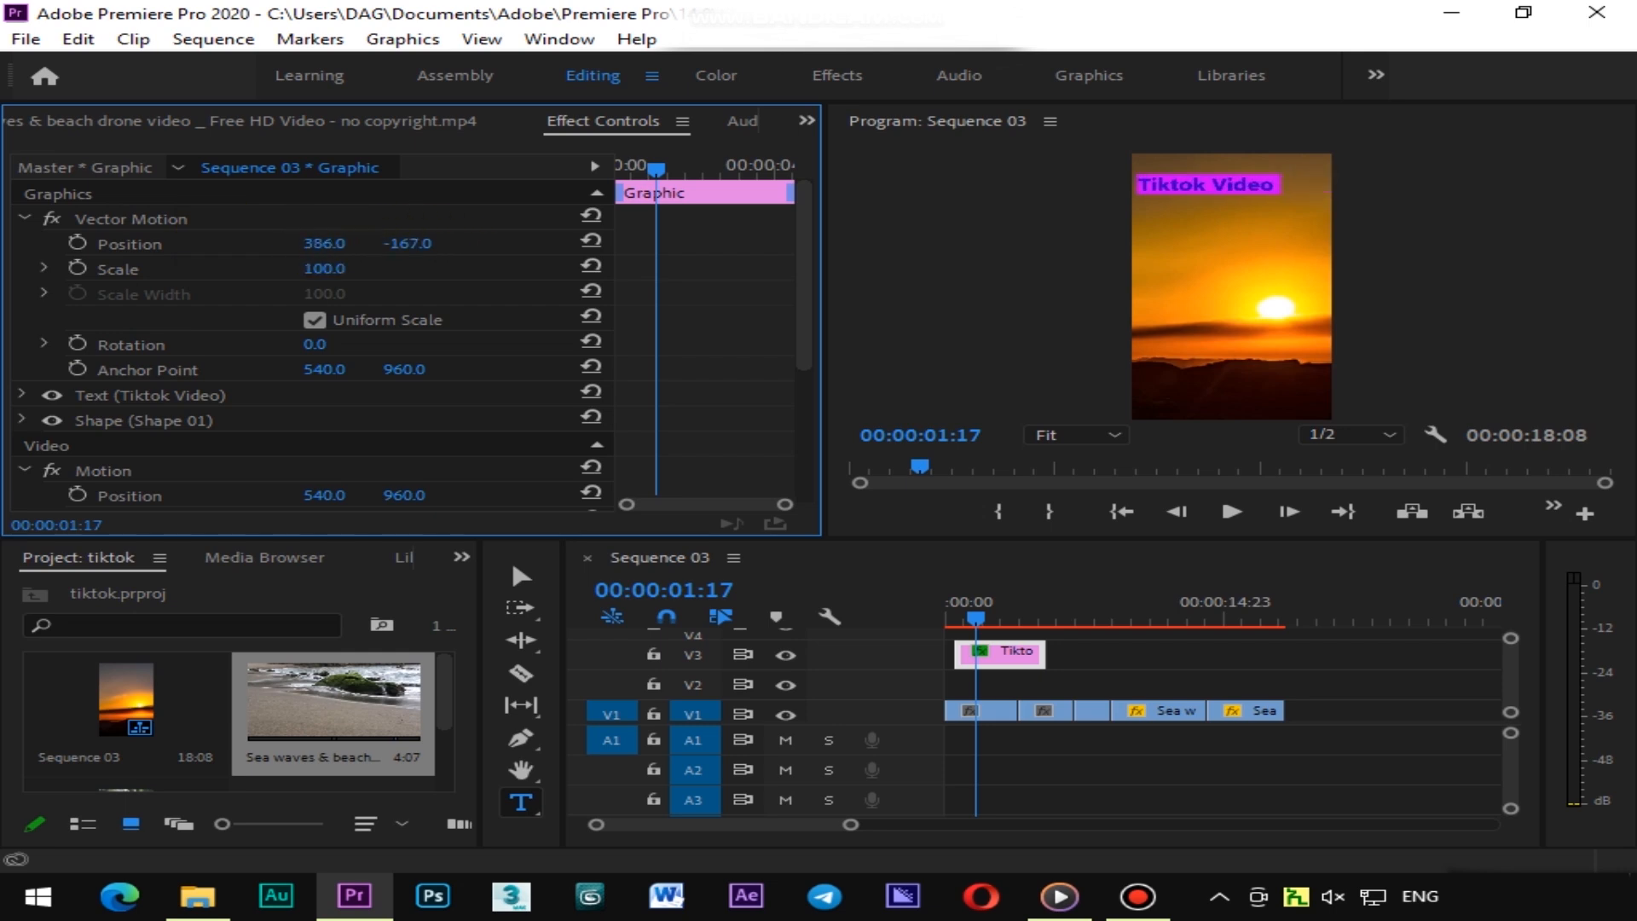
drag(324, 244, 362, 244)
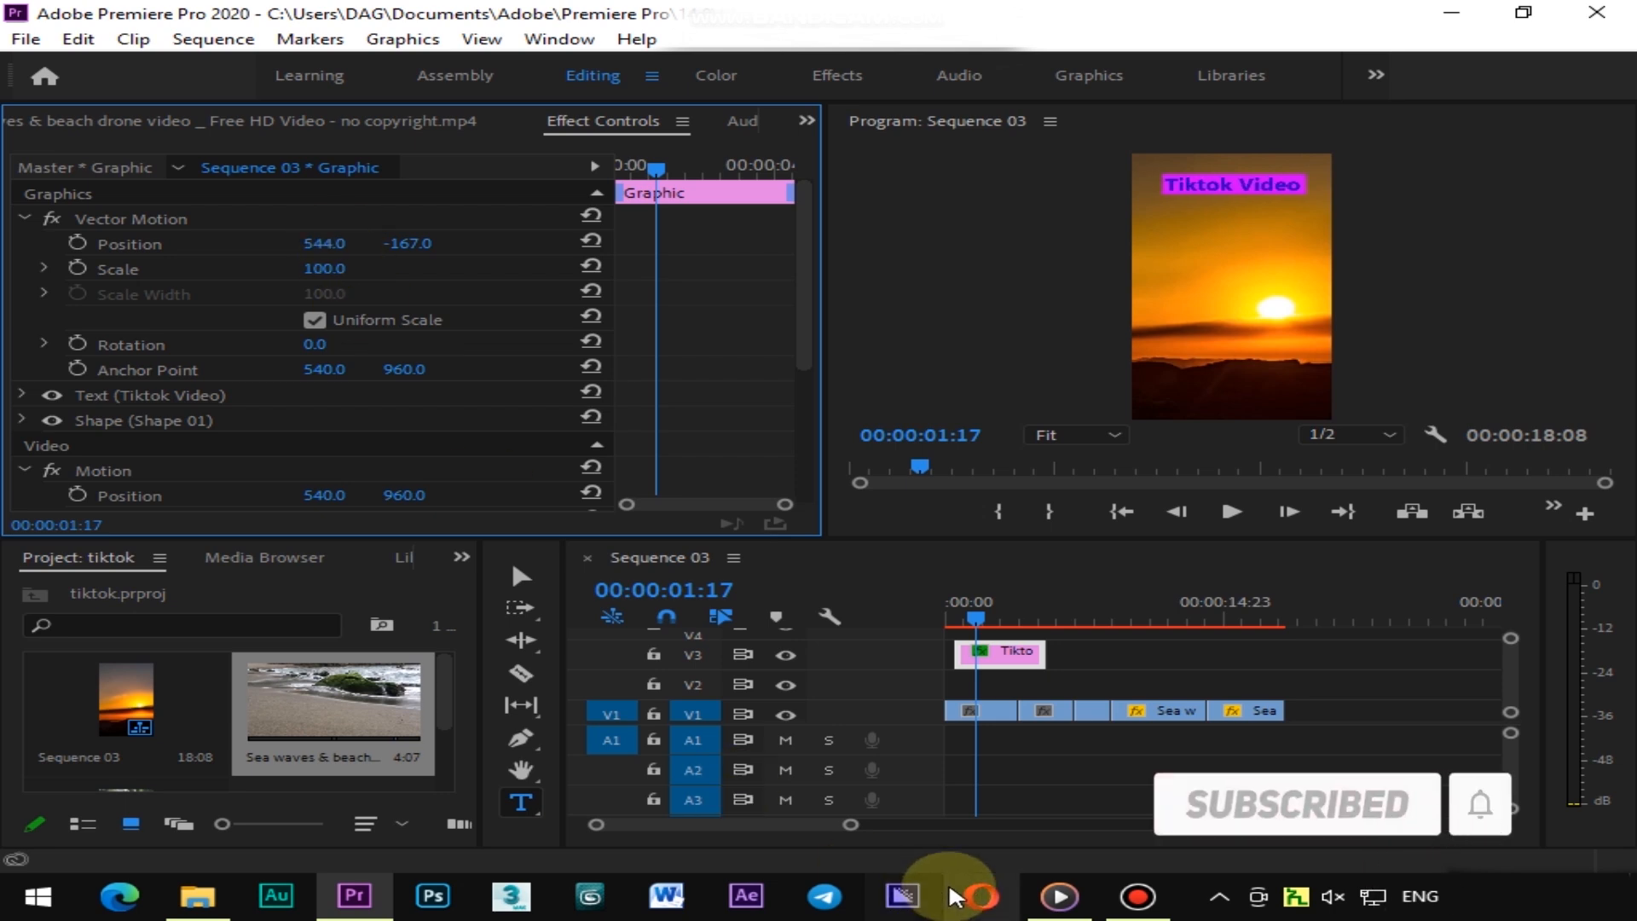
Preview the start of the sequence and apply default transitions to both ends of the text graphic clip
drag(969, 604, 928, 612)
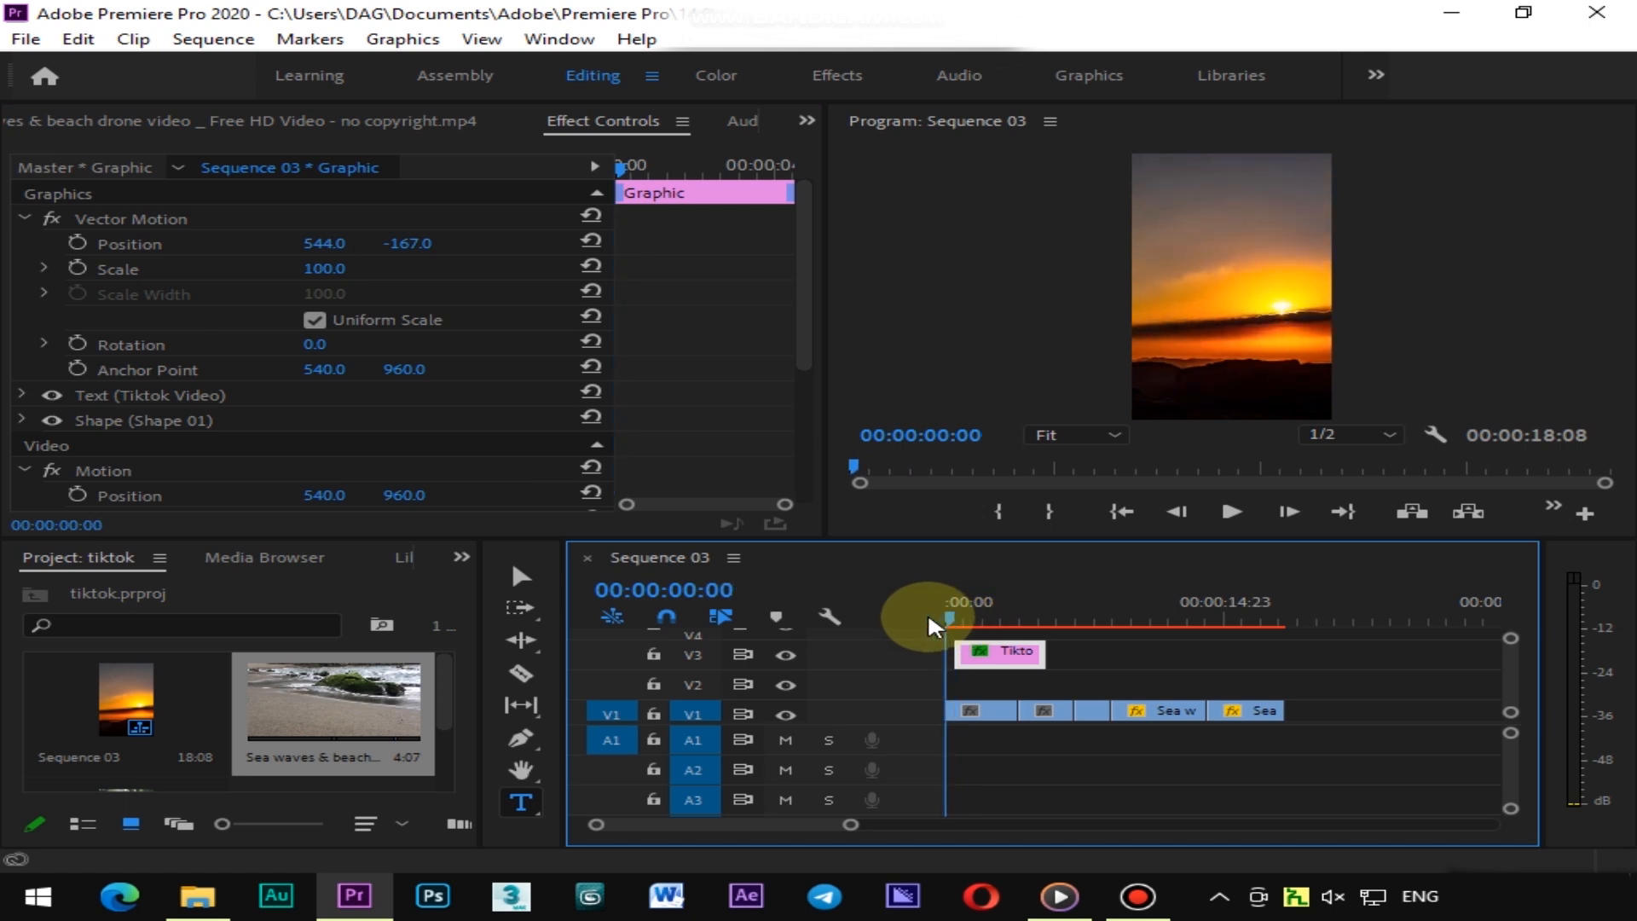
click(1230, 510)
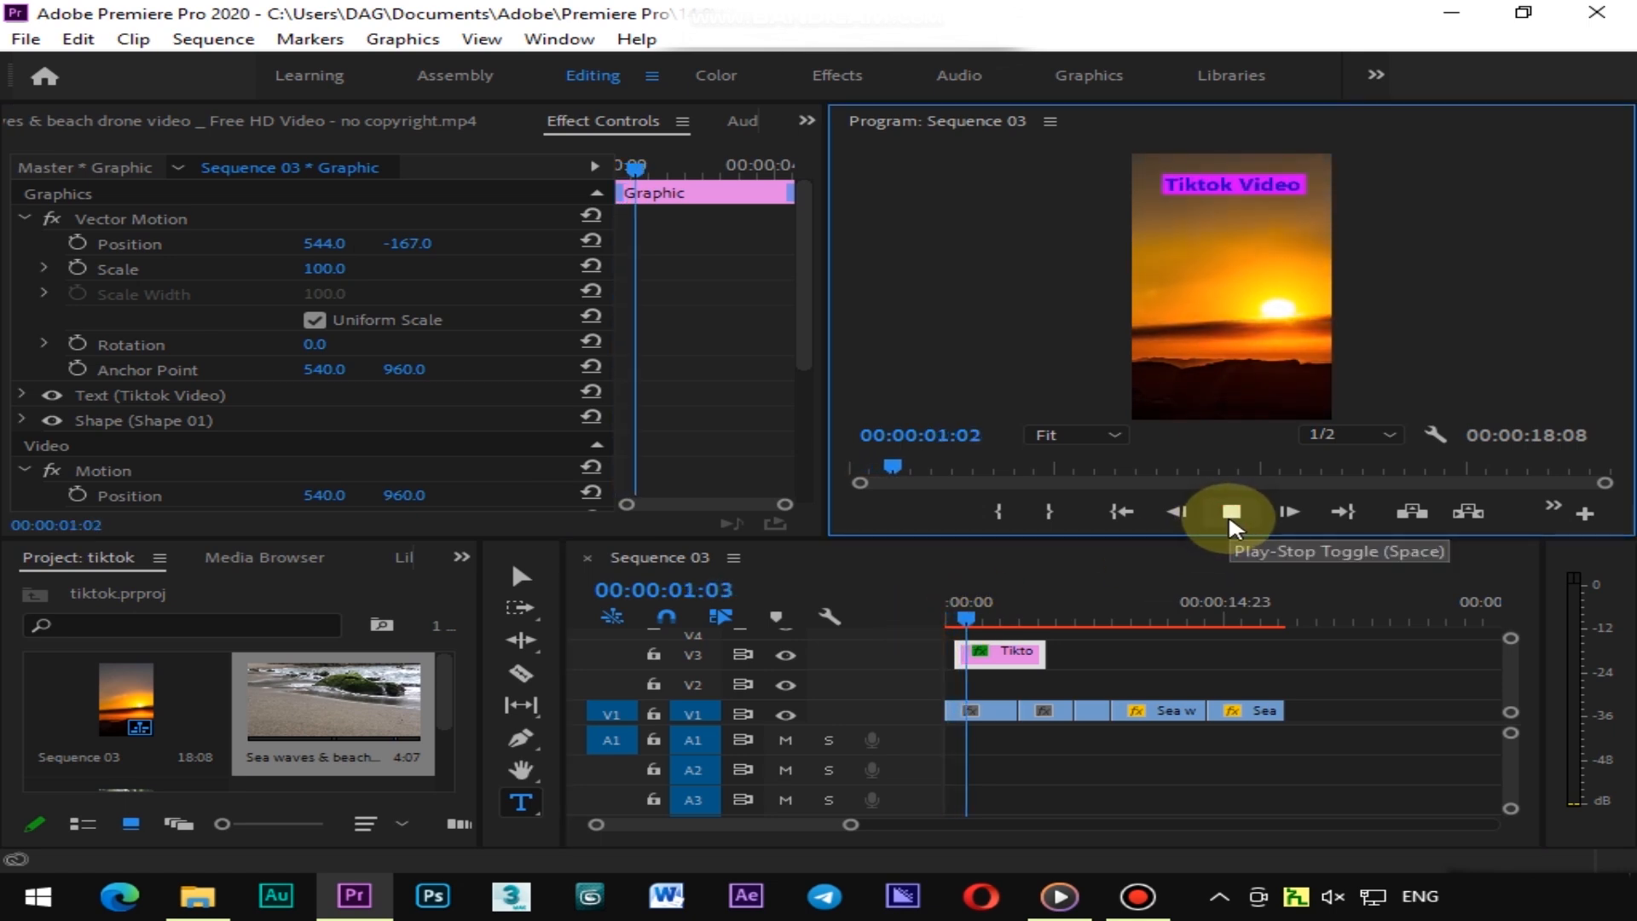
drag(988, 610, 957, 623)
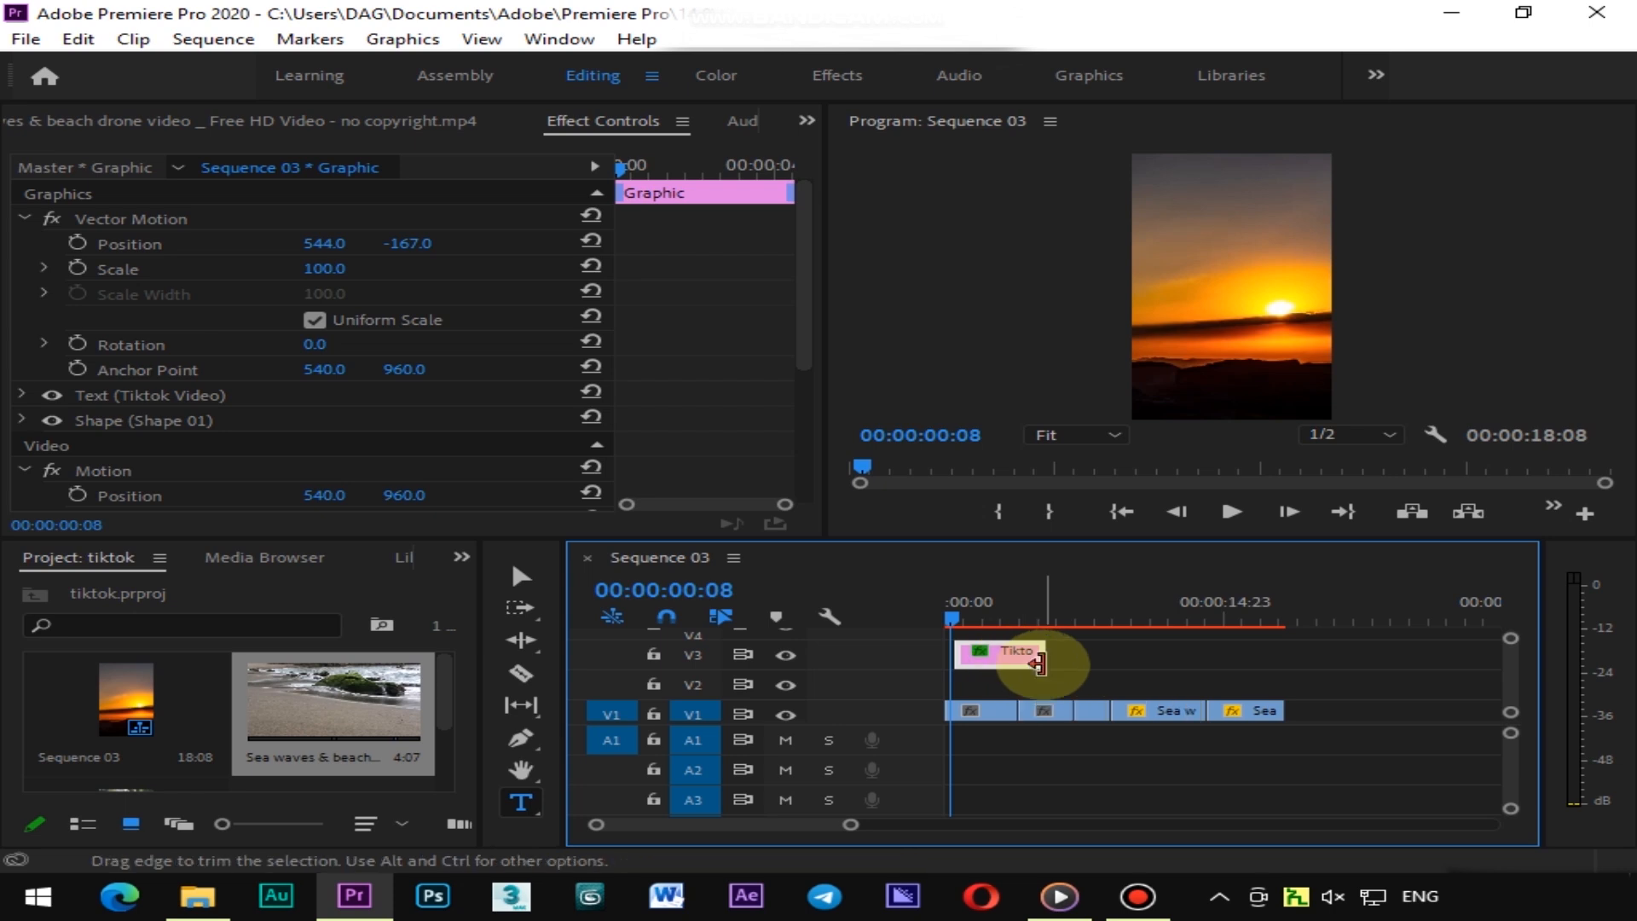
key(shift+d)
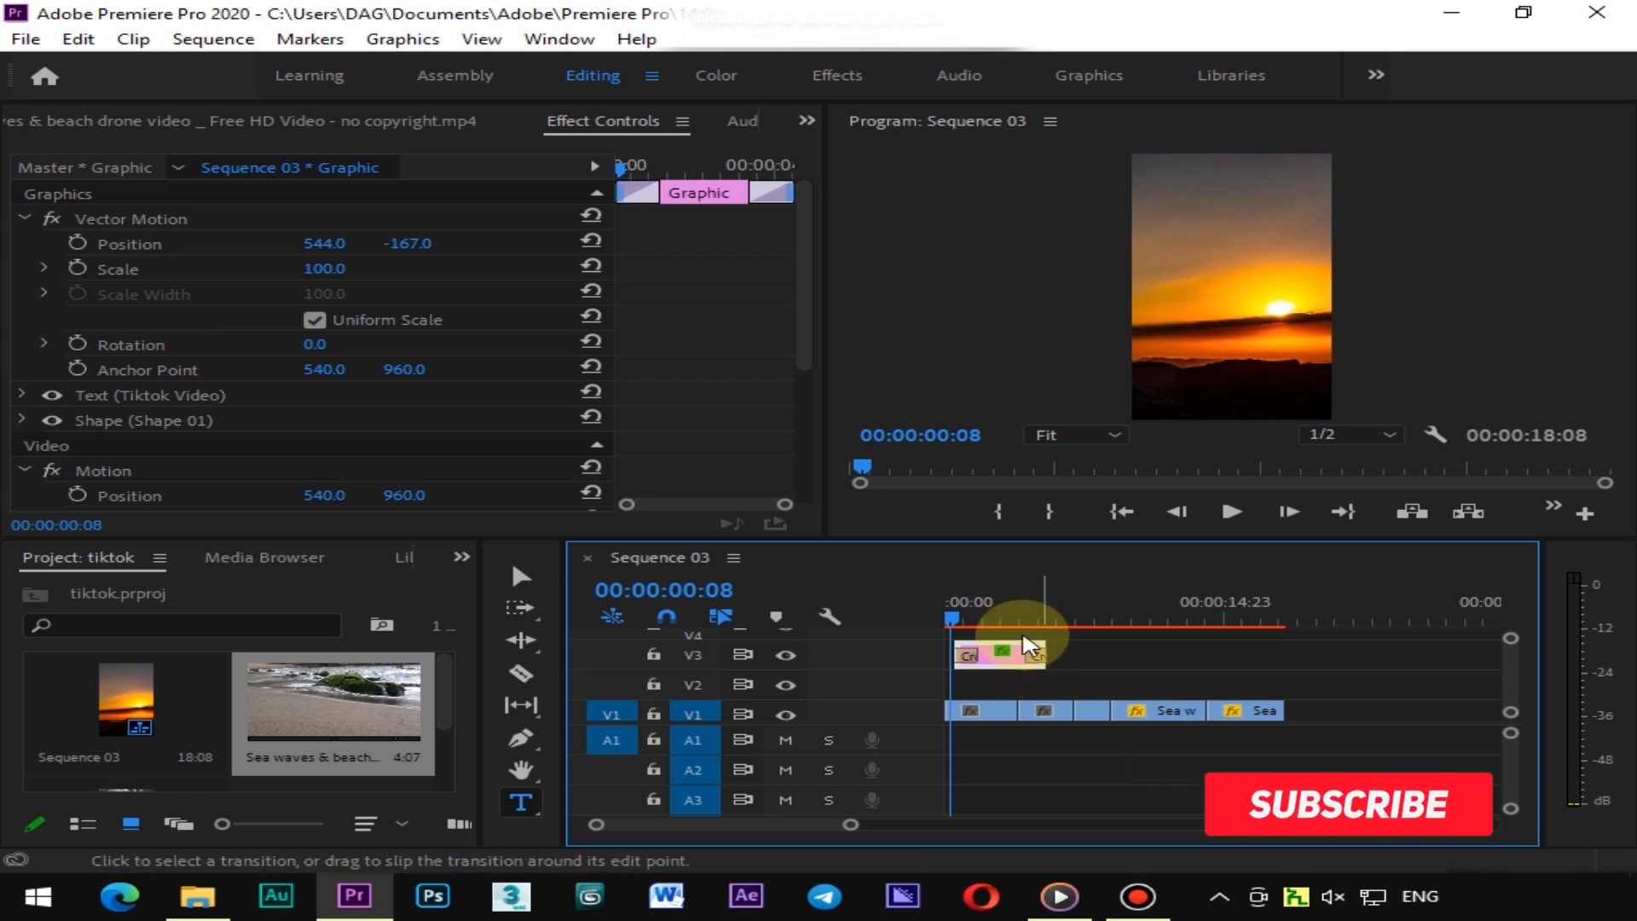
Play the sequence from the start and apply the default video transition to the selected clip
mouse_move(952, 606)
mouse_down()
mouse_move(985, 602)
mouse_move(940, 599)
mouse_up()
click(1231, 511)
key(ctrl+d)
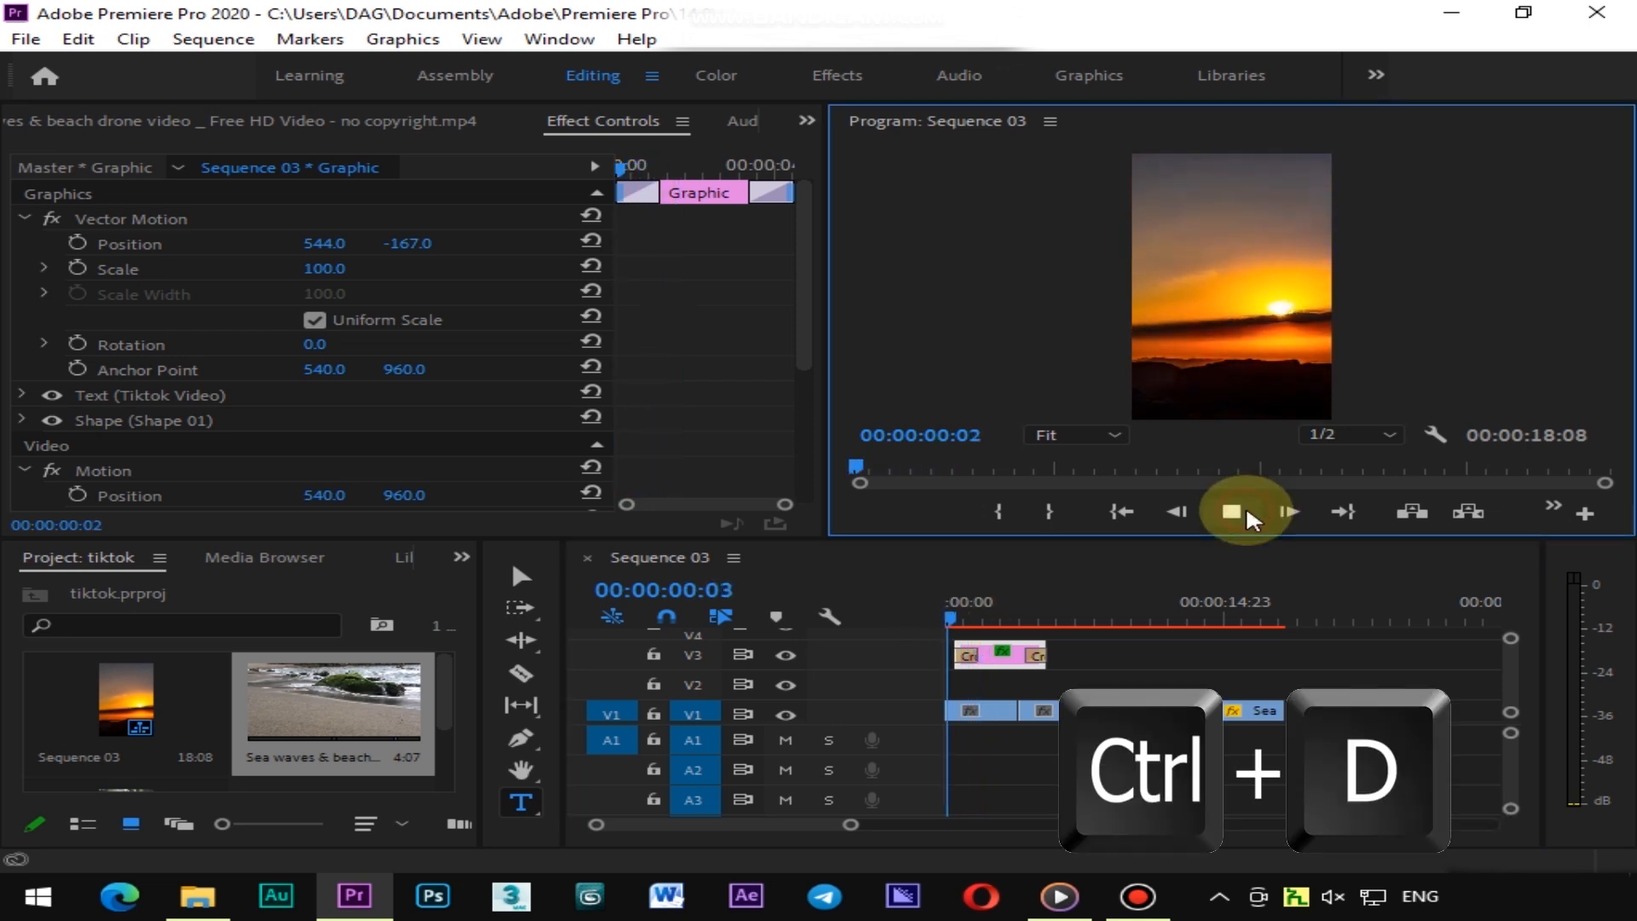
Move the playhead to 00:00:02:16 and open the Effects panel
click(997, 622)
click(461, 557)
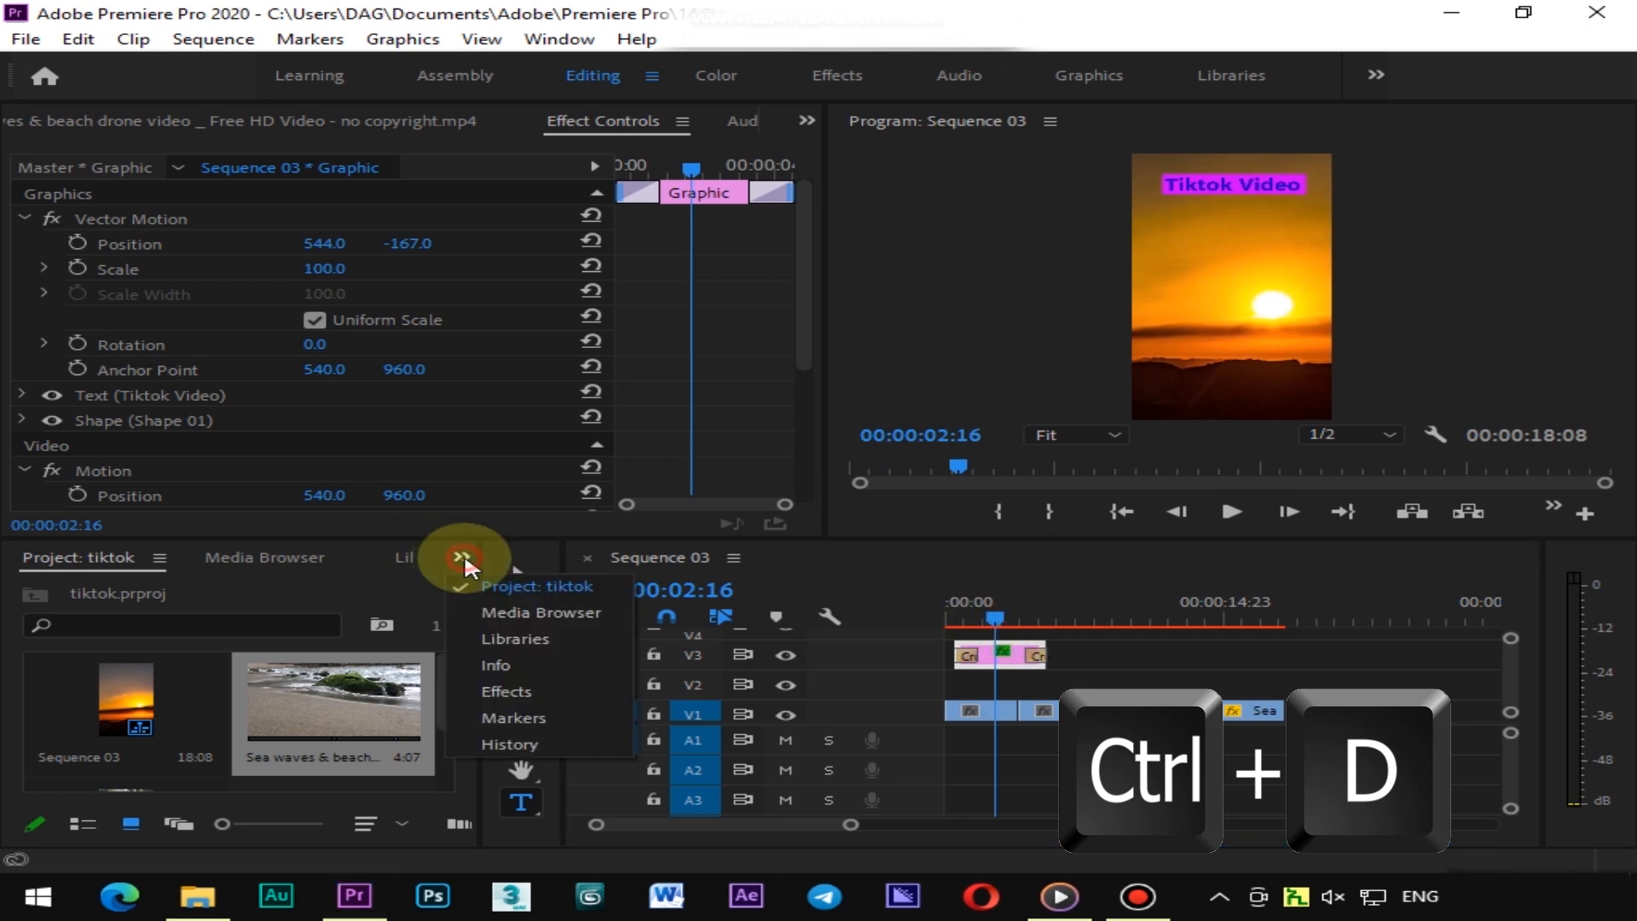
click(521, 689)
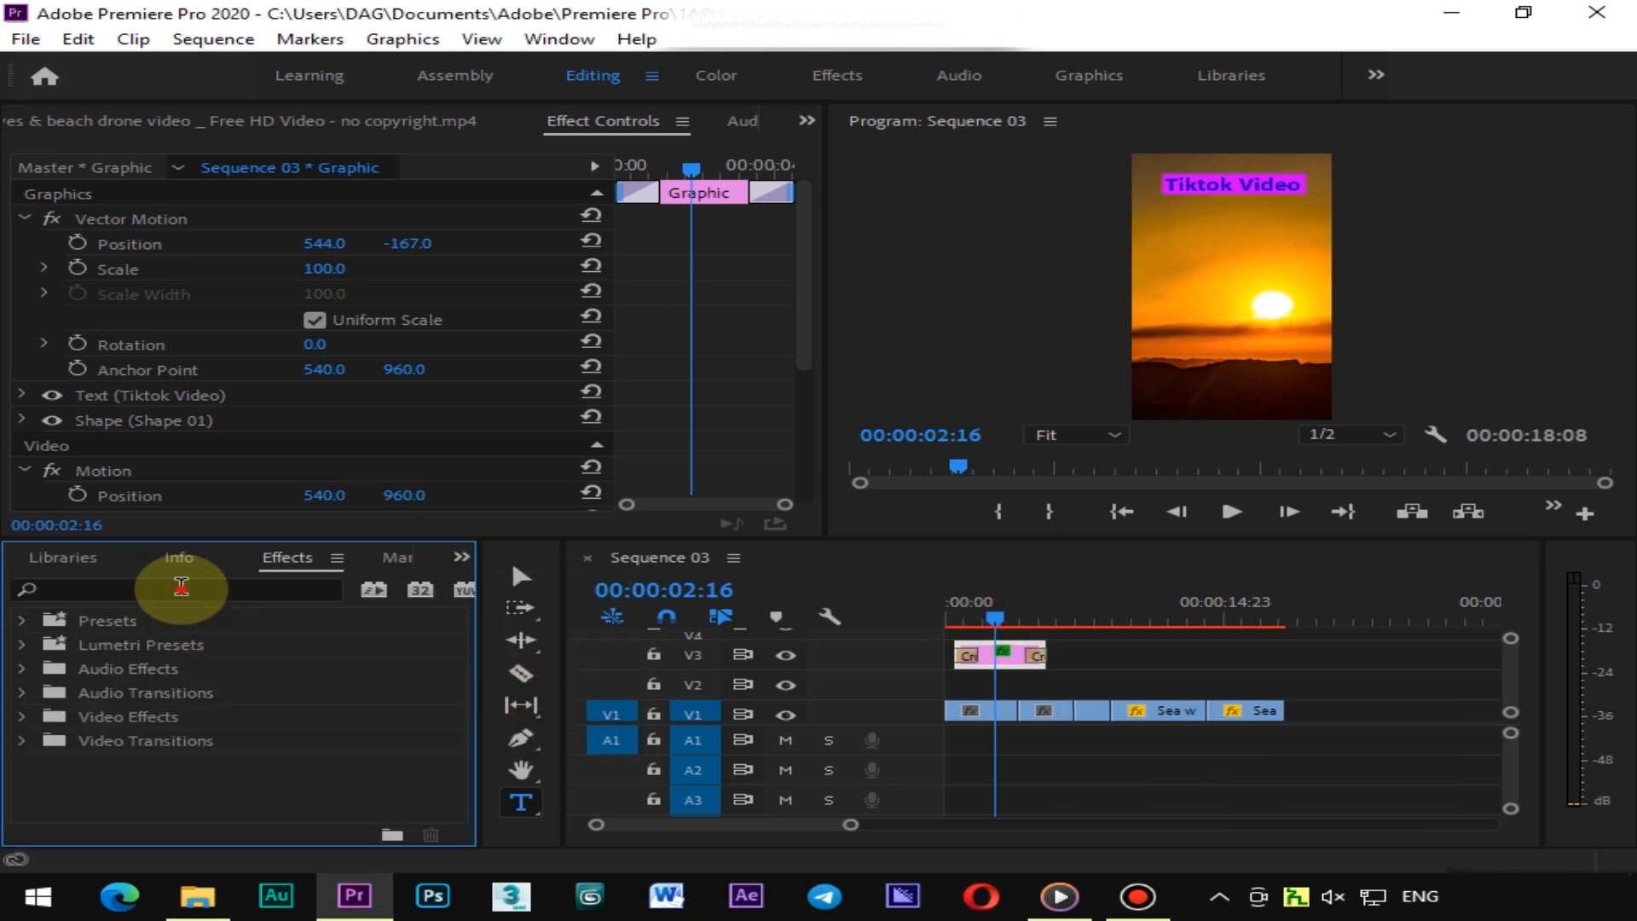
Search the effects for Cross Dissolve and apply it between clips on the V1 video track
click(181, 587)
text(cross)
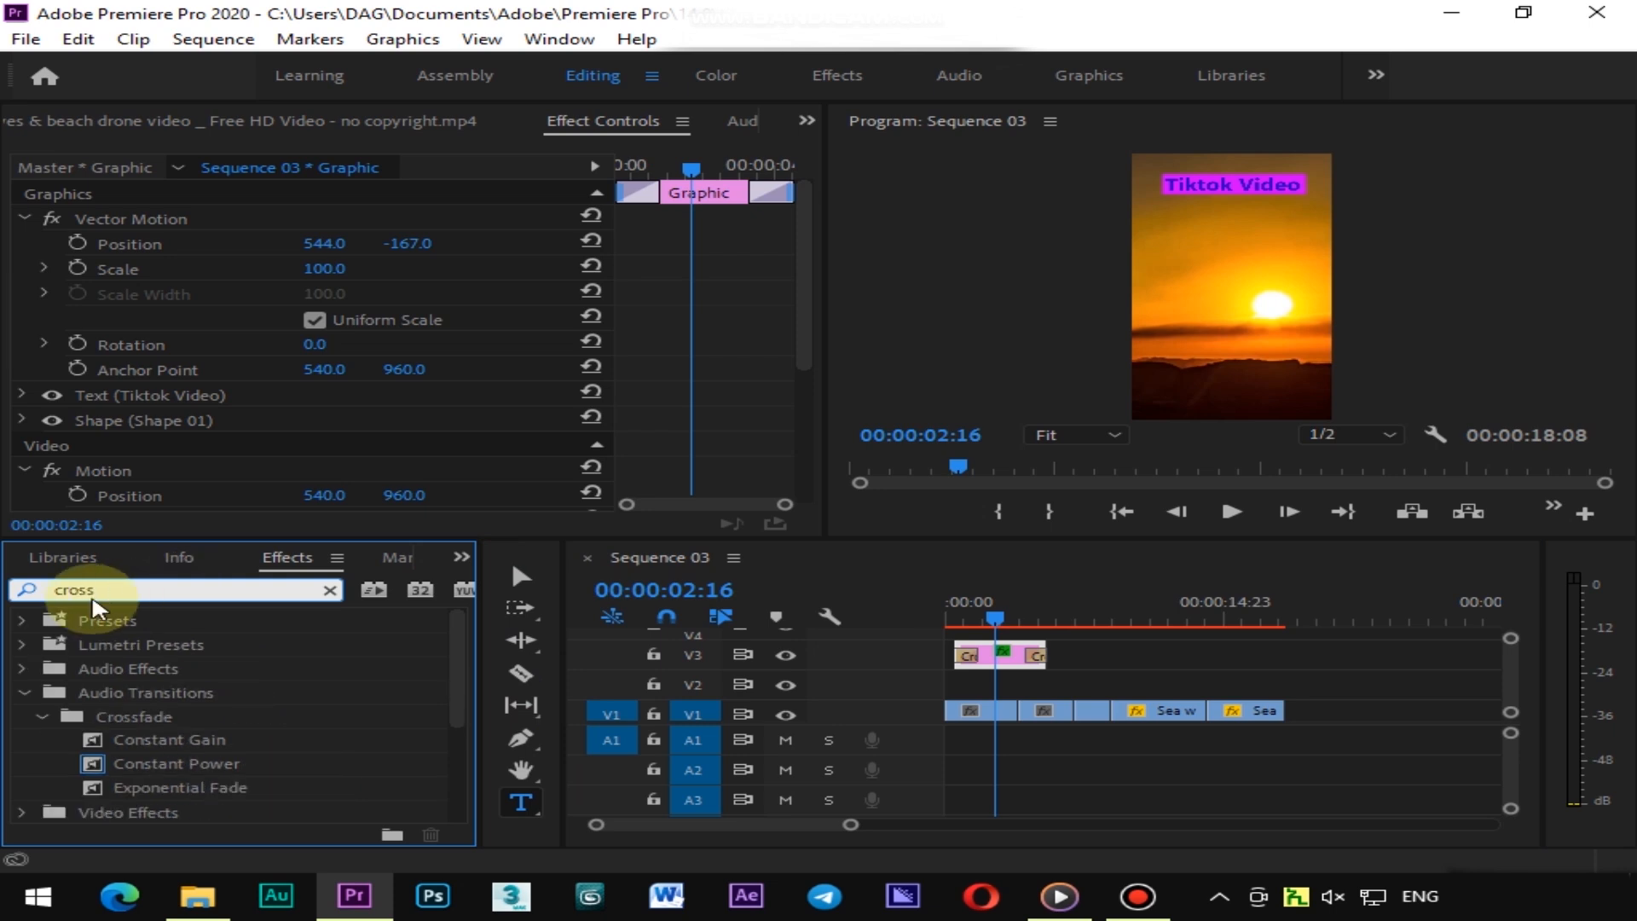
scroll(95, 702, down, 5)
click(190, 750)
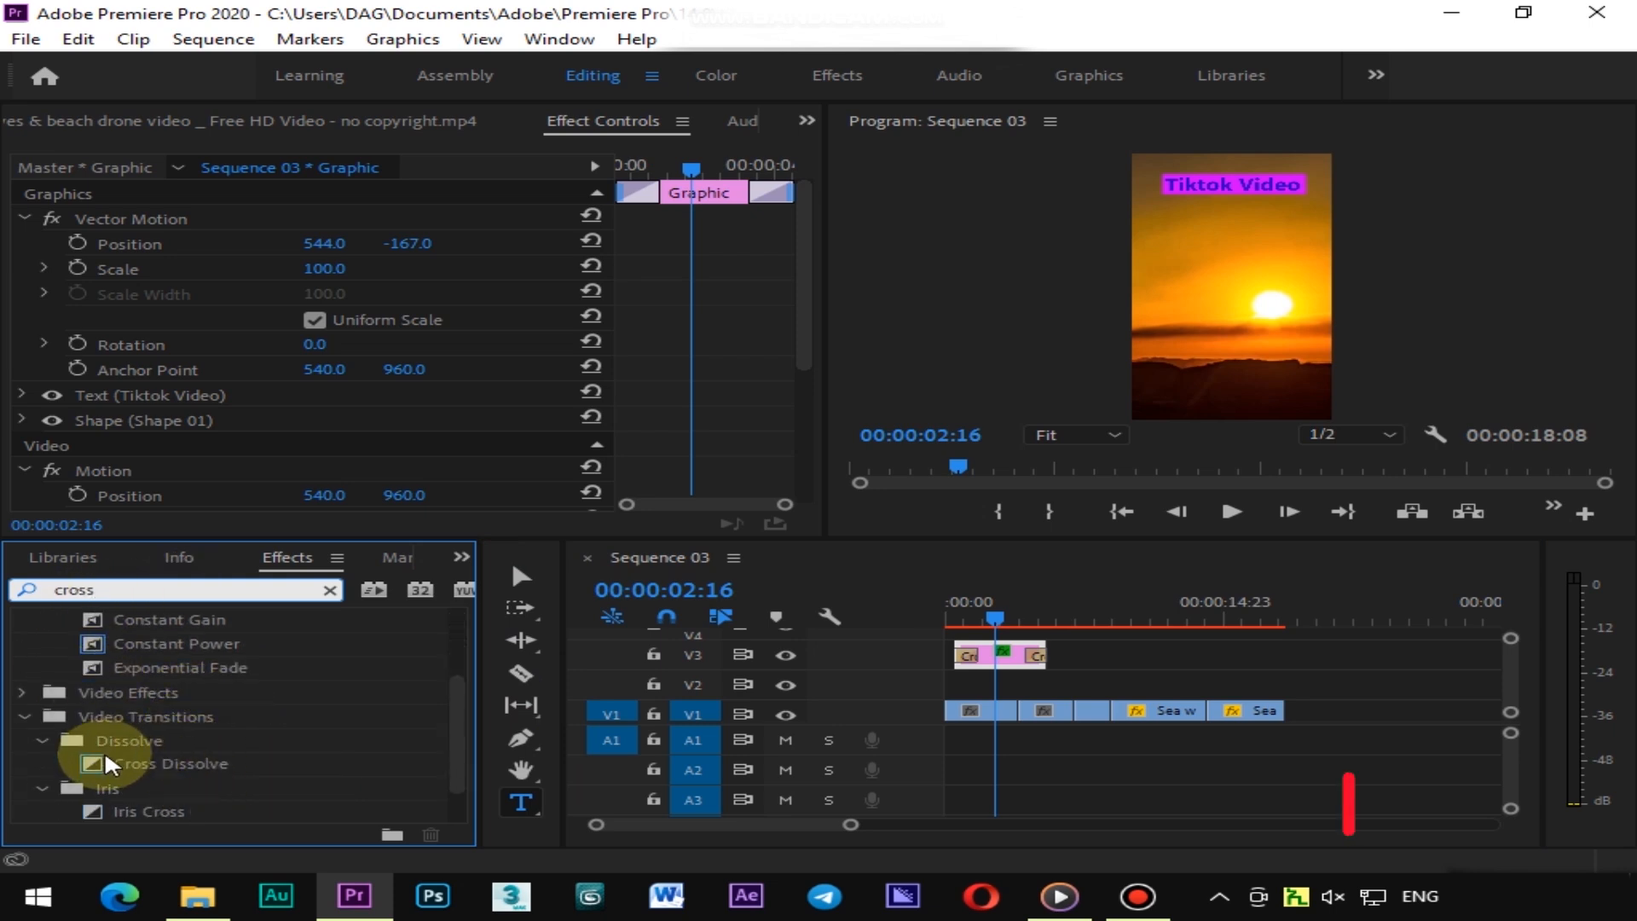
drag(145, 761, 1042, 669)
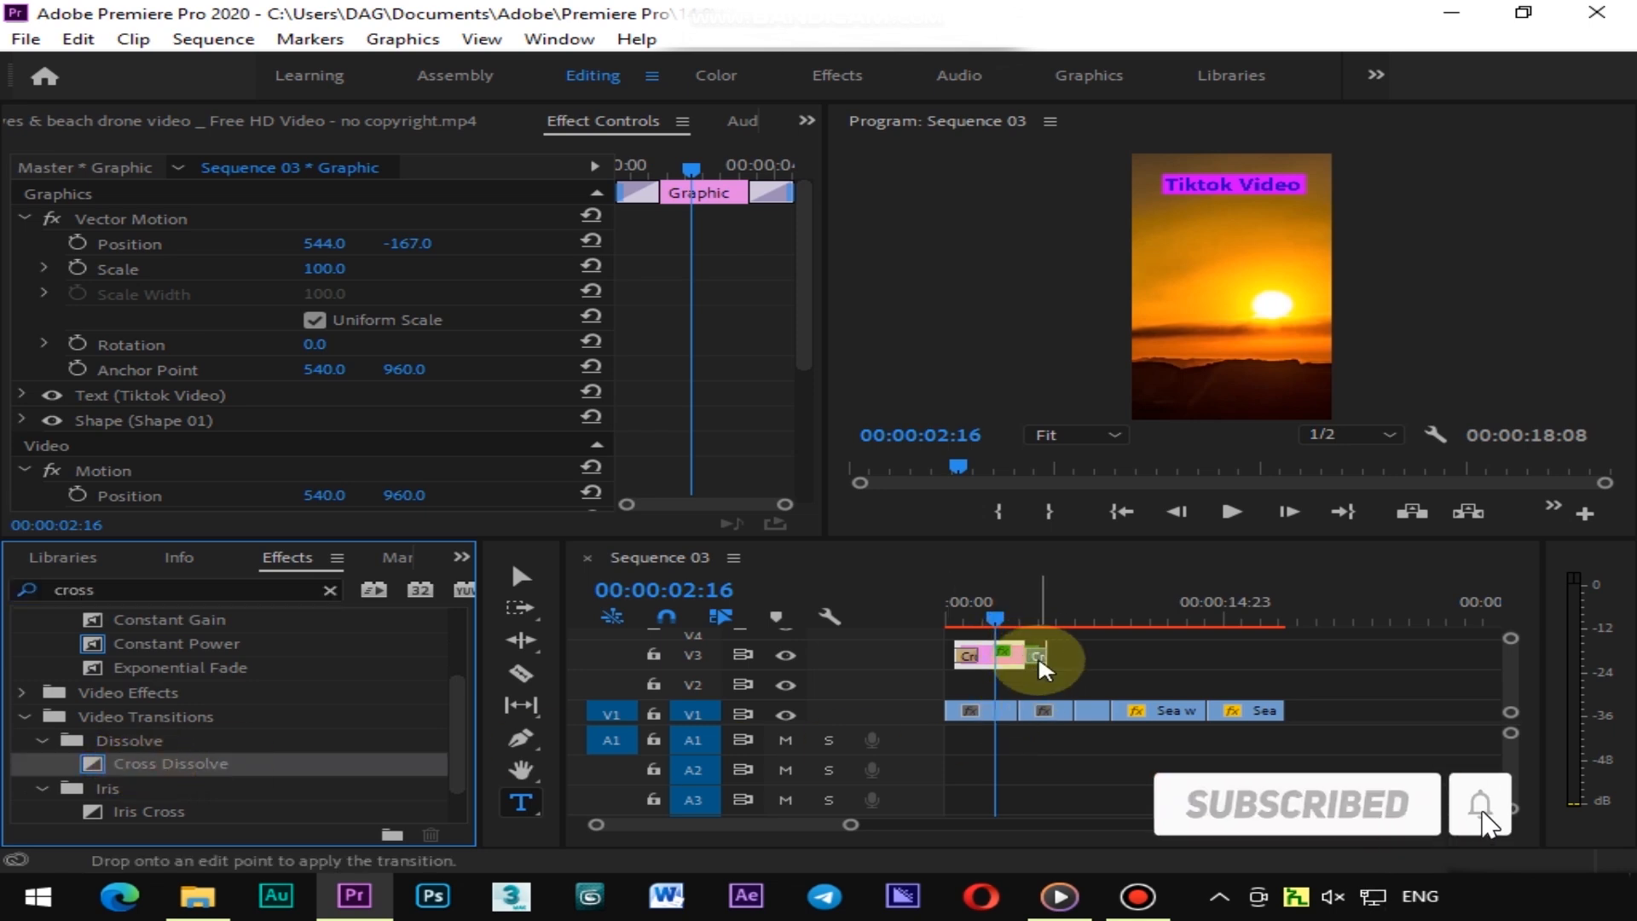
Extend the text graphic clip on V3 so it lasts until the end of the video clips
drag(1006, 607, 1113, 623)
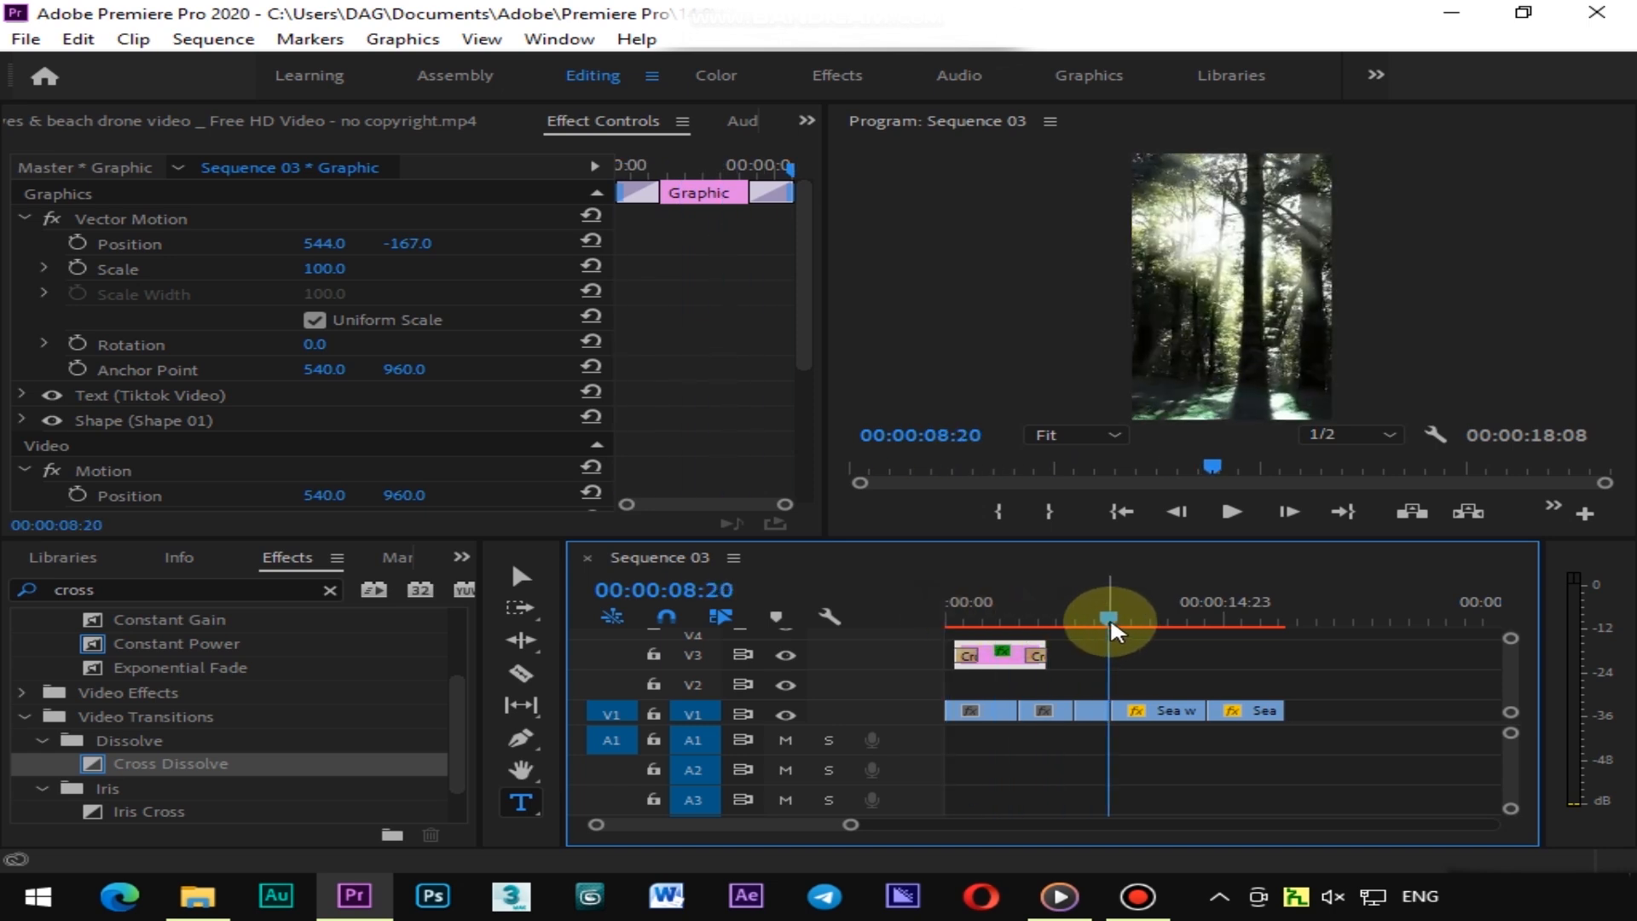
drag(1036, 666, 1267, 661)
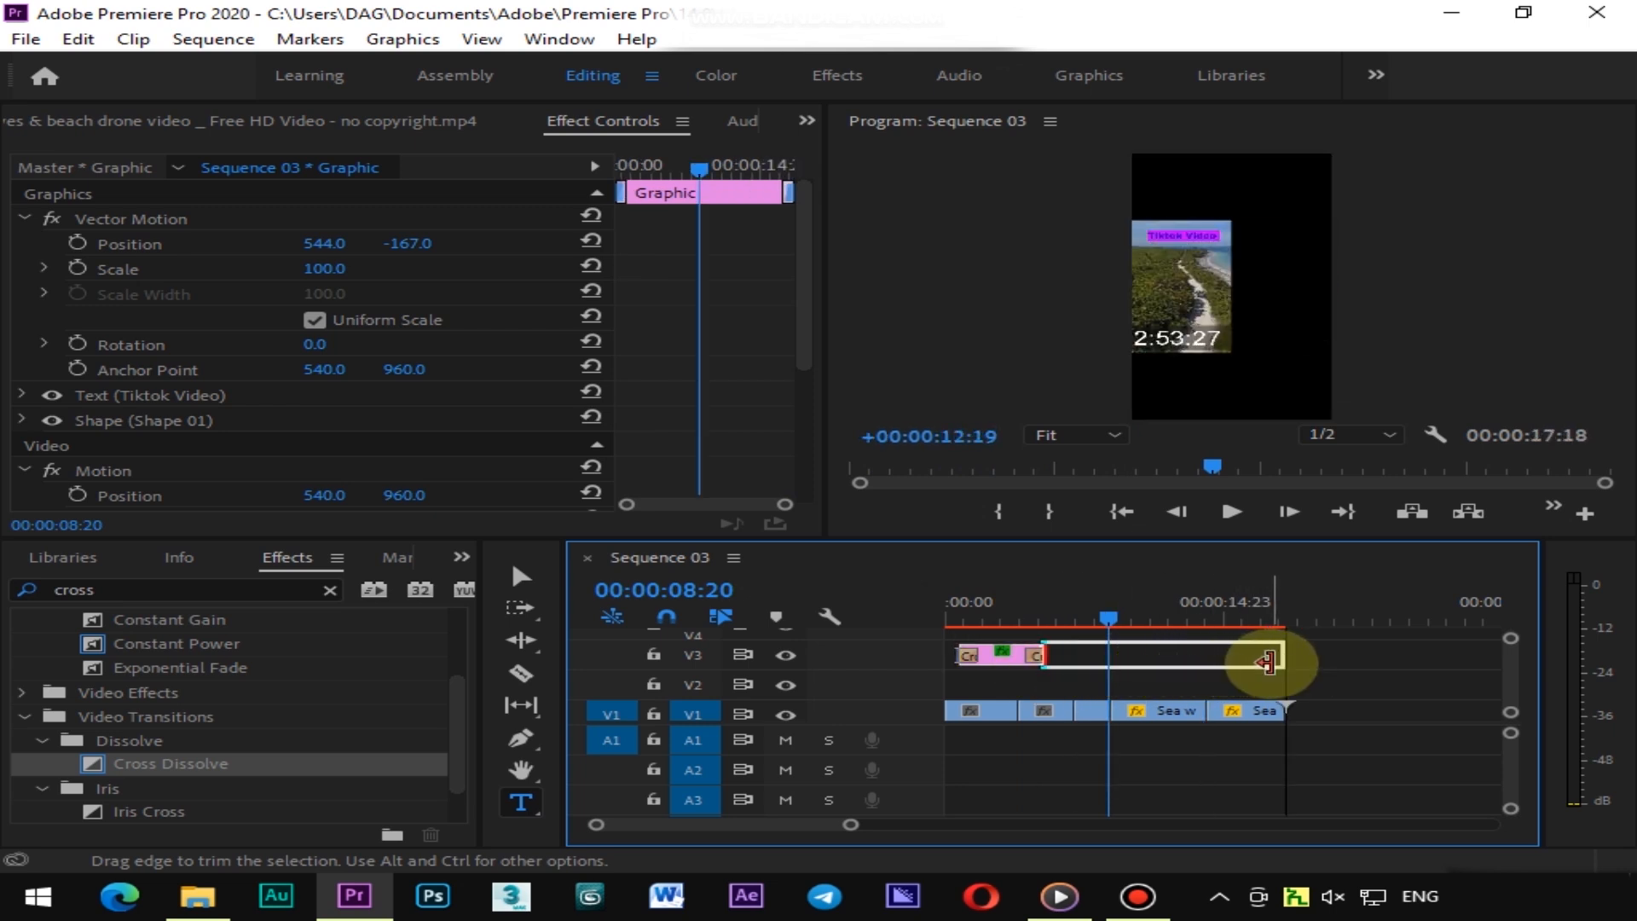
drag(1092, 607, 1209, 631)
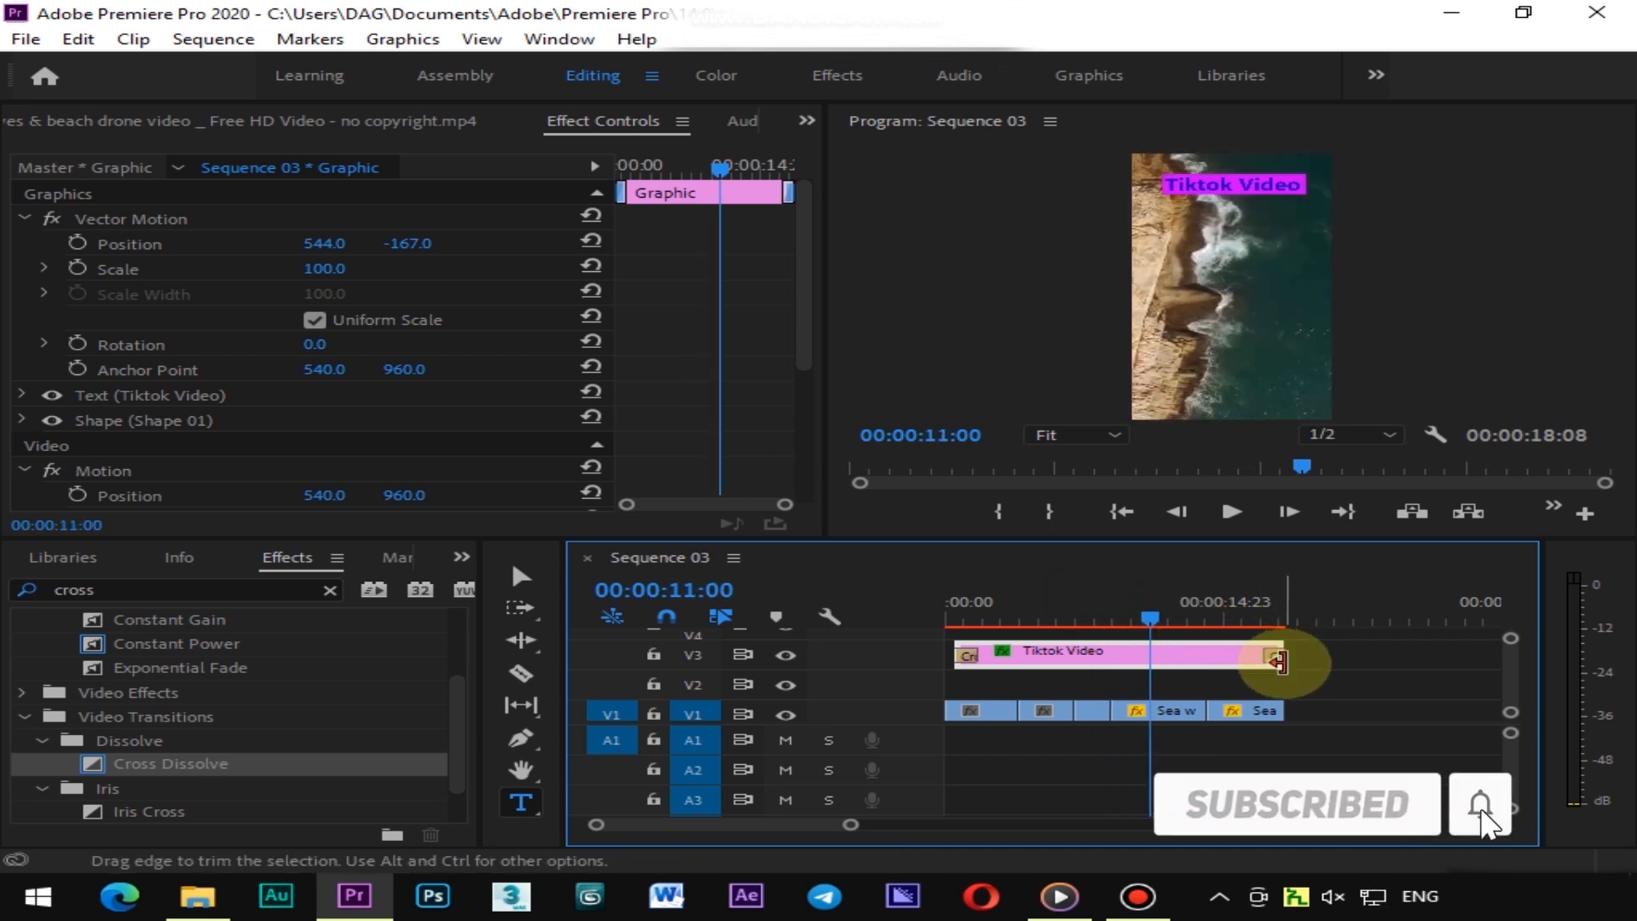
Import the audio file videoplayback (9).m4a into the project
click(953, 615)
drag(957, 616, 941, 614)
click(1255, 518)
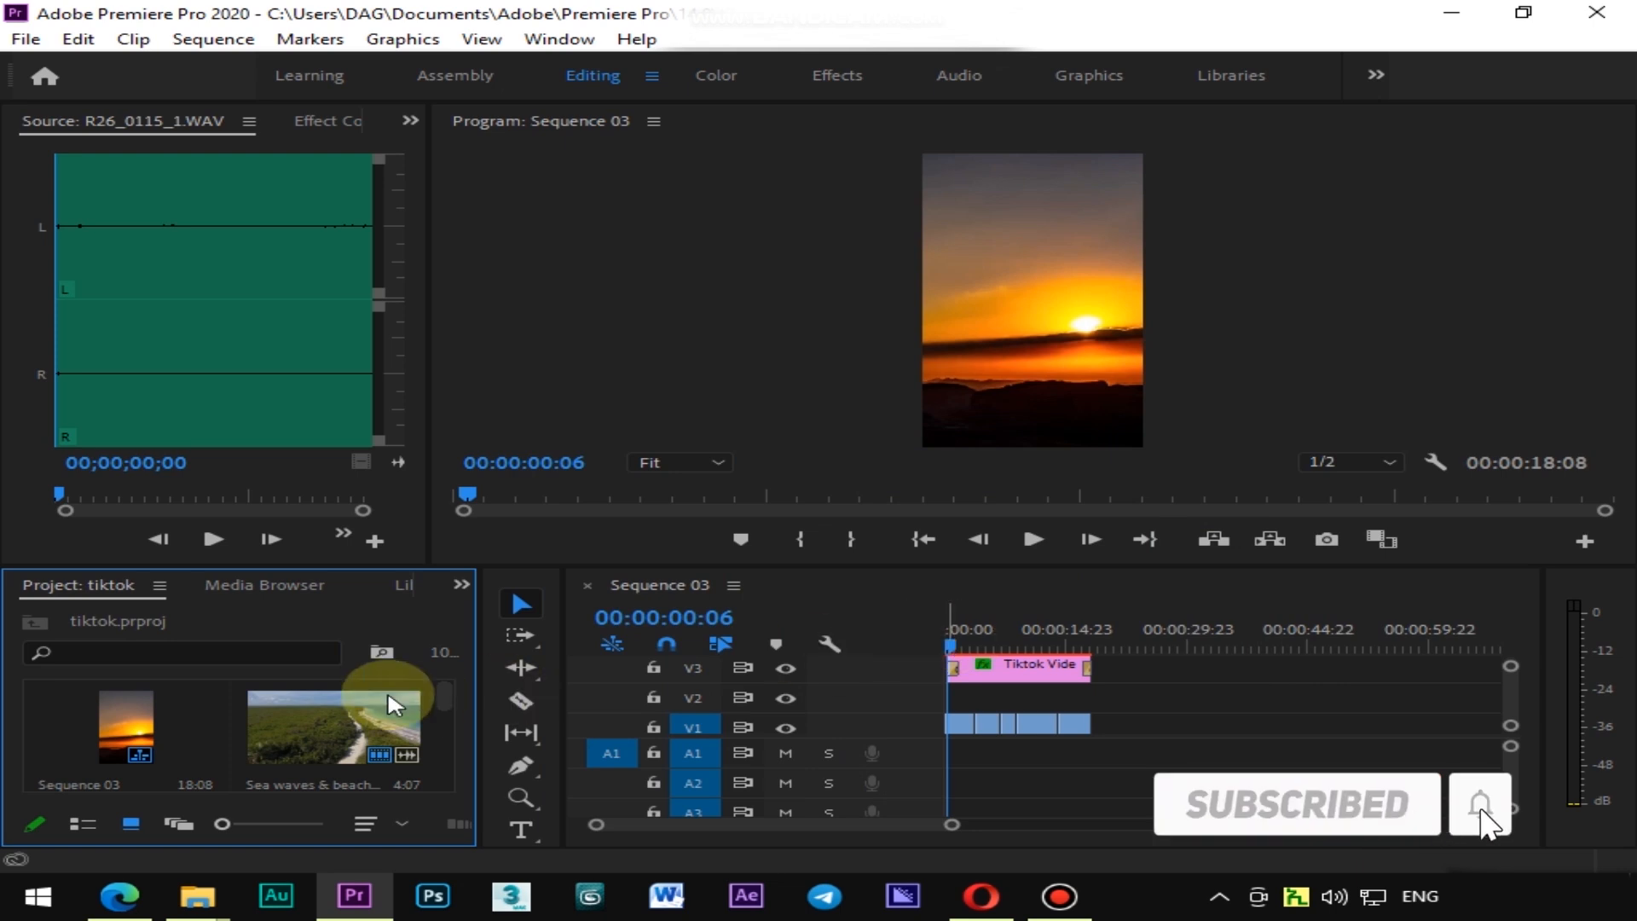
double_click(230, 717)
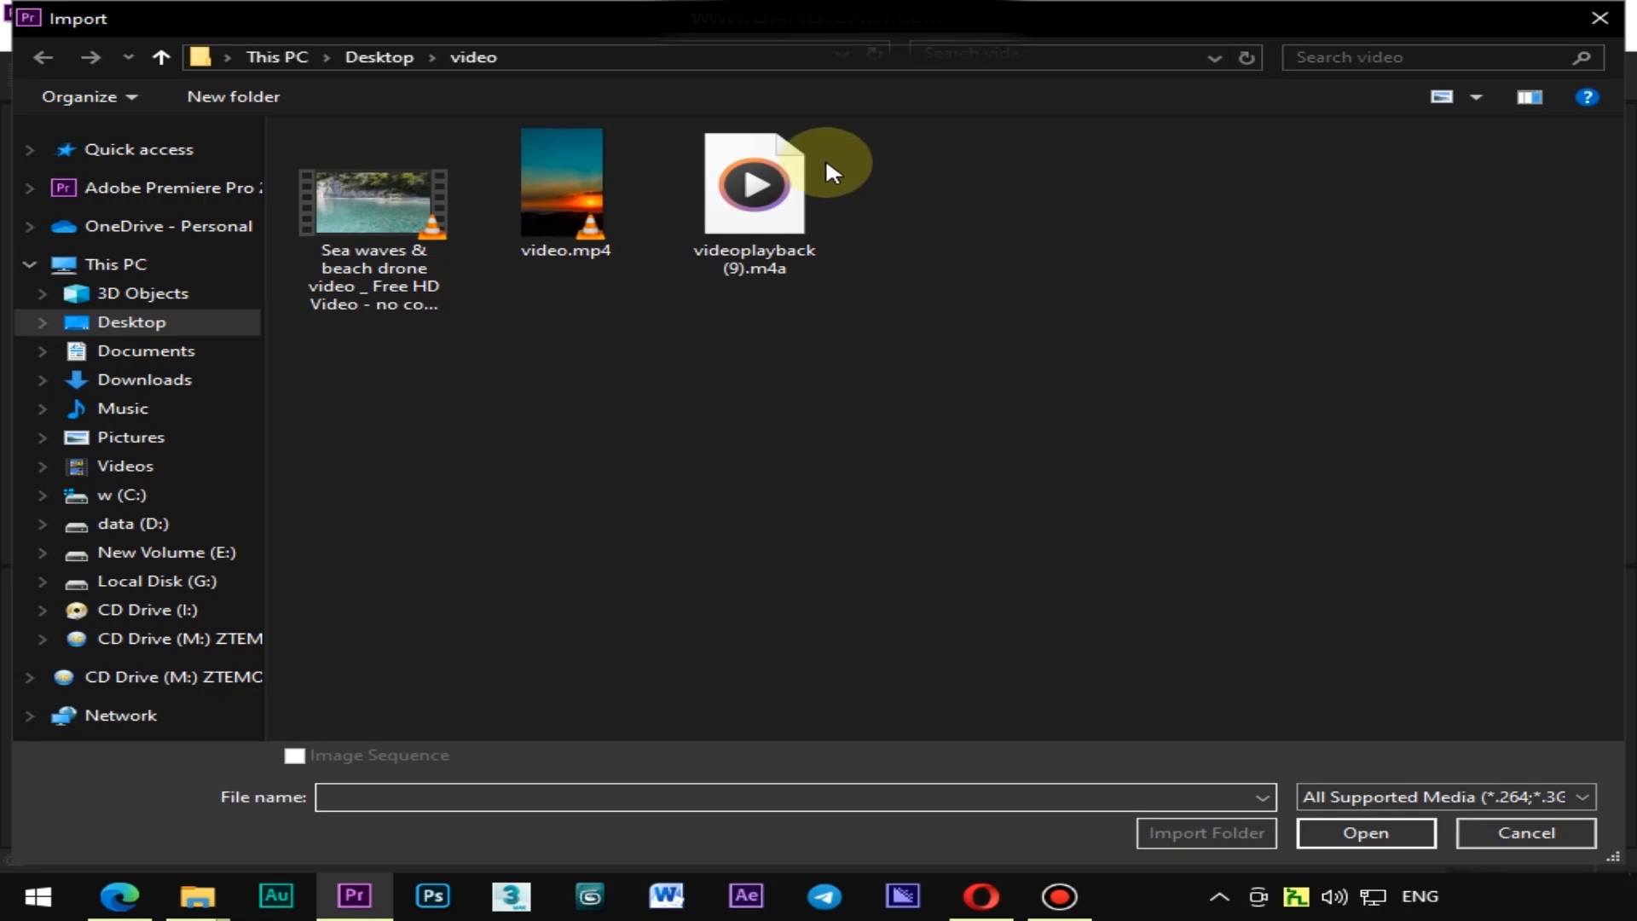
click(751, 188)
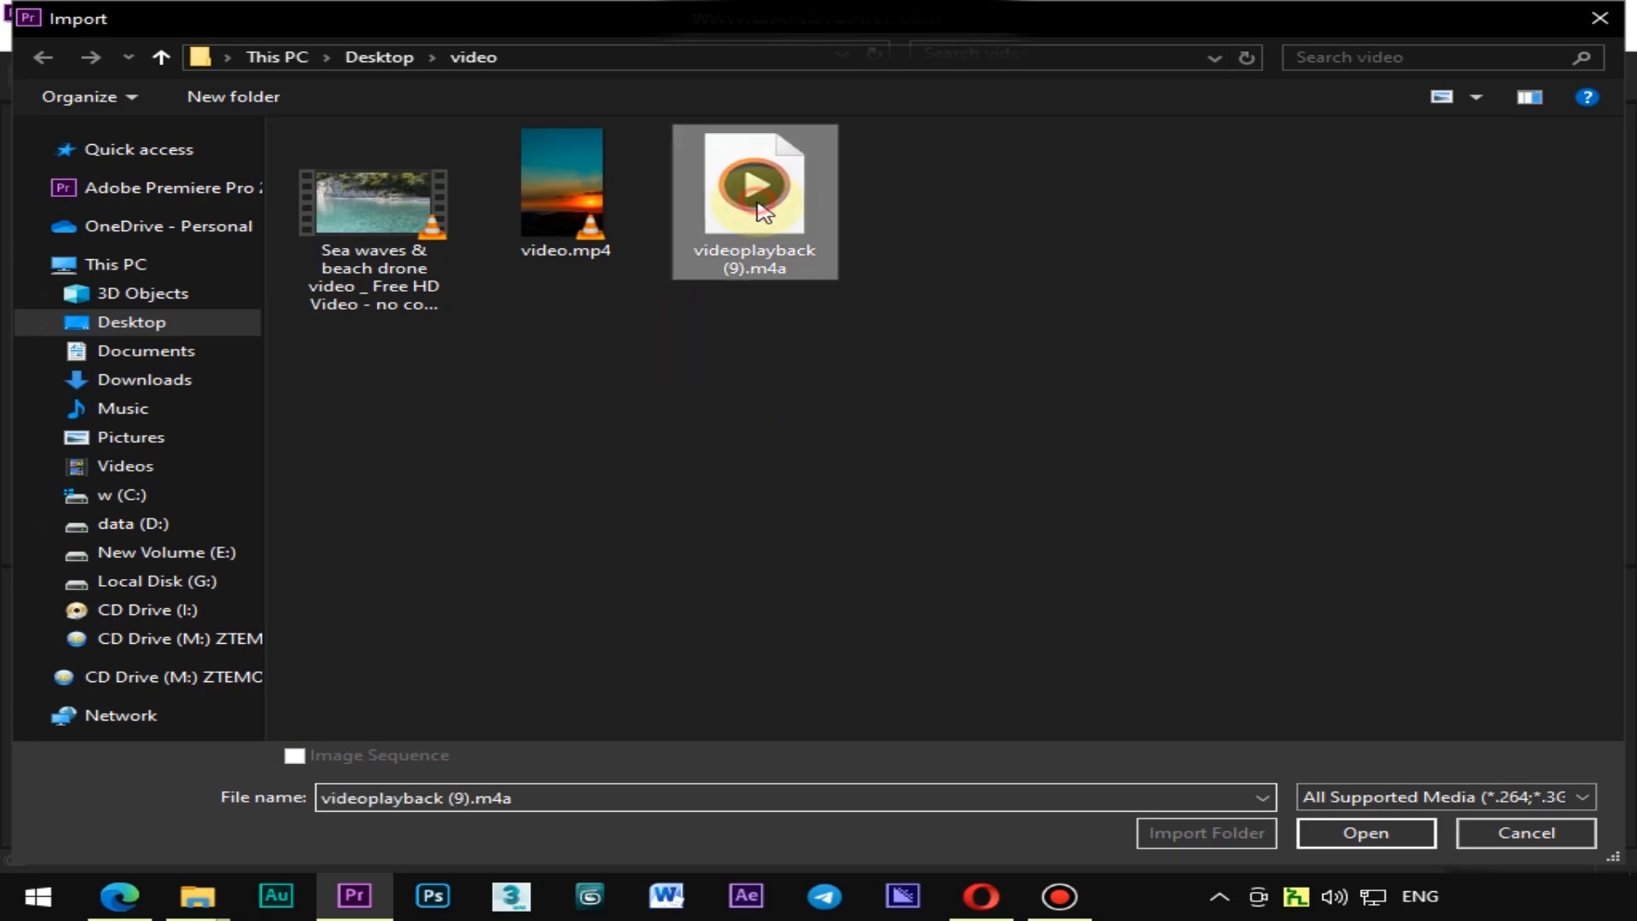
click(1361, 833)
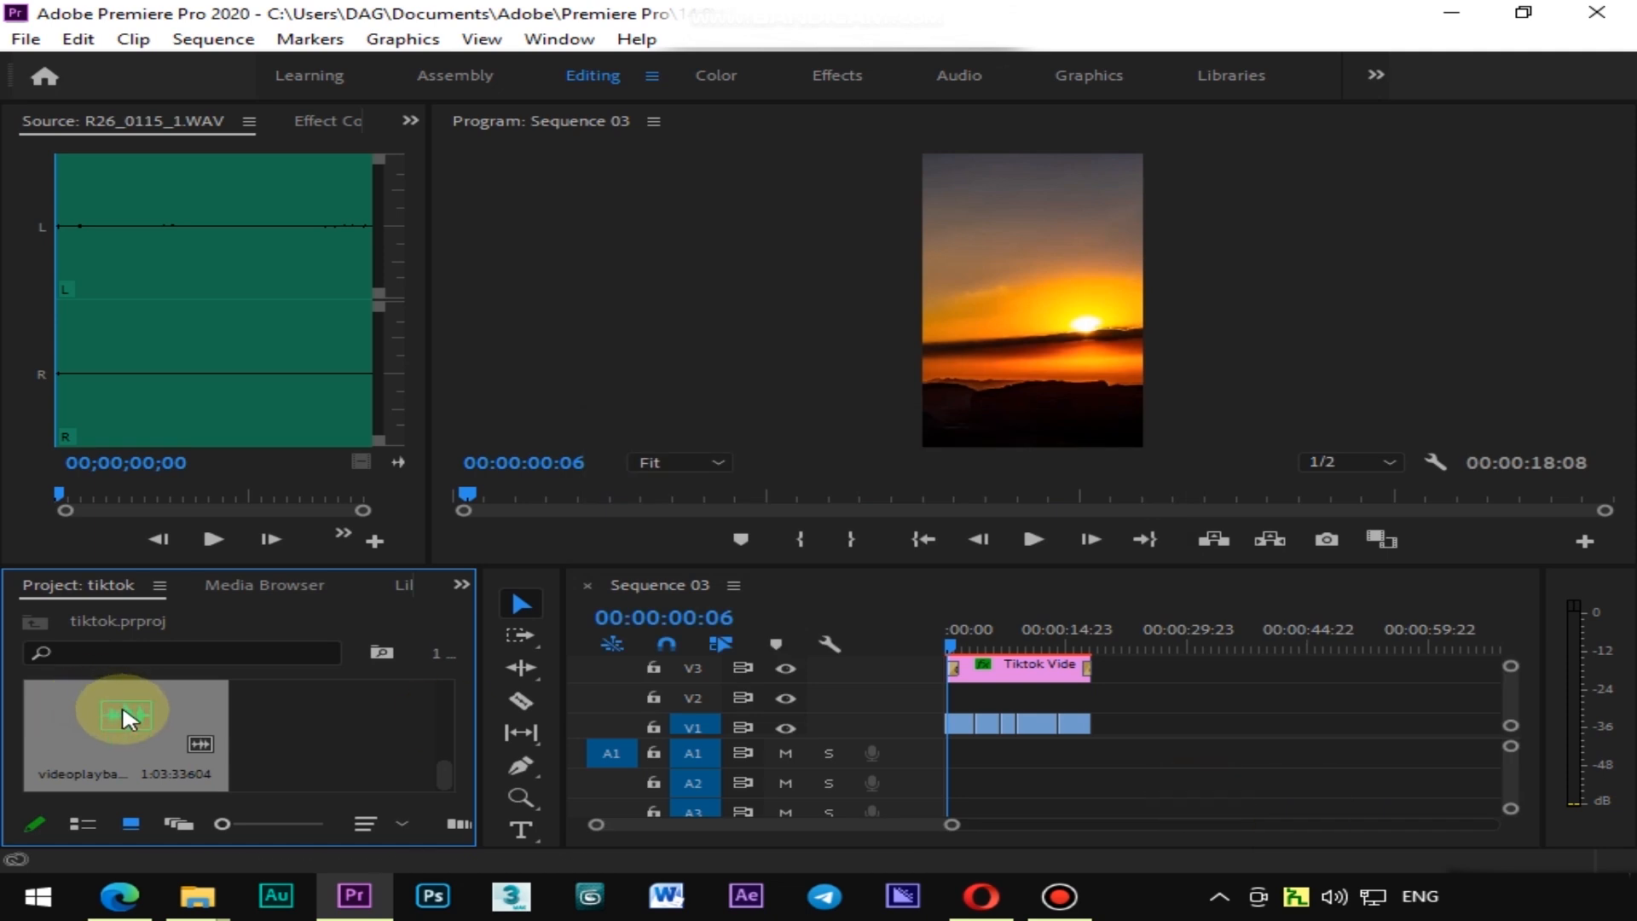
Open the audio clip in the source monitor and mark an in point at about 00;00;04;12 and an out point at 00;00;23;10
double_click(124, 725)
drag(92, 365, 60, 363)
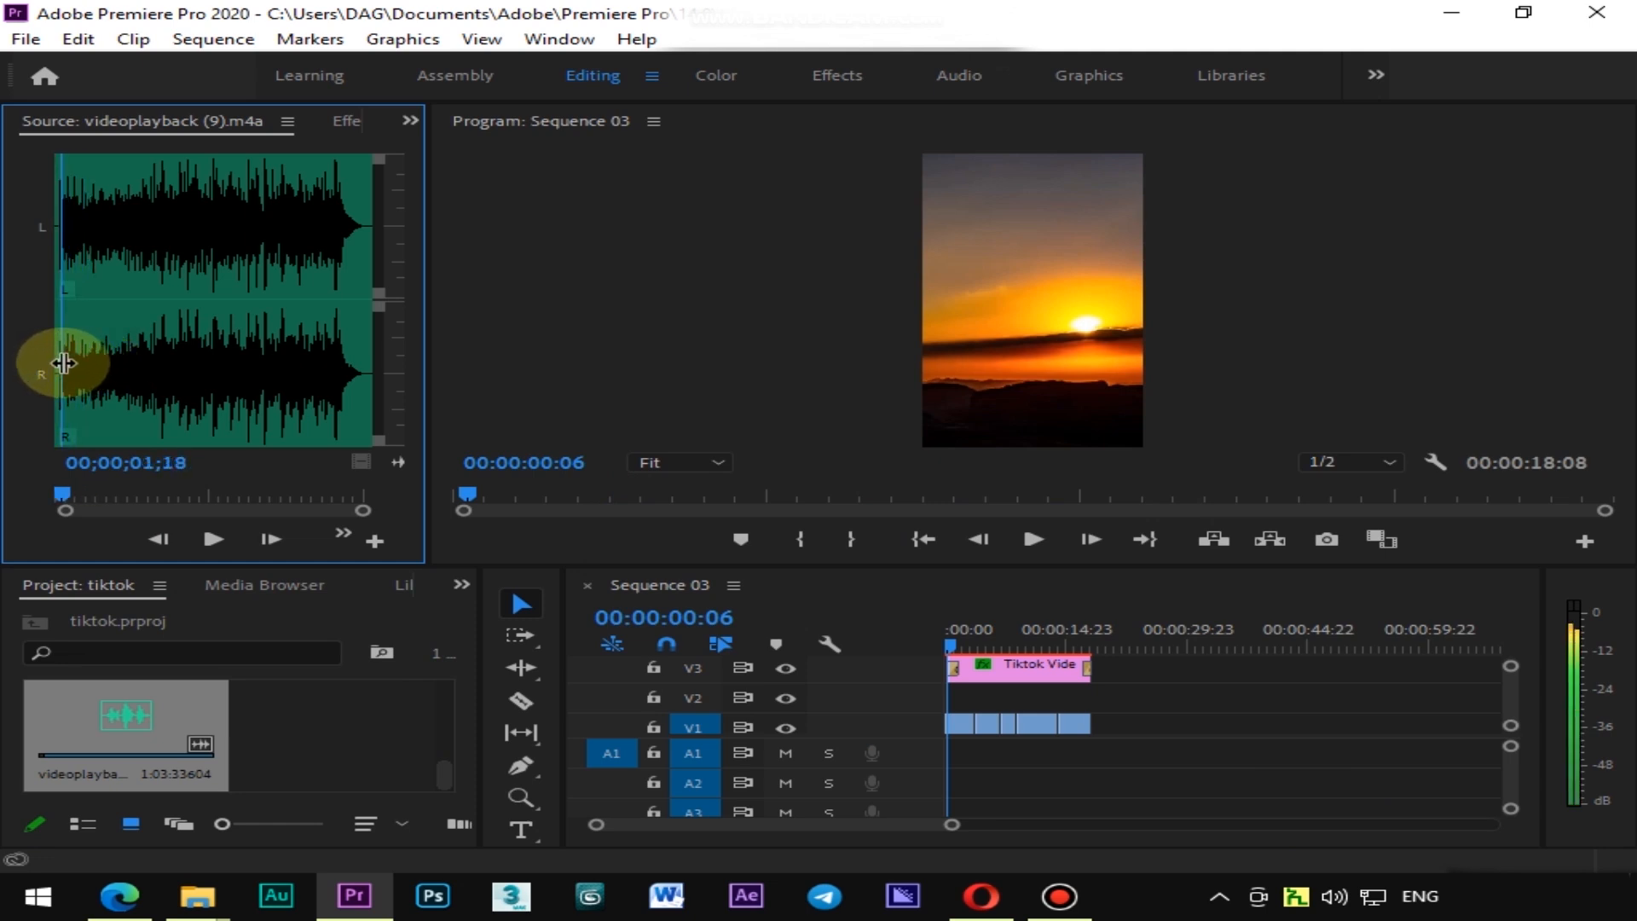
drag(433, 353, 752, 353)
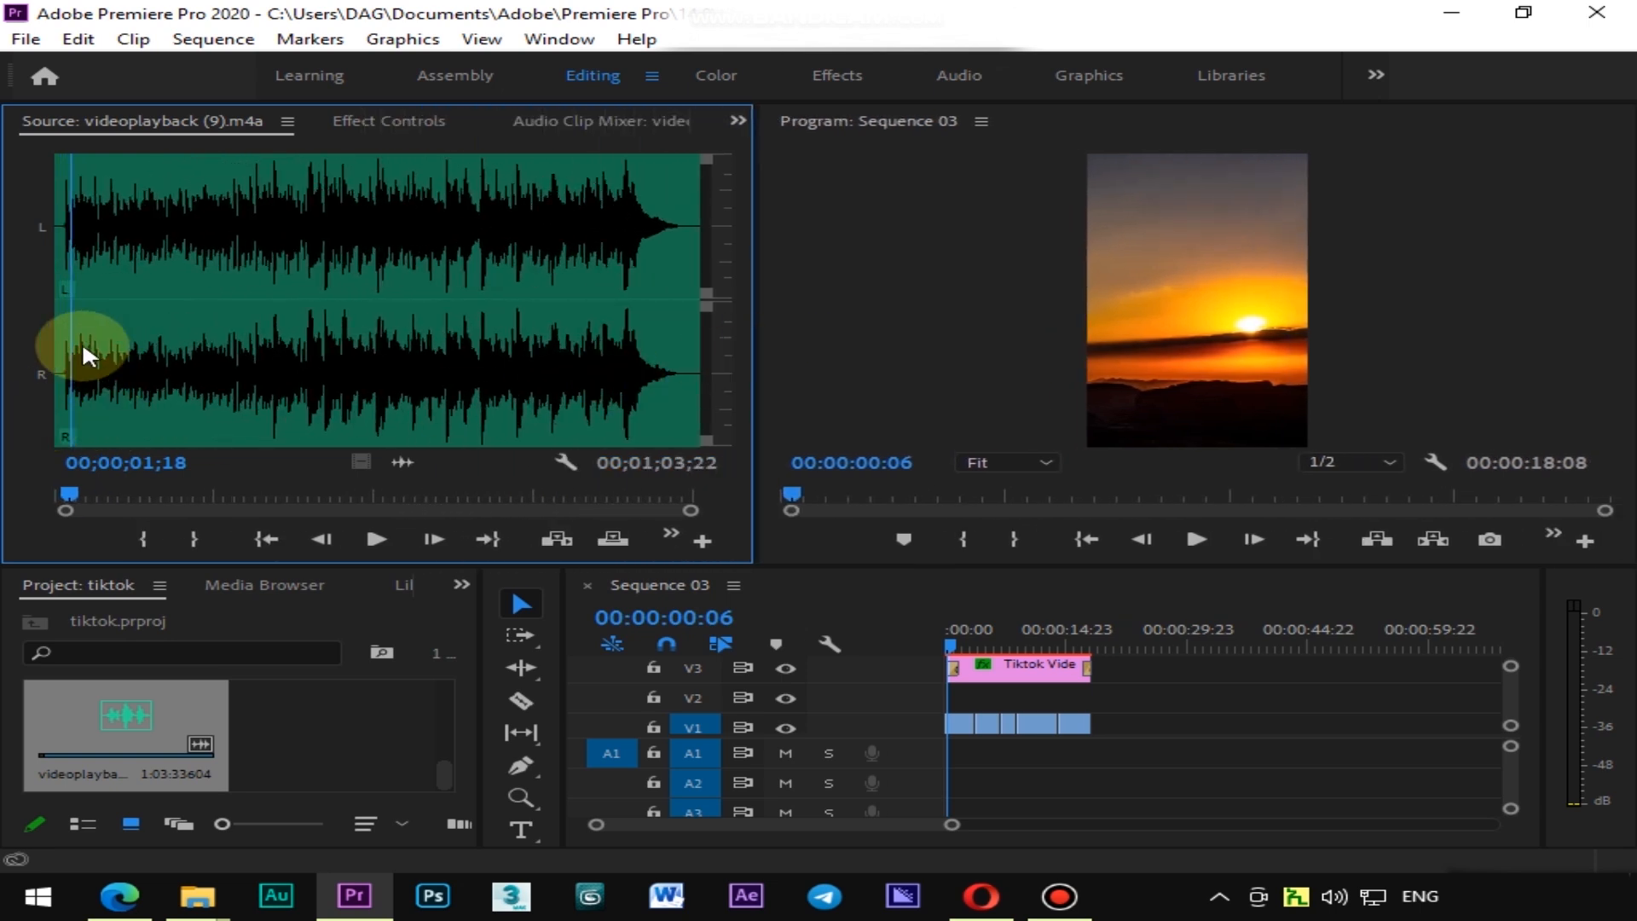
drag(73, 337, 101, 341)
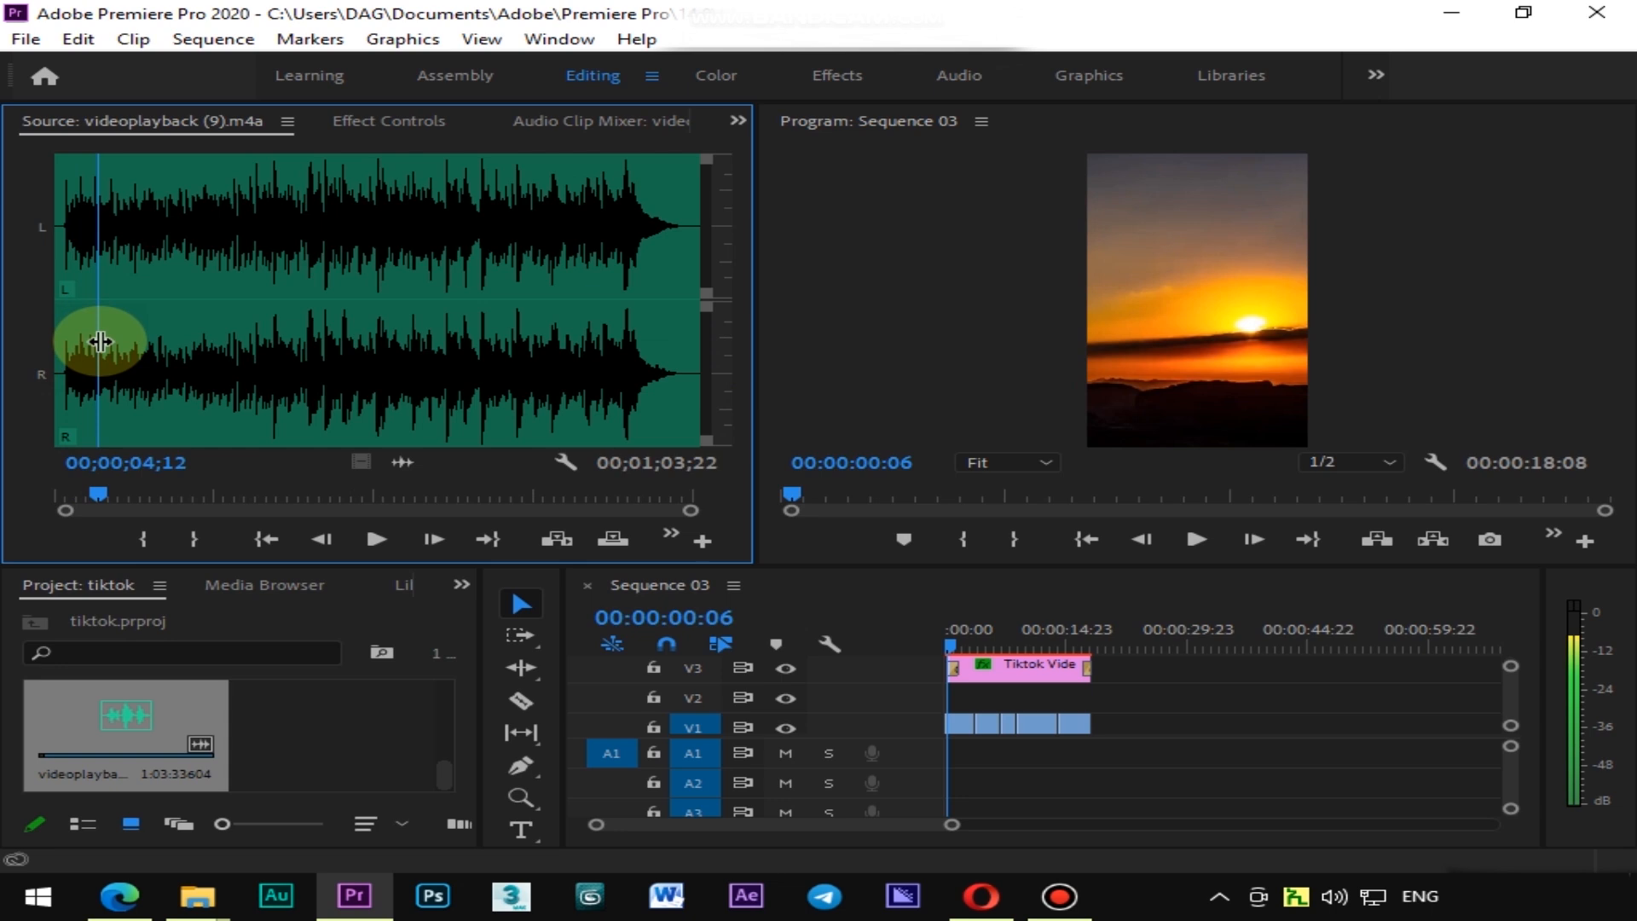
click(142, 539)
drag(104, 340, 291, 341)
click(220, 536)
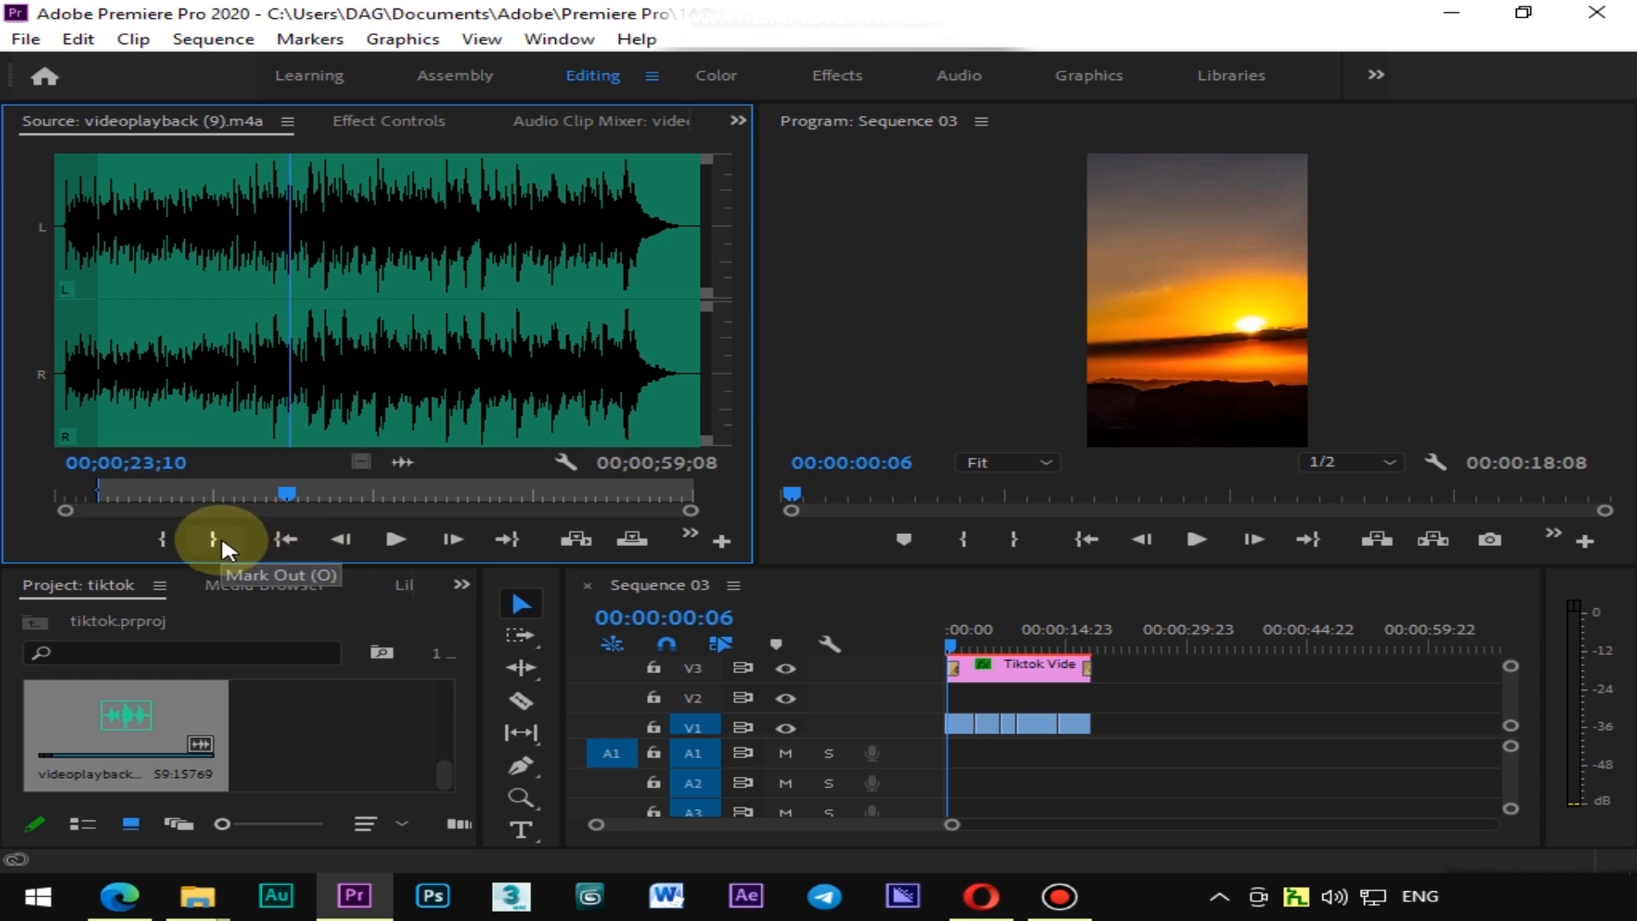
click(222, 534)
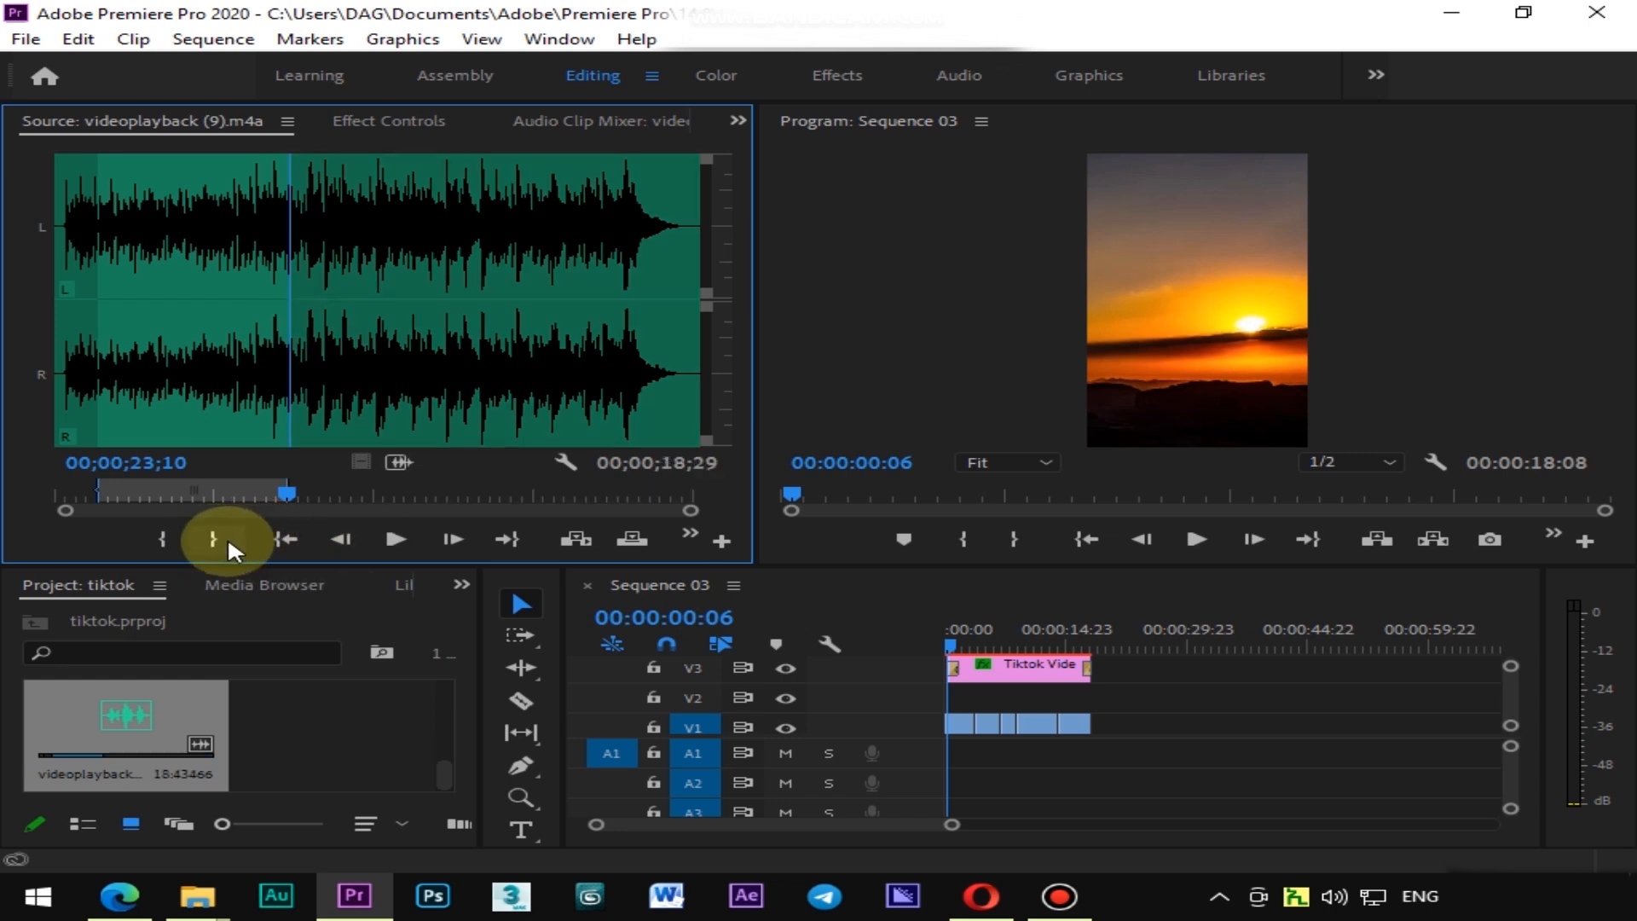
Drop the marked audio section onto the A1 track at the start of the sequence
drag(398, 463, 922, 760)
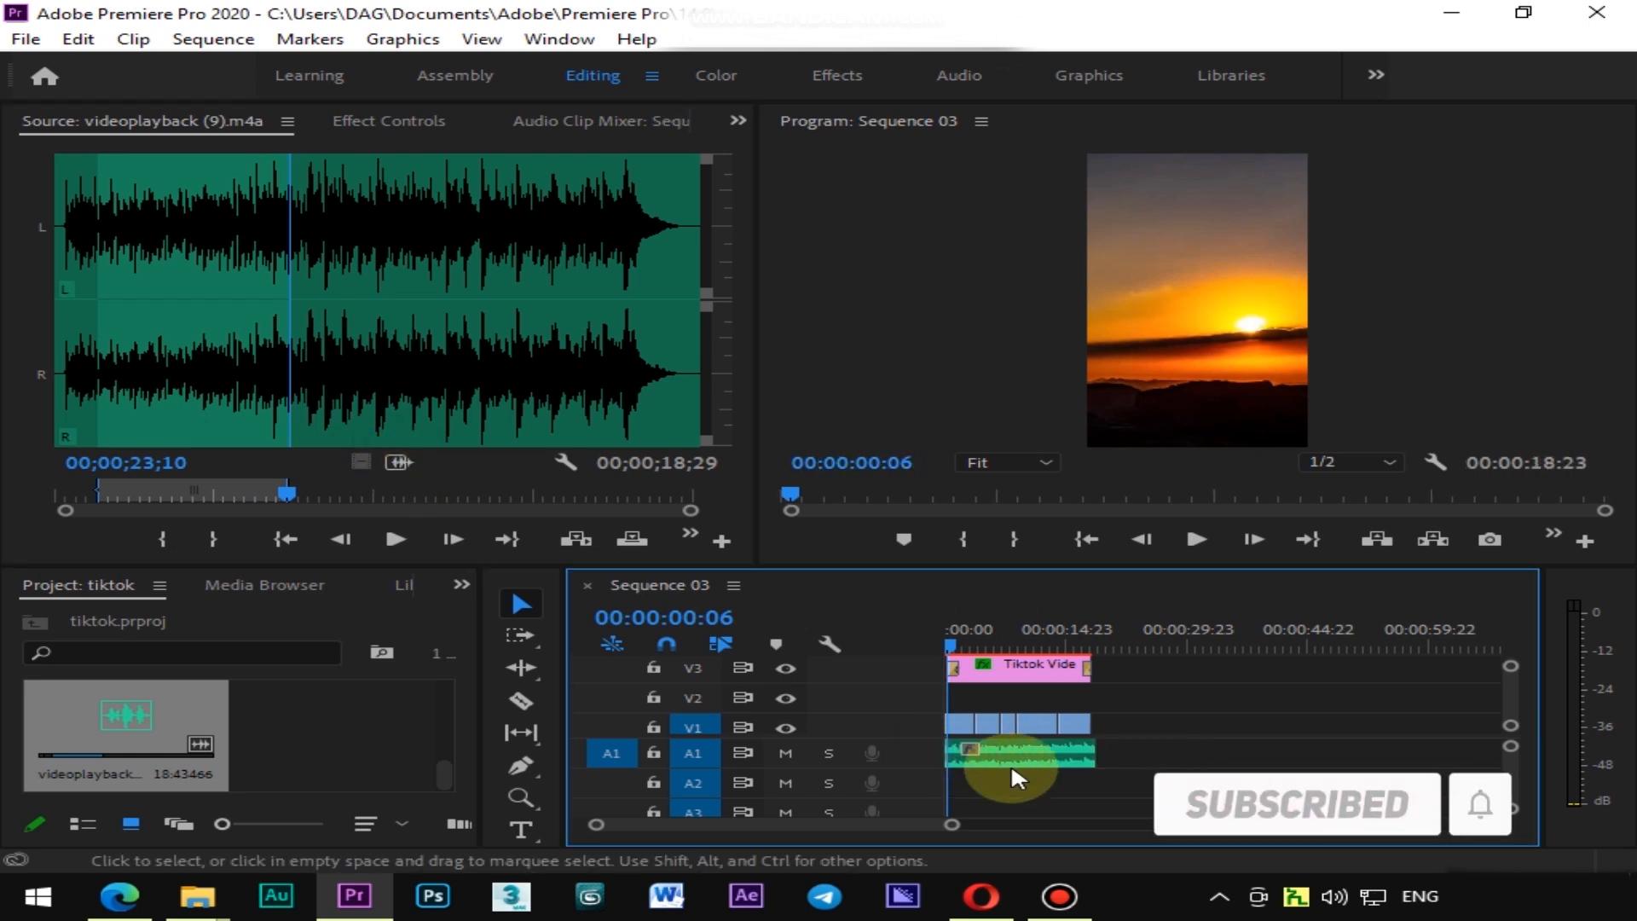
drag(1085, 754, 1080, 754)
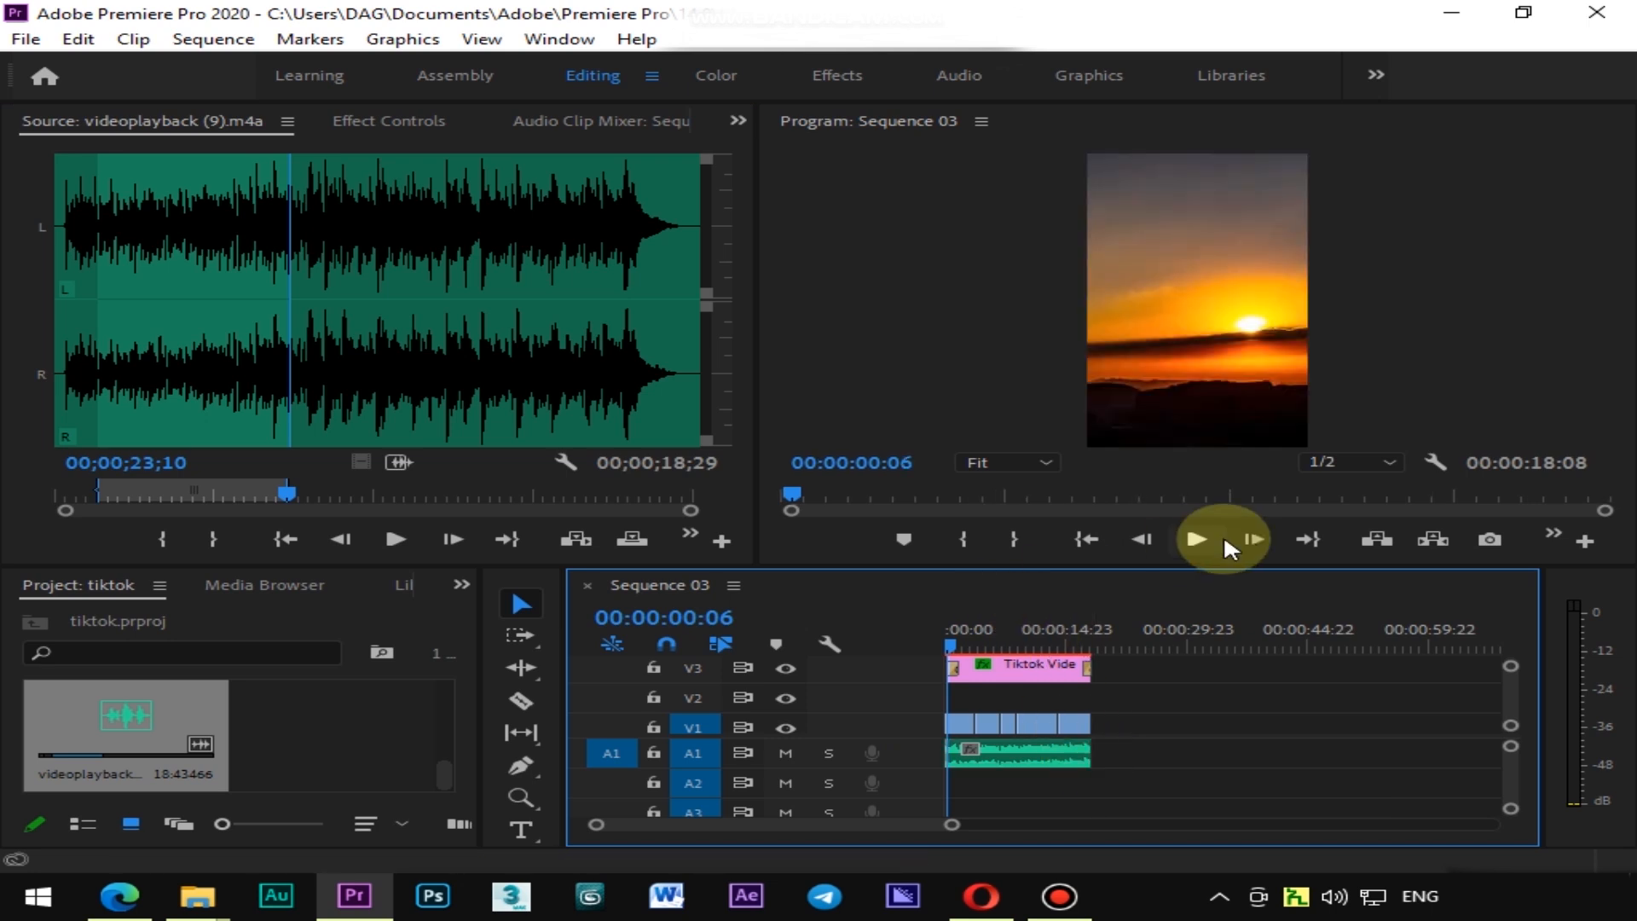
Play the sequence to preview the video with the new music track
click(1202, 539)
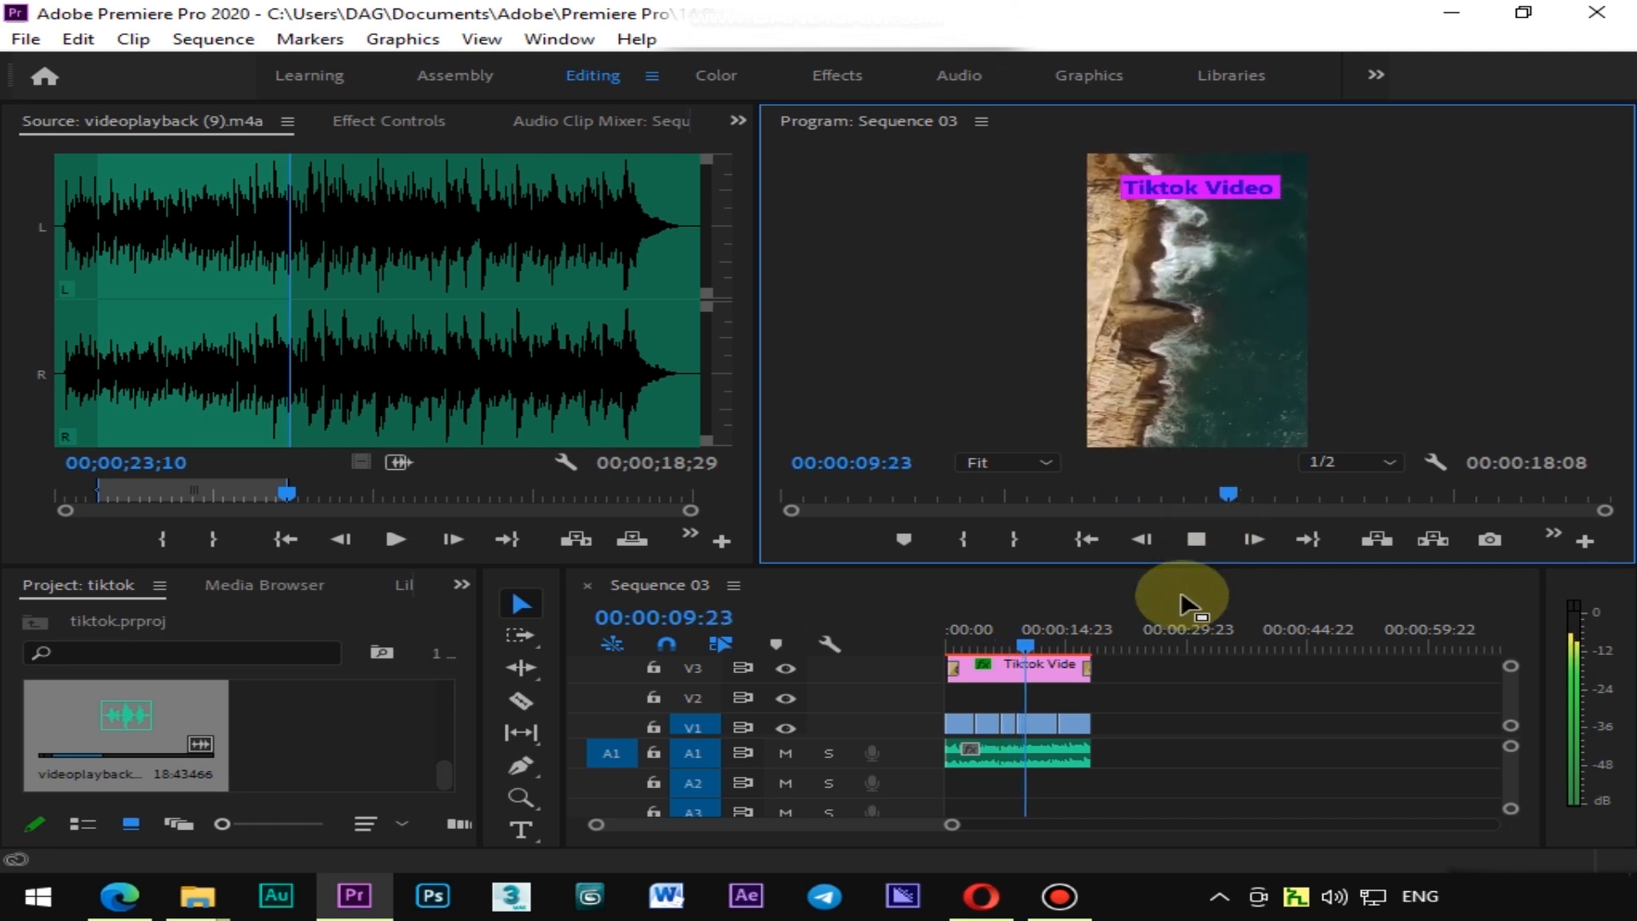
click(1203, 545)
mouse_move(952, 825)
mouse_down()
mouse_move(1041, 834)
mouse_move(961, 827)
mouse_up()
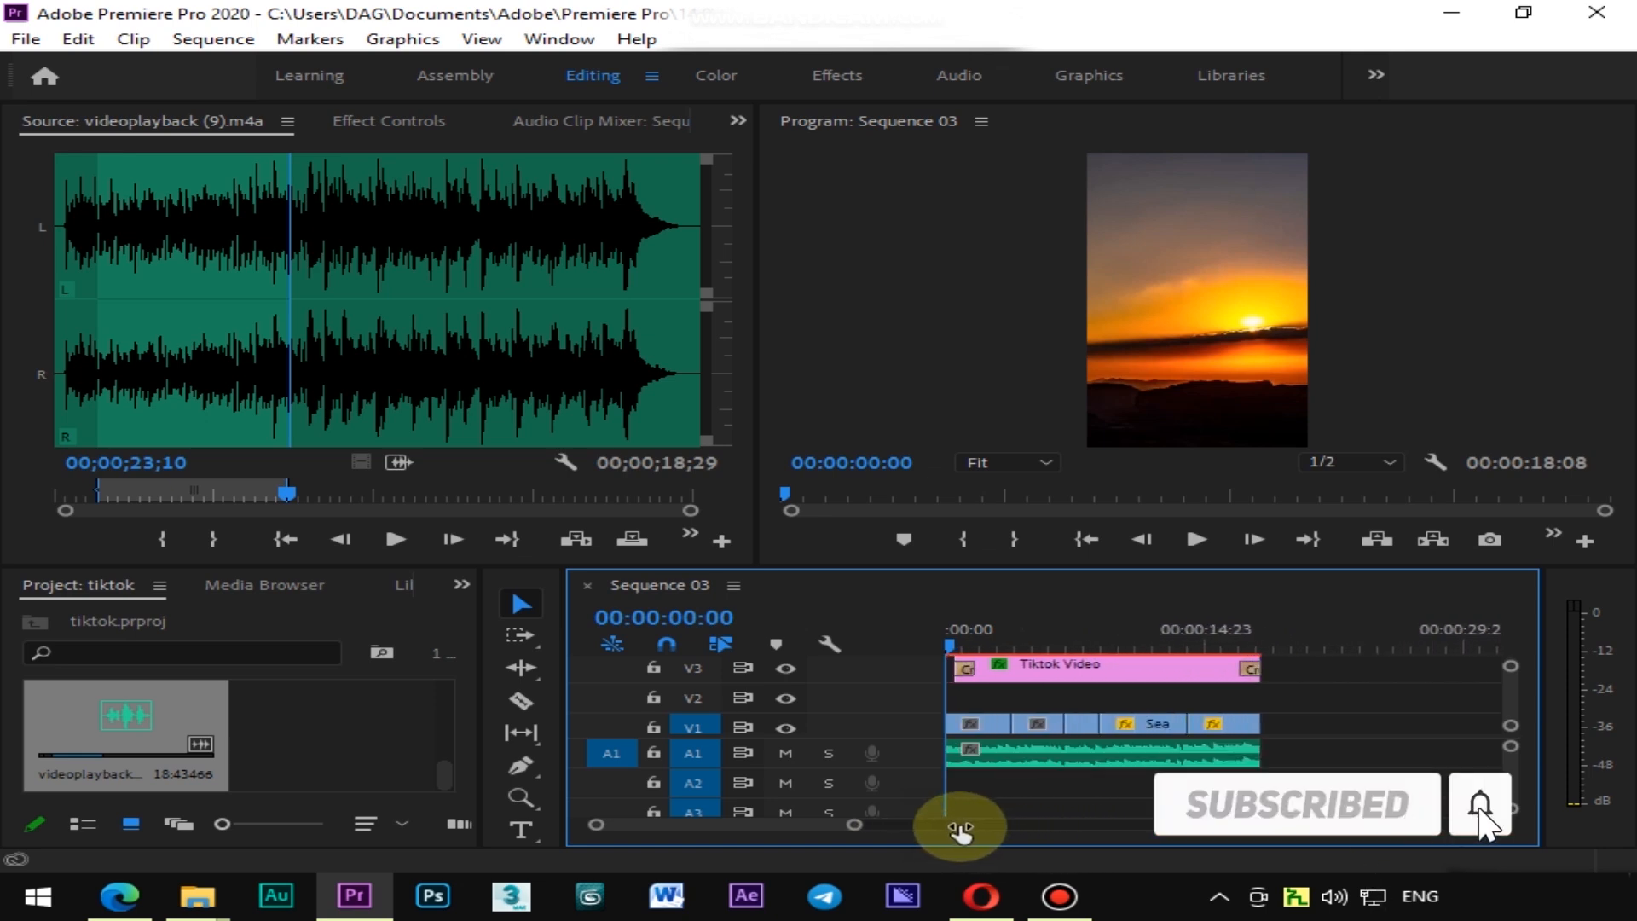
drag(994, 632, 1088, 623)
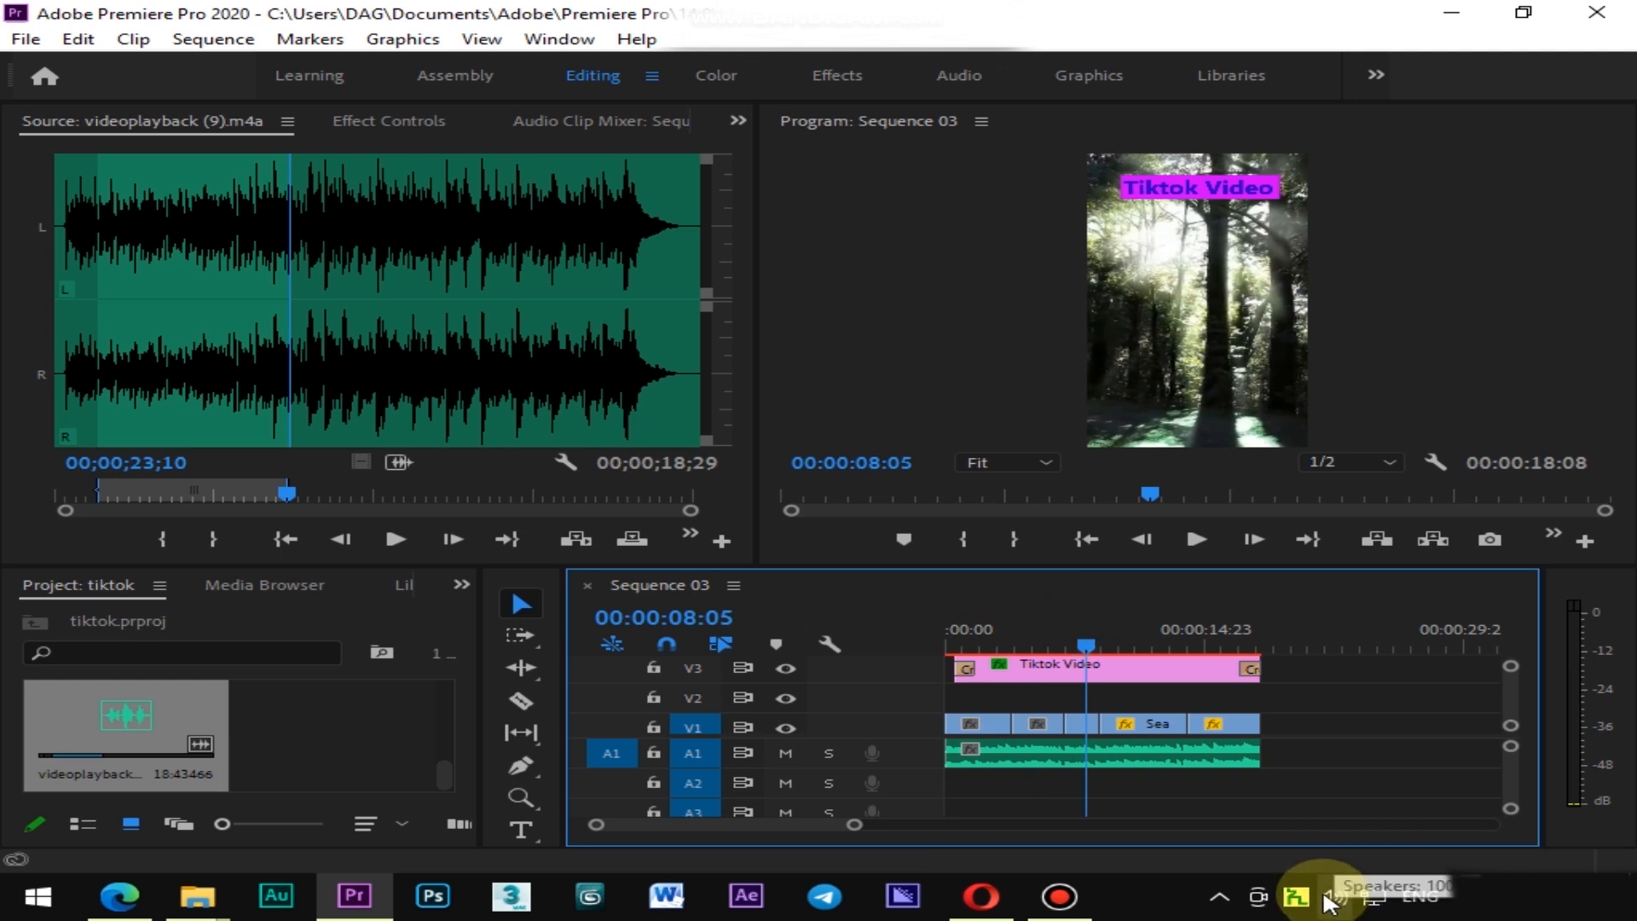
Select the forest clip, switch to the Color workspace, and in Basic Correction set Temperature to 71.0 and Saturation to 190.3
click(1088, 724)
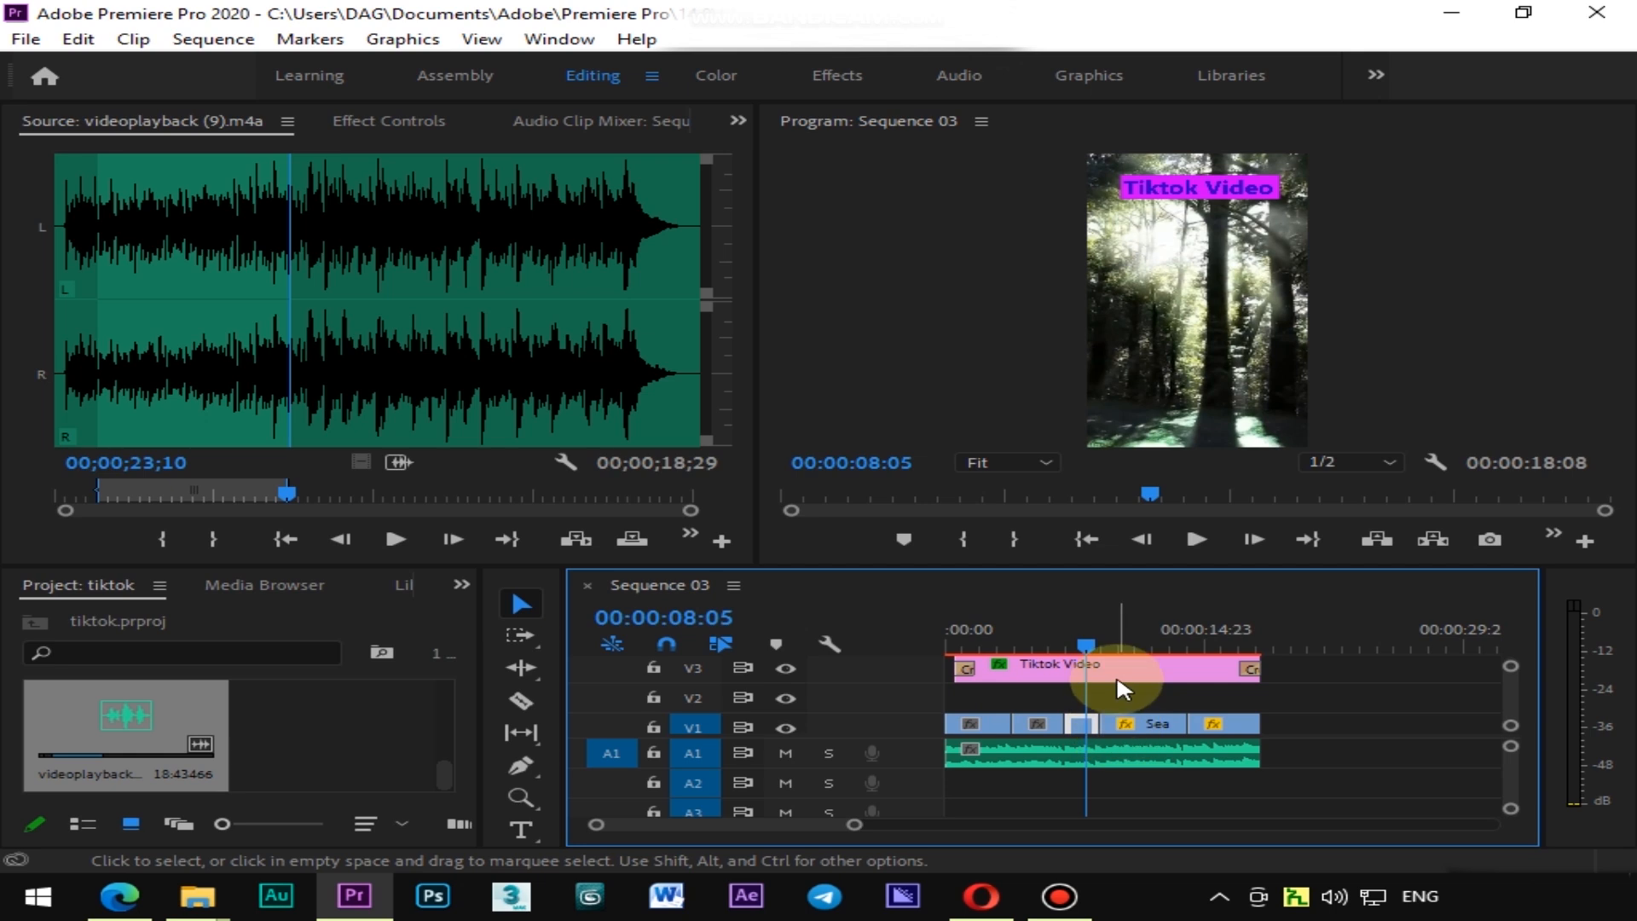
click(1080, 726)
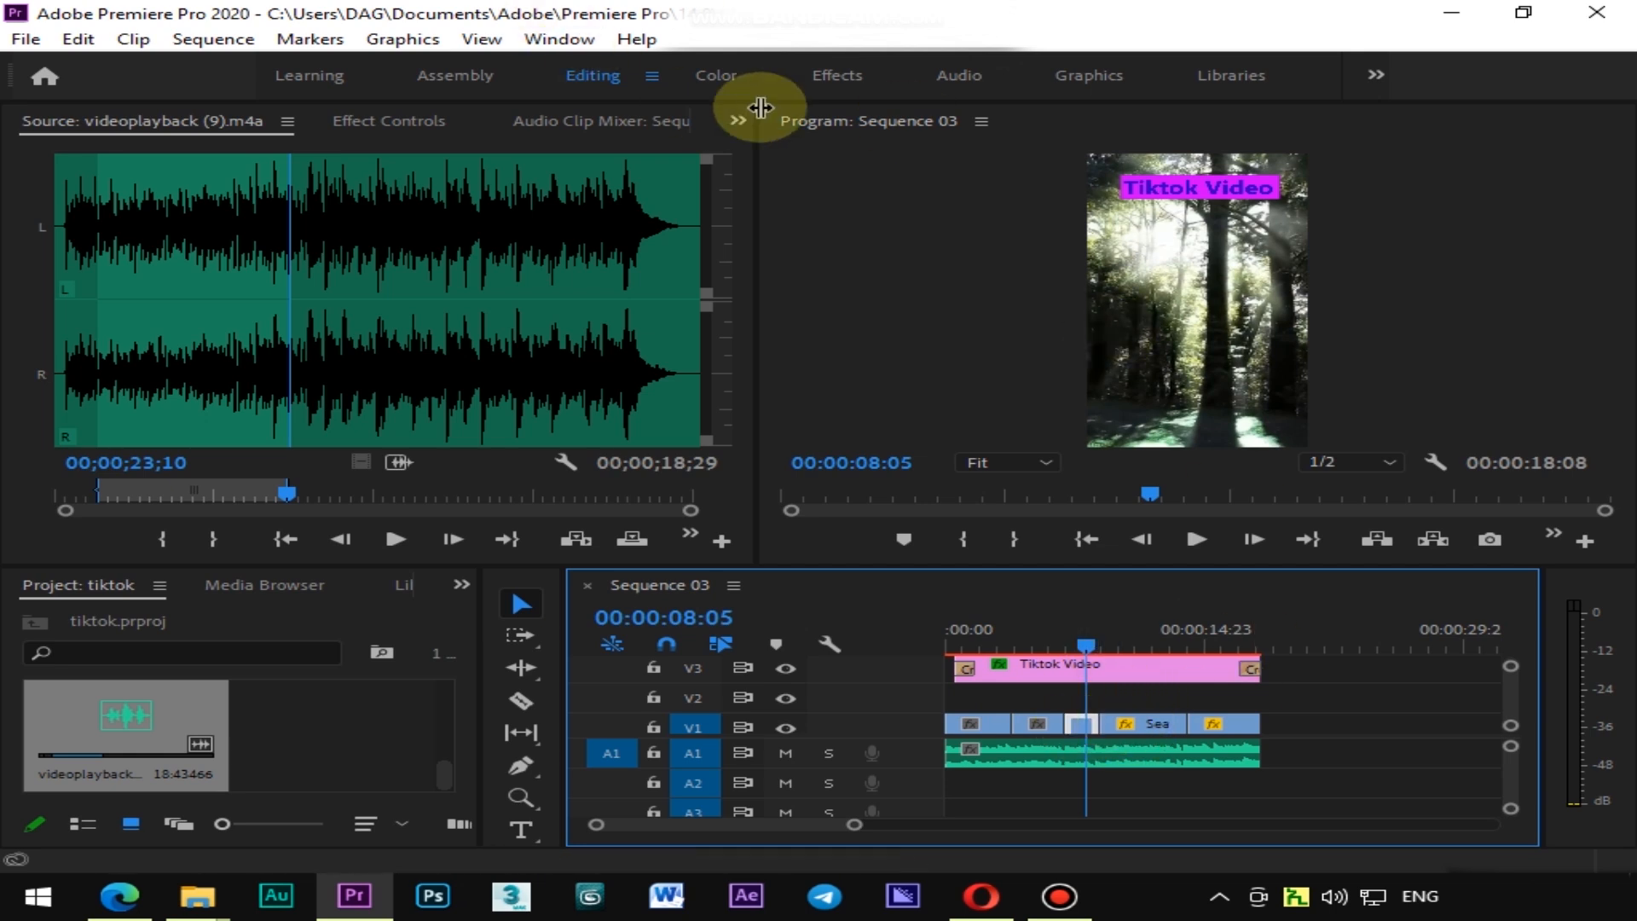
click(718, 74)
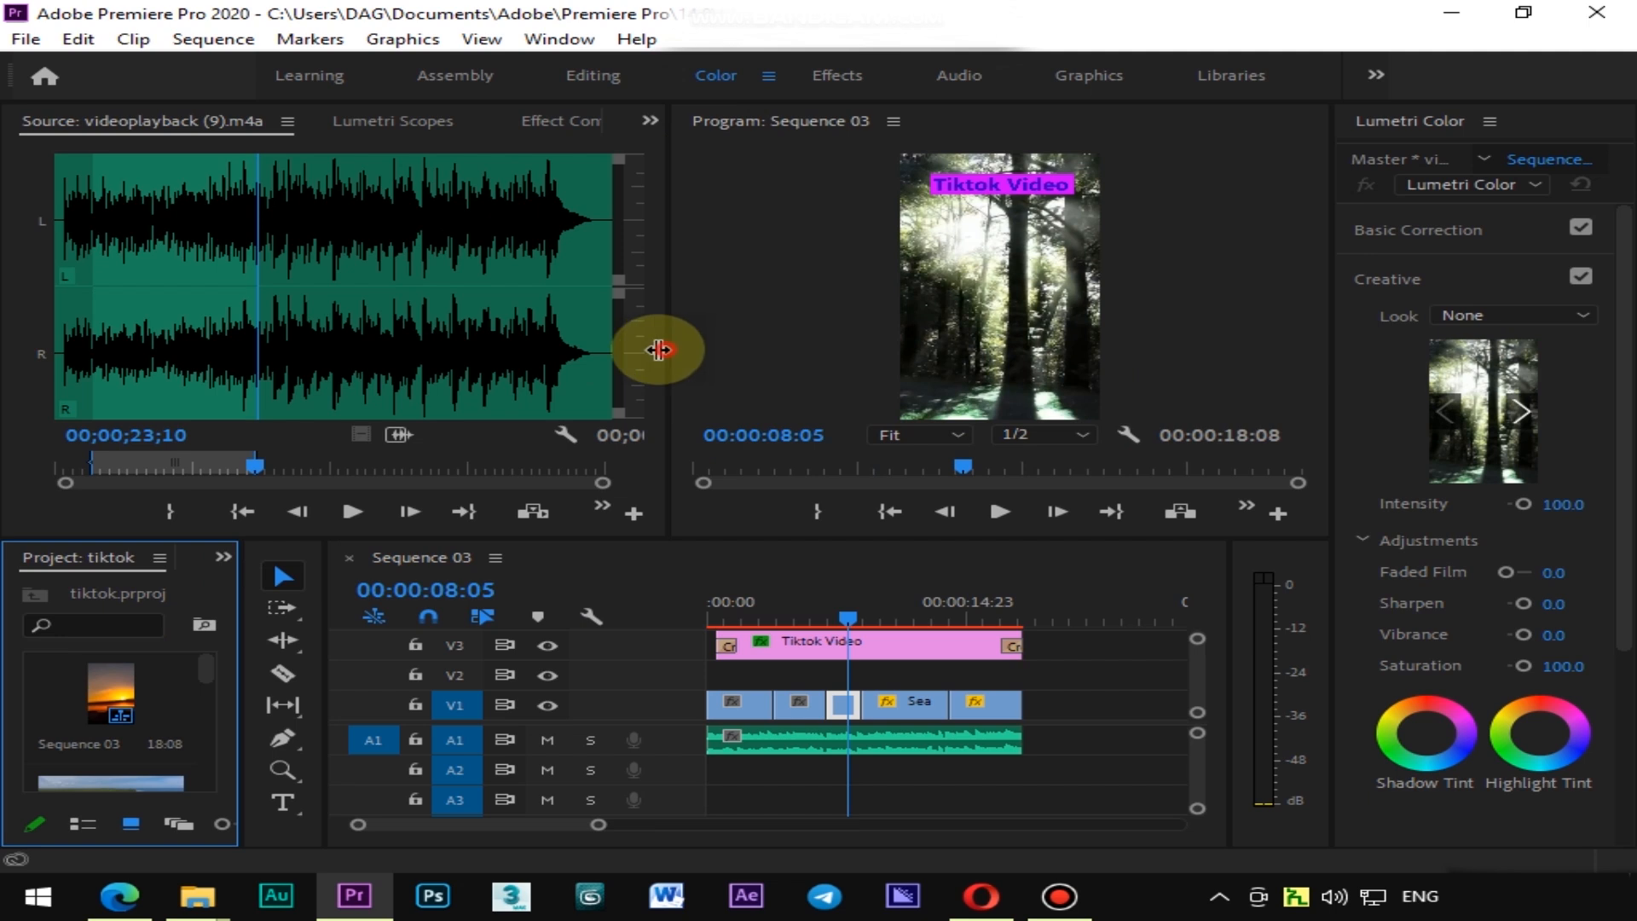
drag(661, 347, 438, 347)
drag(881, 539, 733, 737)
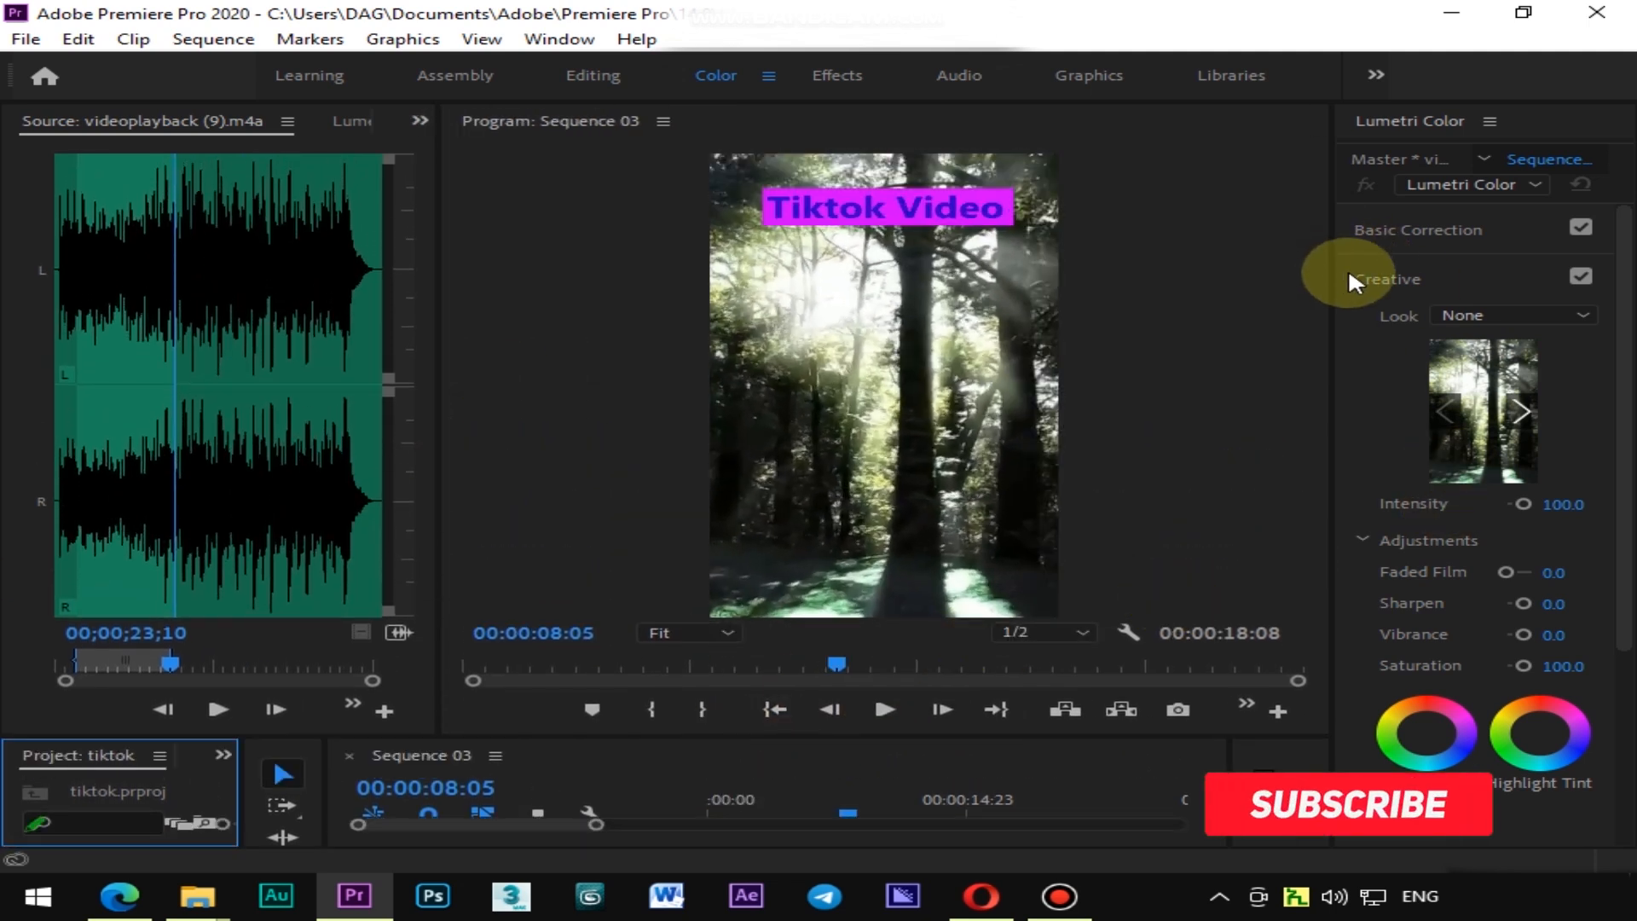
drag(1334, 281, 1262, 289)
click(1405, 228)
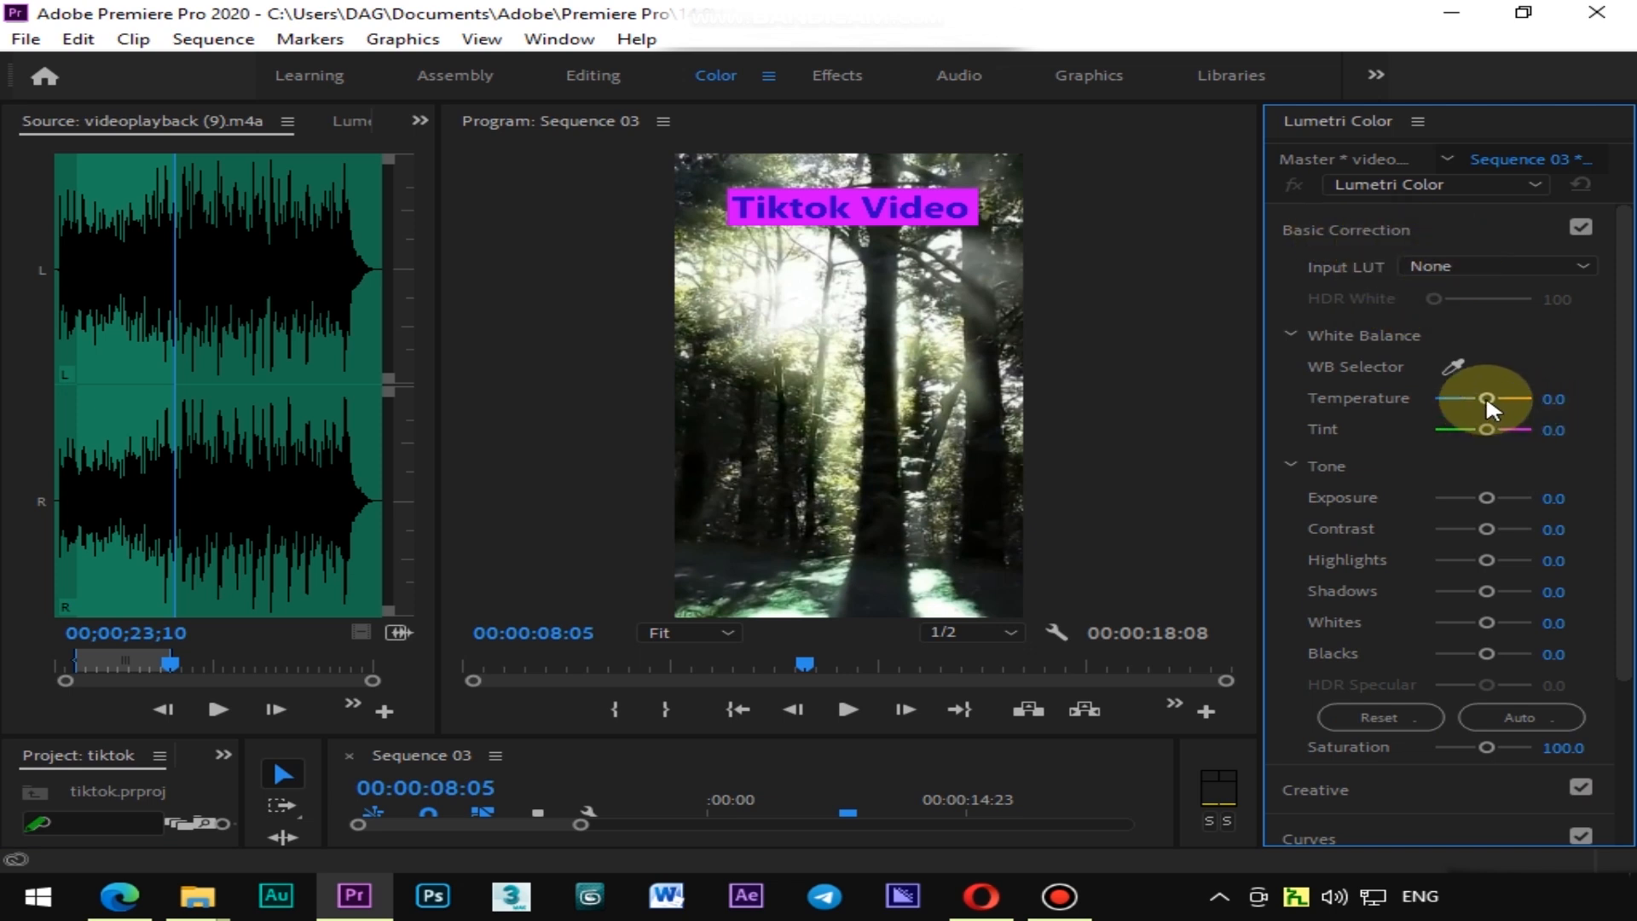
drag(1487, 400, 1511, 400)
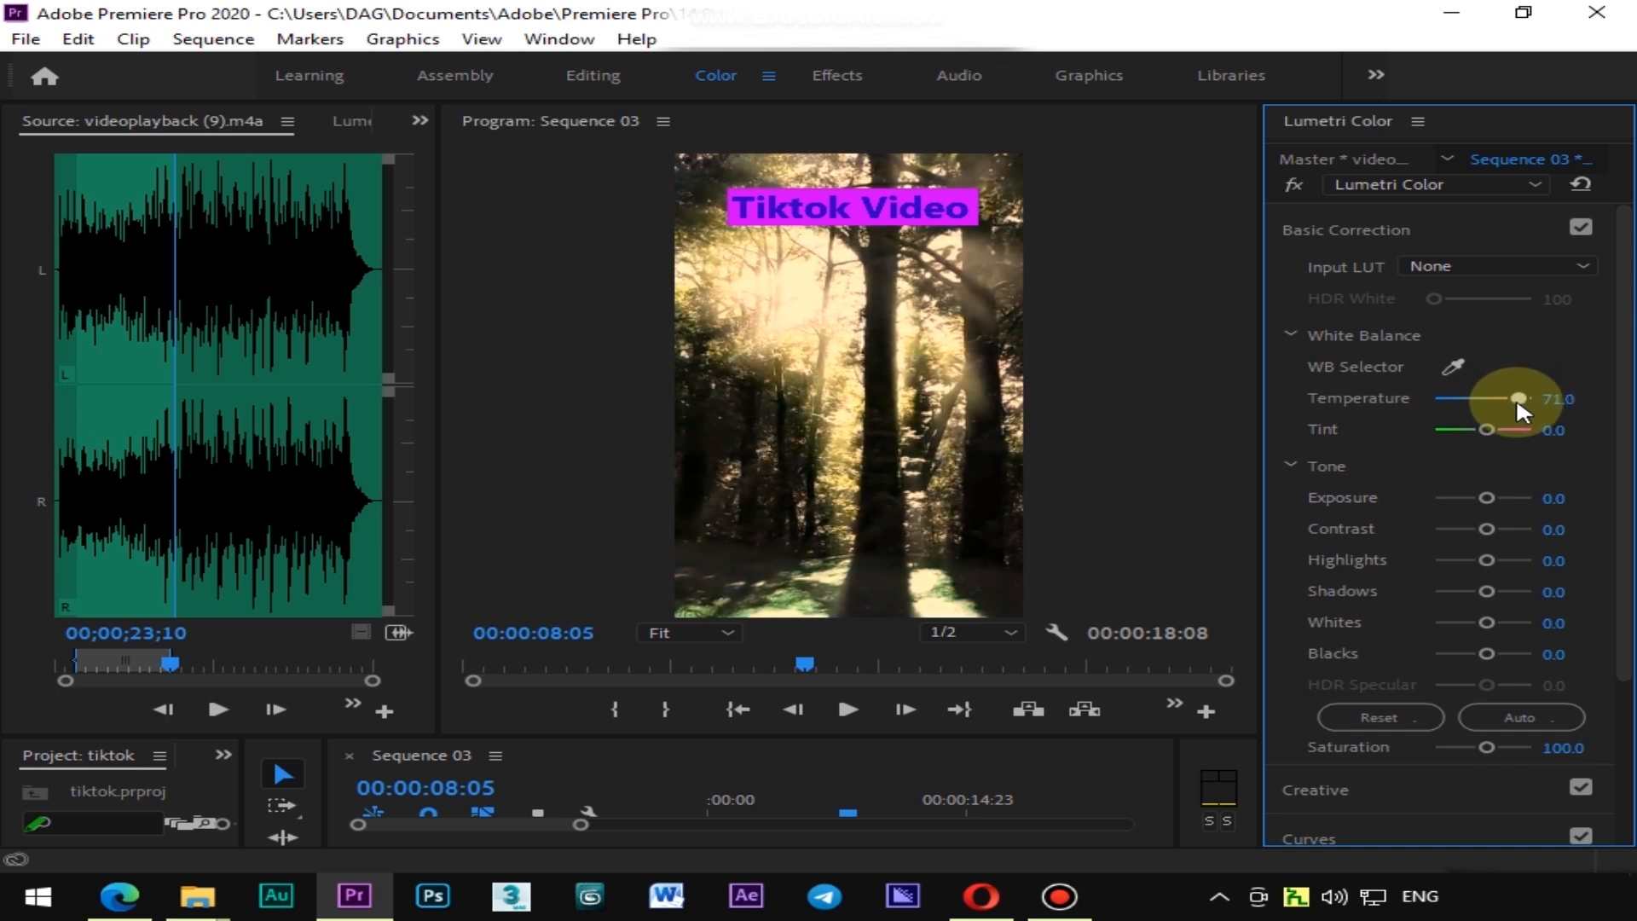
drag(1497, 747, 1529, 755)
Set the forest clip's Exposure to 0.3, Shadows to 16.1, Highlights to -54.8 and Contrast to 54.8
scroll(1386, 601, down, 2)
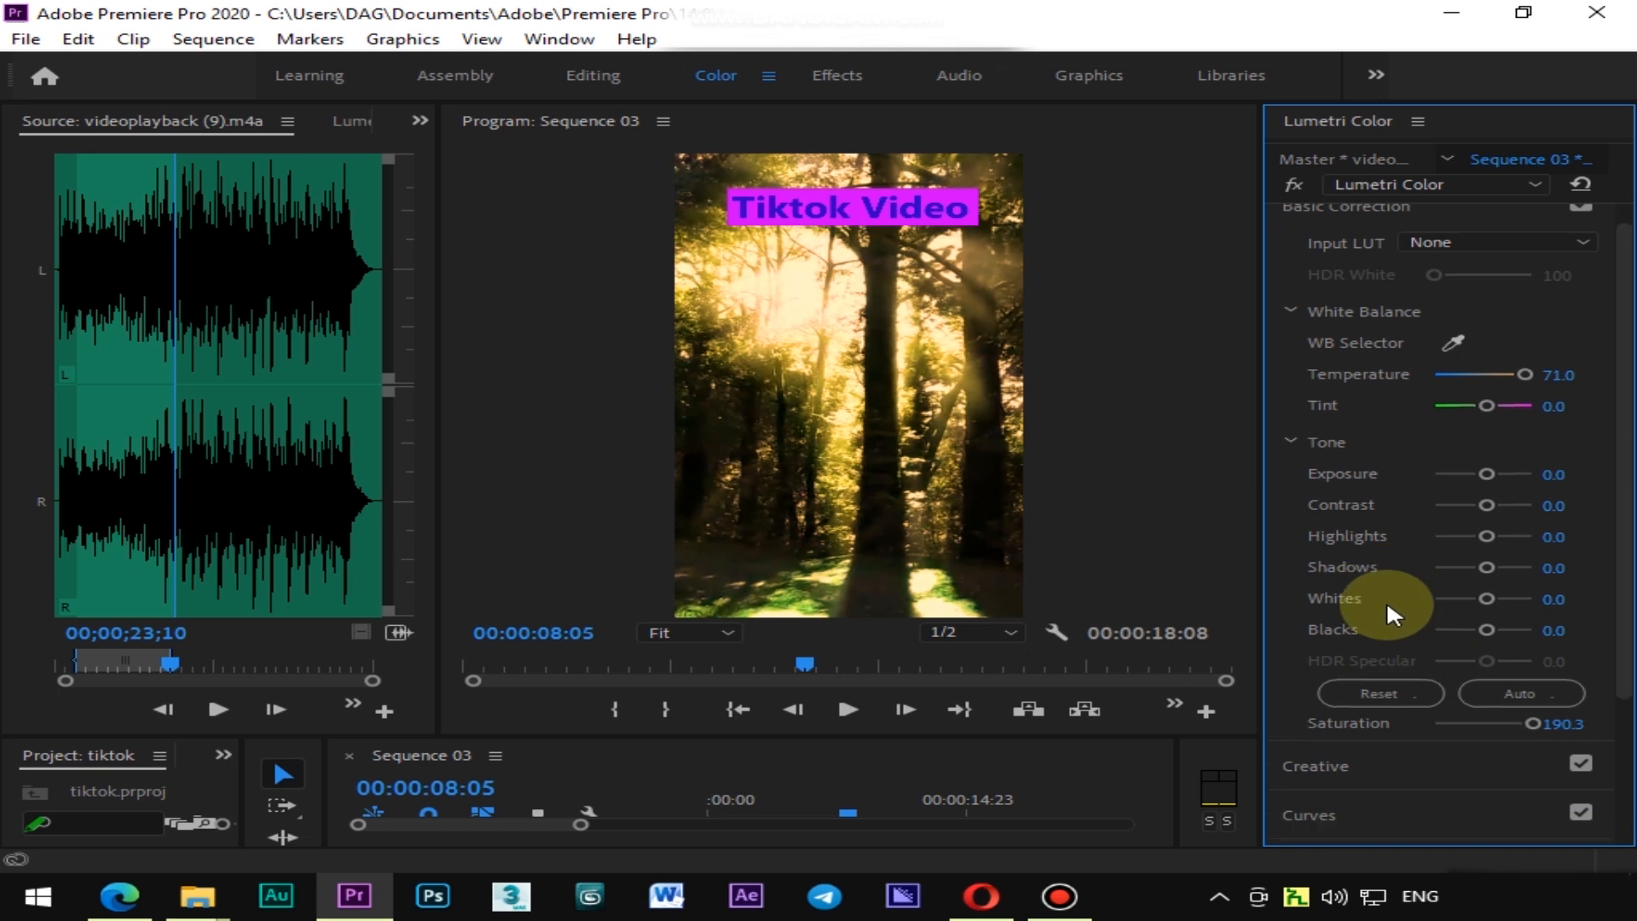
drag(1487, 450, 1486, 454)
mouse_move(1485, 545)
mouse_down()
mouse_move(1517, 551)
mouse_move(1502, 551)
mouse_up()
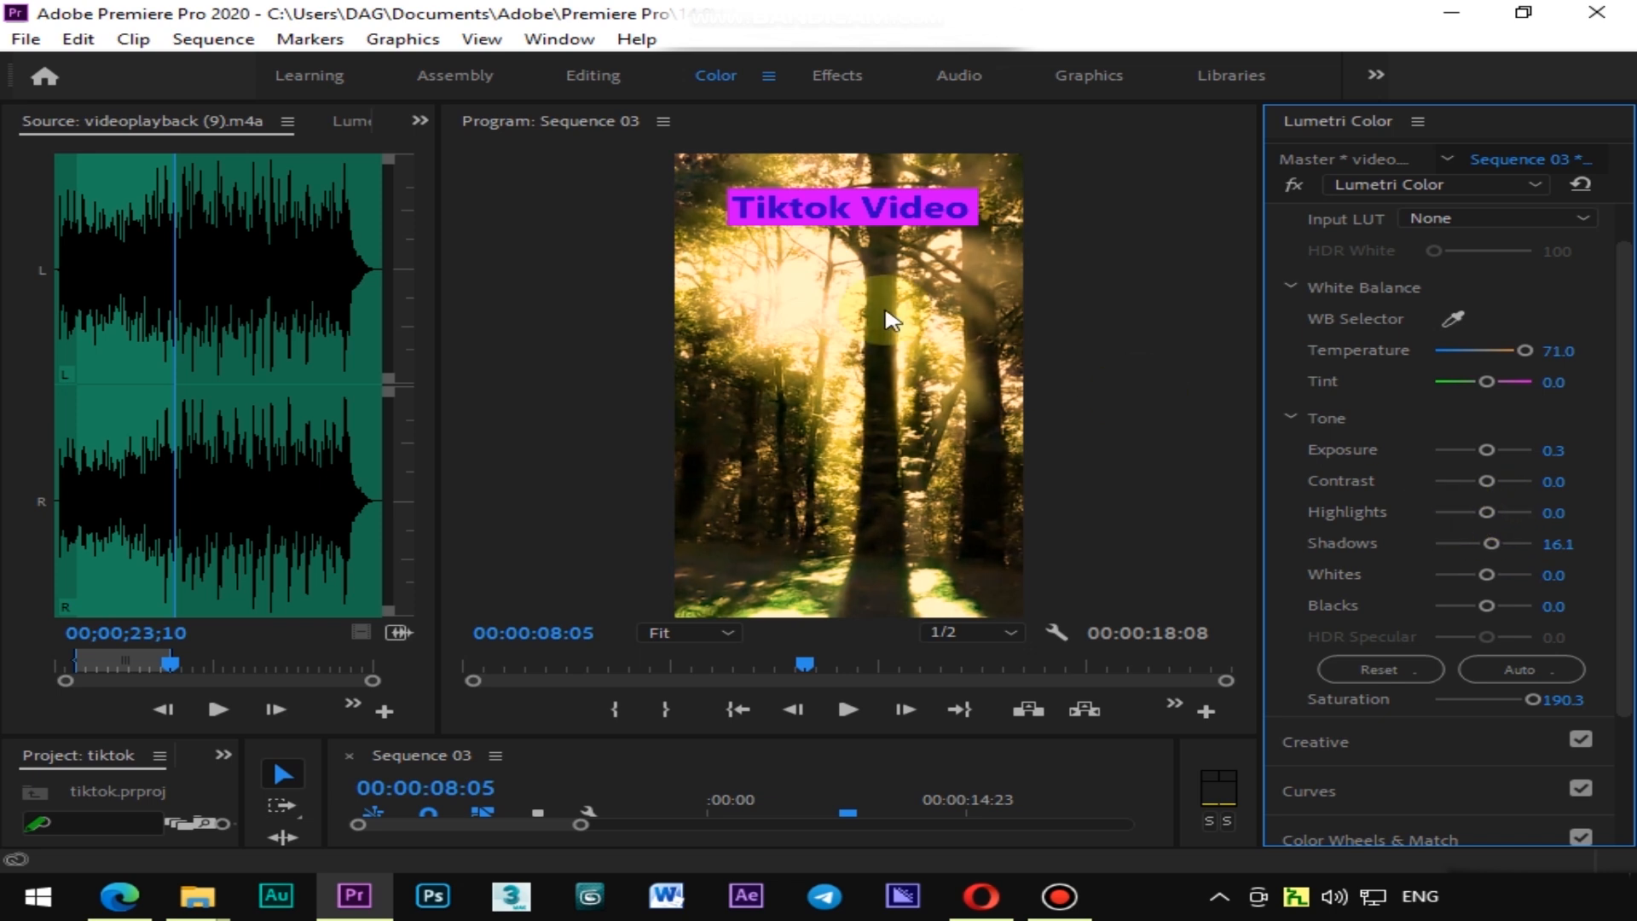
click(1462, 512)
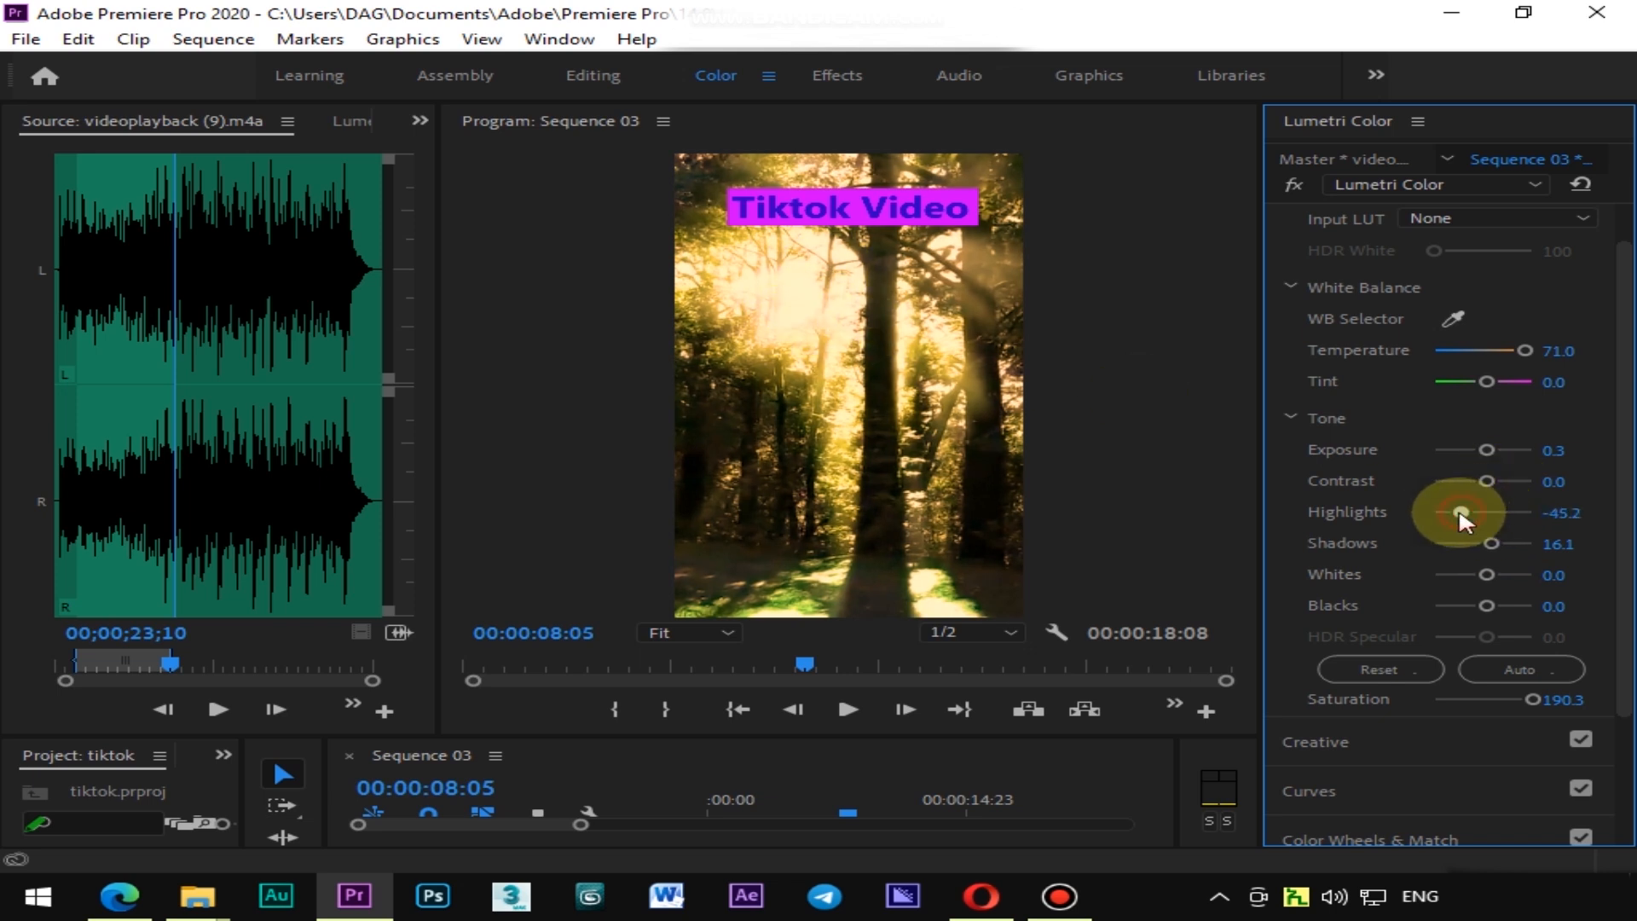
drag(1463, 513, 1459, 512)
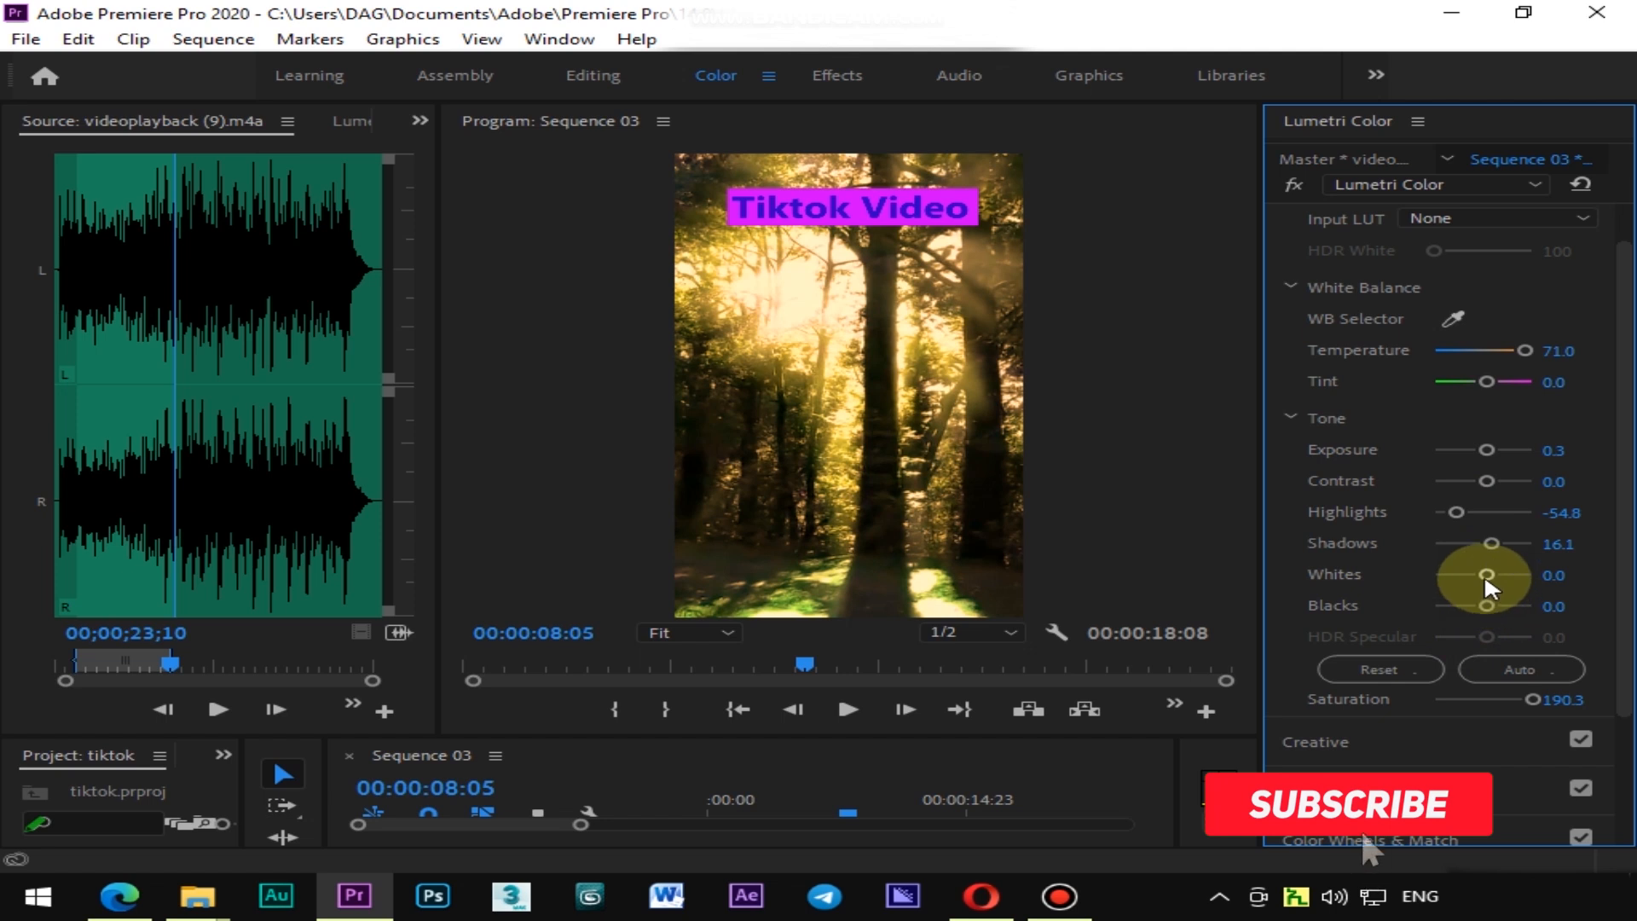
drag(1488, 481, 1509, 482)
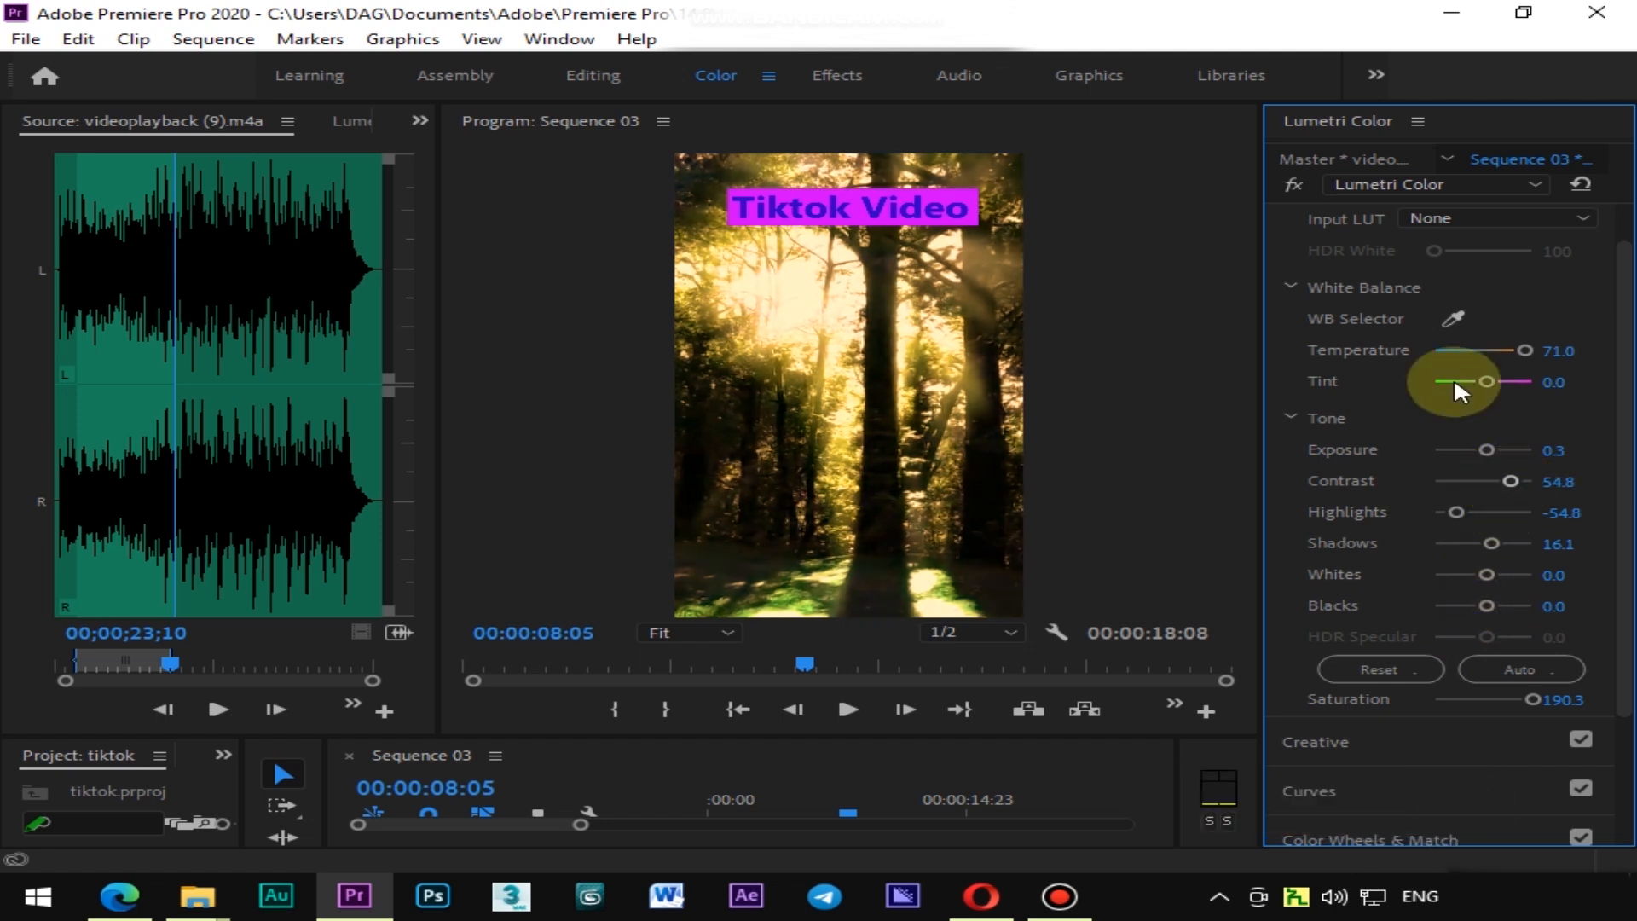
Toggle the Lumetri Color effect off and on to compare the forest clip before and after grading
click(1296, 183)
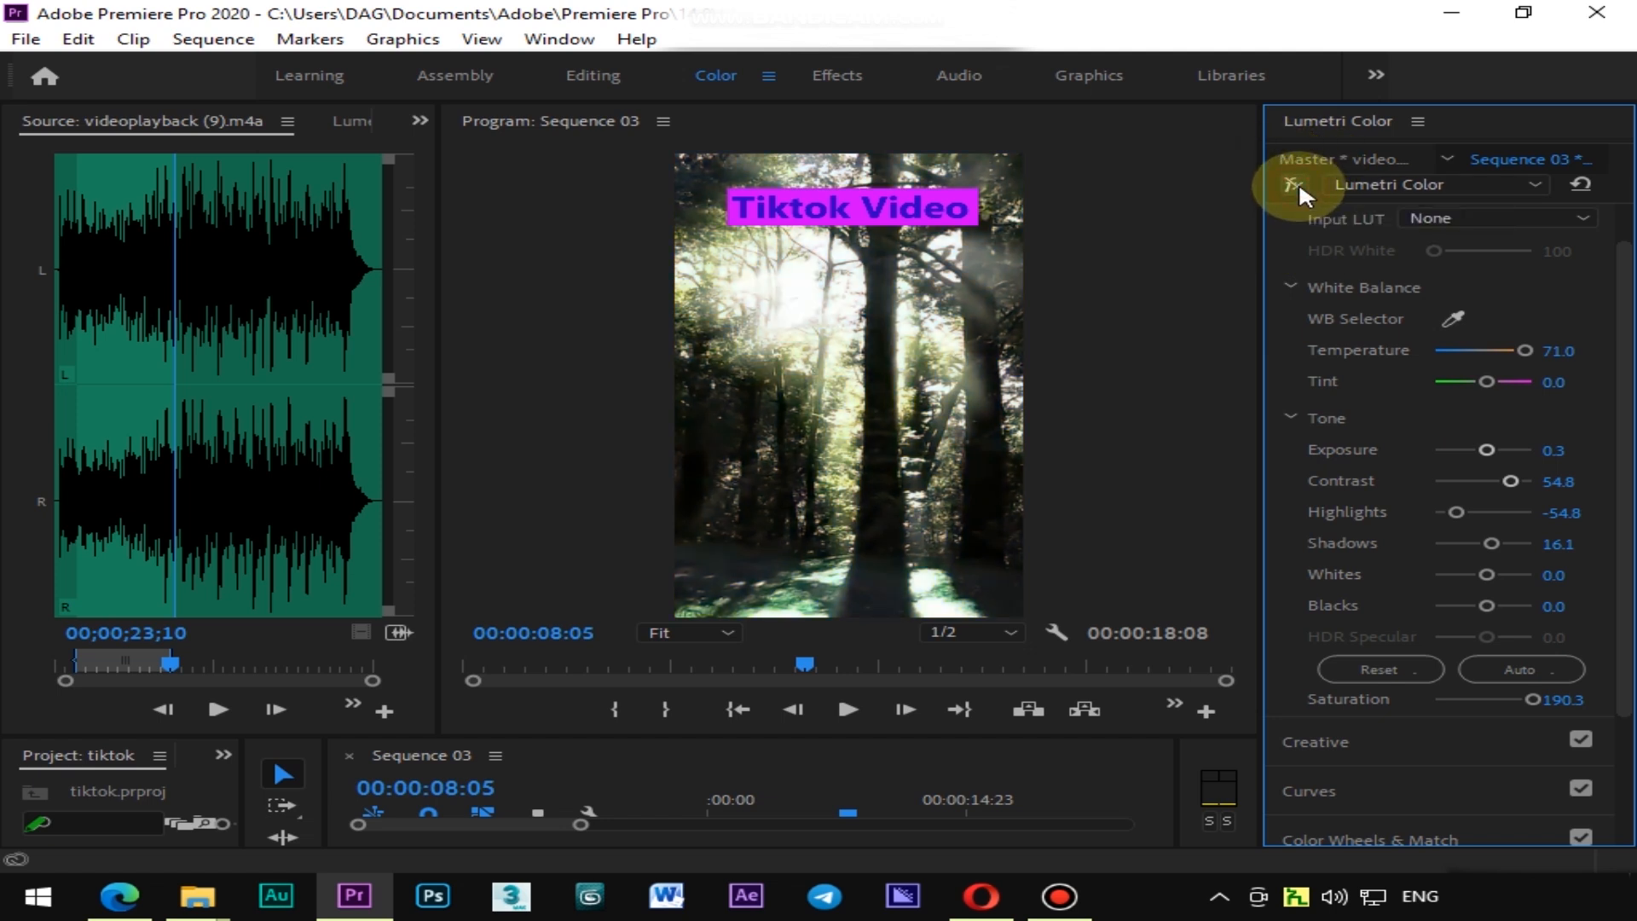
click(1295, 185)
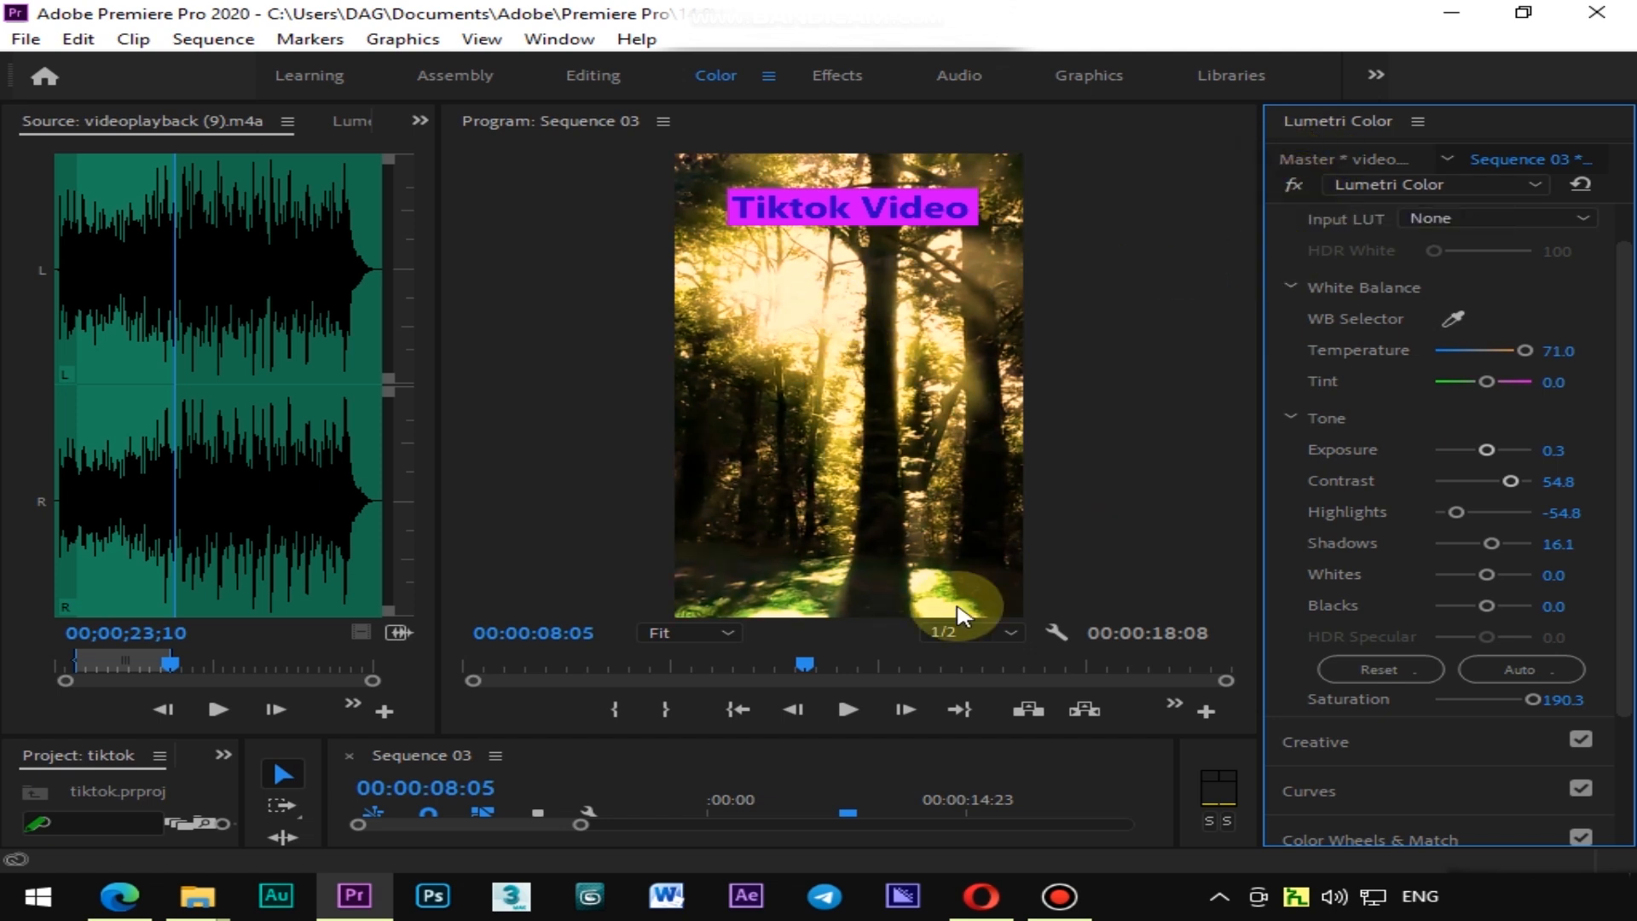
drag(920, 739, 948, 569)
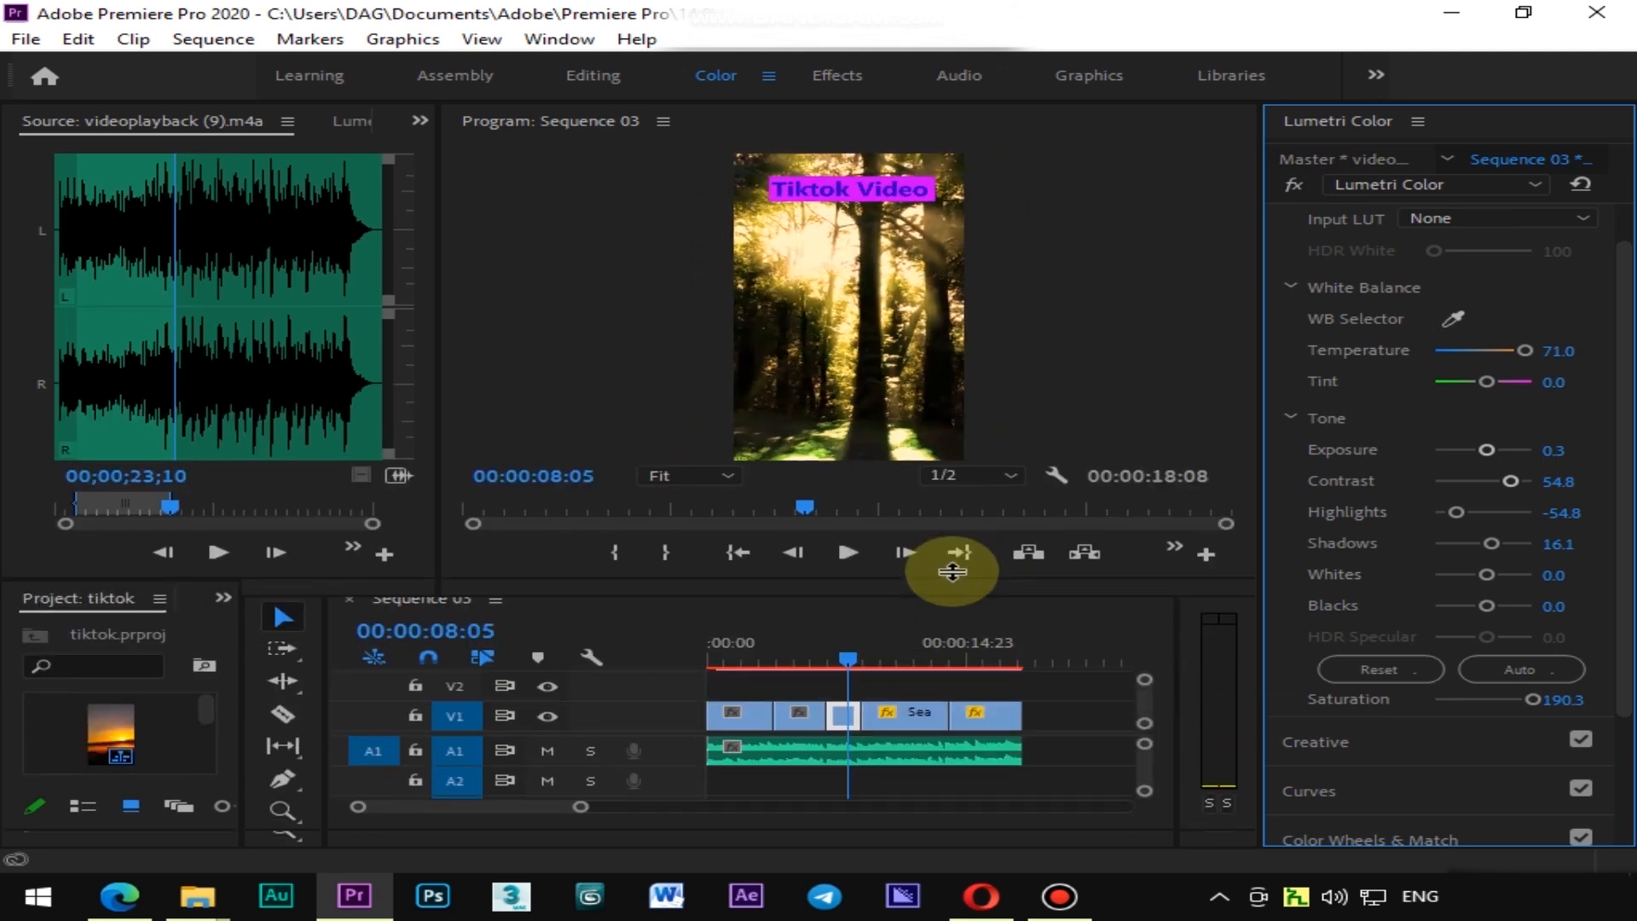
Select the sea waves clip and set its Temperature to 6.5 and Saturation to 183.9
mouse_move(867, 656)
mouse_down()
mouse_move(849, 646)
mouse_move(884, 646)
mouse_up()
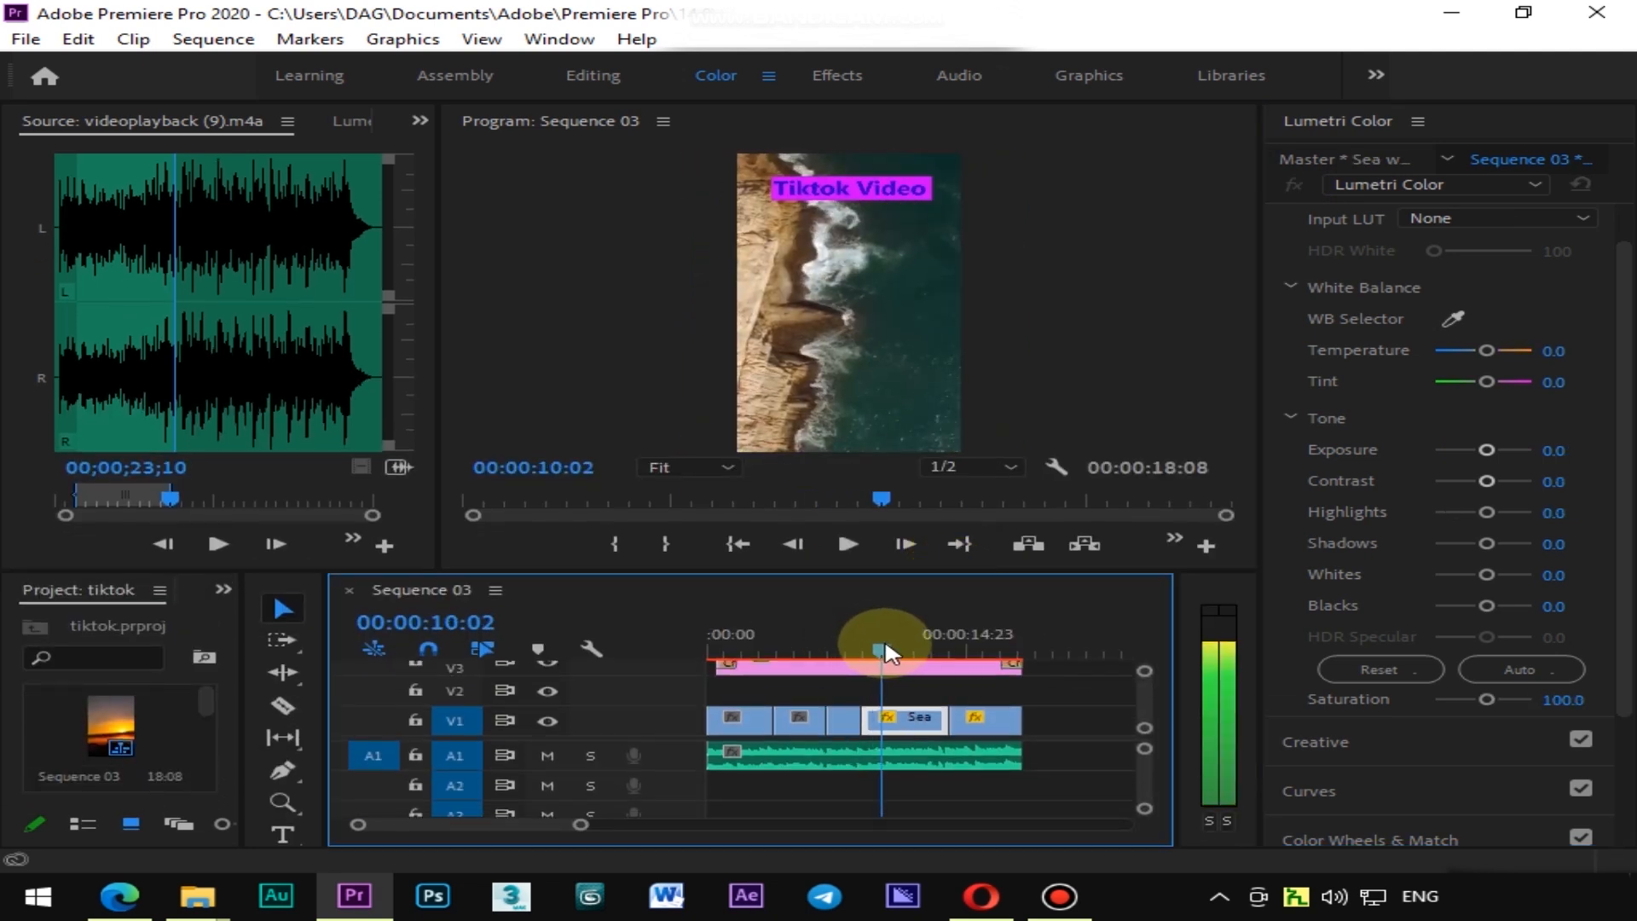
click(895, 735)
mouse_move(1487, 350)
mouse_down()
mouse_move(1503, 361)
mouse_move(1473, 356)
mouse_move(1491, 361)
mouse_up()
drag(1476, 708, 1526, 687)
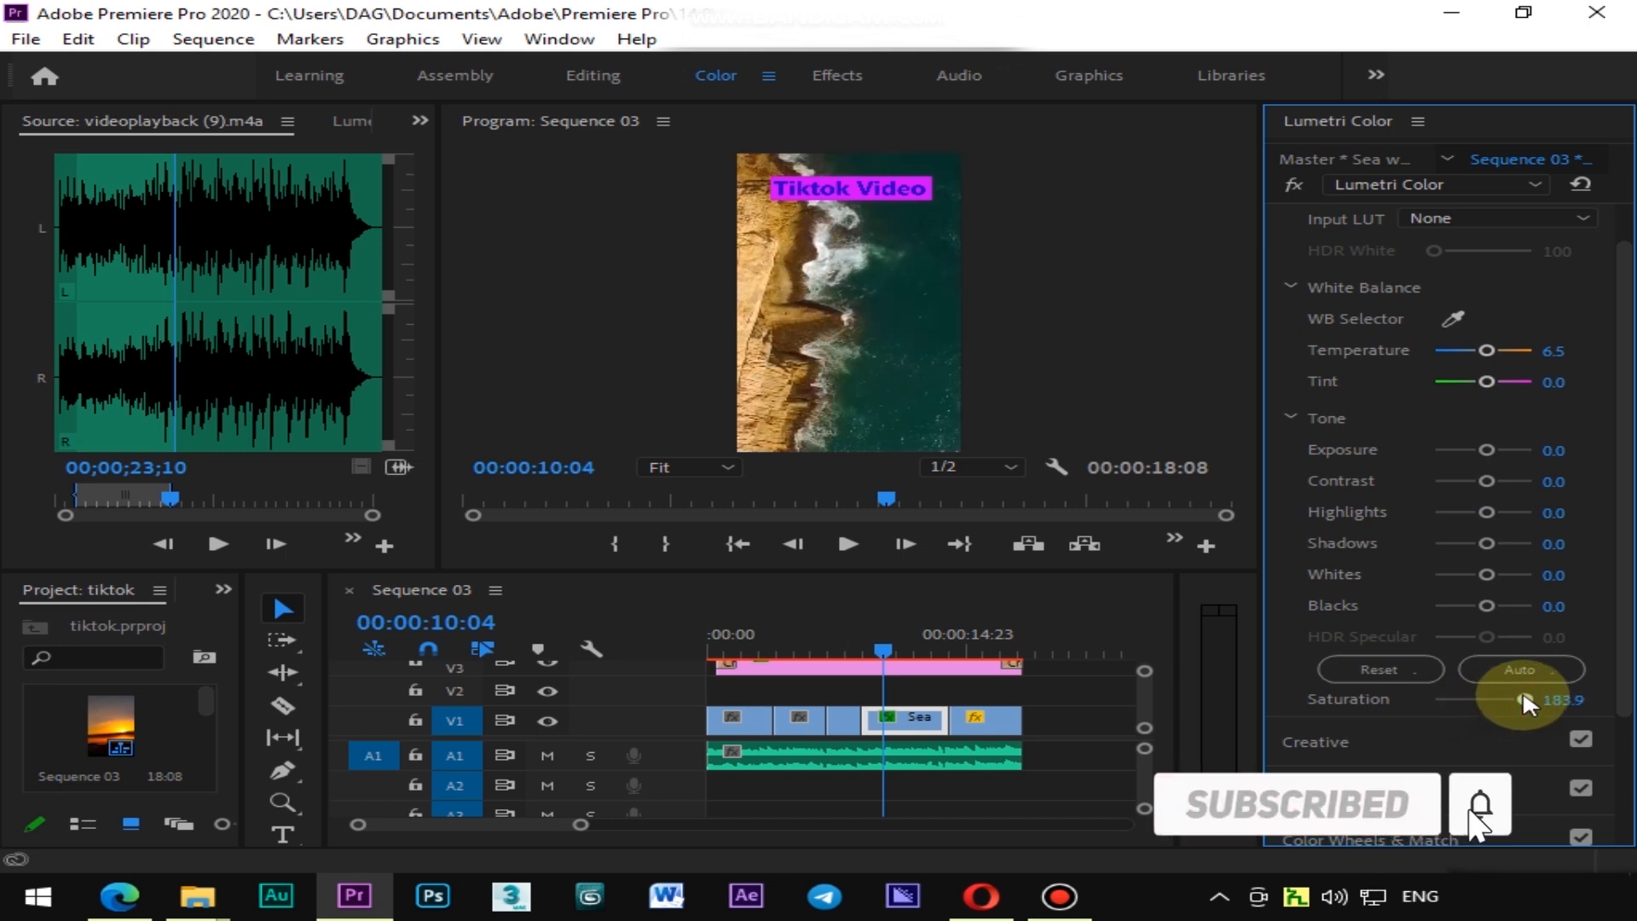
Set the sea waves clip's Exposure to 1.3, Contrast to 38.7 and Highlights to -51.6
drag(1480, 451, 1493, 451)
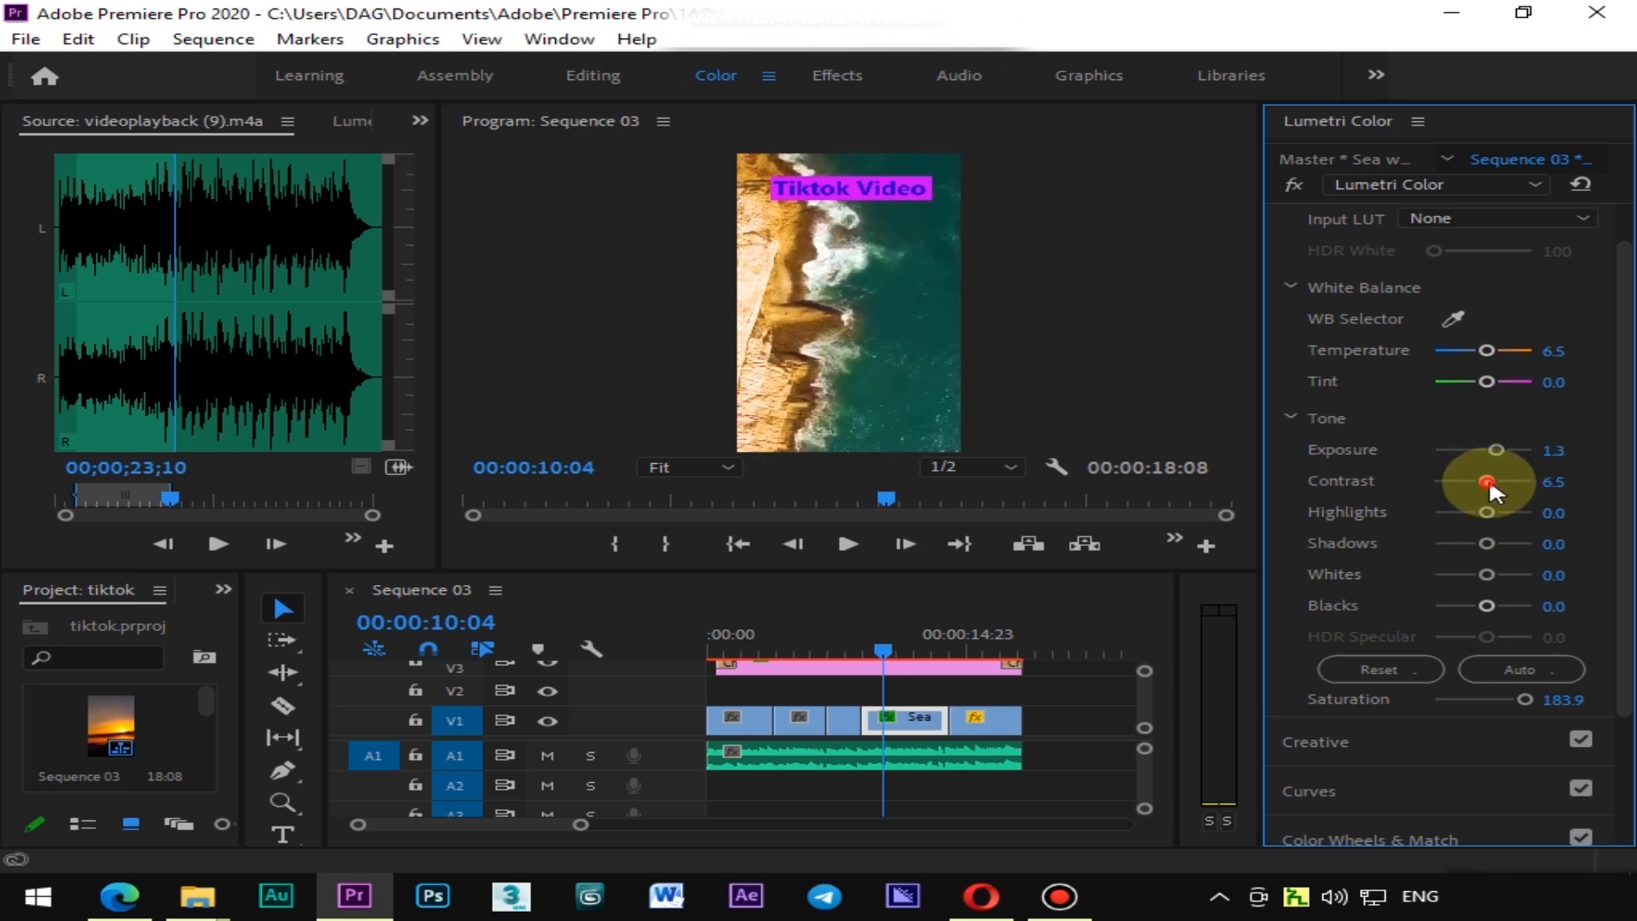
drag(1489, 479, 1508, 483)
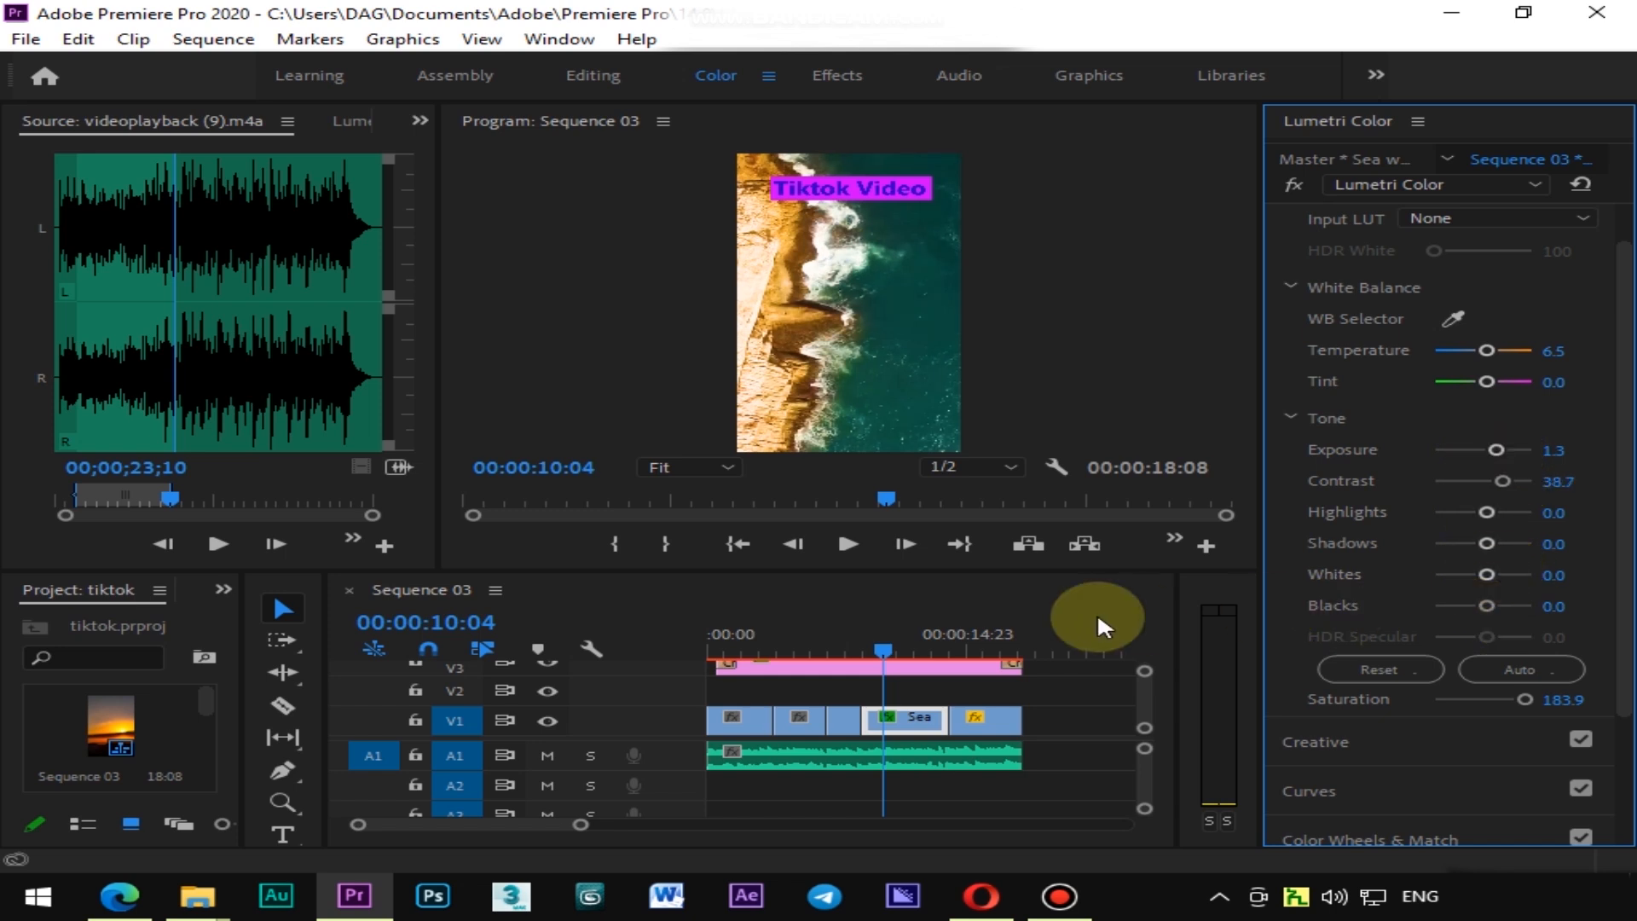
drag(887, 651, 926, 653)
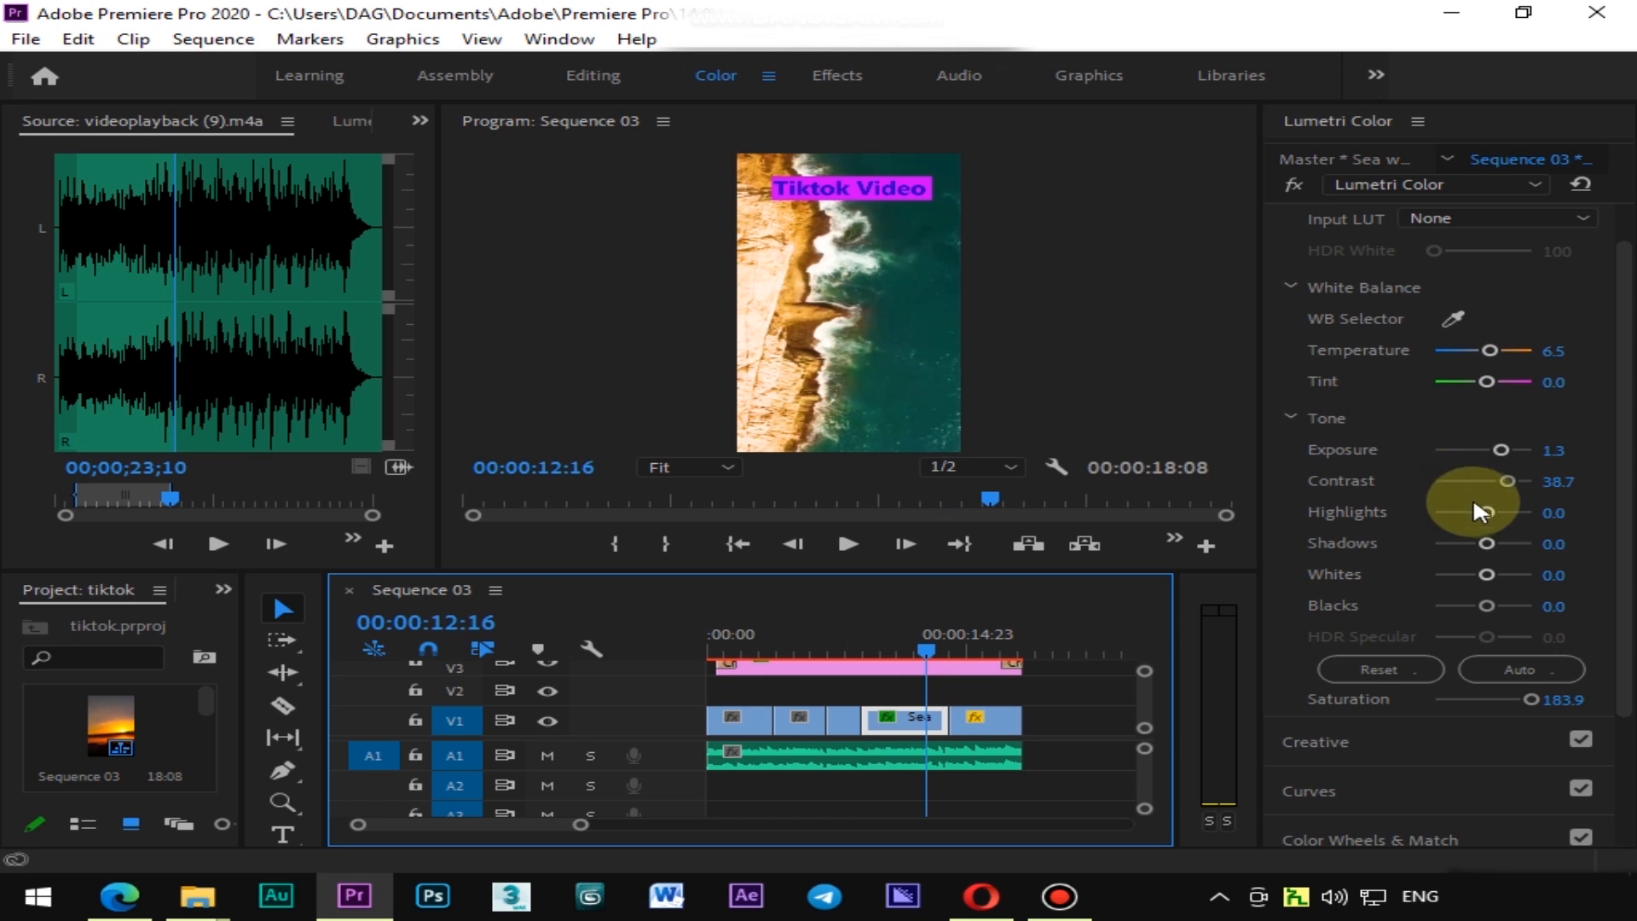
drag(1487, 511, 1458, 514)
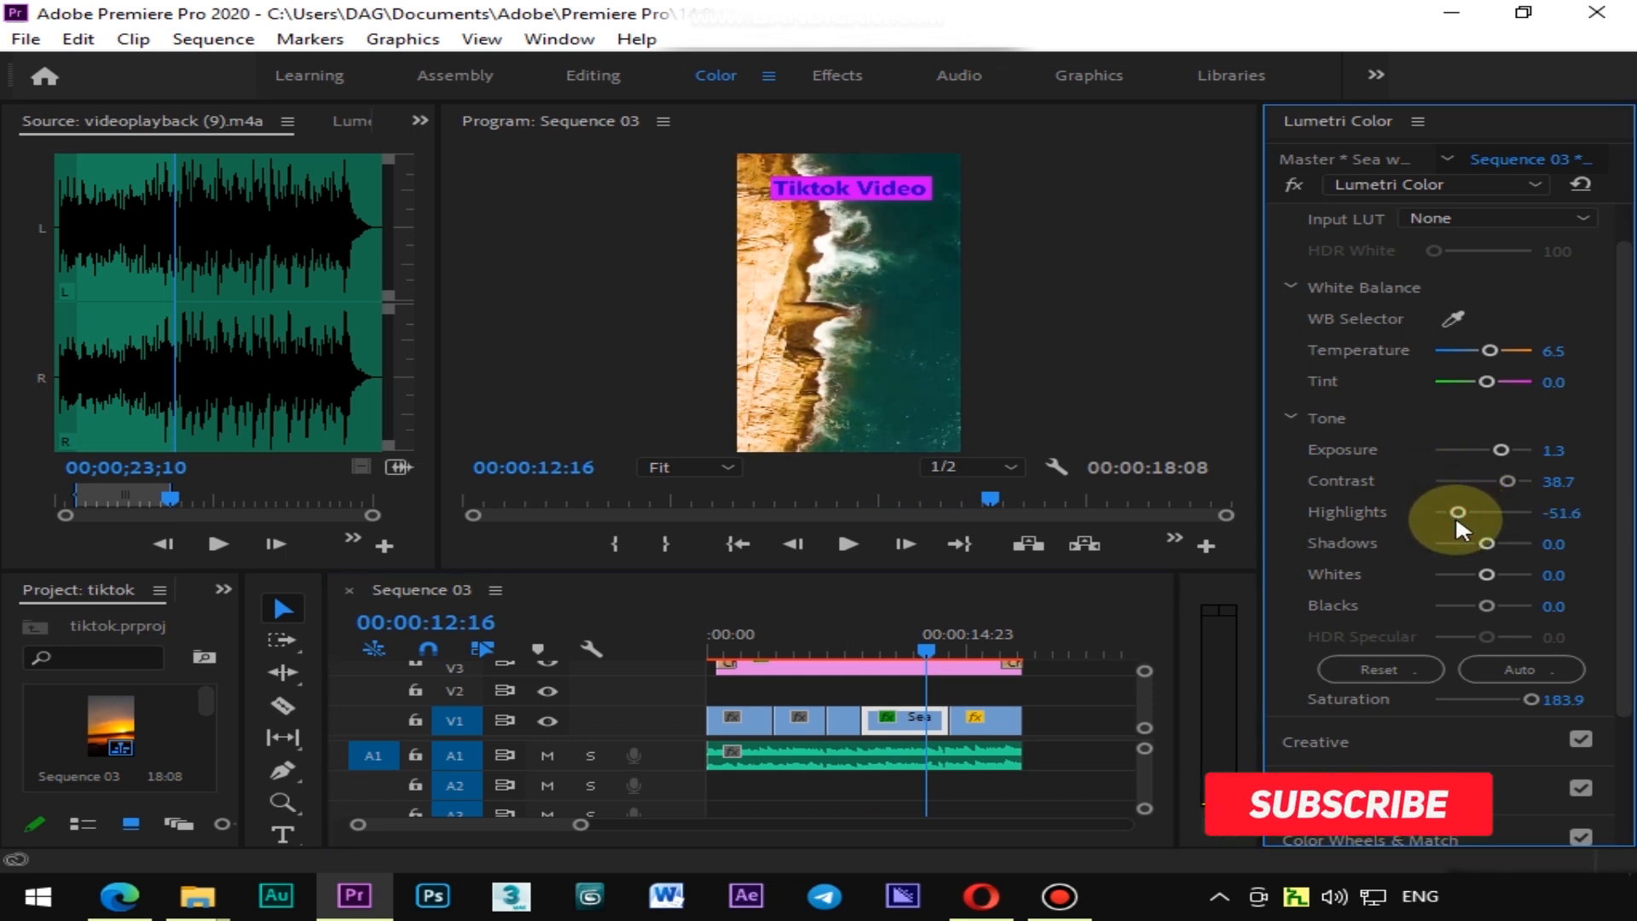
Open the Export Media settings for the sequence and enable Use Maximum Render Quality
drag(917, 631, 977, 652)
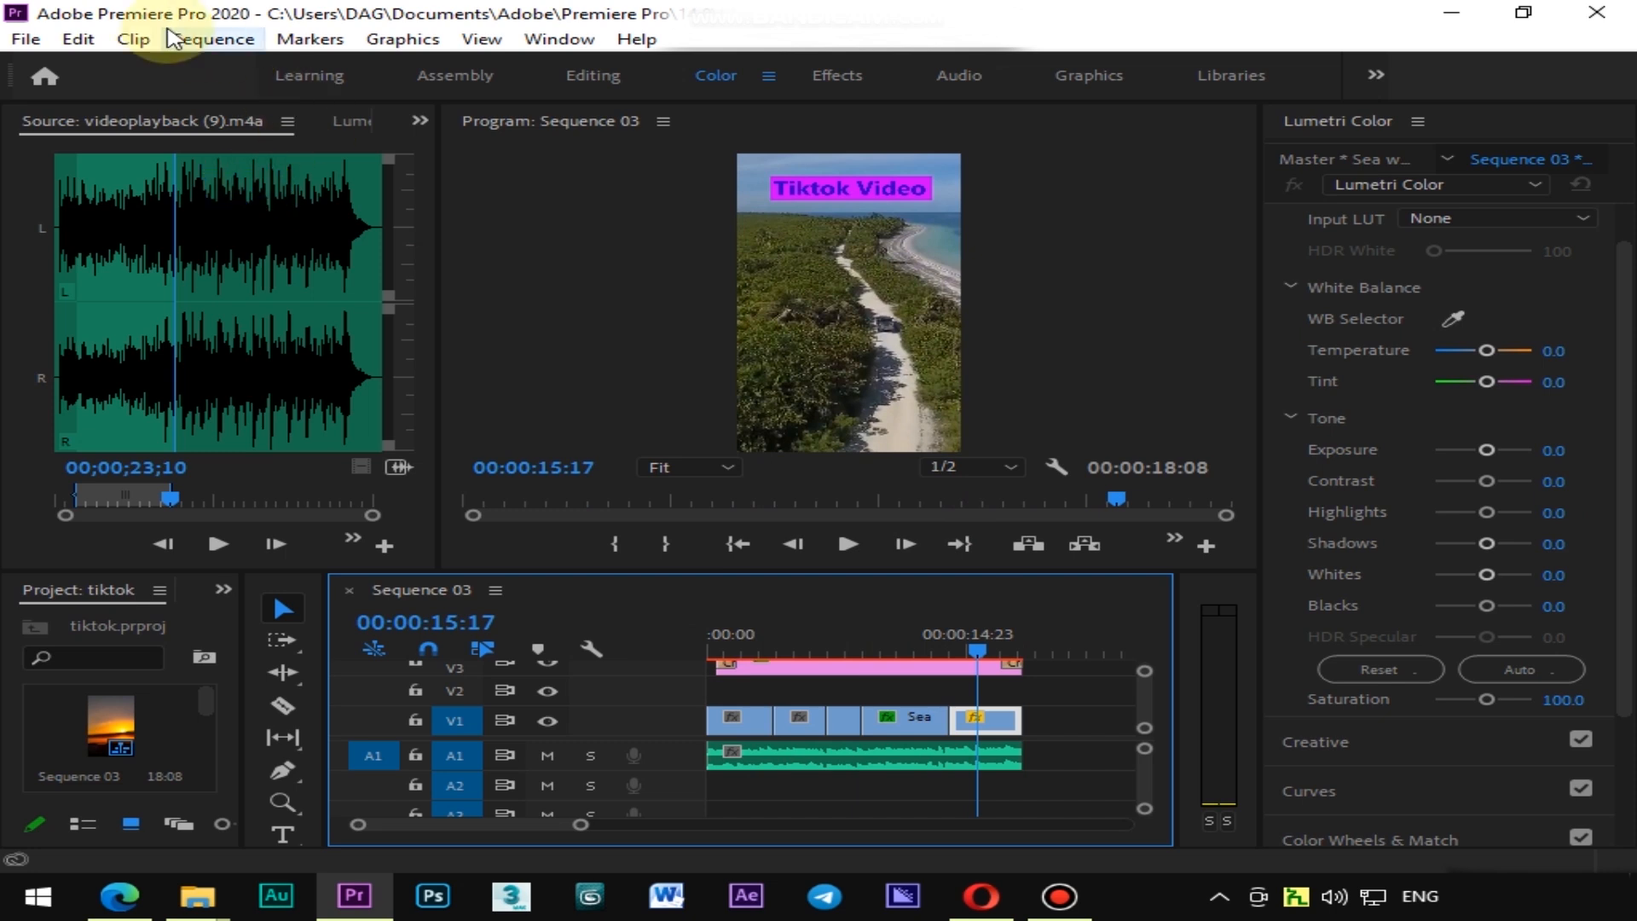
click(26, 40)
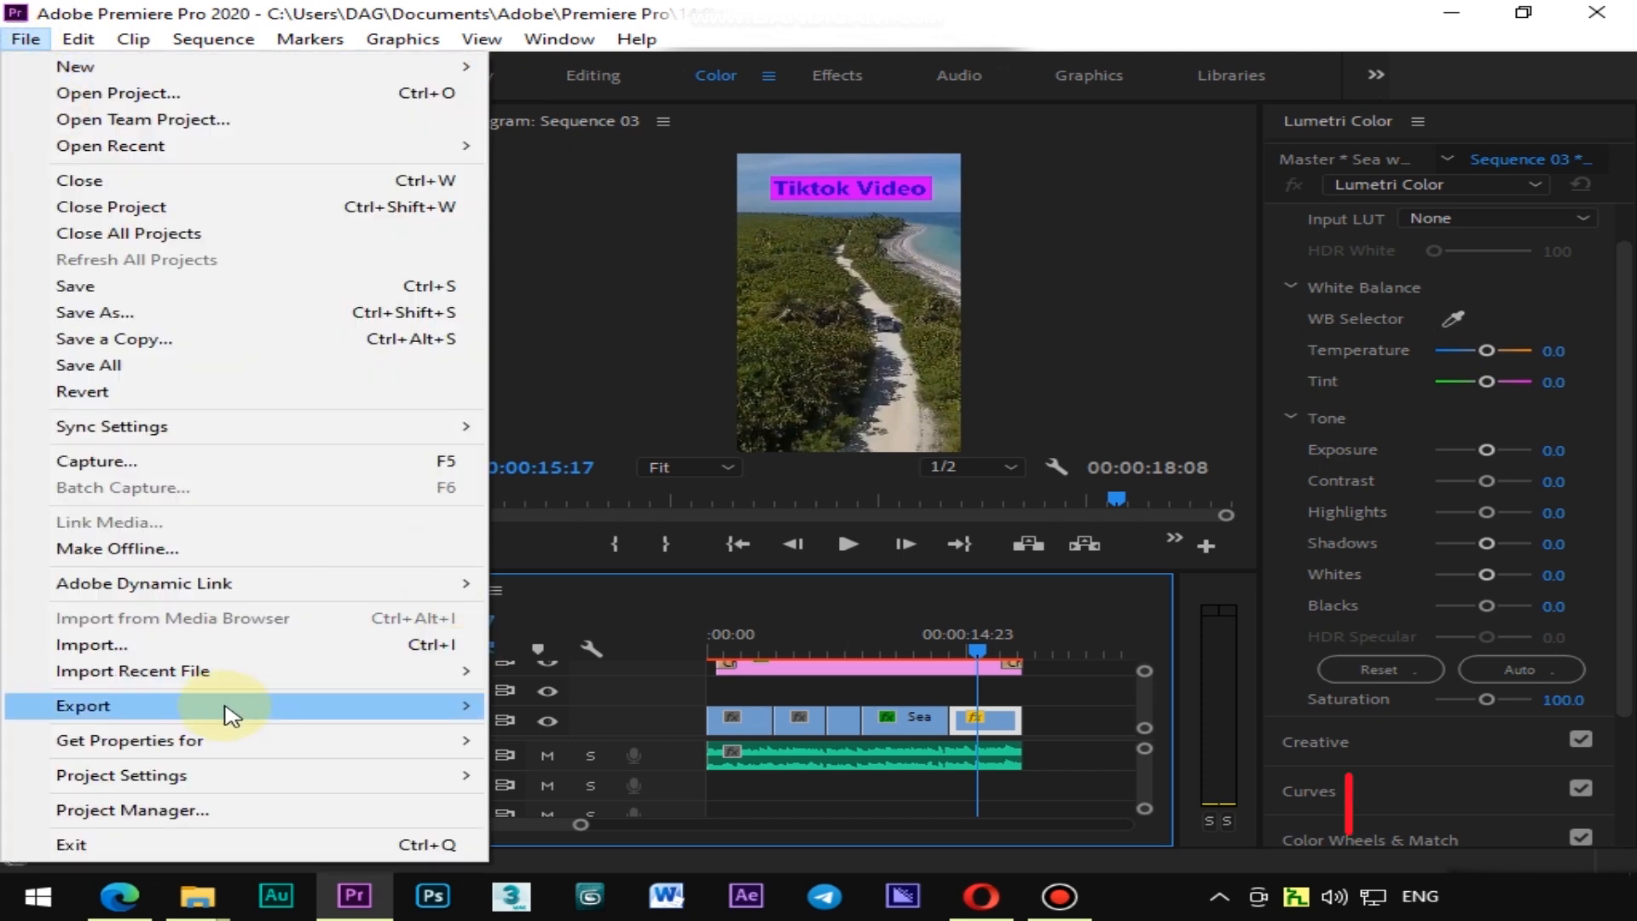
mouse_move(256, 708)
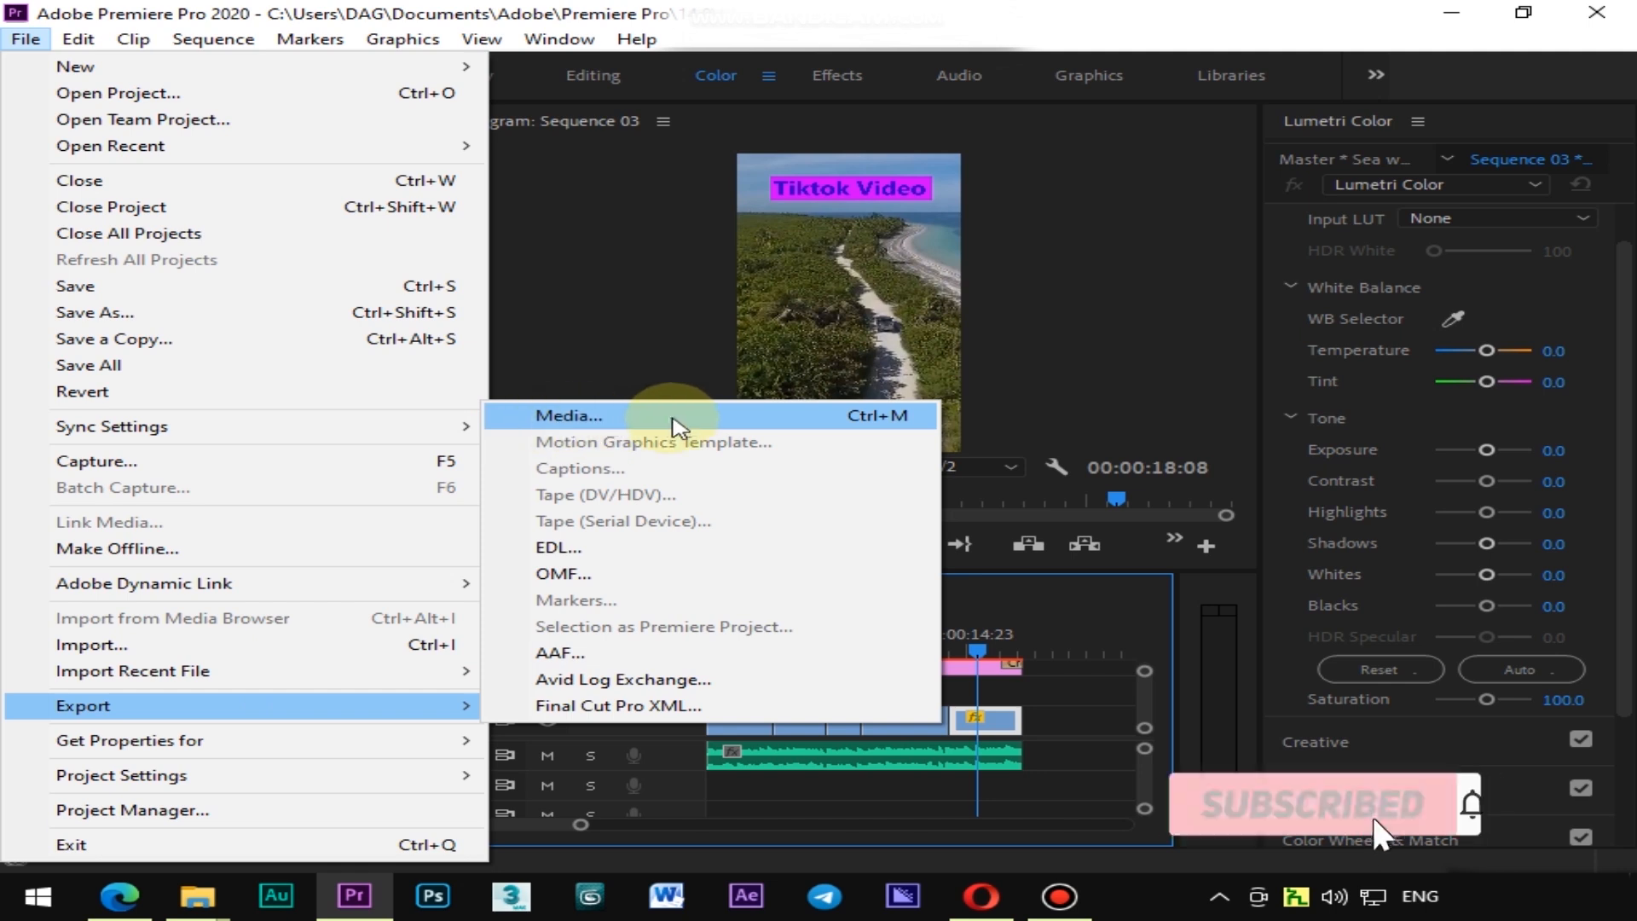
click(645, 417)
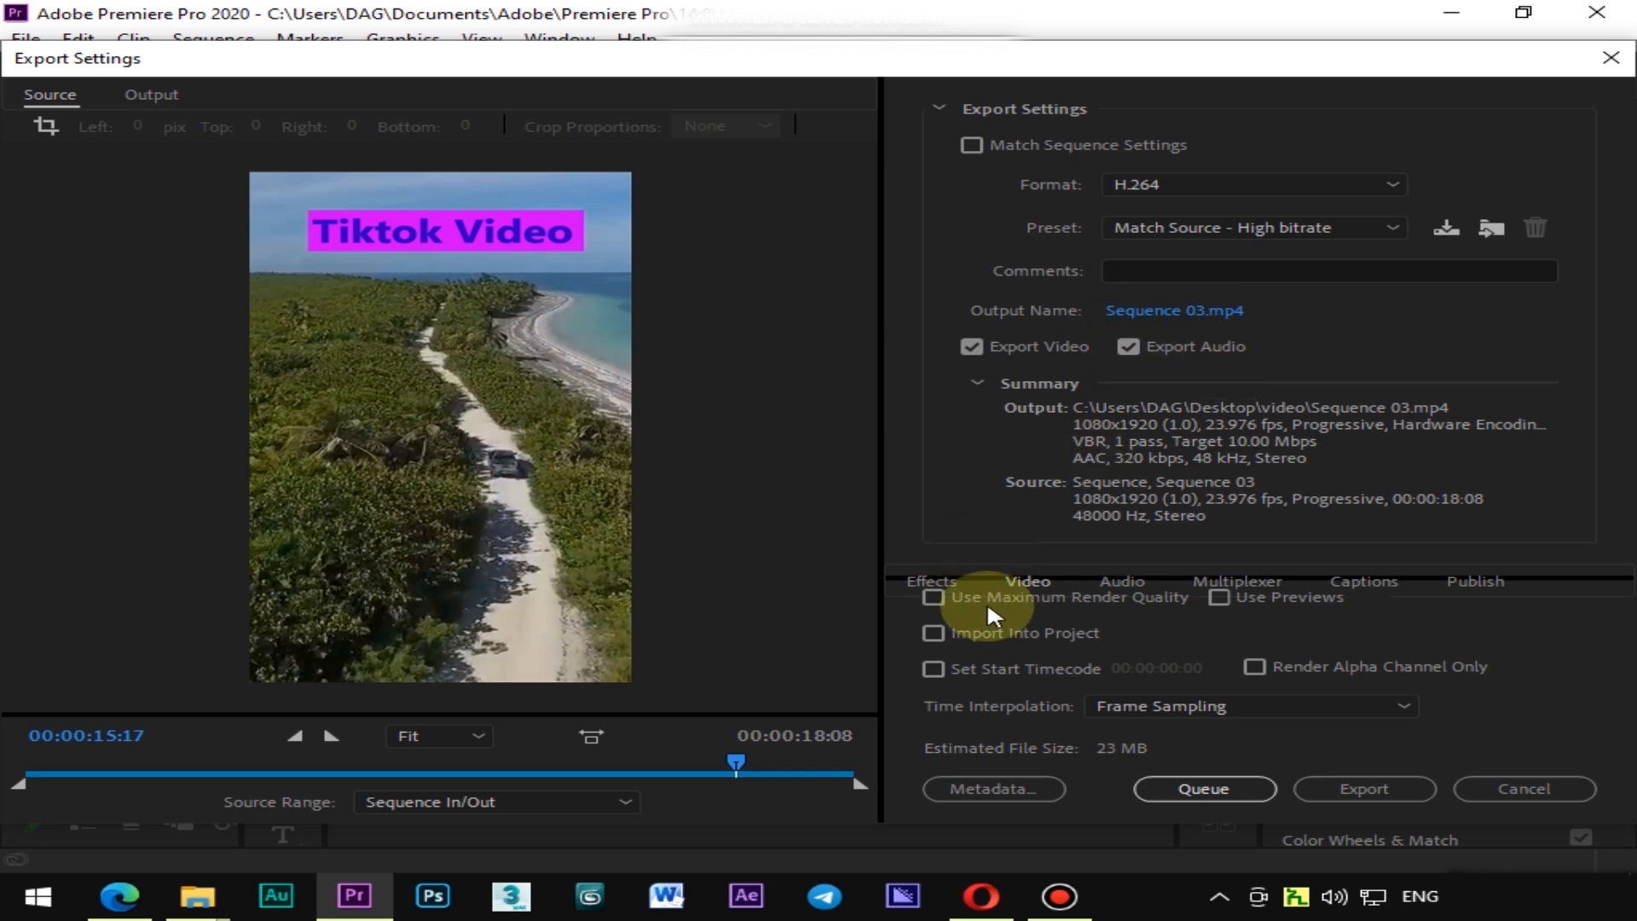
click(935, 596)
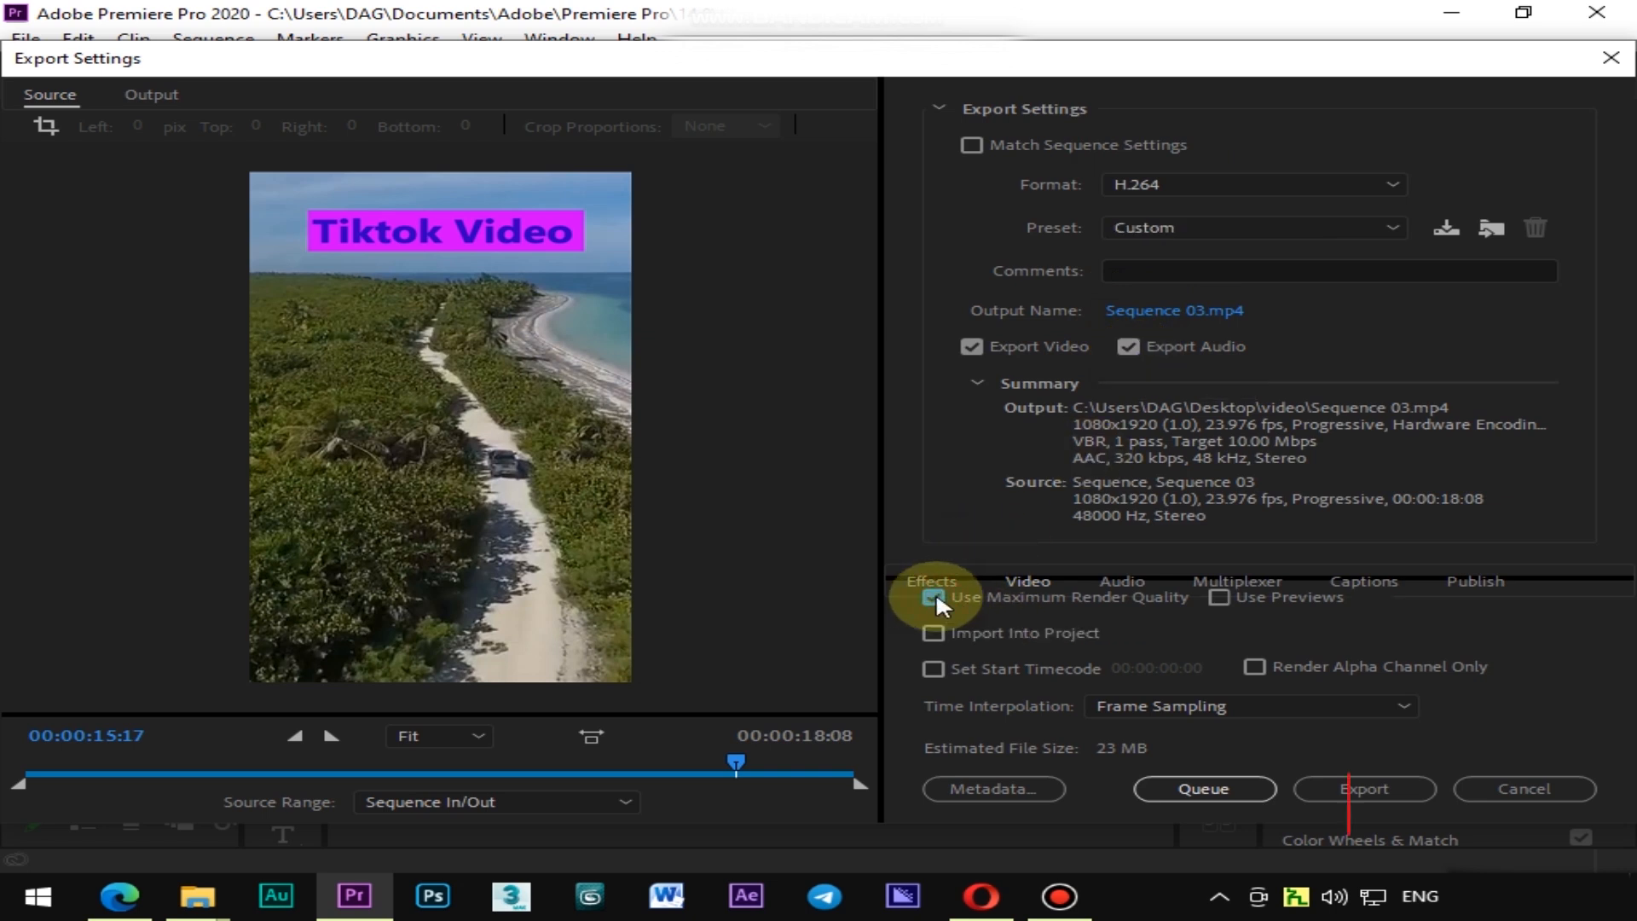
Name the output file tiktok in the desktop video folder and start the export
click(1149, 310)
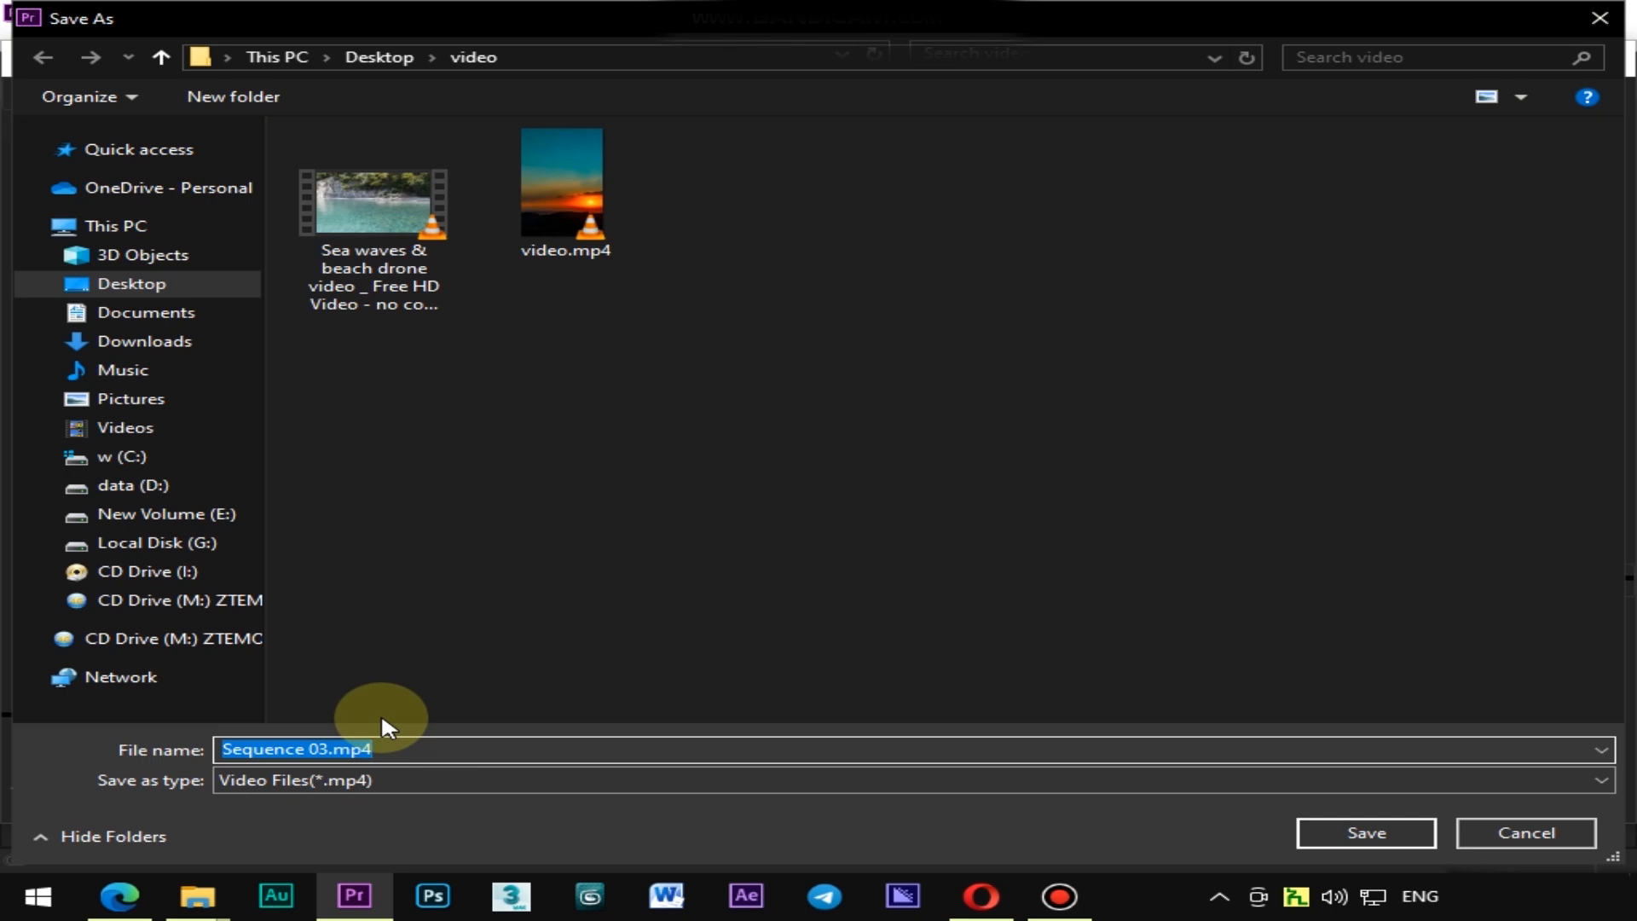
text(tiktok)
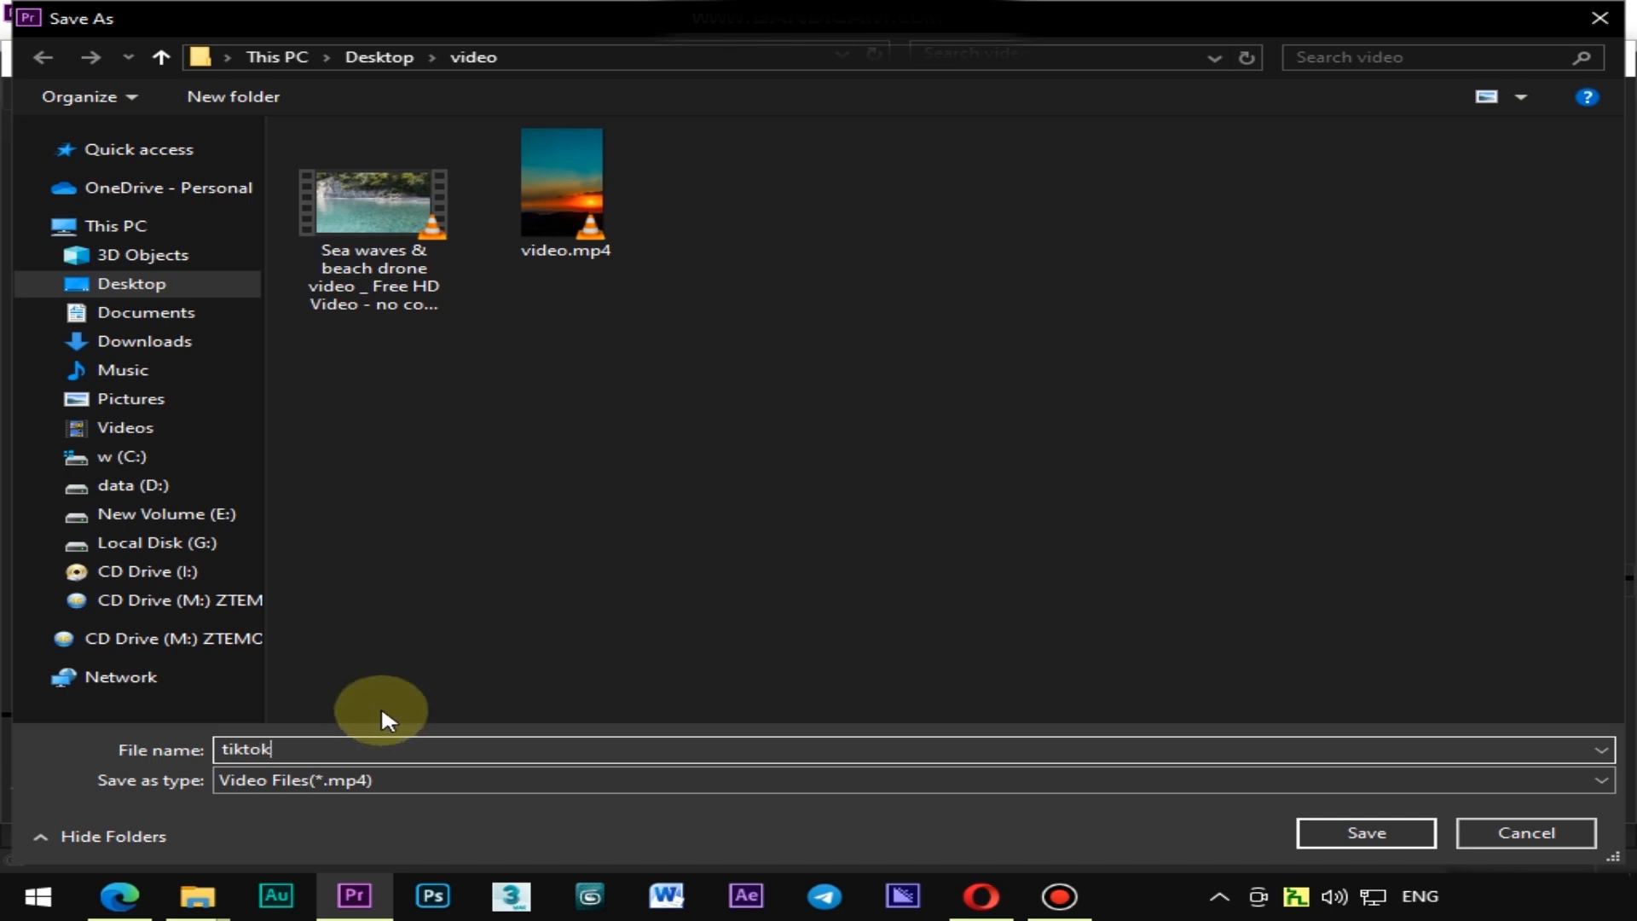
click(1388, 831)
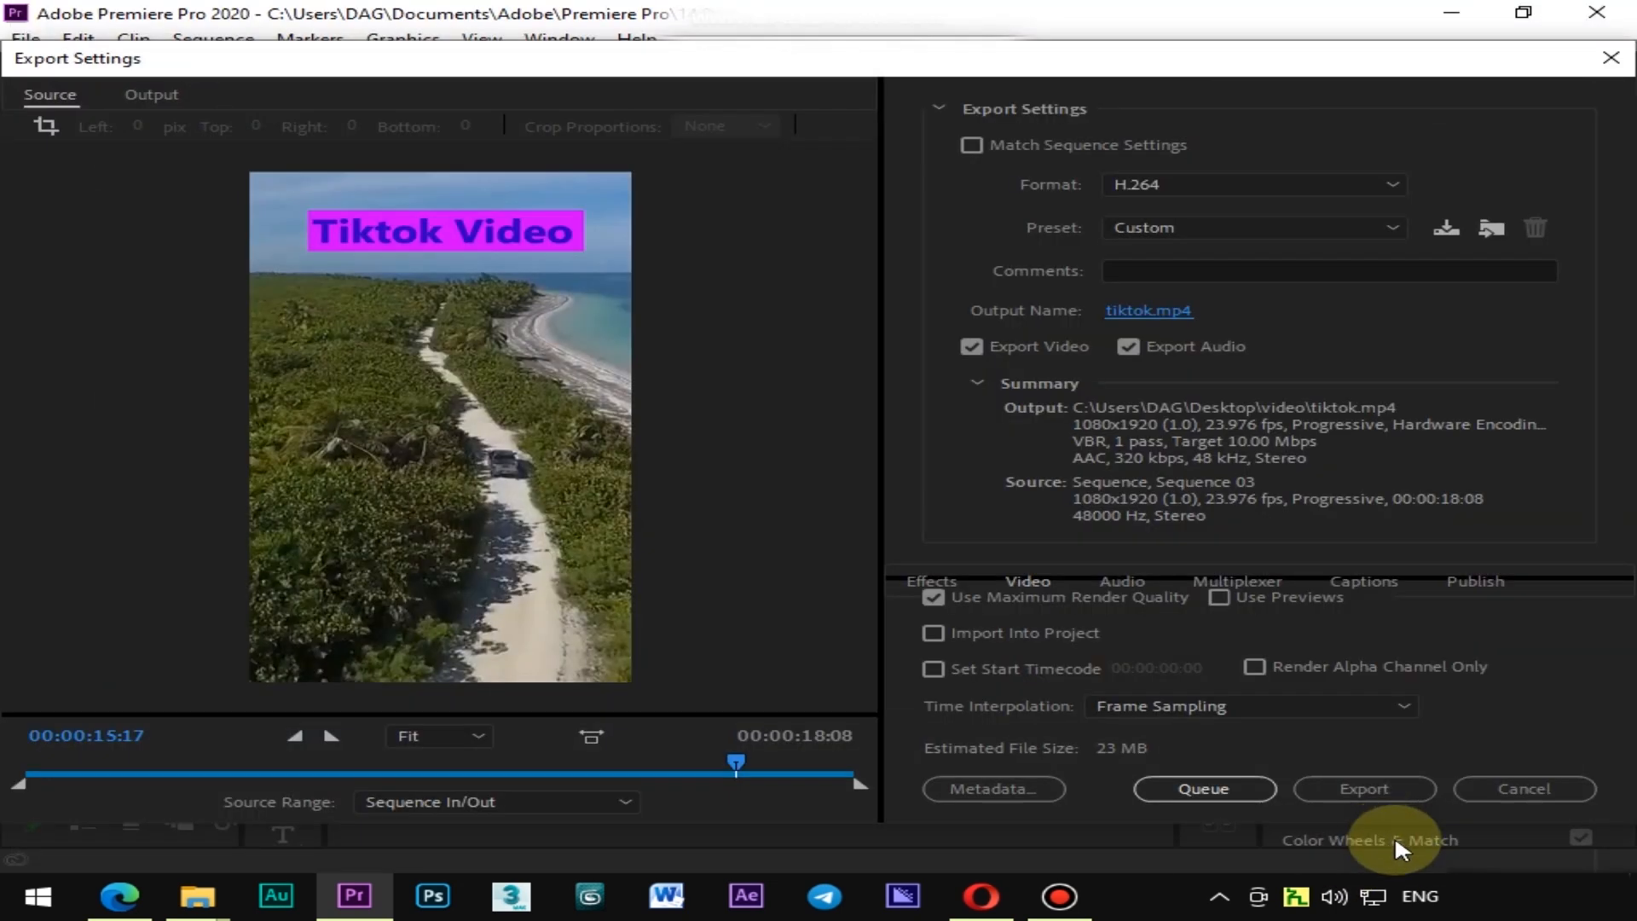
click(1362, 789)
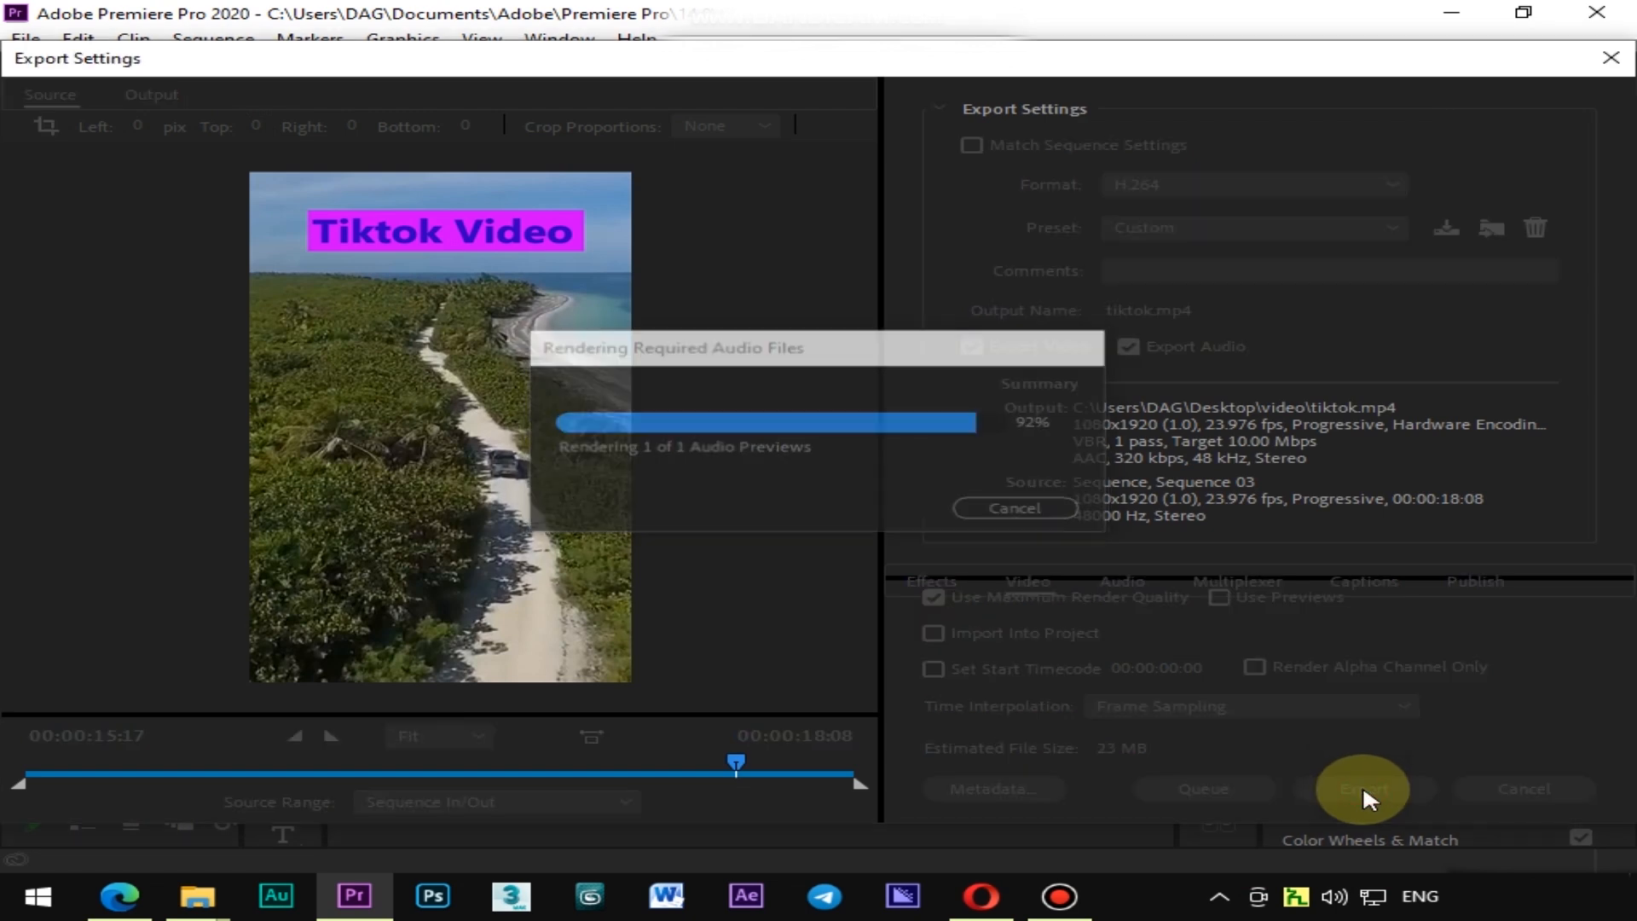